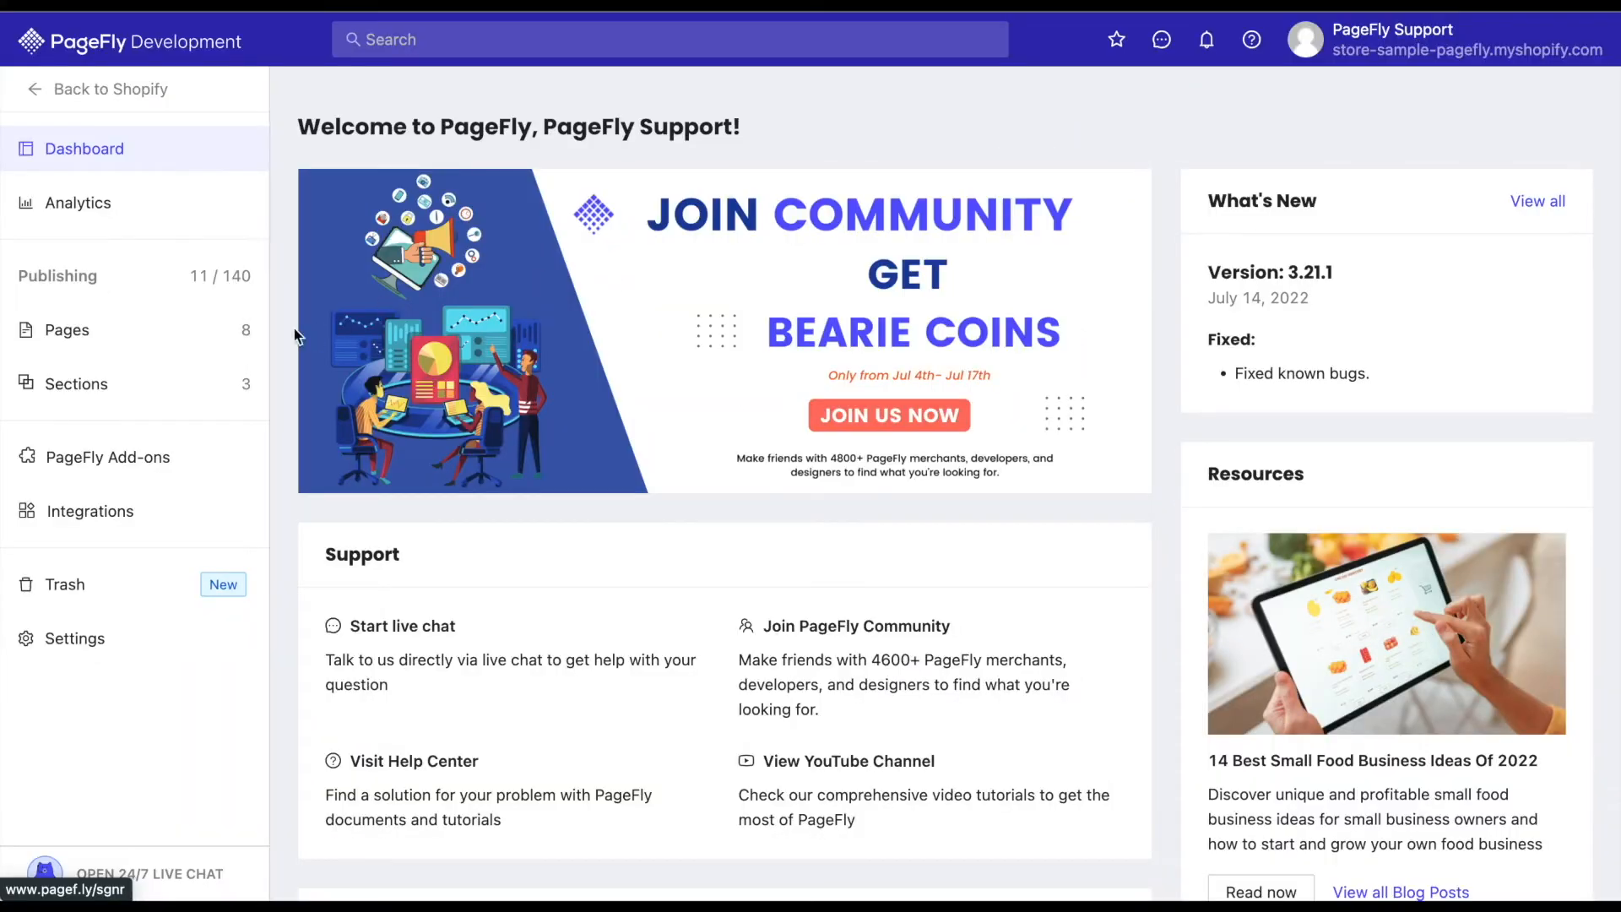
Go to the Product Pages list and start creating a new page from a template.
mouse_move(228, 336)
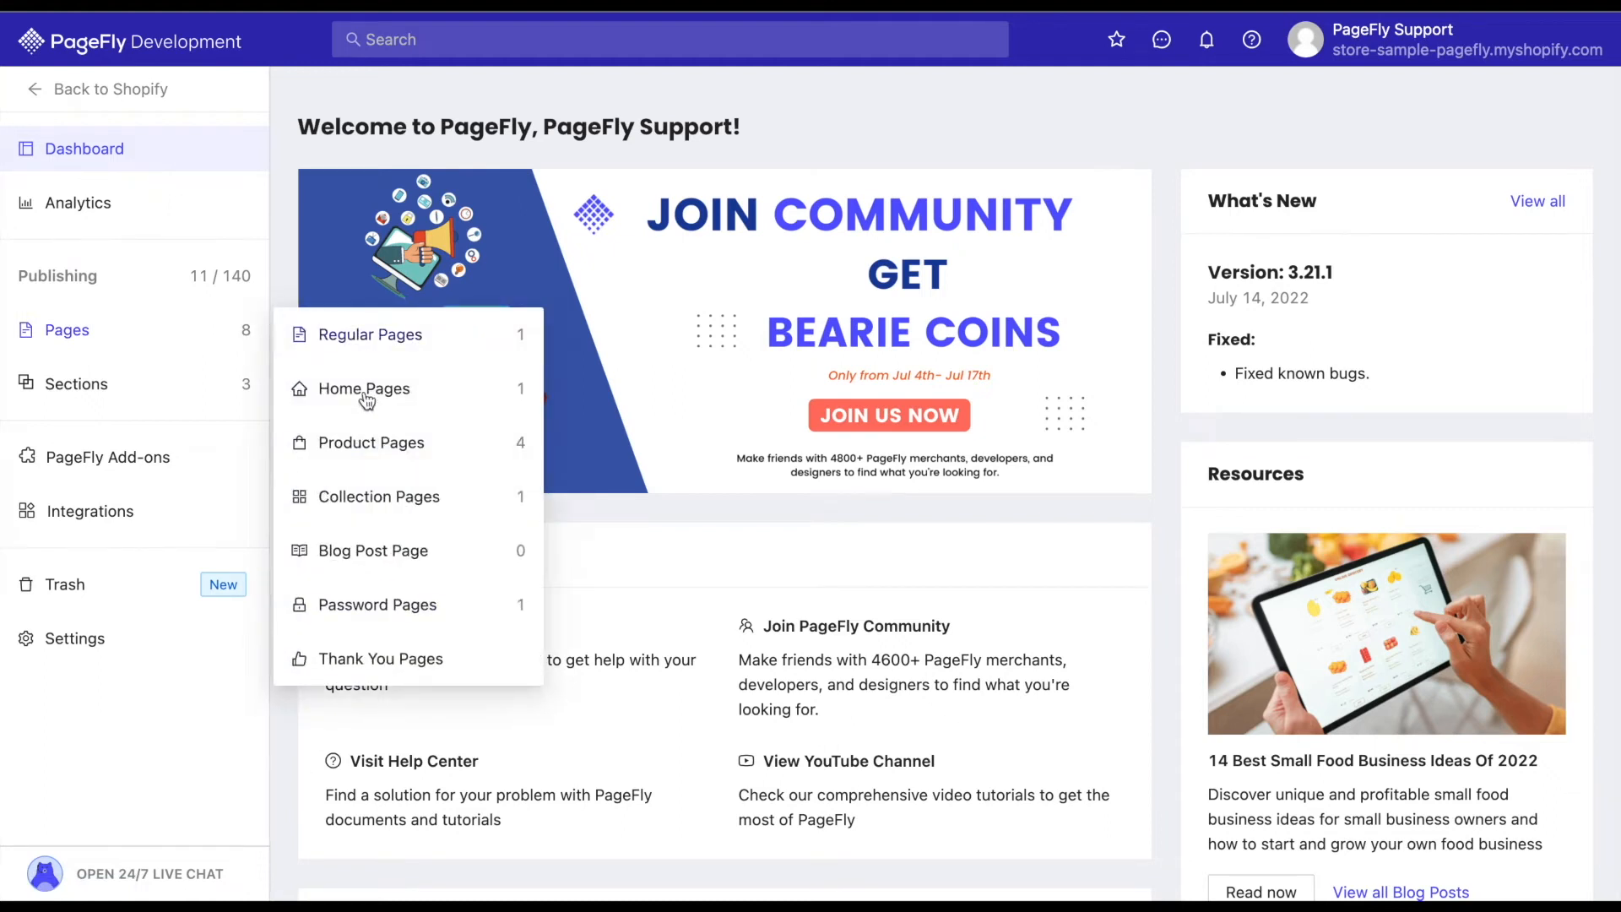
click(381, 456)
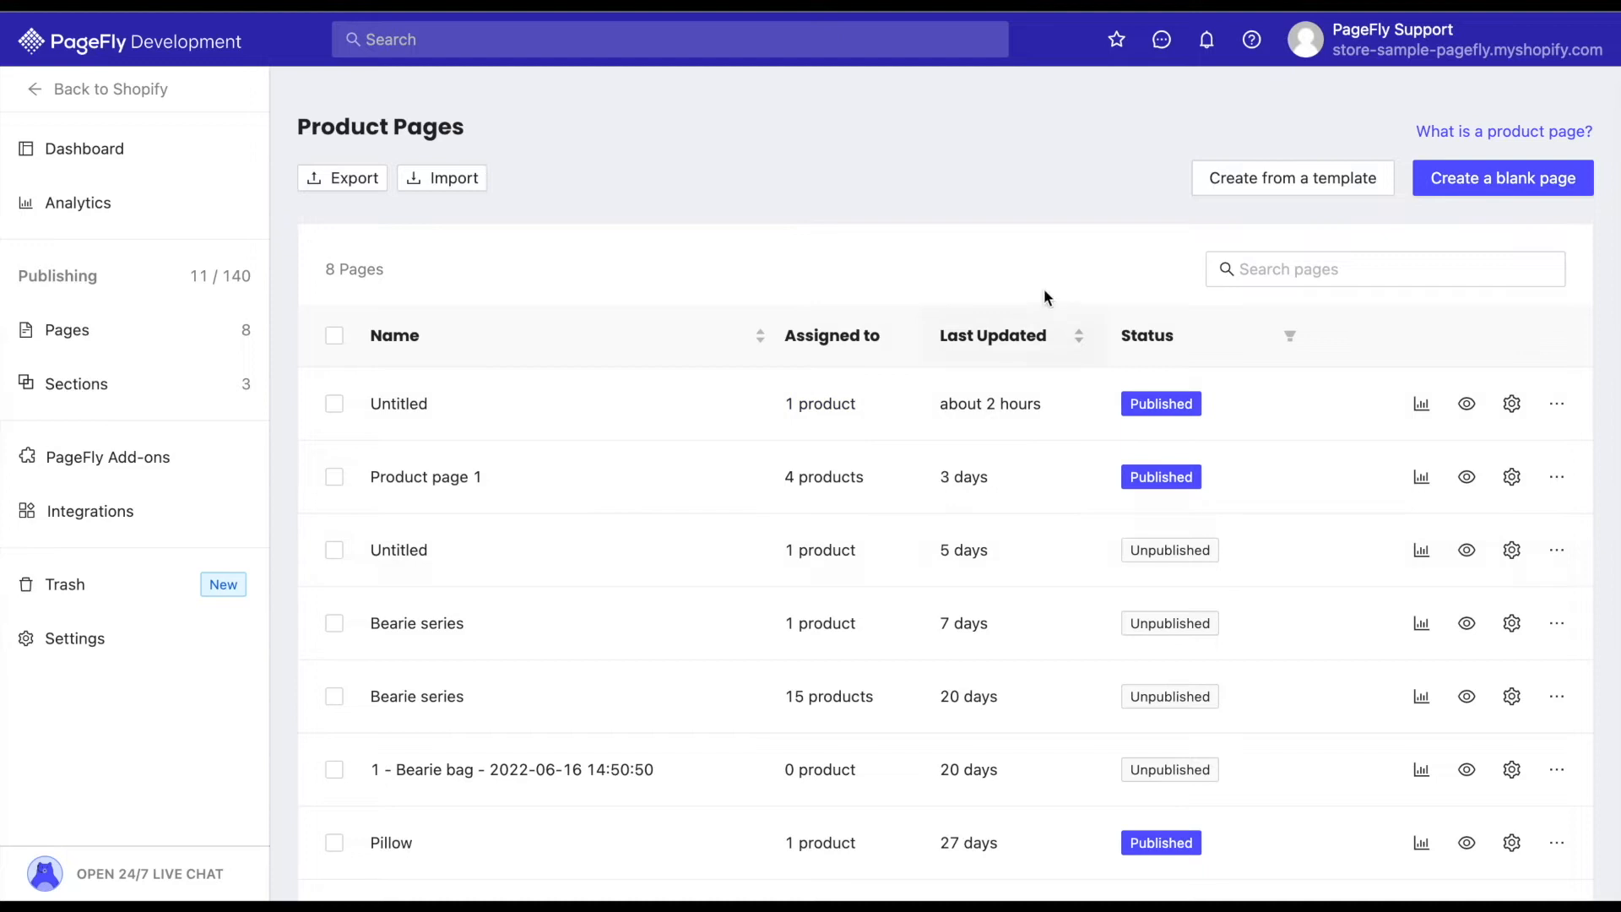
click(1301, 186)
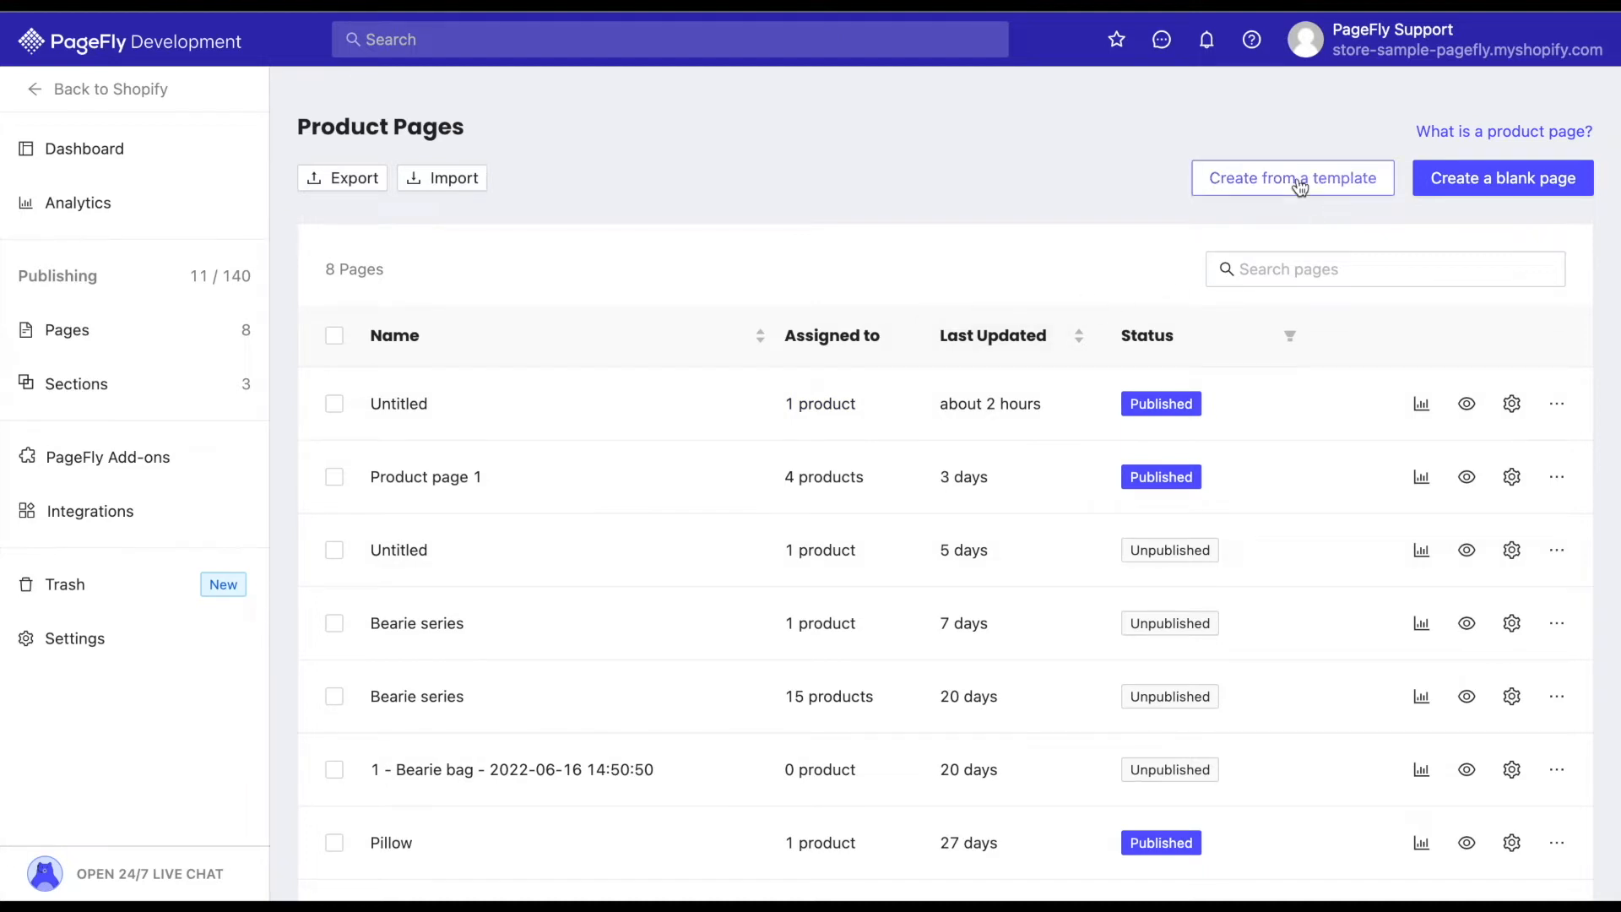
click(1300, 186)
Search the page templates for "digisnap" and create the page from the DigiSnap template.
click(290, 181)
text(digisna)
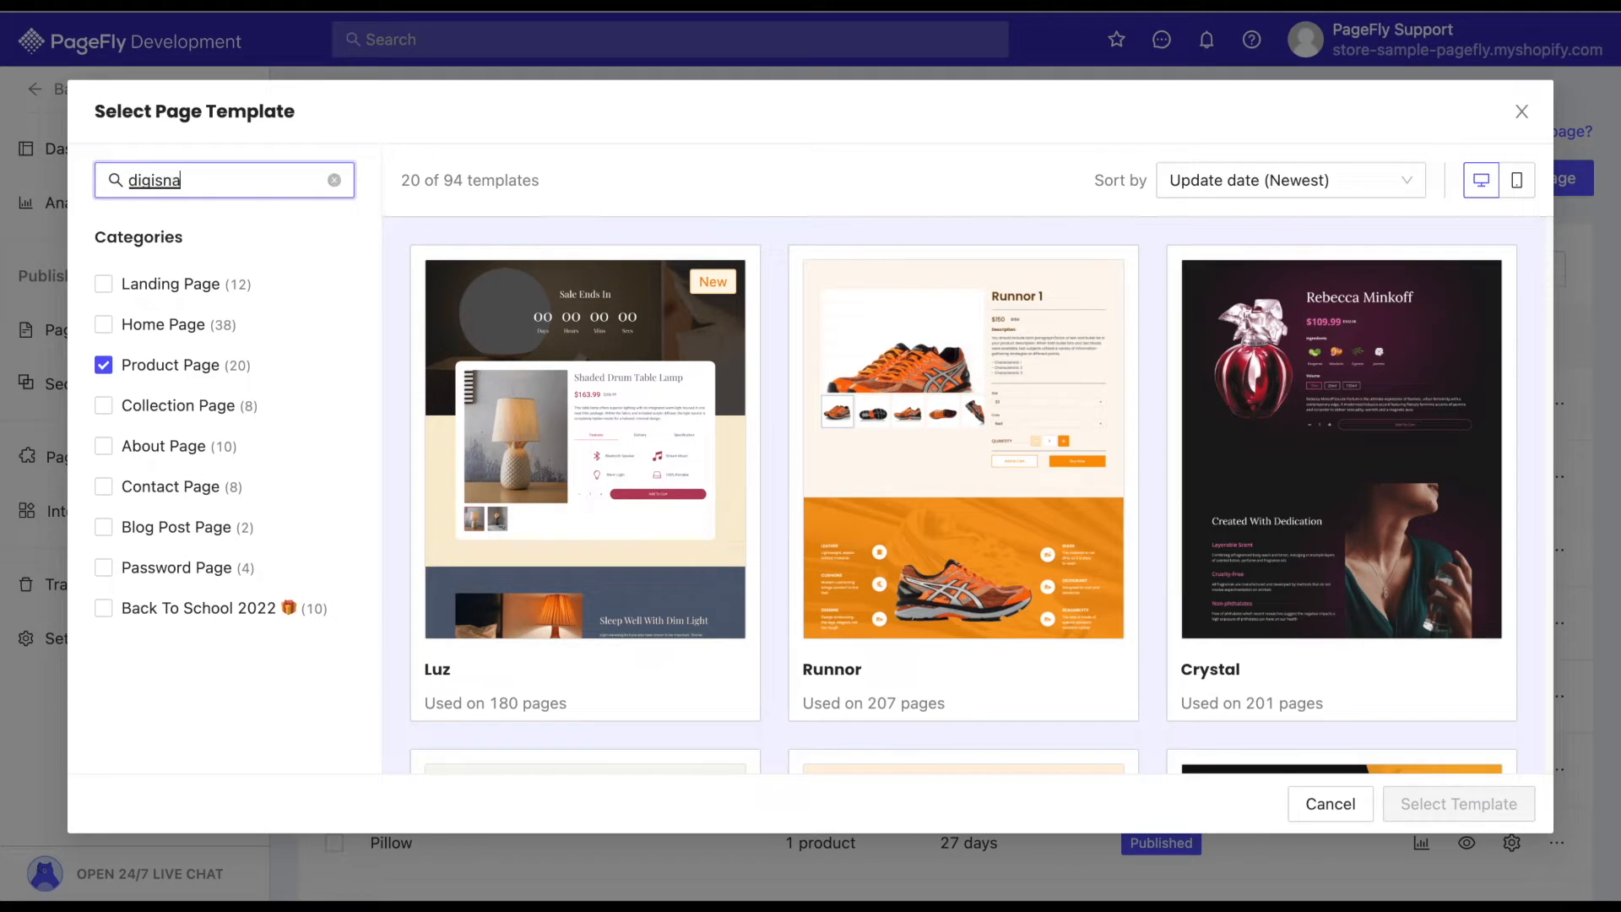
text(p)
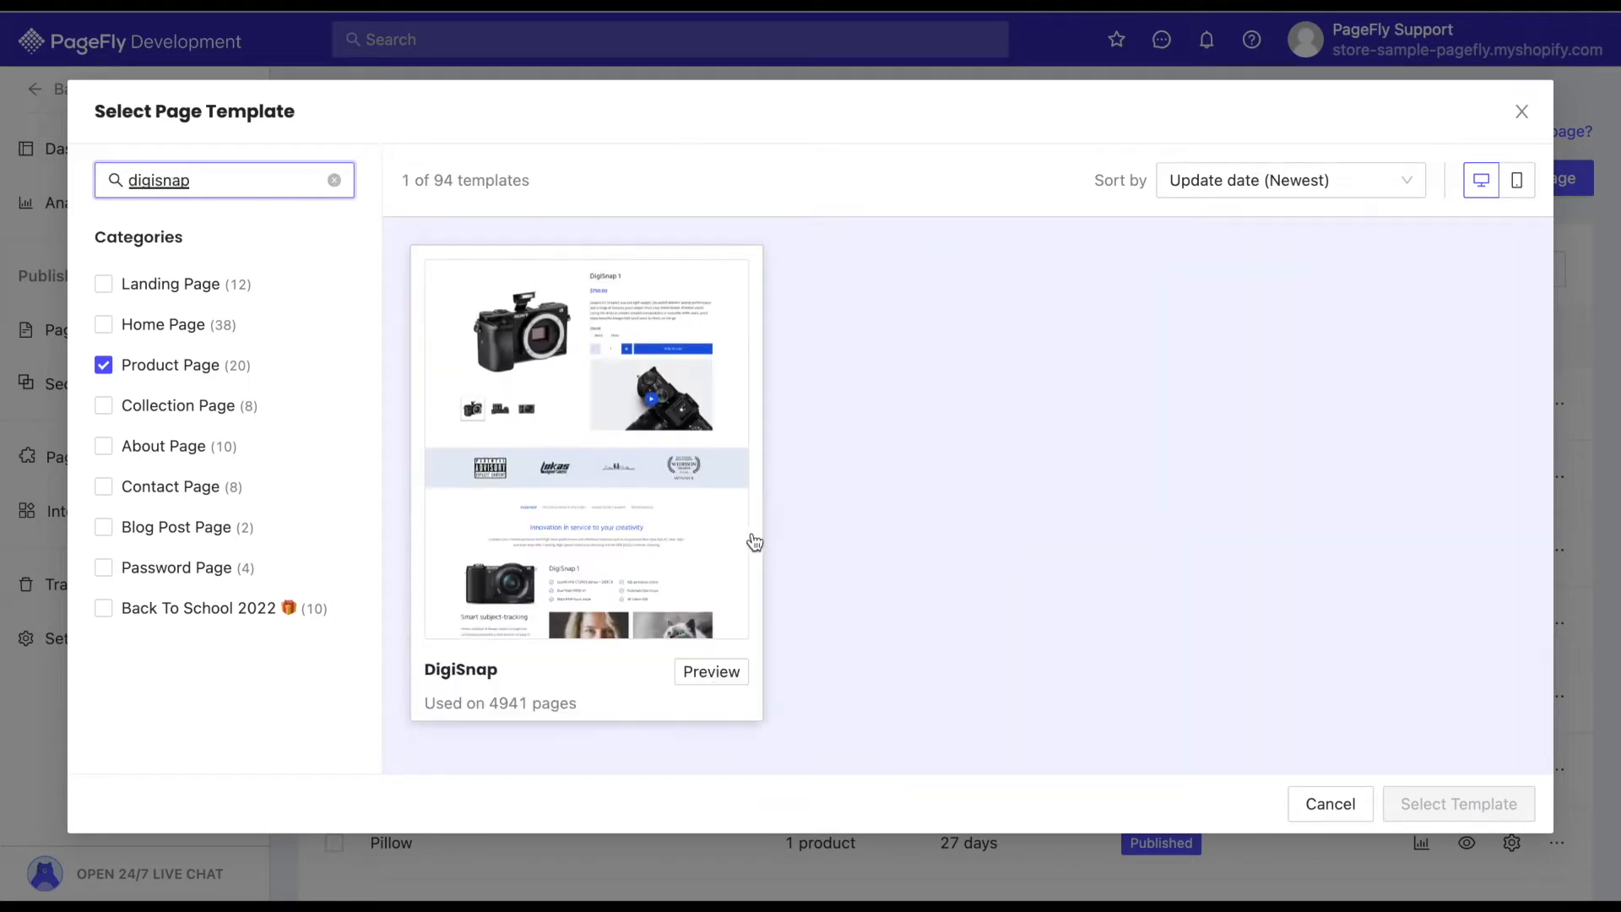
click(684, 553)
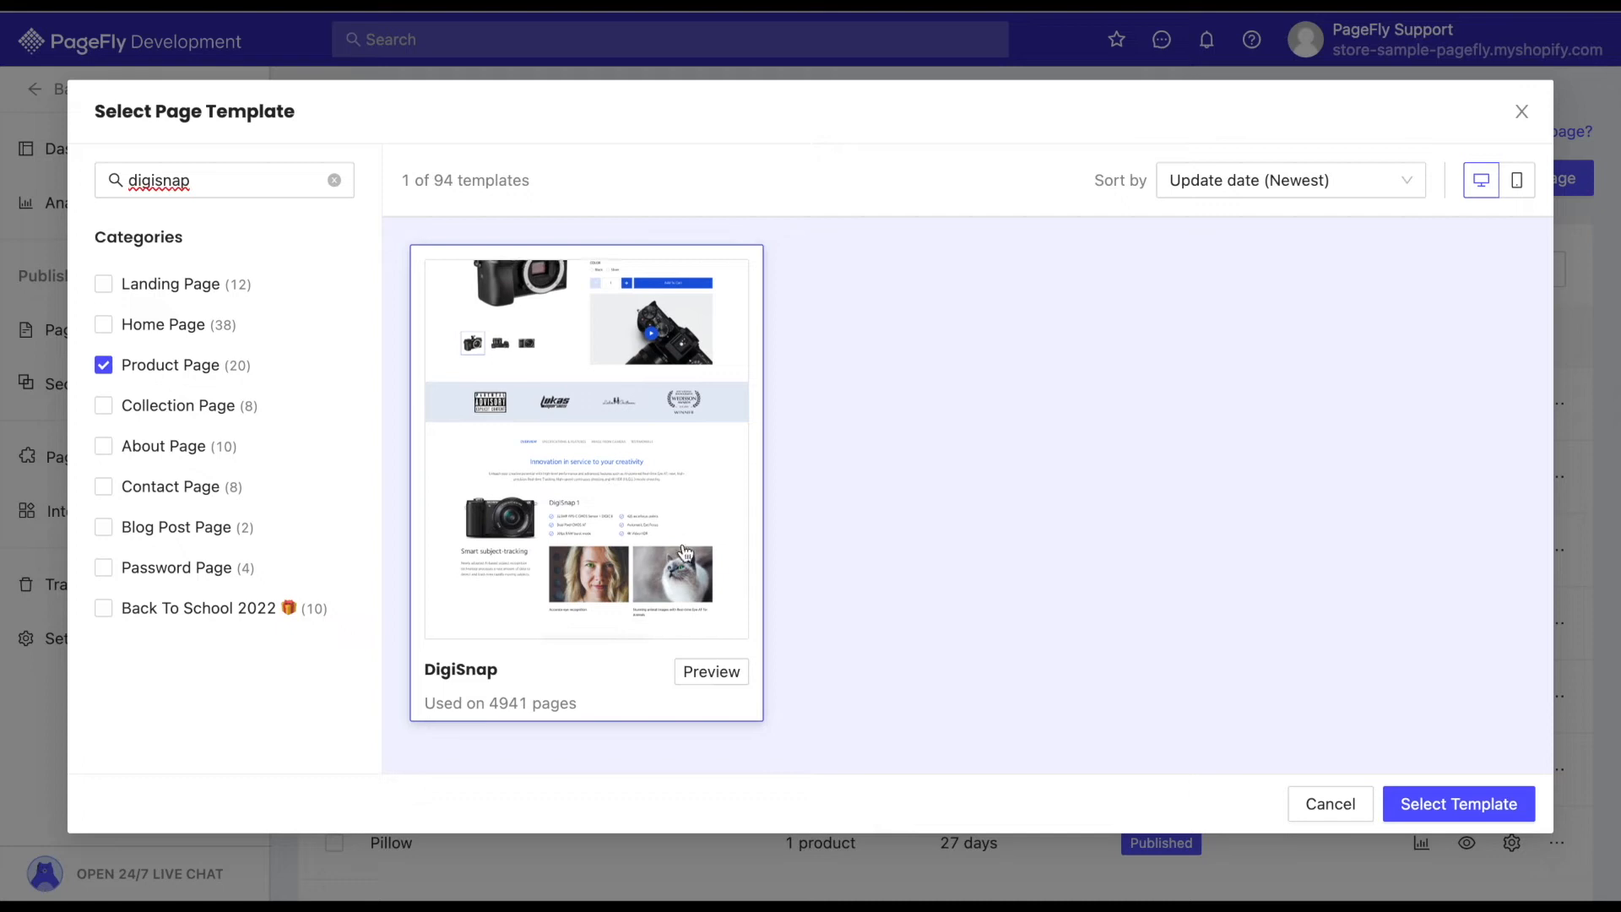
click(1467, 804)
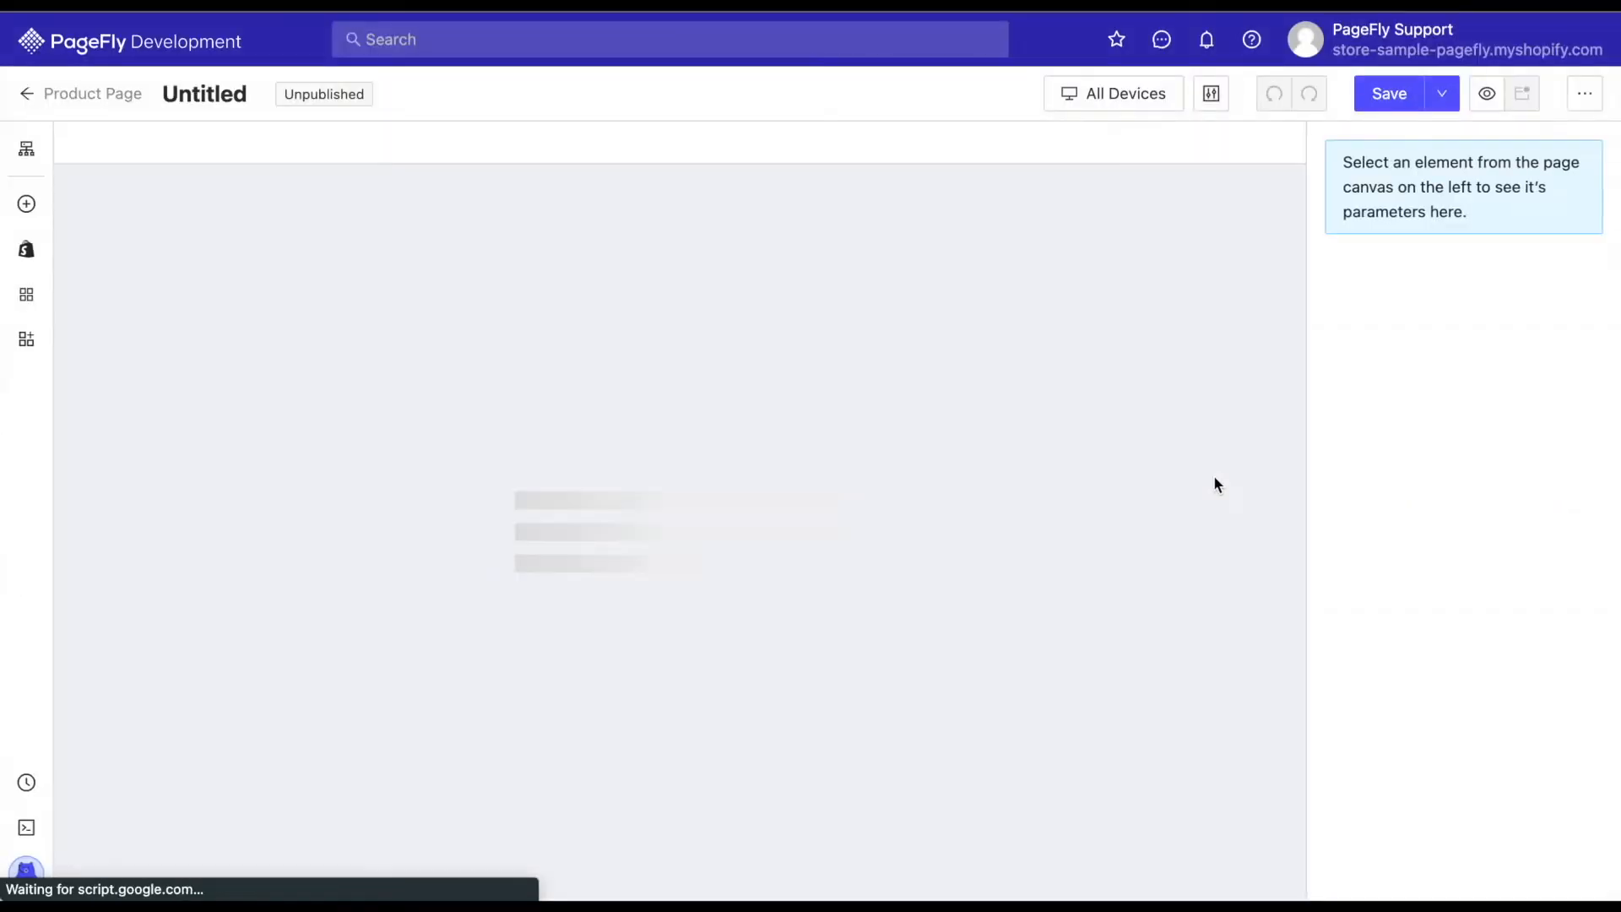
Find "digital" among the products and assign Digital Camera 1 as the custom product of the Product Details element.
scroll(1041, 552, down, 3)
scroll(1041, 552, down, 10)
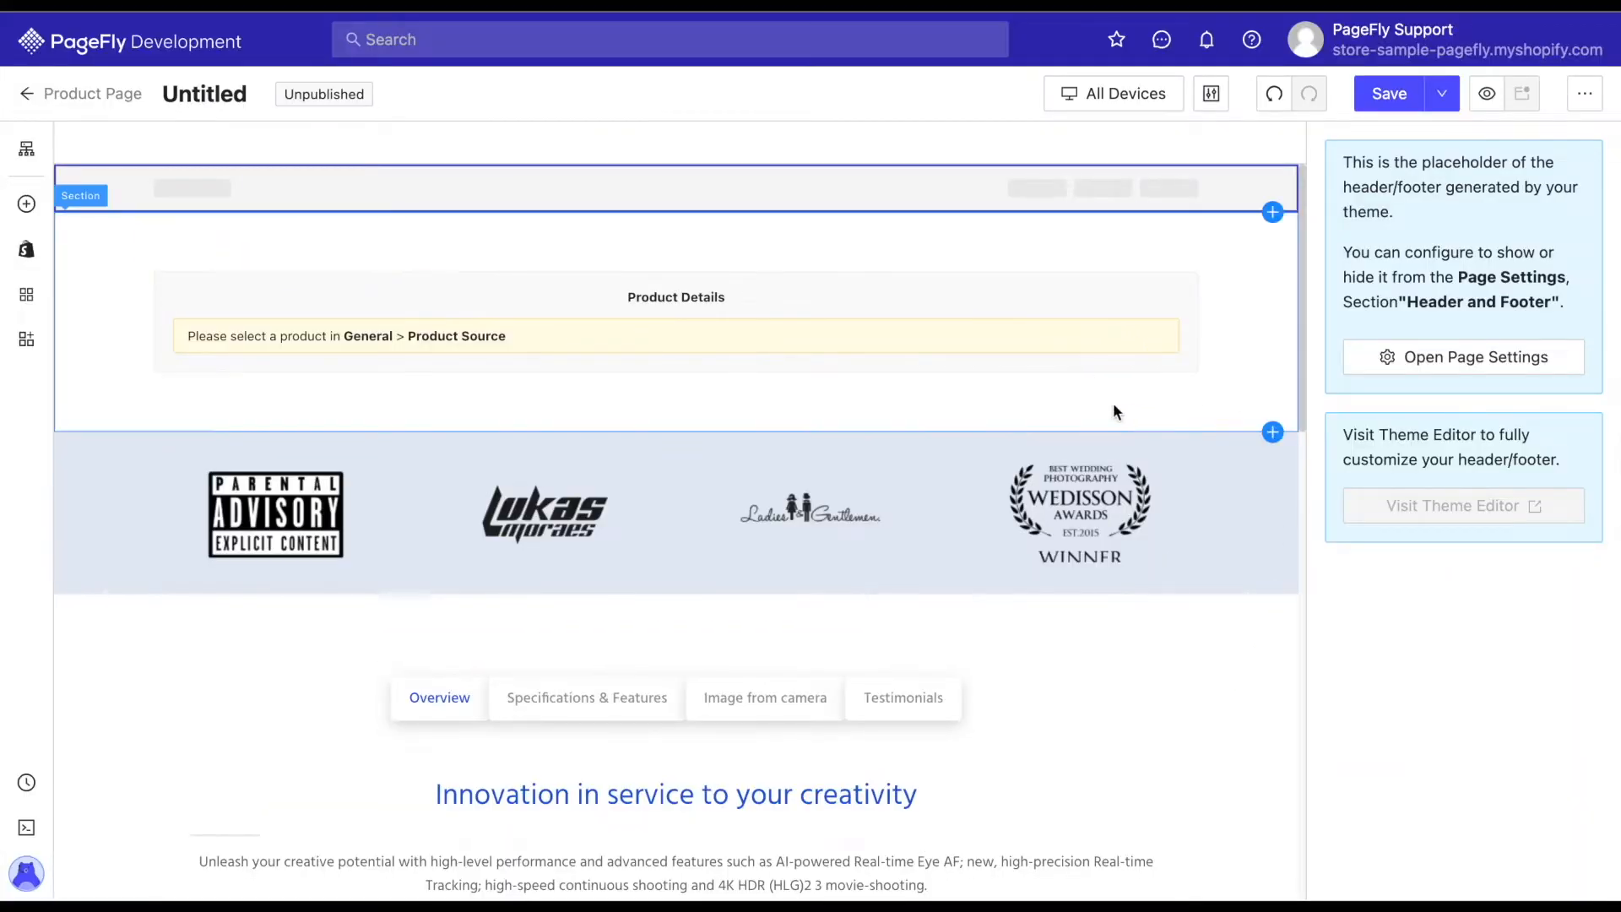
click(1132, 413)
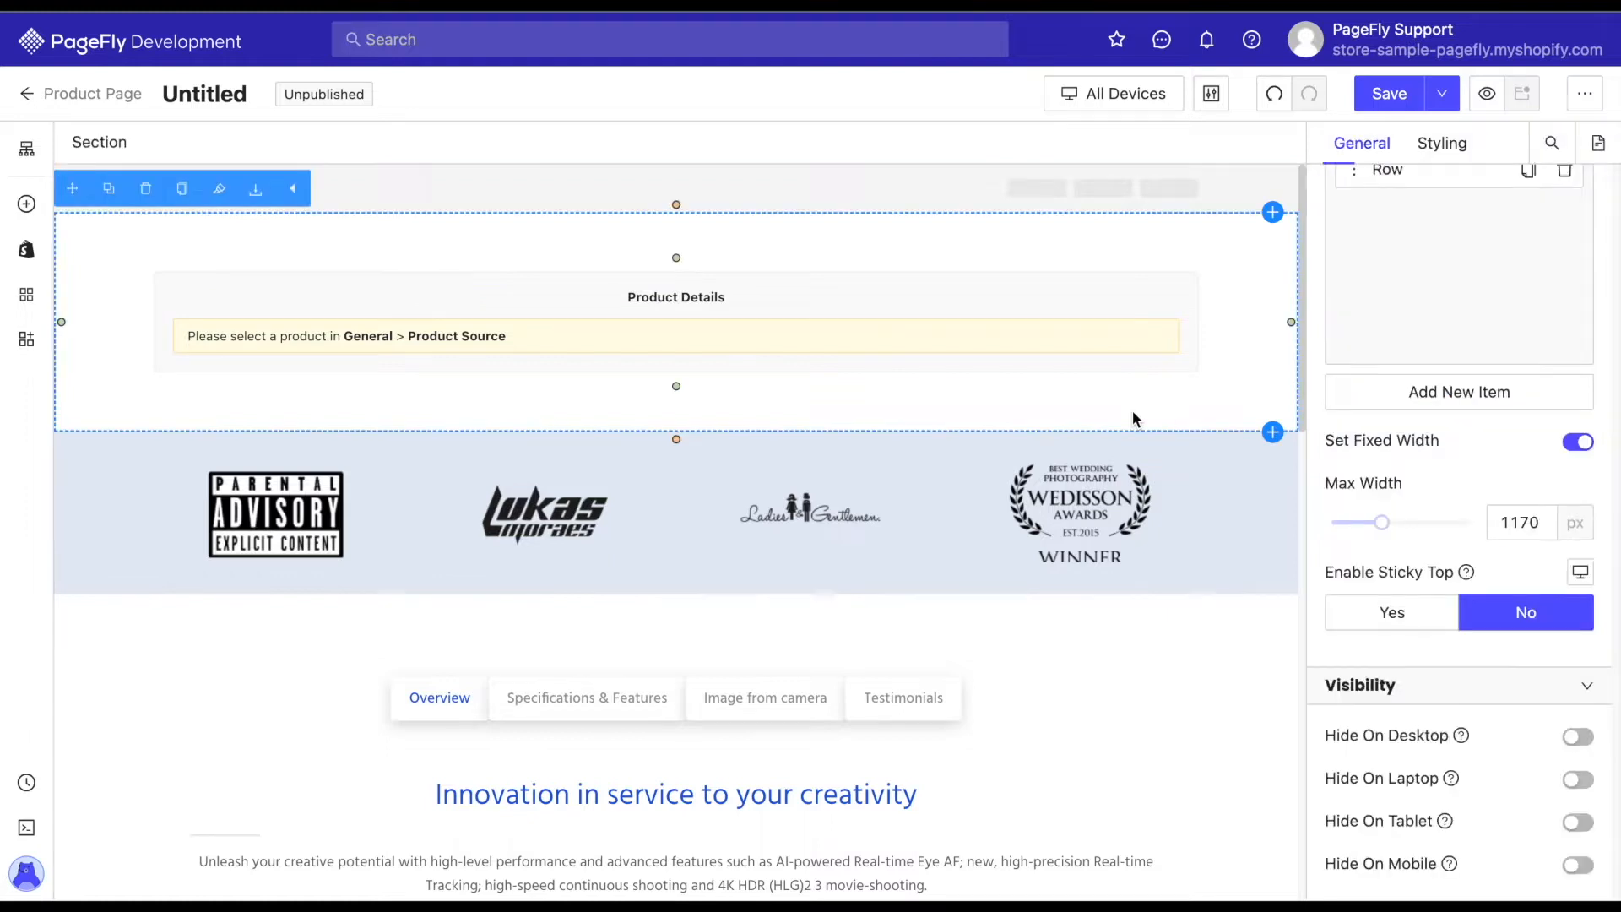
click(1004, 308)
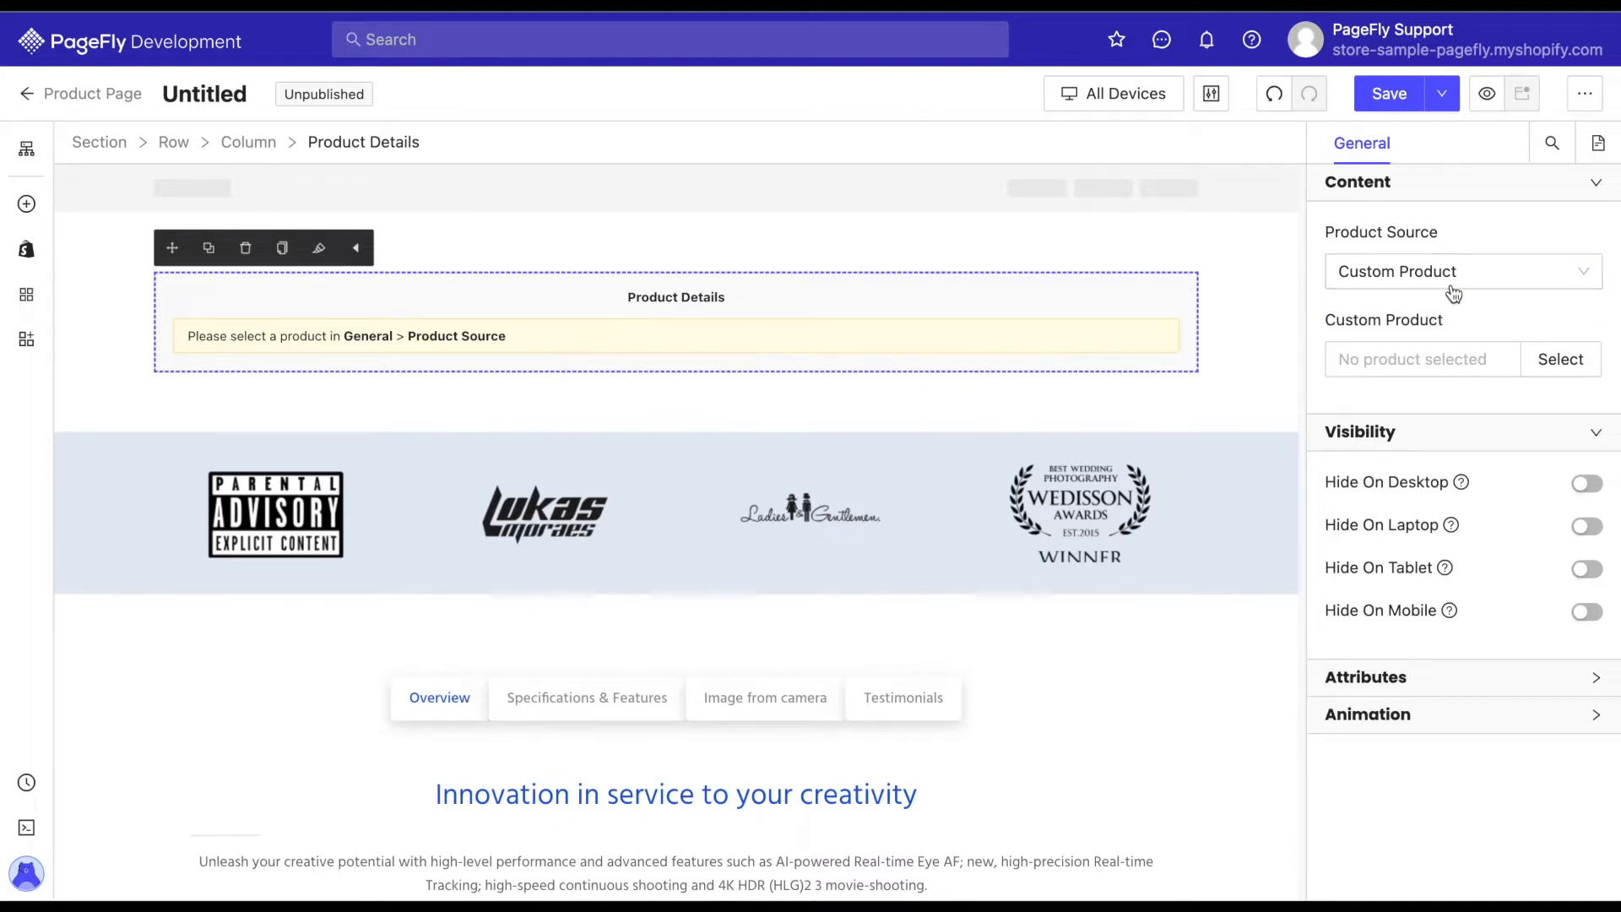
click(1574, 363)
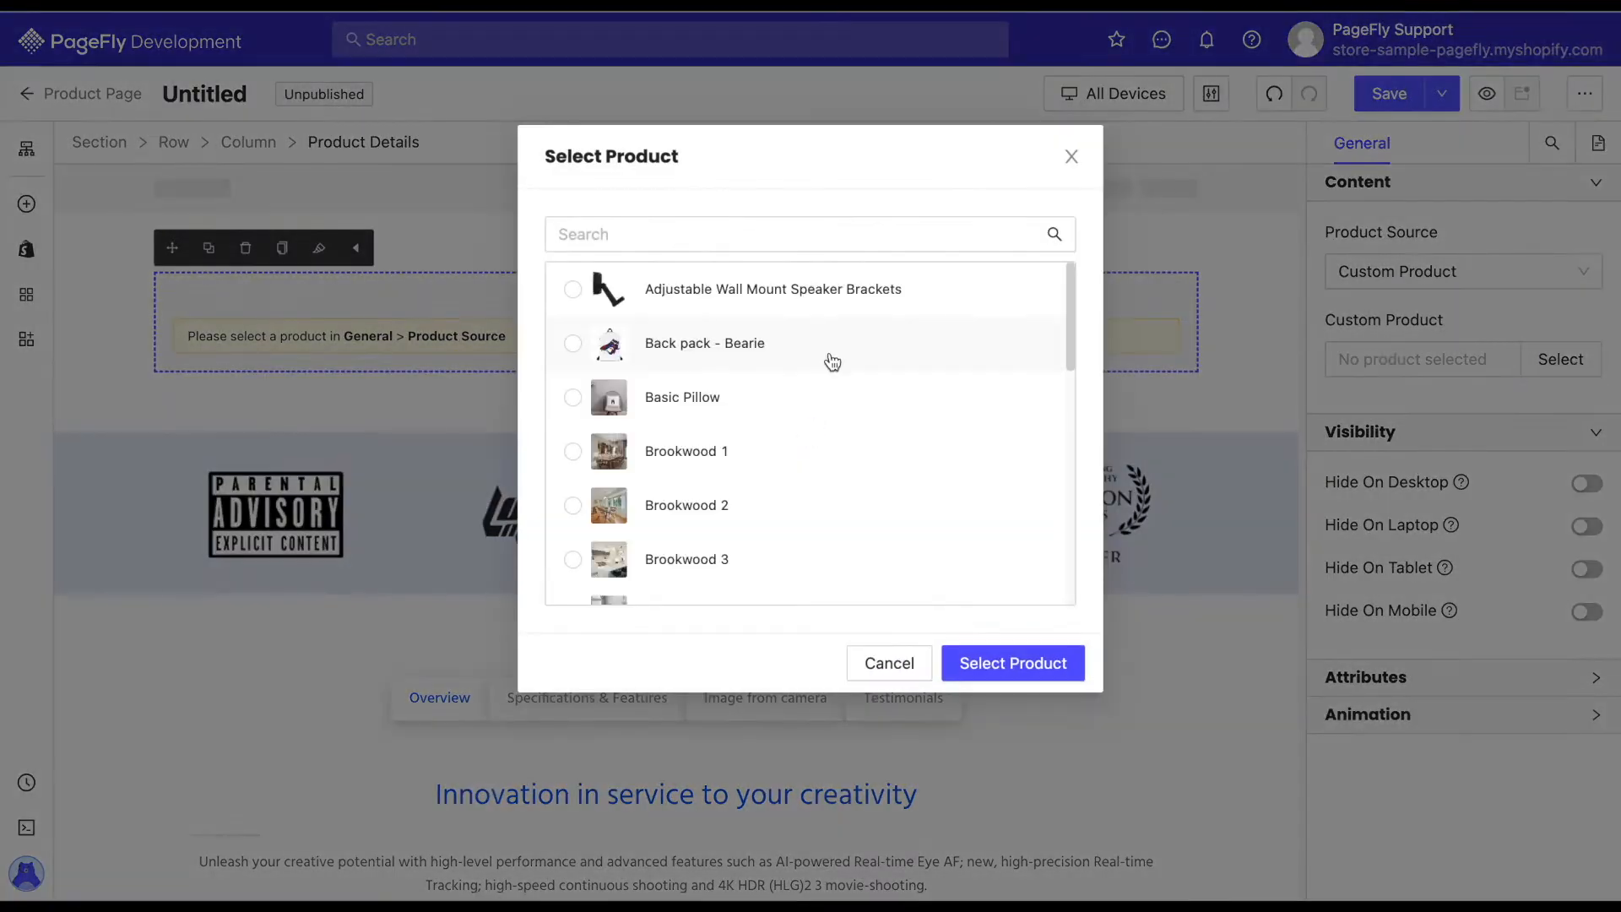
click(770, 237)
text(digital)
click(651, 297)
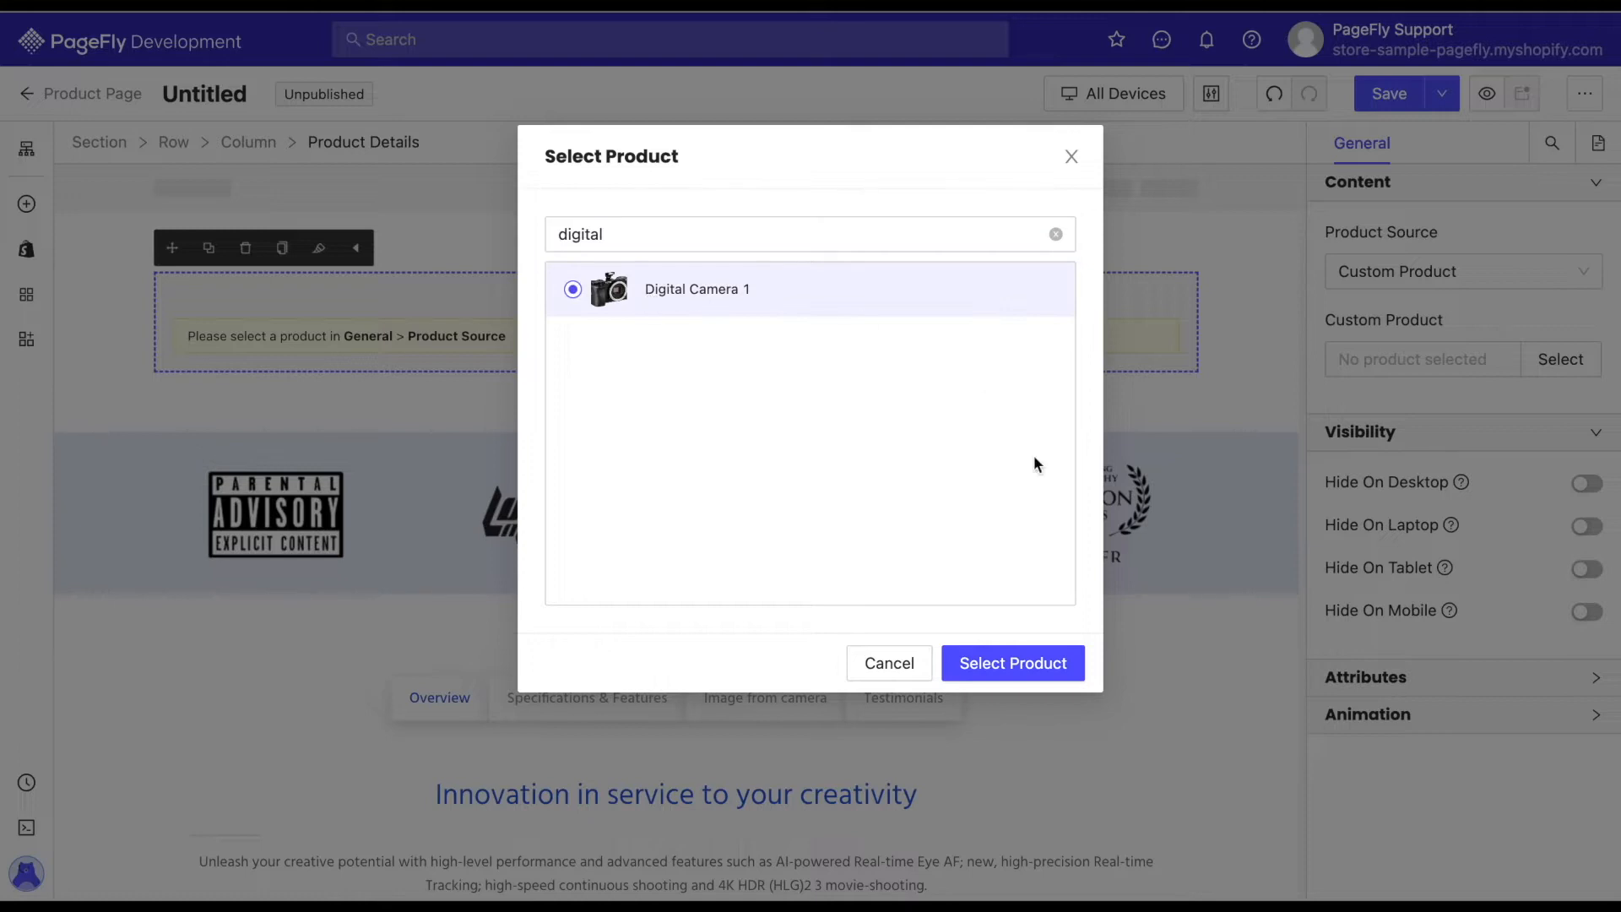
click(1013, 663)
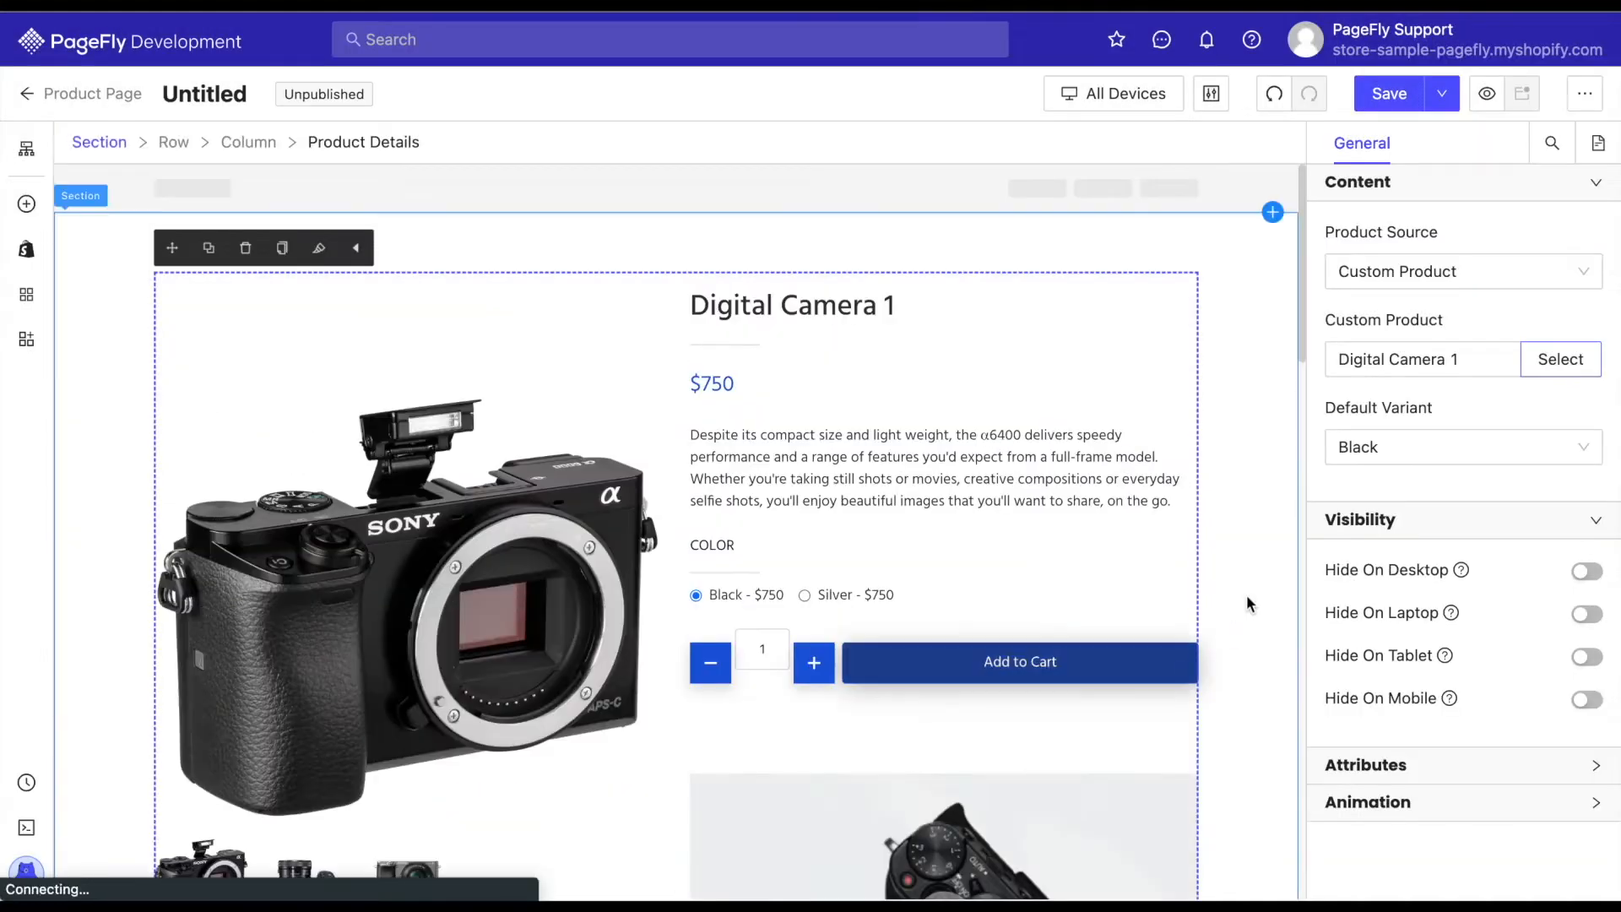
Review the styling options of the product title, price, description and COLOR heading.
click(896, 311)
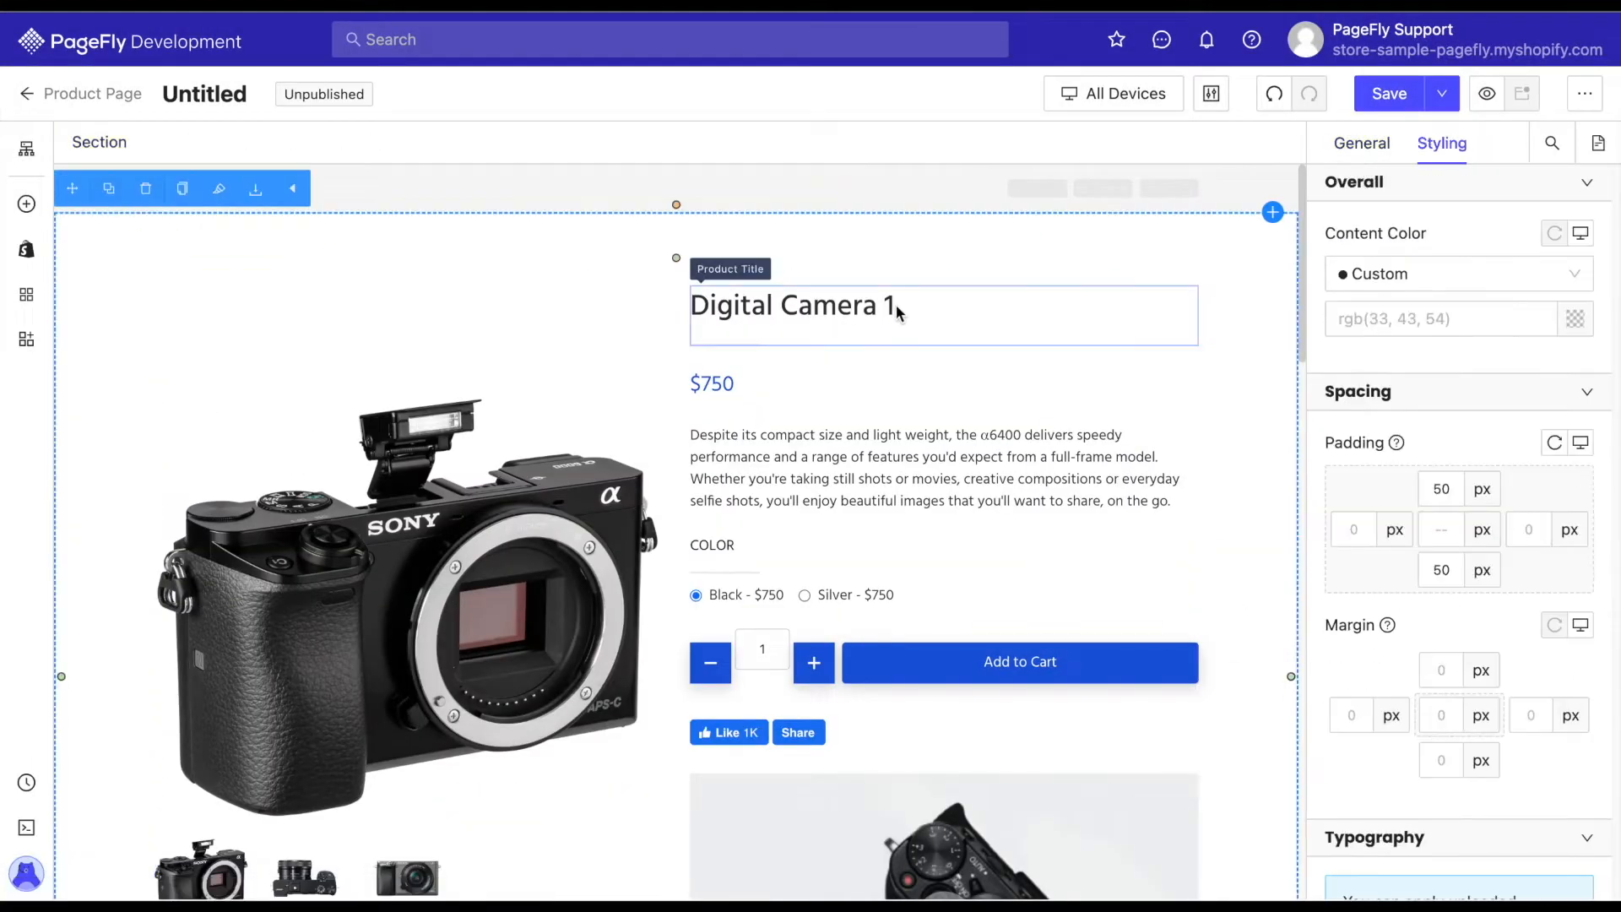
click(834, 377)
click(841, 461)
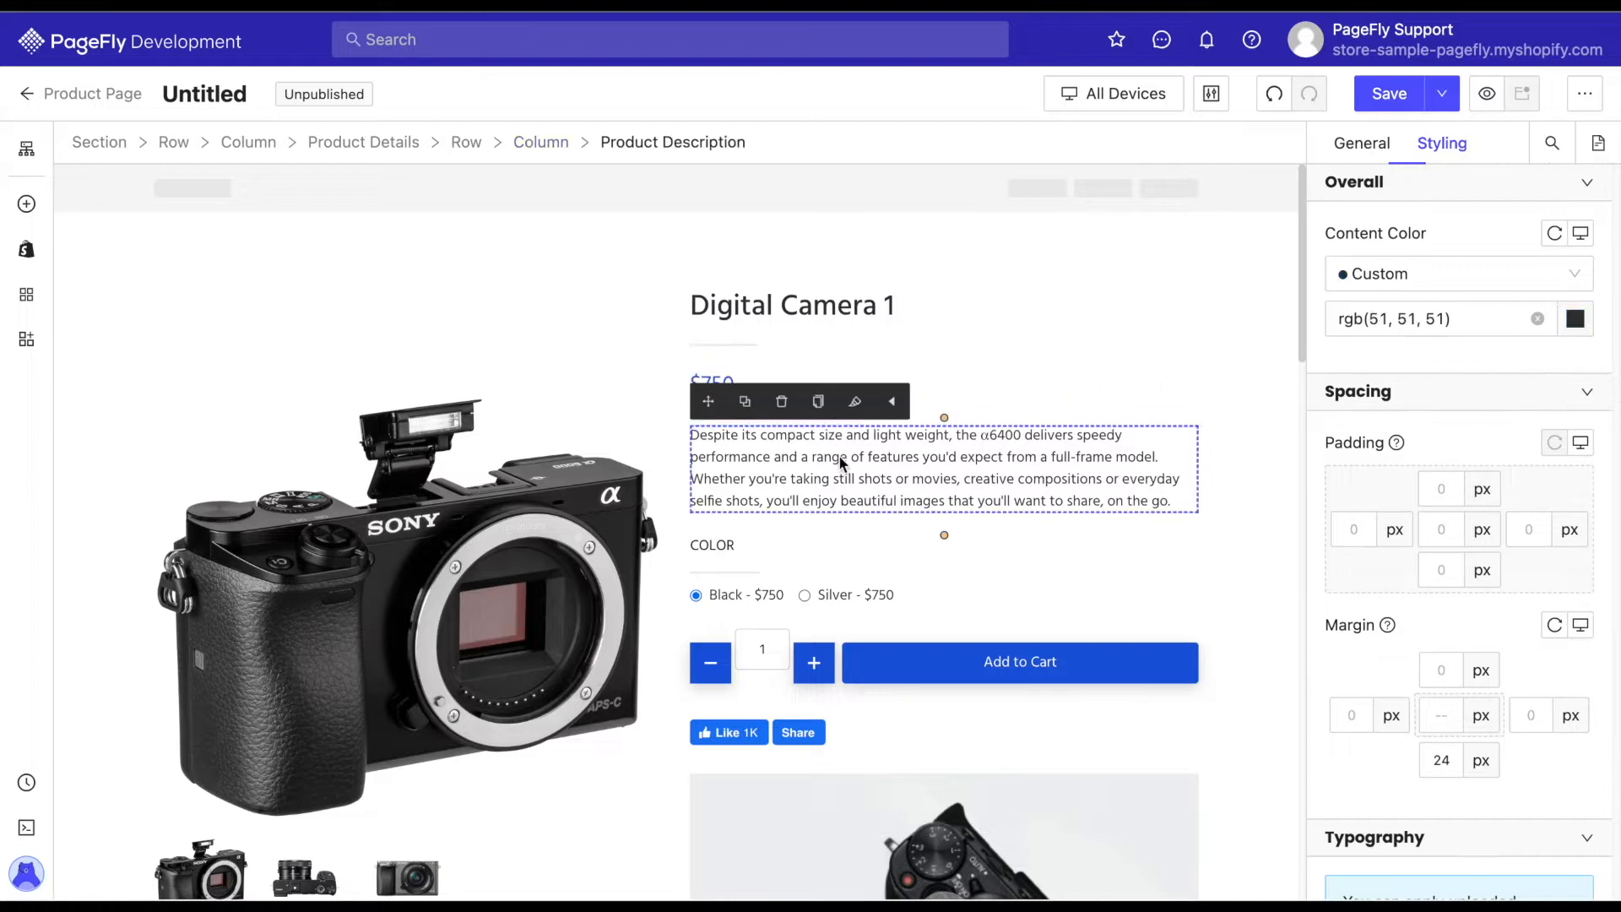
click(816, 545)
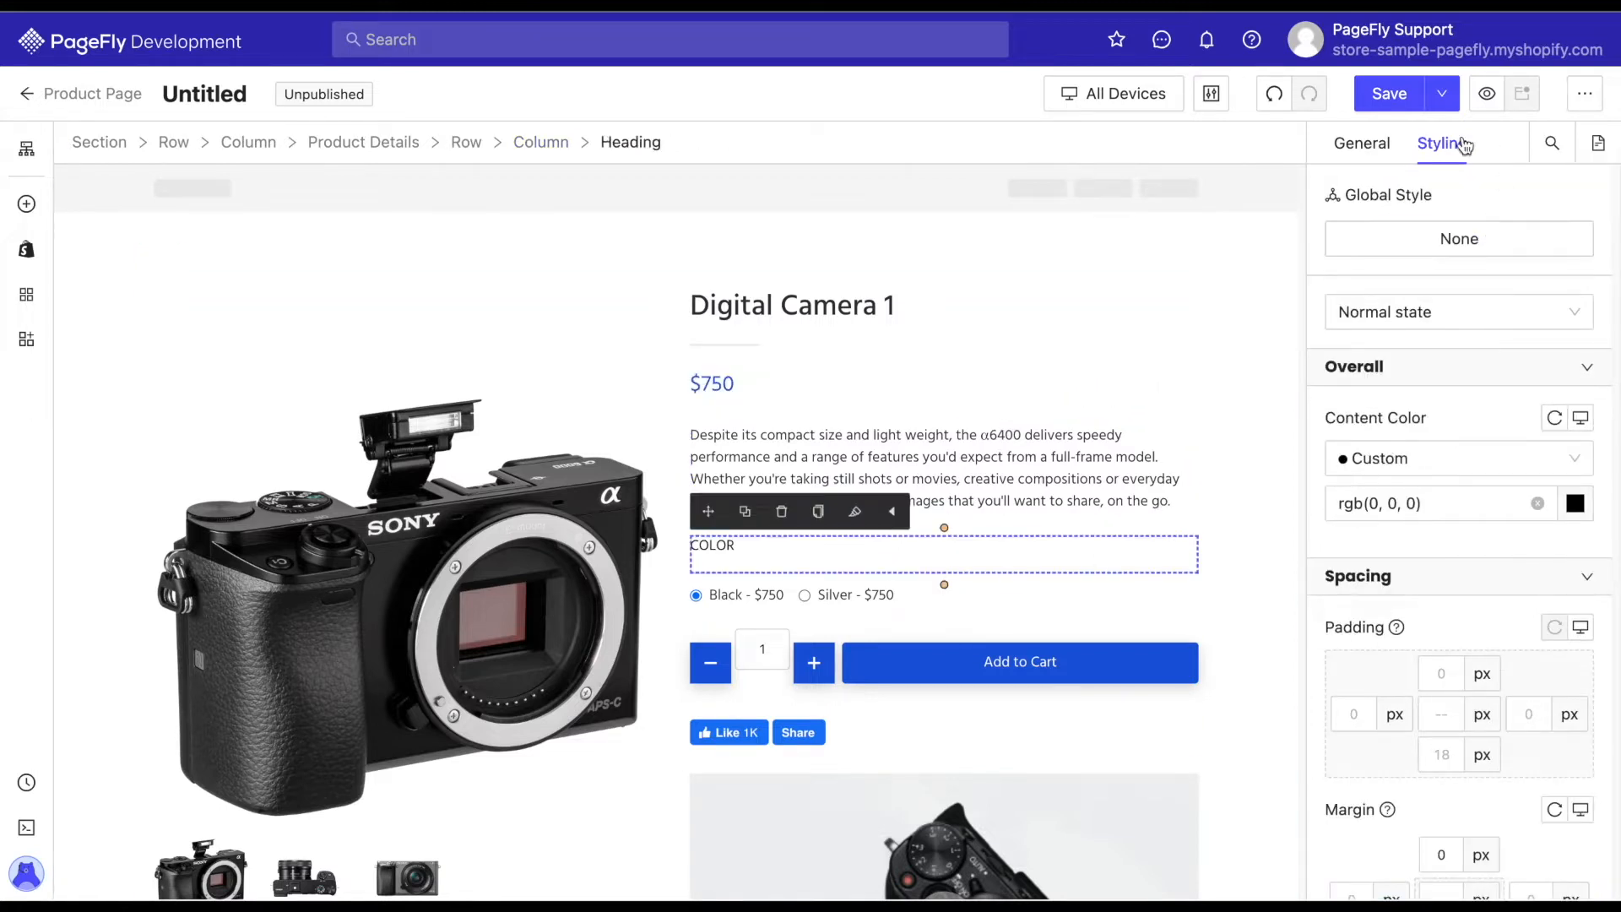
scroll(1451, 261, down, 4)
scroll(1451, 255, down, 10)
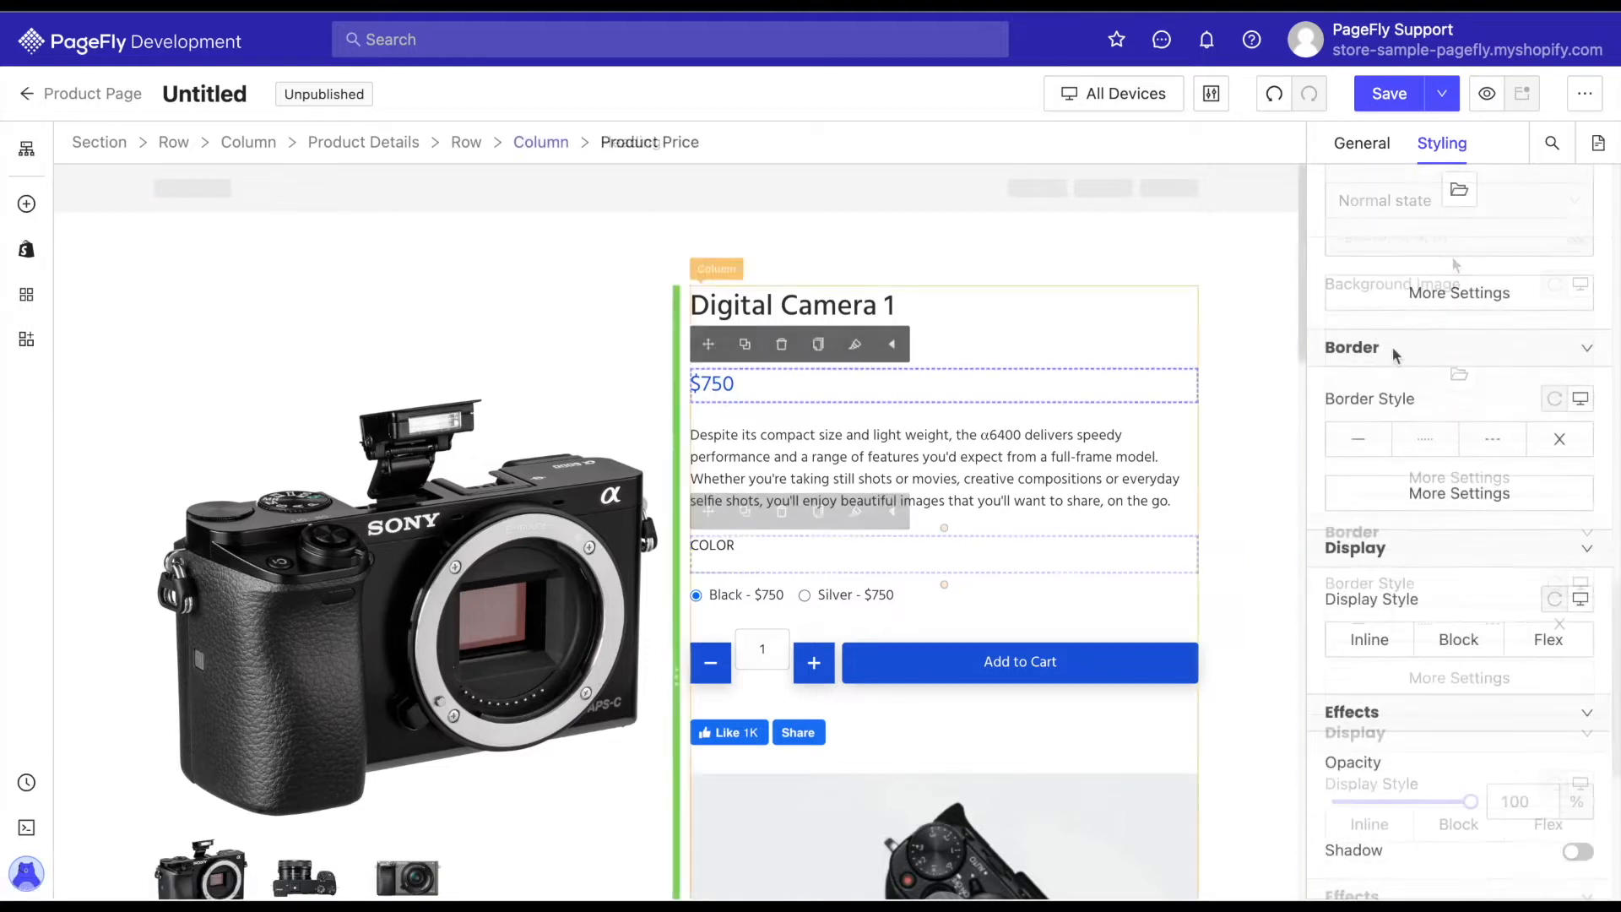
Set the product price's font size to 30 px and make its text bold.
scroll(1508, 323, up, 7)
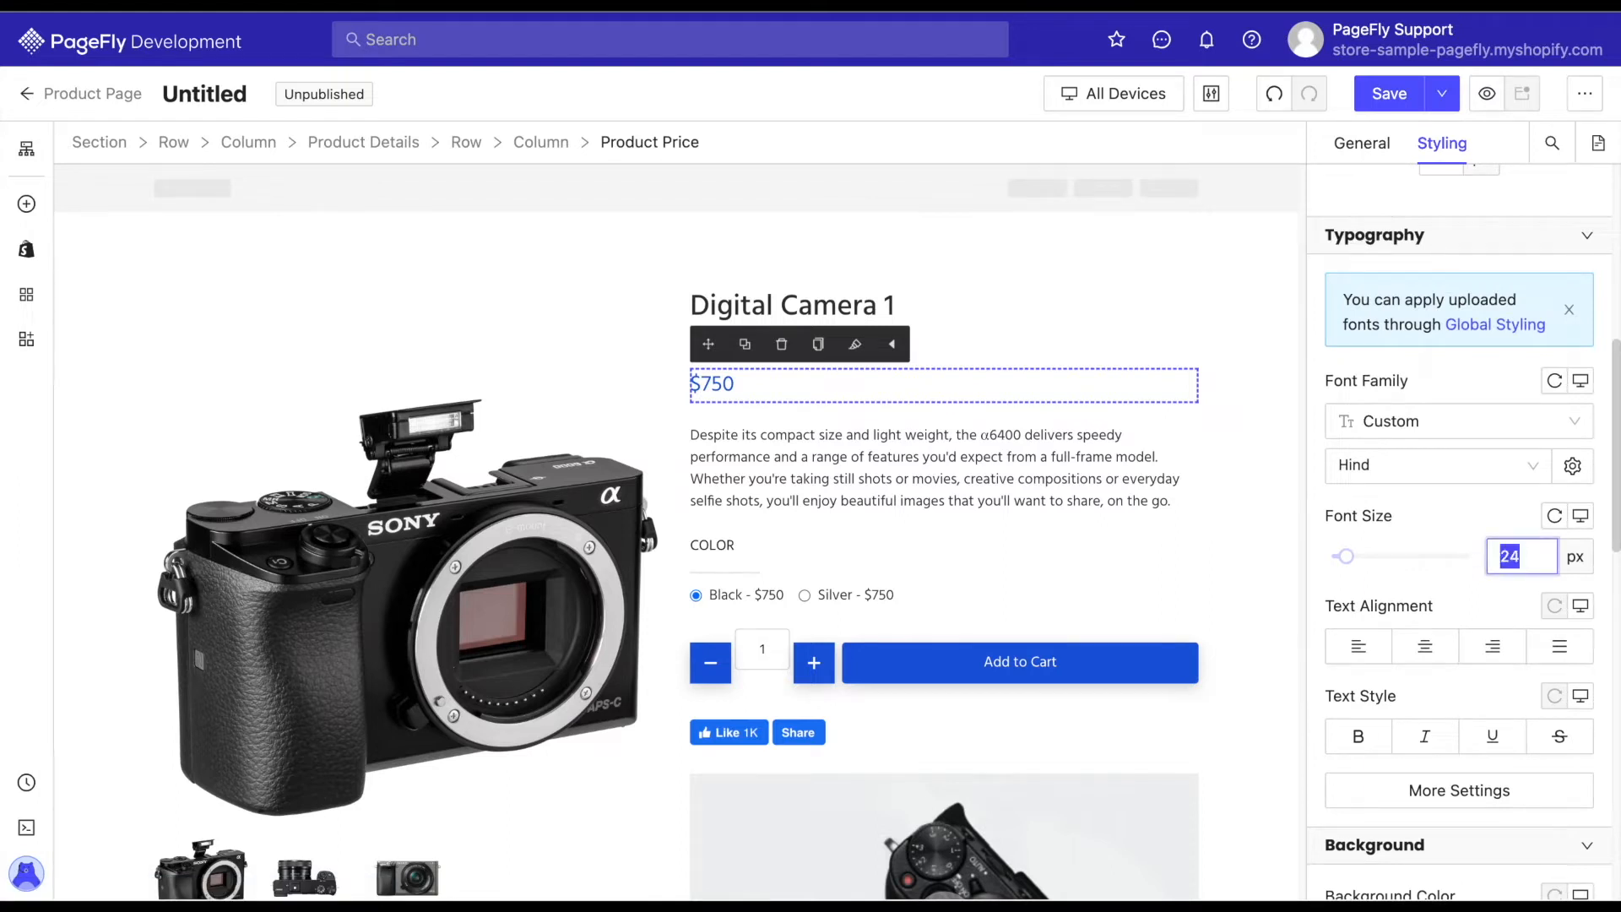
text(30)
click(1483, 607)
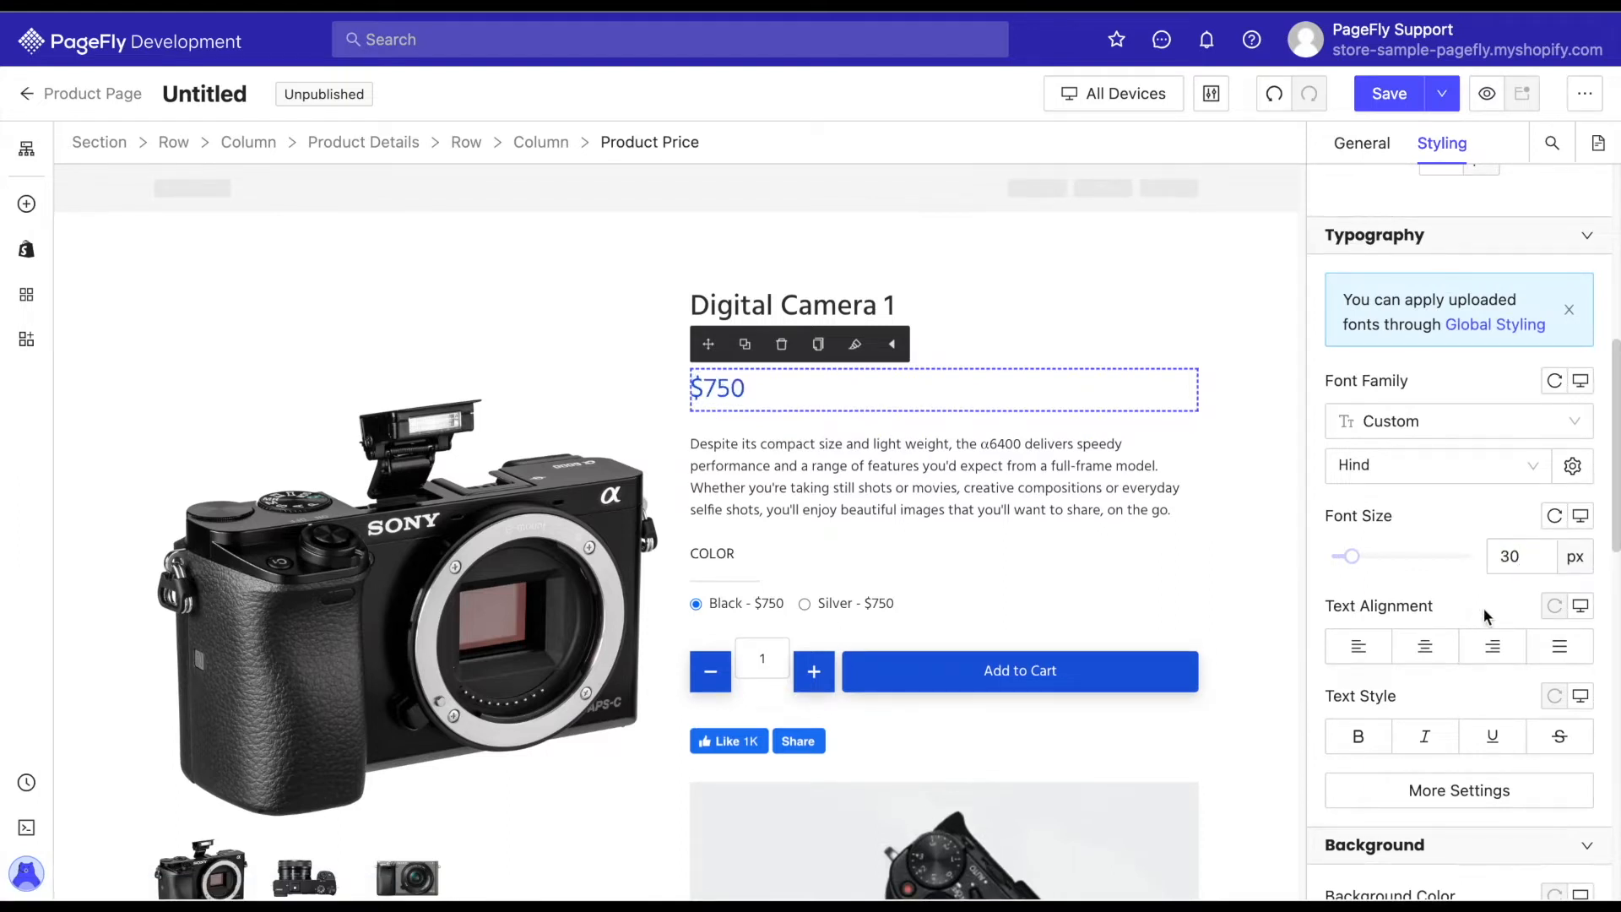
scroll(1482, 608, down, 1)
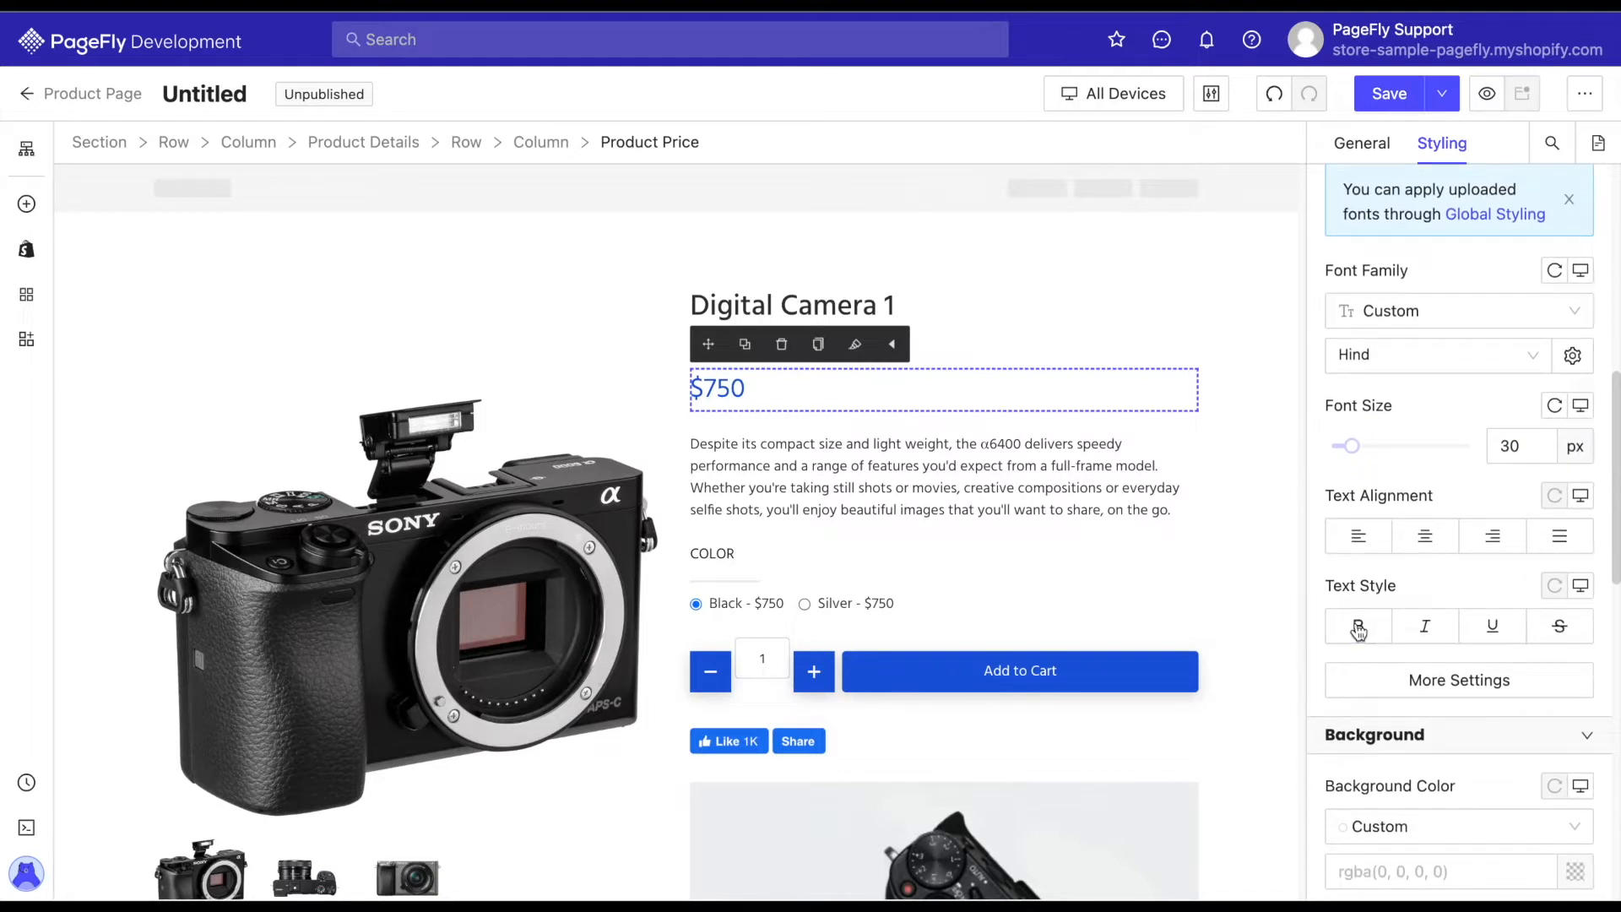
click(1358, 628)
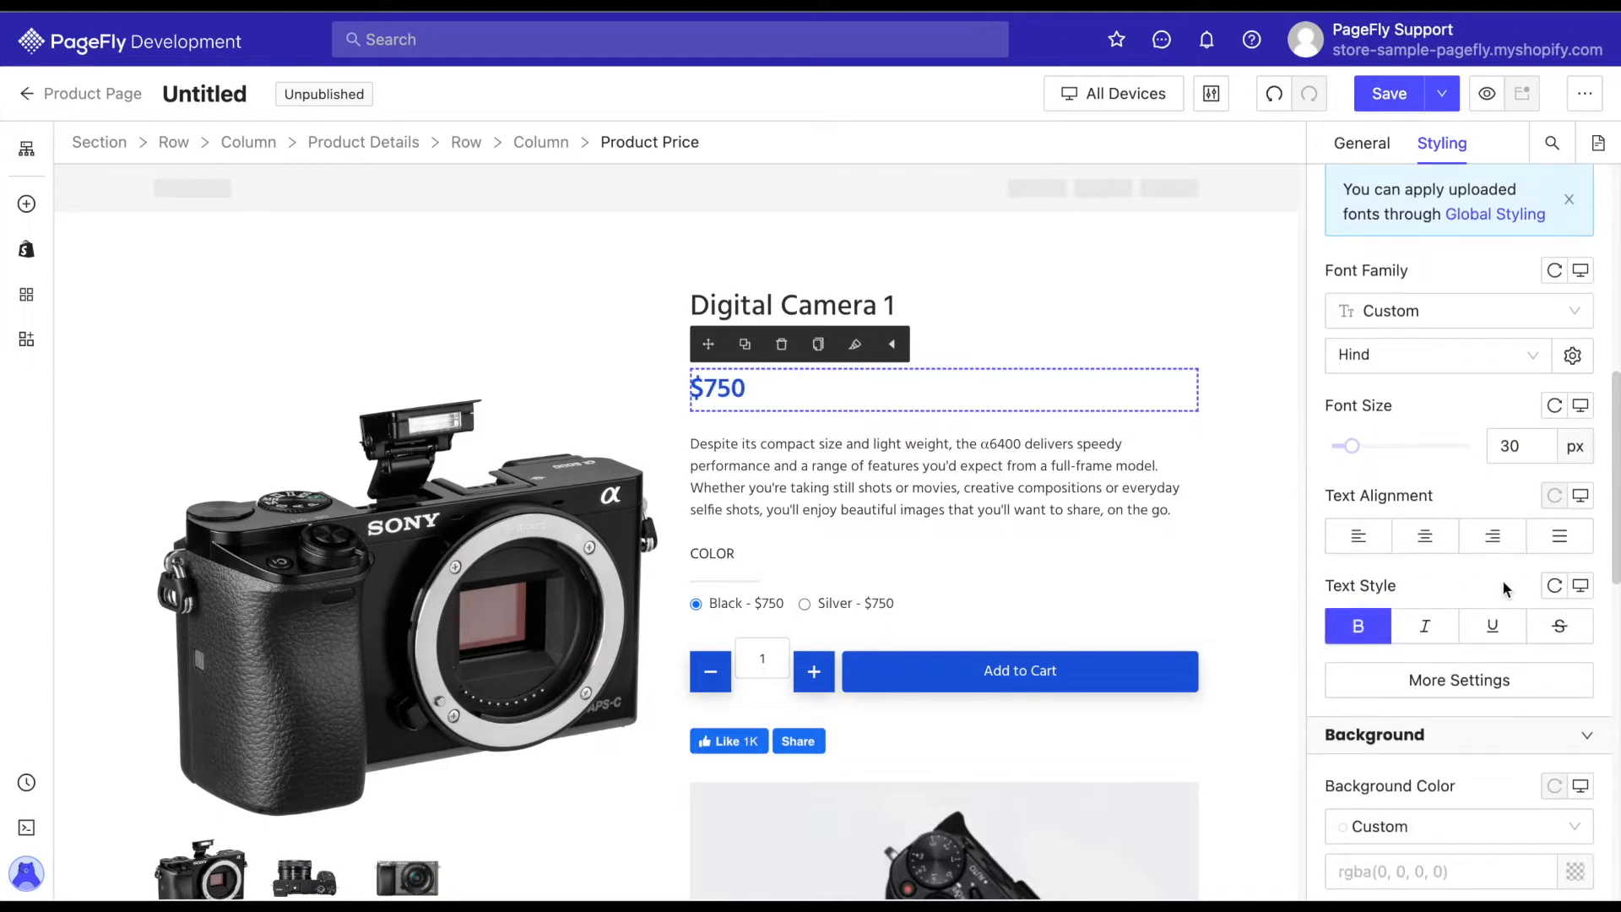
Set the product price's font weight to Medium in the additional typography settings.
click(1484, 692)
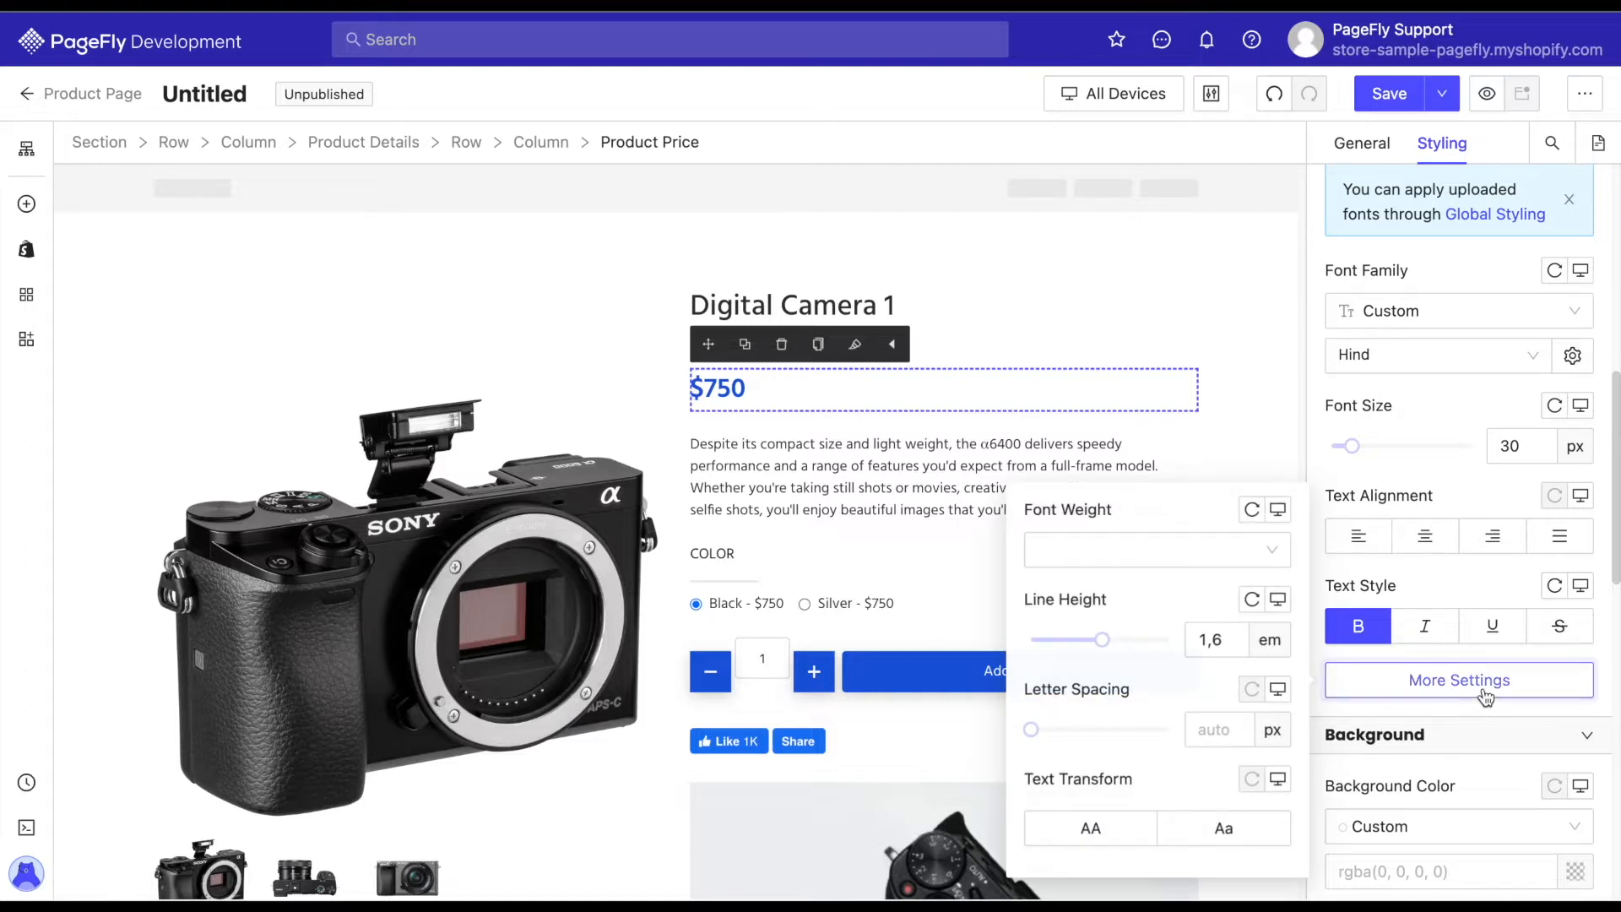
click(1274, 553)
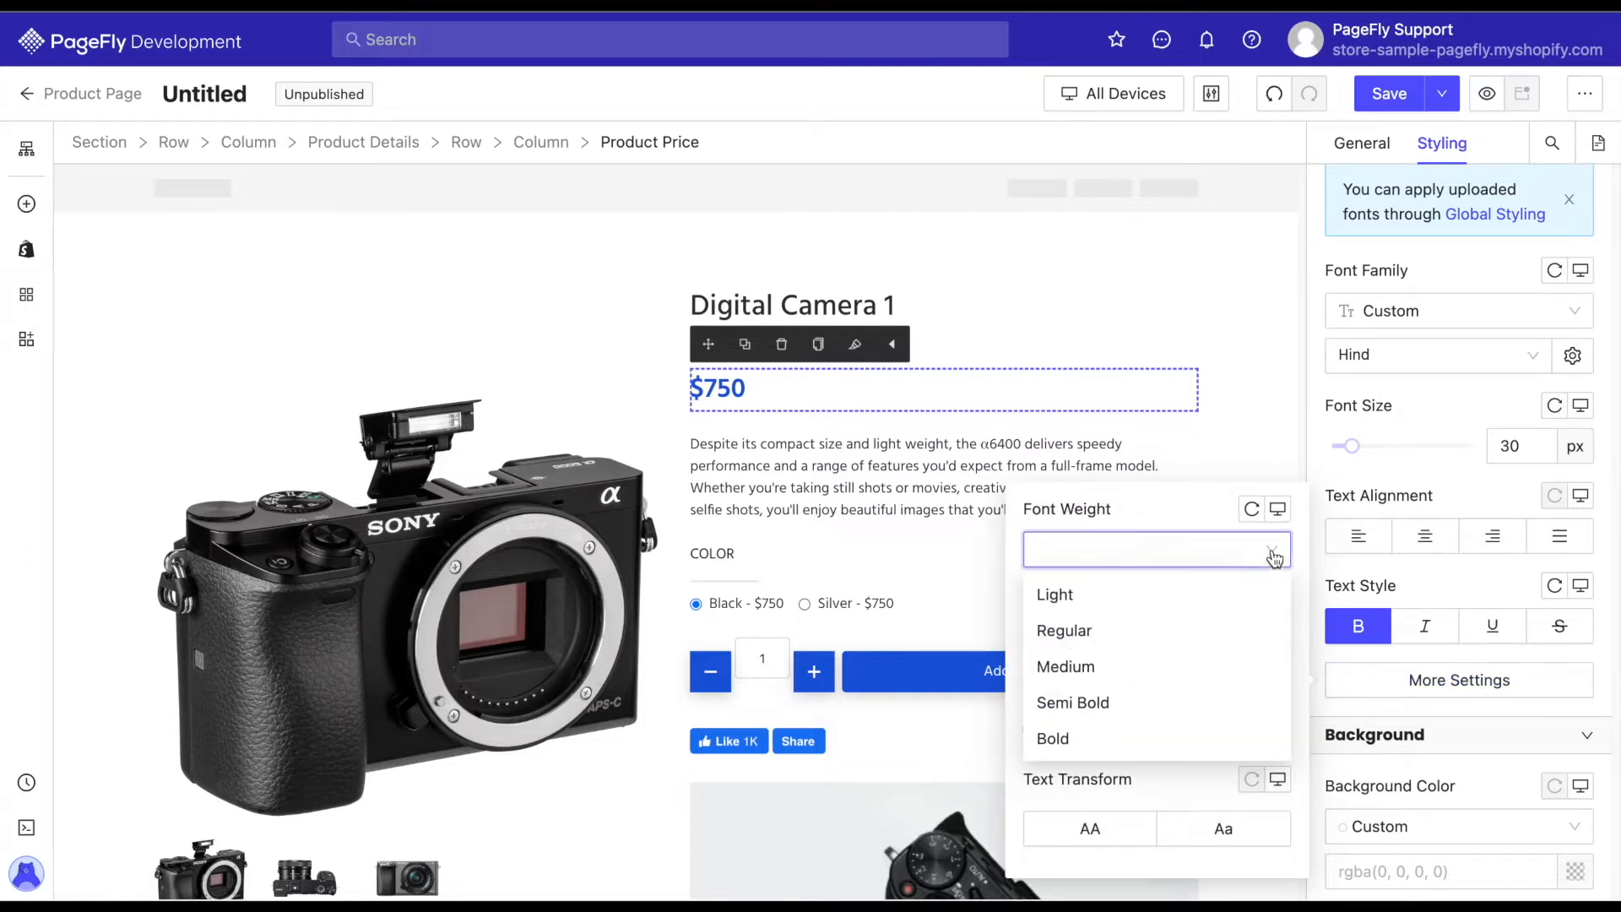
click(1081, 666)
click(1467, 596)
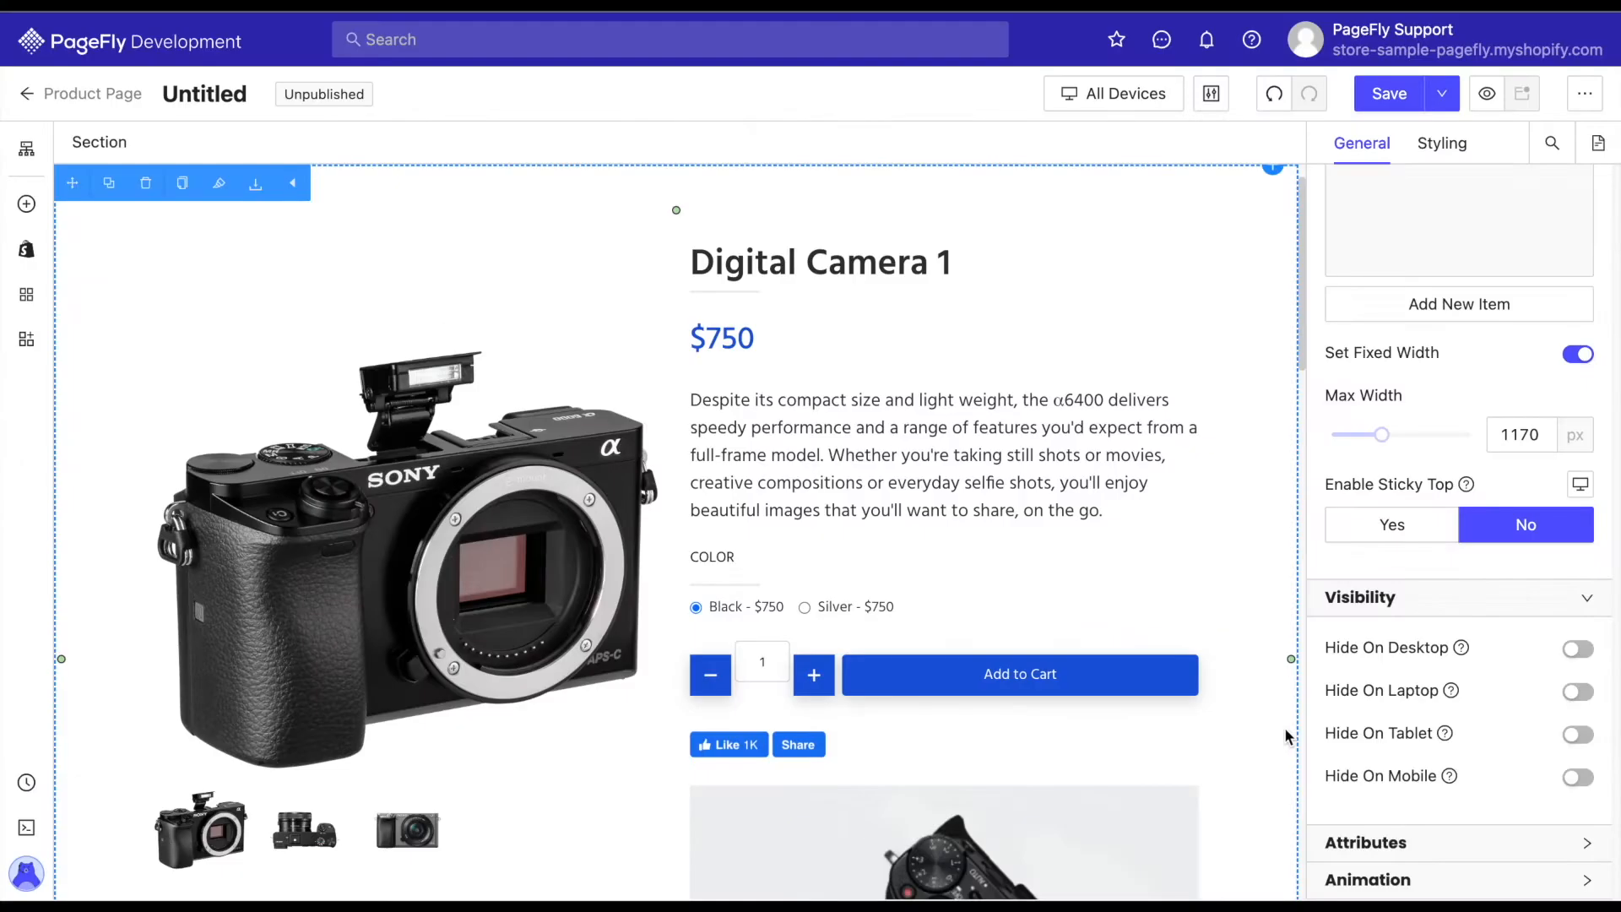
Try the Dropdown Menu and Radio Buttons display styles on the Product Variant element.
scroll(1284, 735, down, 1)
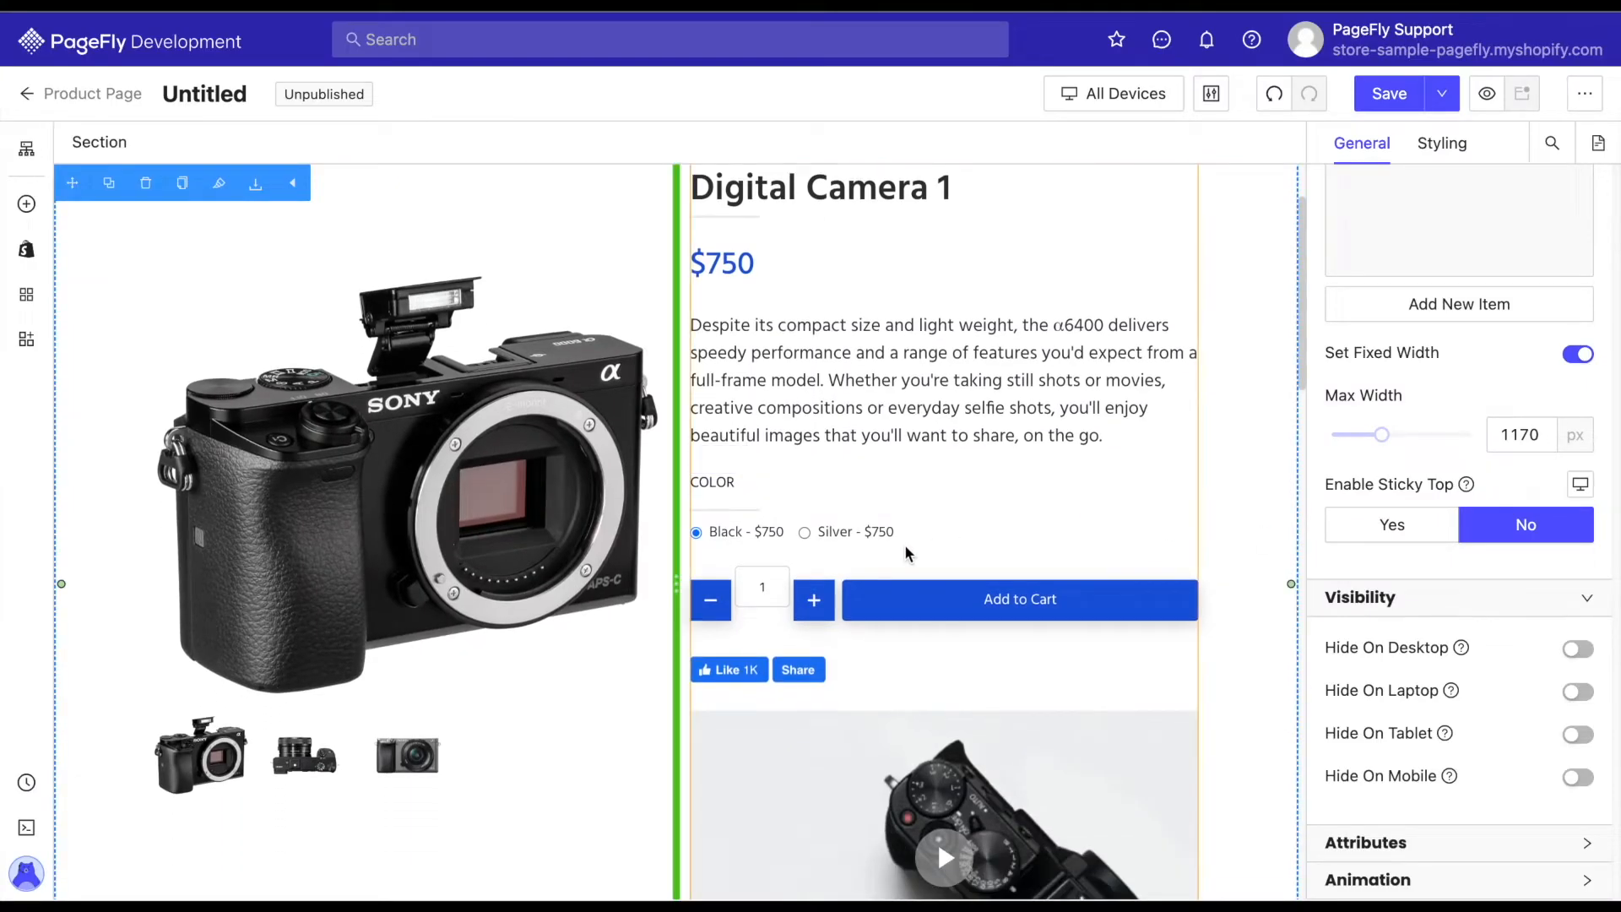
click(908, 540)
scroll(1421, 424, up, 2)
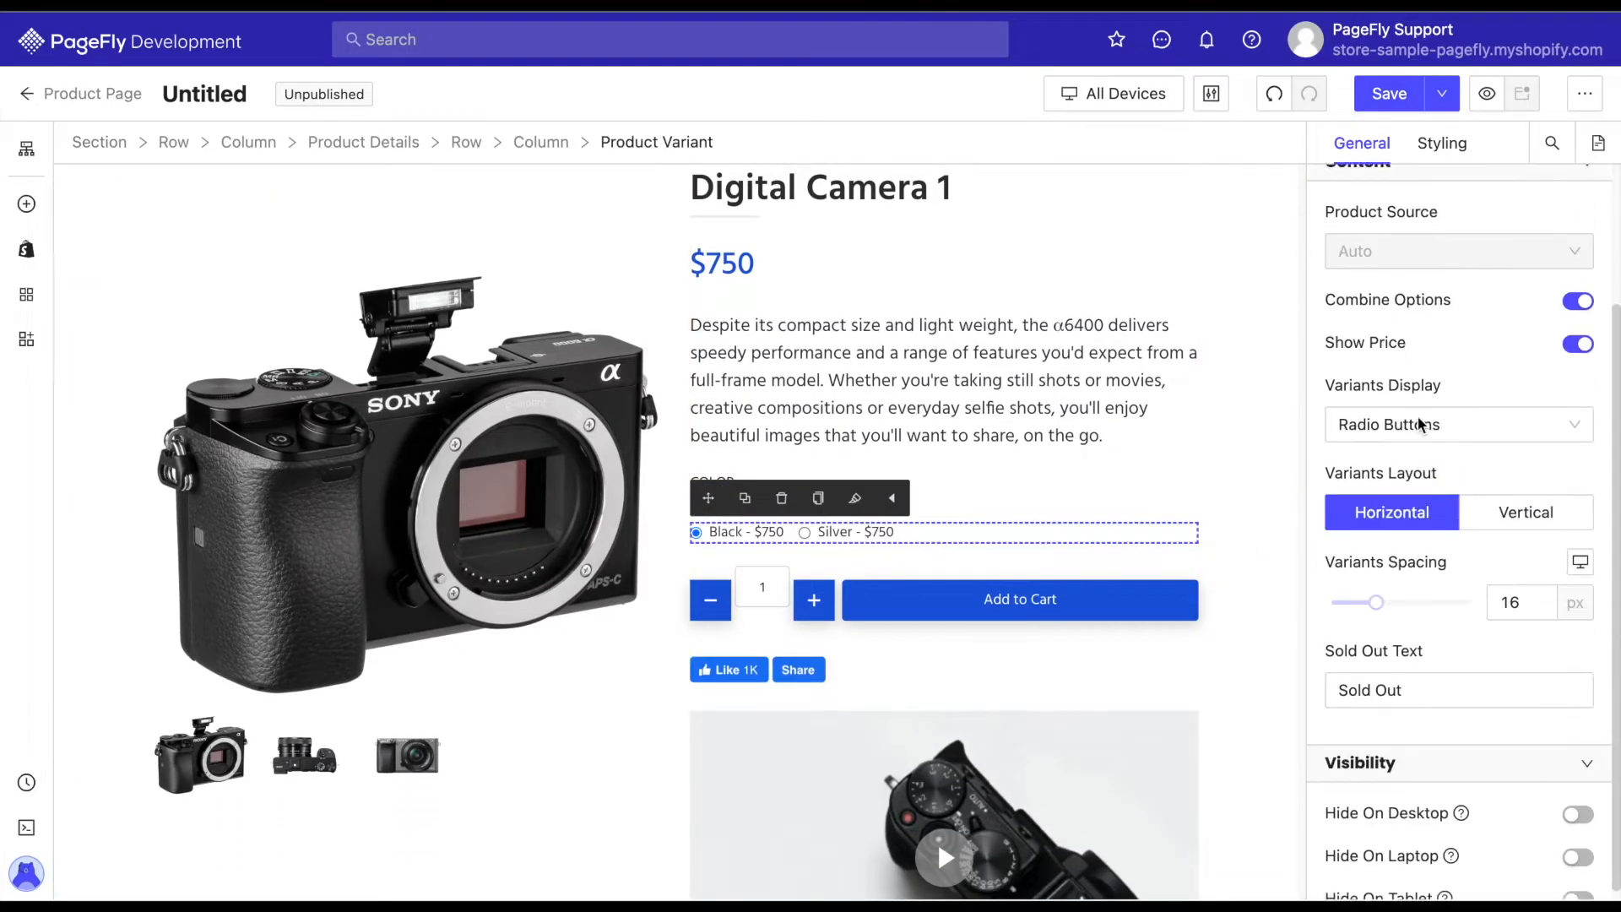
click(1568, 445)
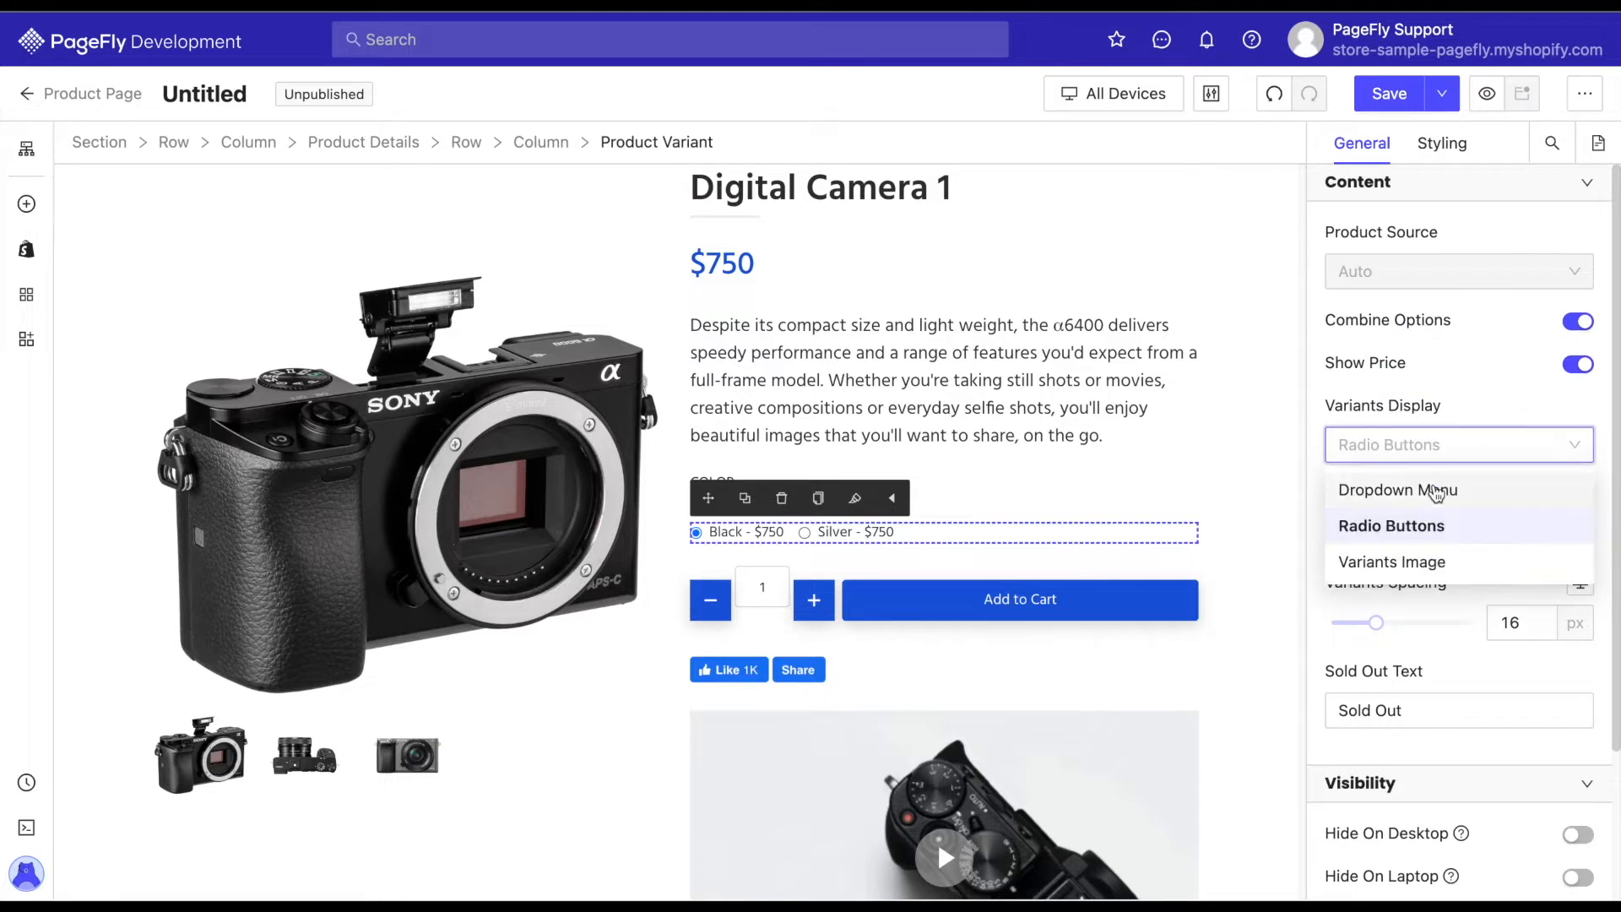
click(1436, 491)
click(1531, 457)
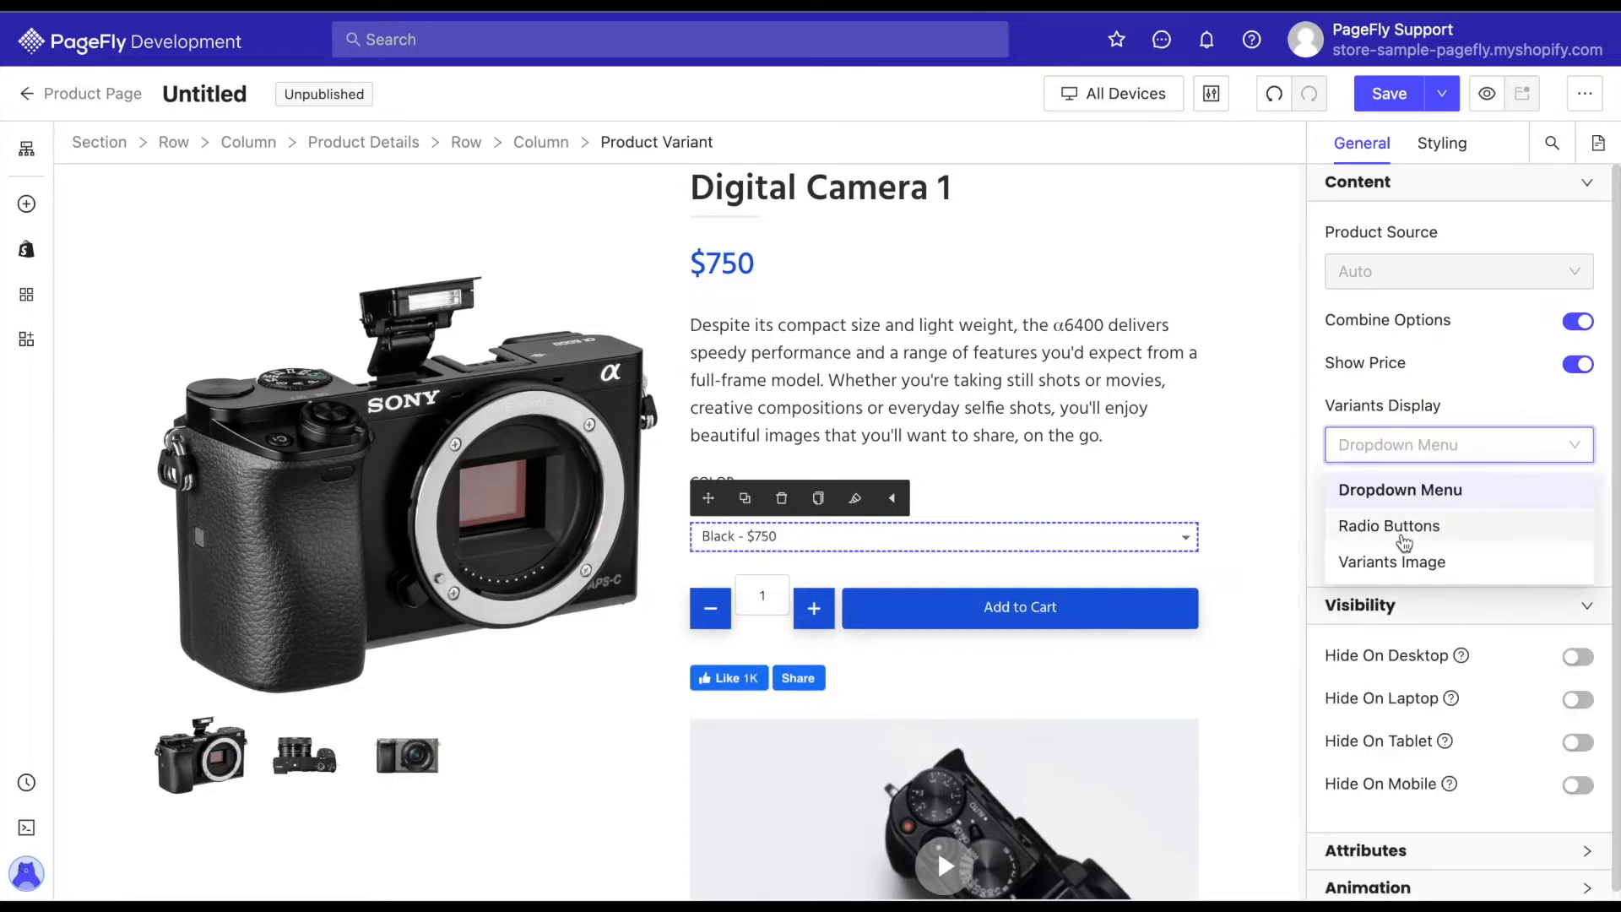
click(1404, 529)
Display the product variants as Variants Image and turn off Combine Options for them.
click(1502, 461)
click(1376, 561)
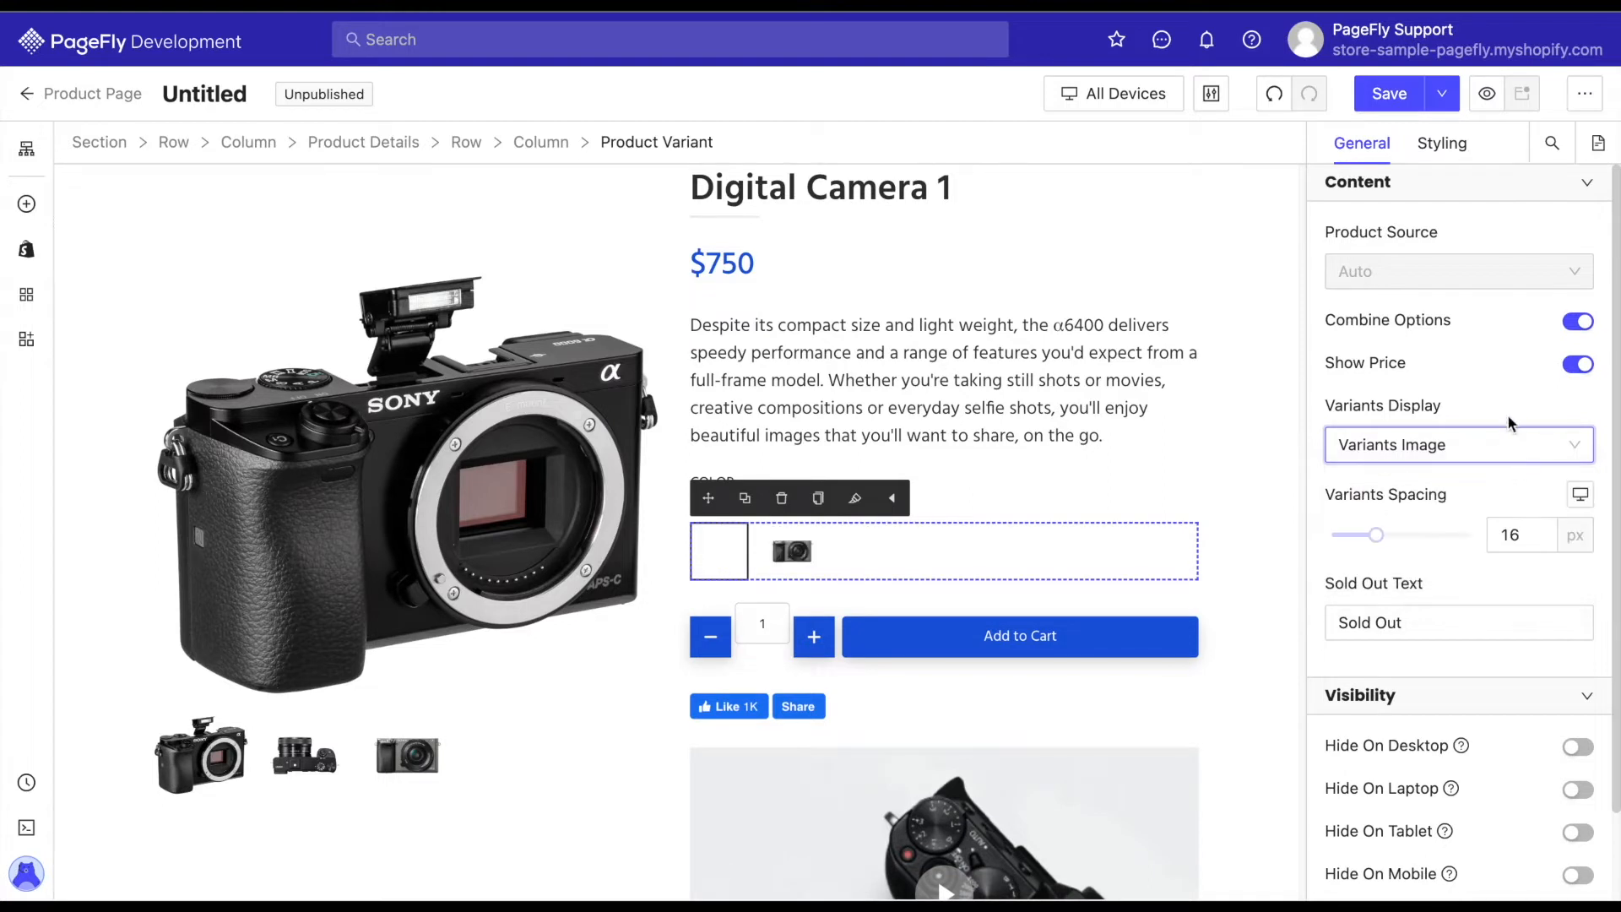
click(1577, 324)
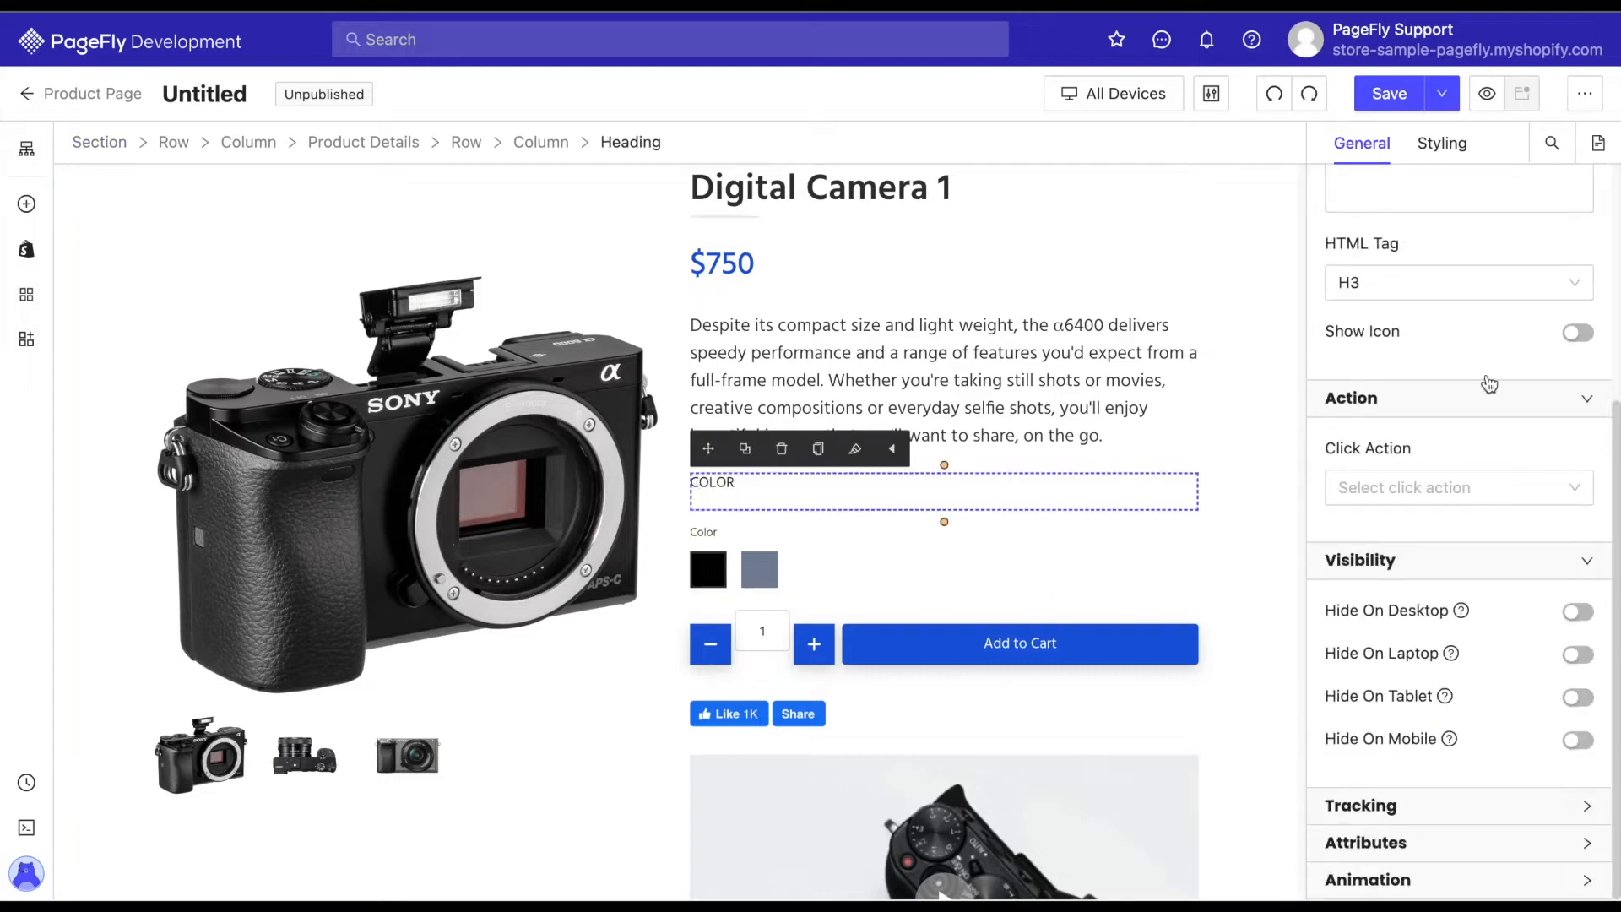
Check the Product Variant styling options and delete the separate COLOR heading above the swatches.
click(1442, 143)
scroll(1465, 564, down, 15)
scroll(1419, 539, up, 1)
scroll(1418, 538, up, 2)
click(784, 450)
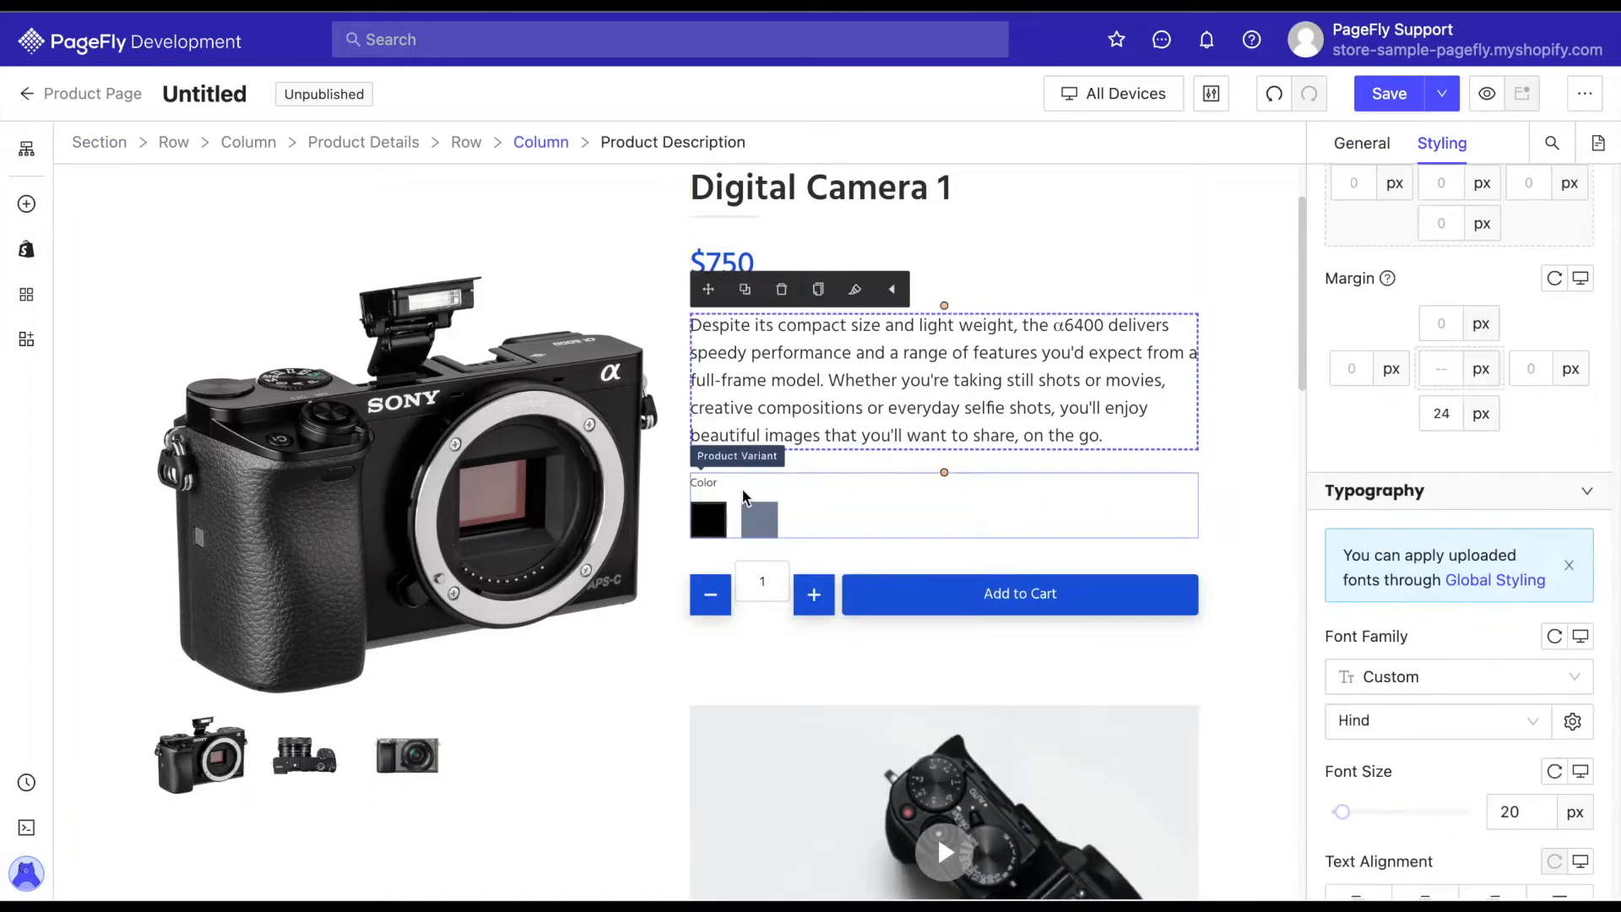
Select the Color option name above the variant swatches and set its font size to 16 px.
click(706, 484)
scroll(1424, 520, down, 4)
click(1437, 316)
click(1172, 464)
click(1447, 760)
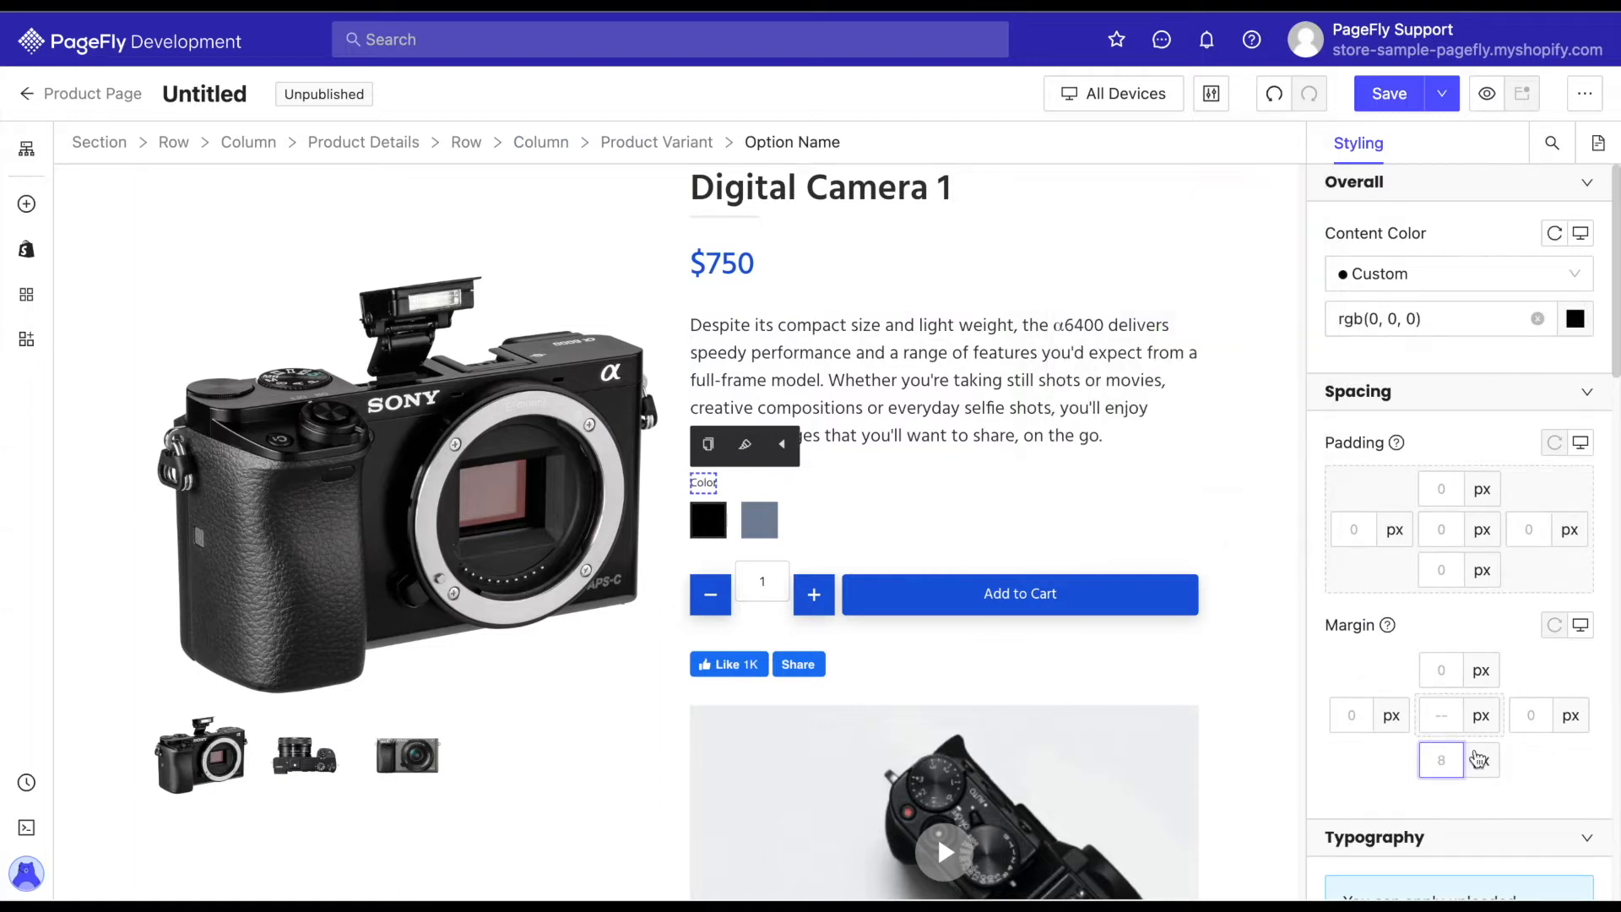
scroll(1465, 627, down, 5)
click(1445, 649)
scroll(1416, 605, down, 3)
click(1416, 601)
click(1519, 741)
text(16)
Set the option name's line height to 1.5 em in the additional typography settings.
scroll(1511, 714, down, 1)
scroll(1512, 713, down, 3)
click(1449, 650)
click(1217, 610)
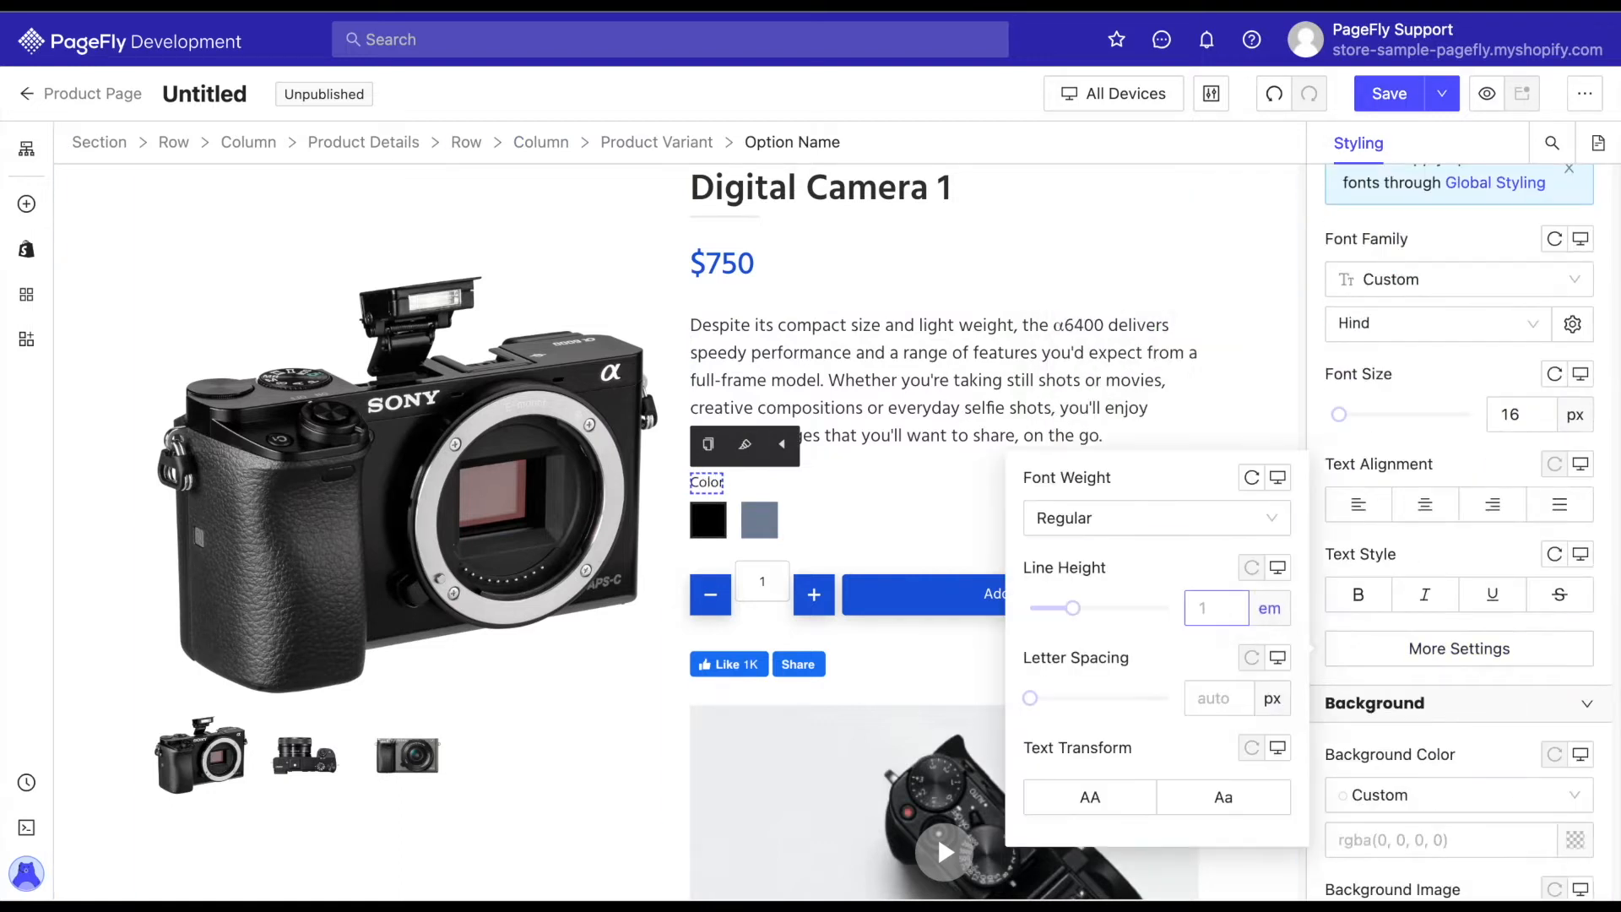
text(1.5)
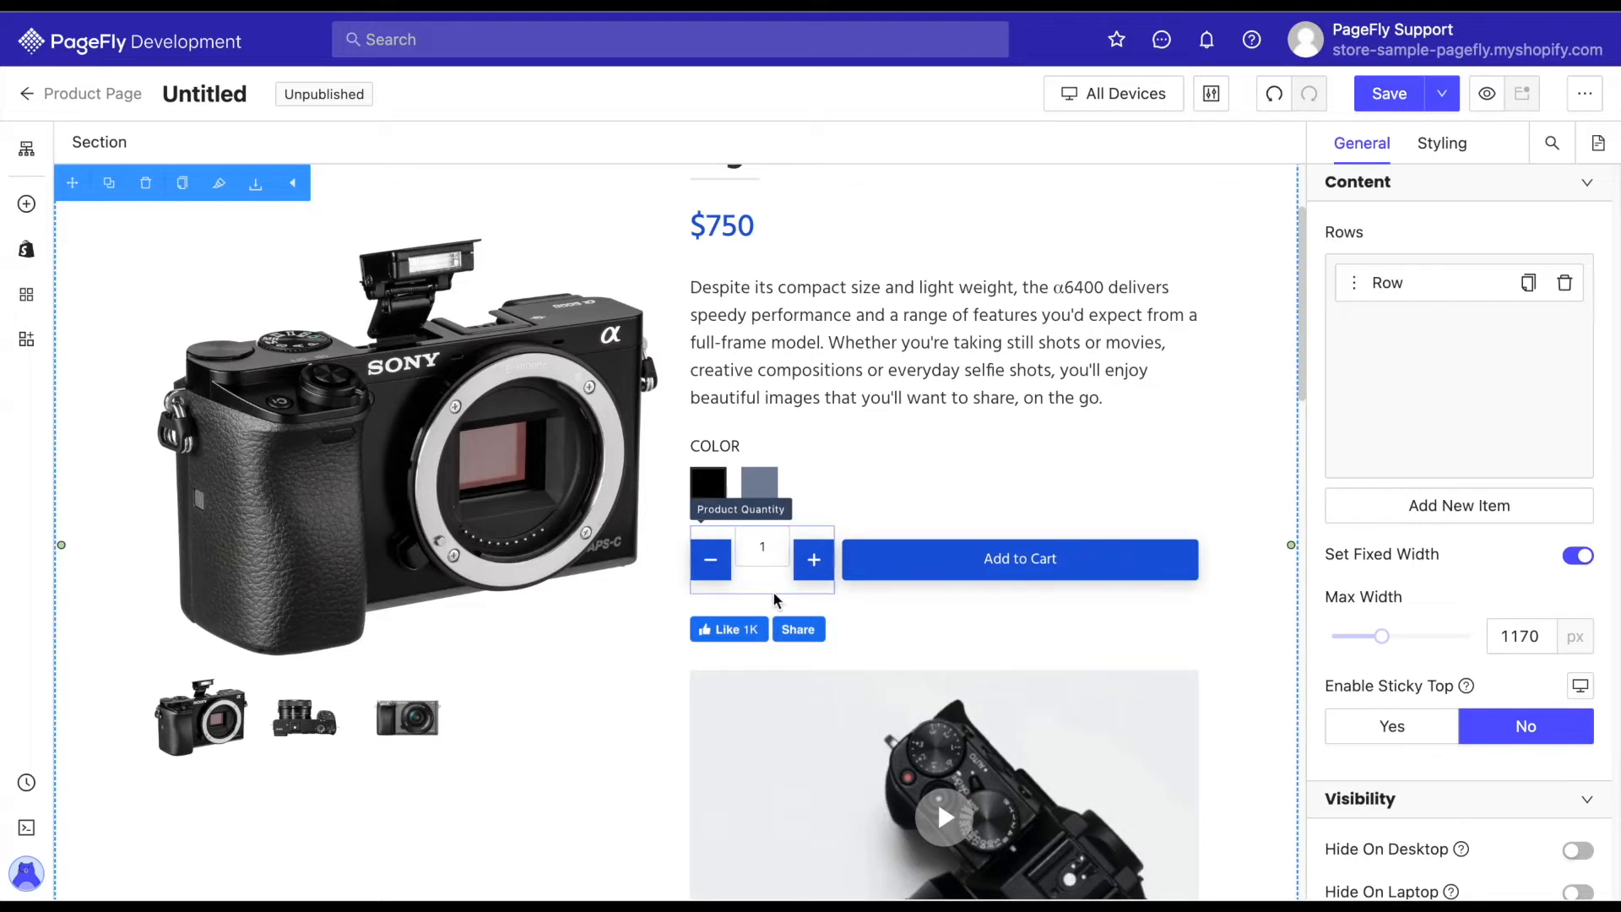
Set the product quantity element's display style to Flex and its Align Items option to Center.
click(776, 597)
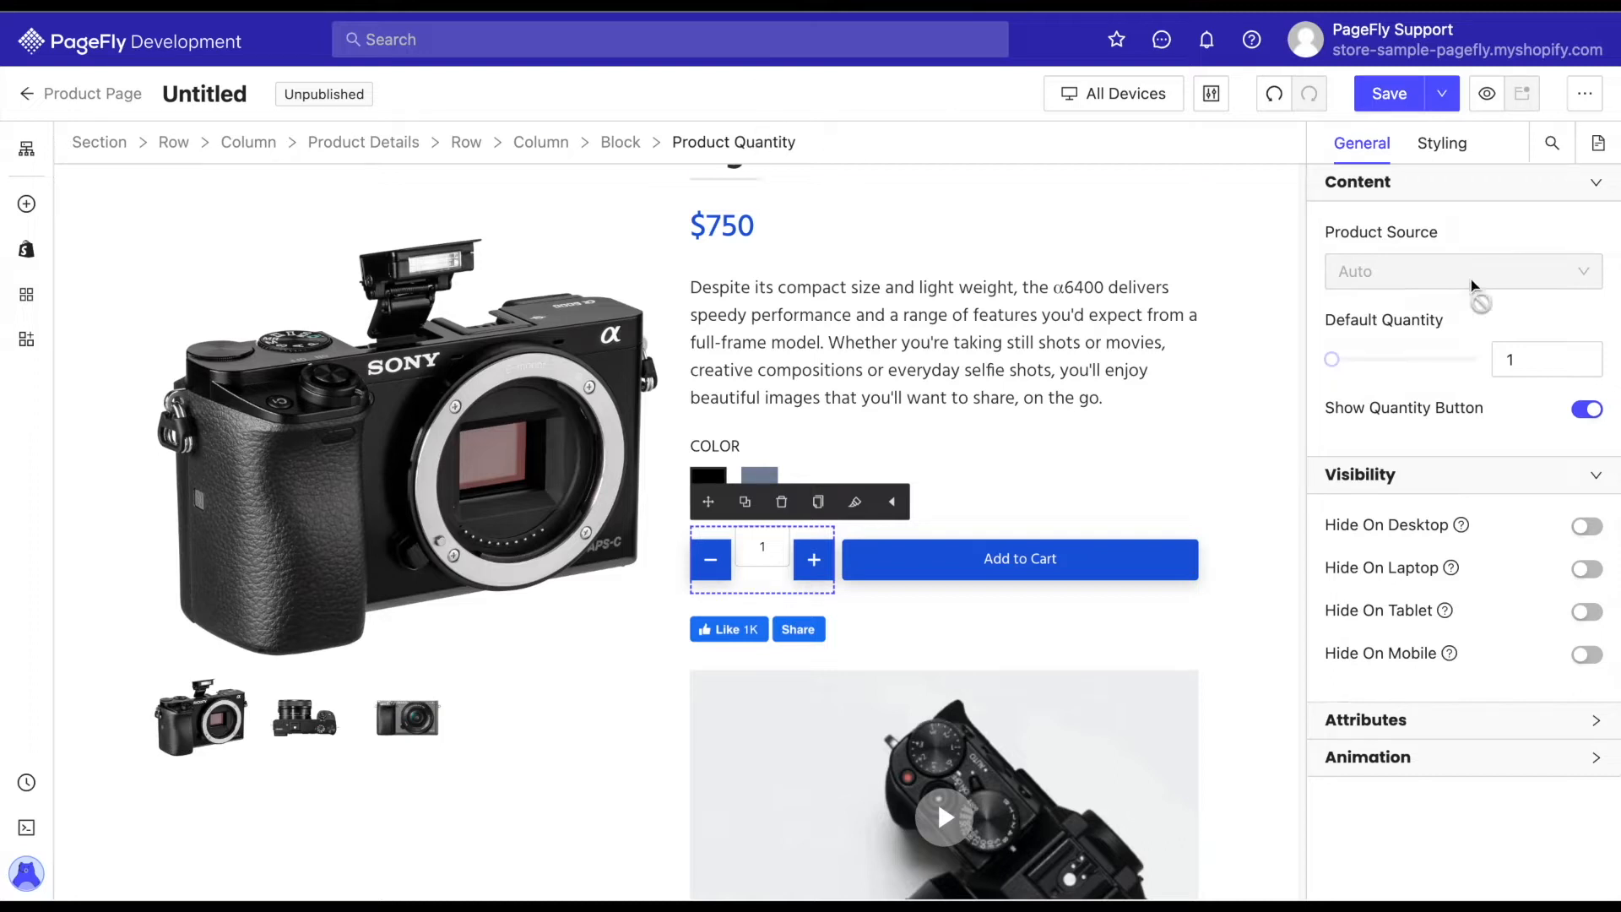
click(1442, 144)
scroll(1486, 473, down, 4)
scroll(1486, 477, down, 10)
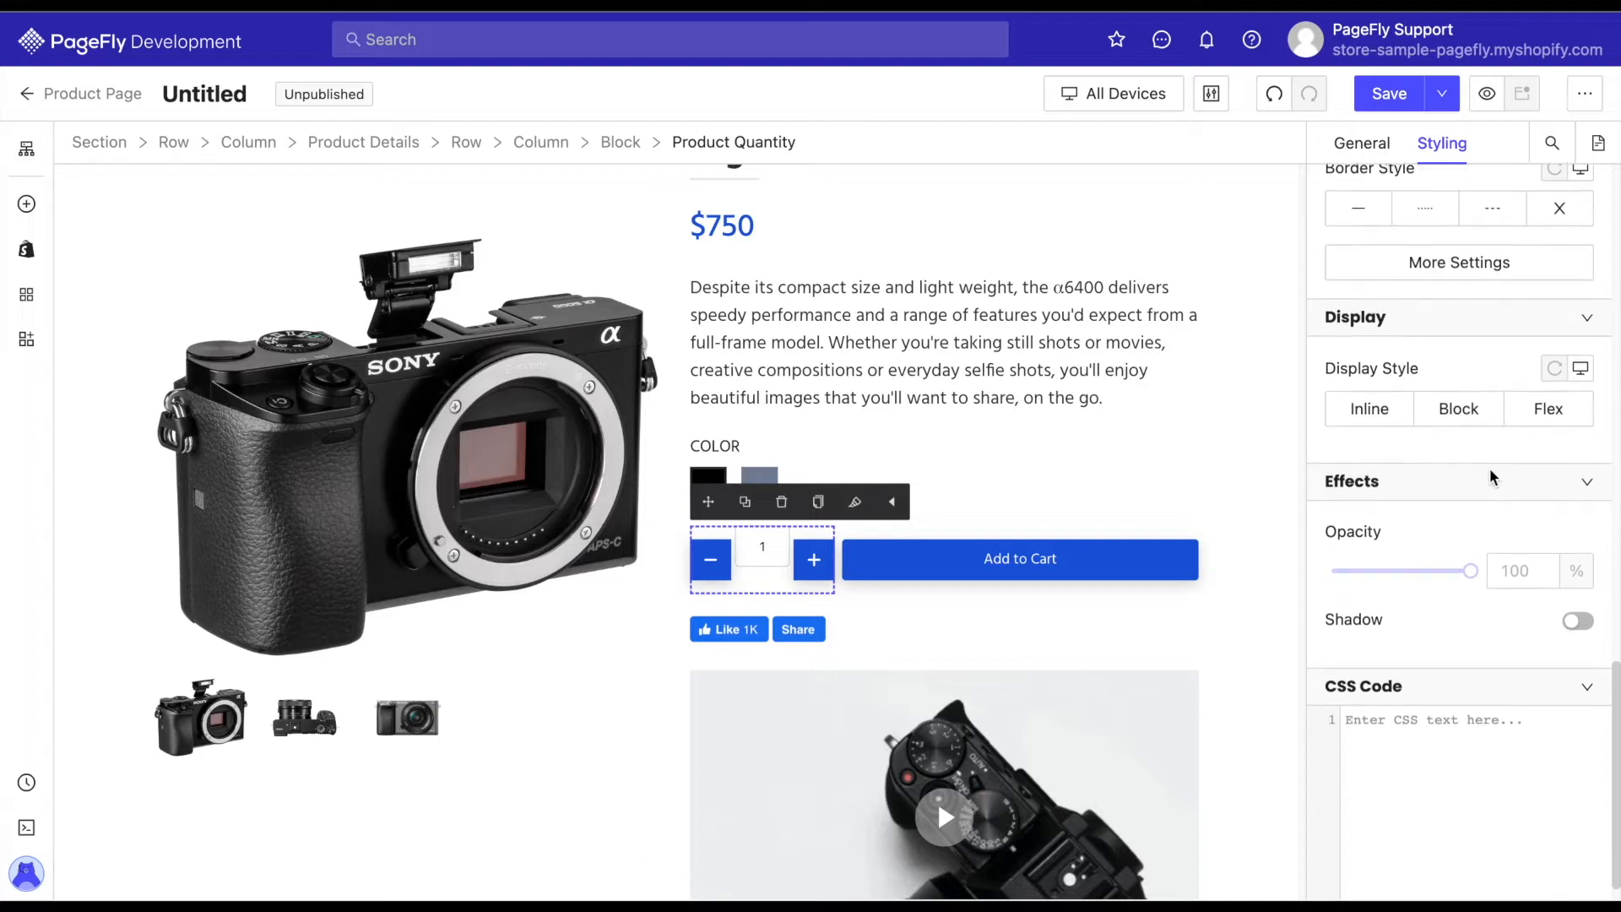
click(1548, 408)
scroll(1459, 585, down, 3)
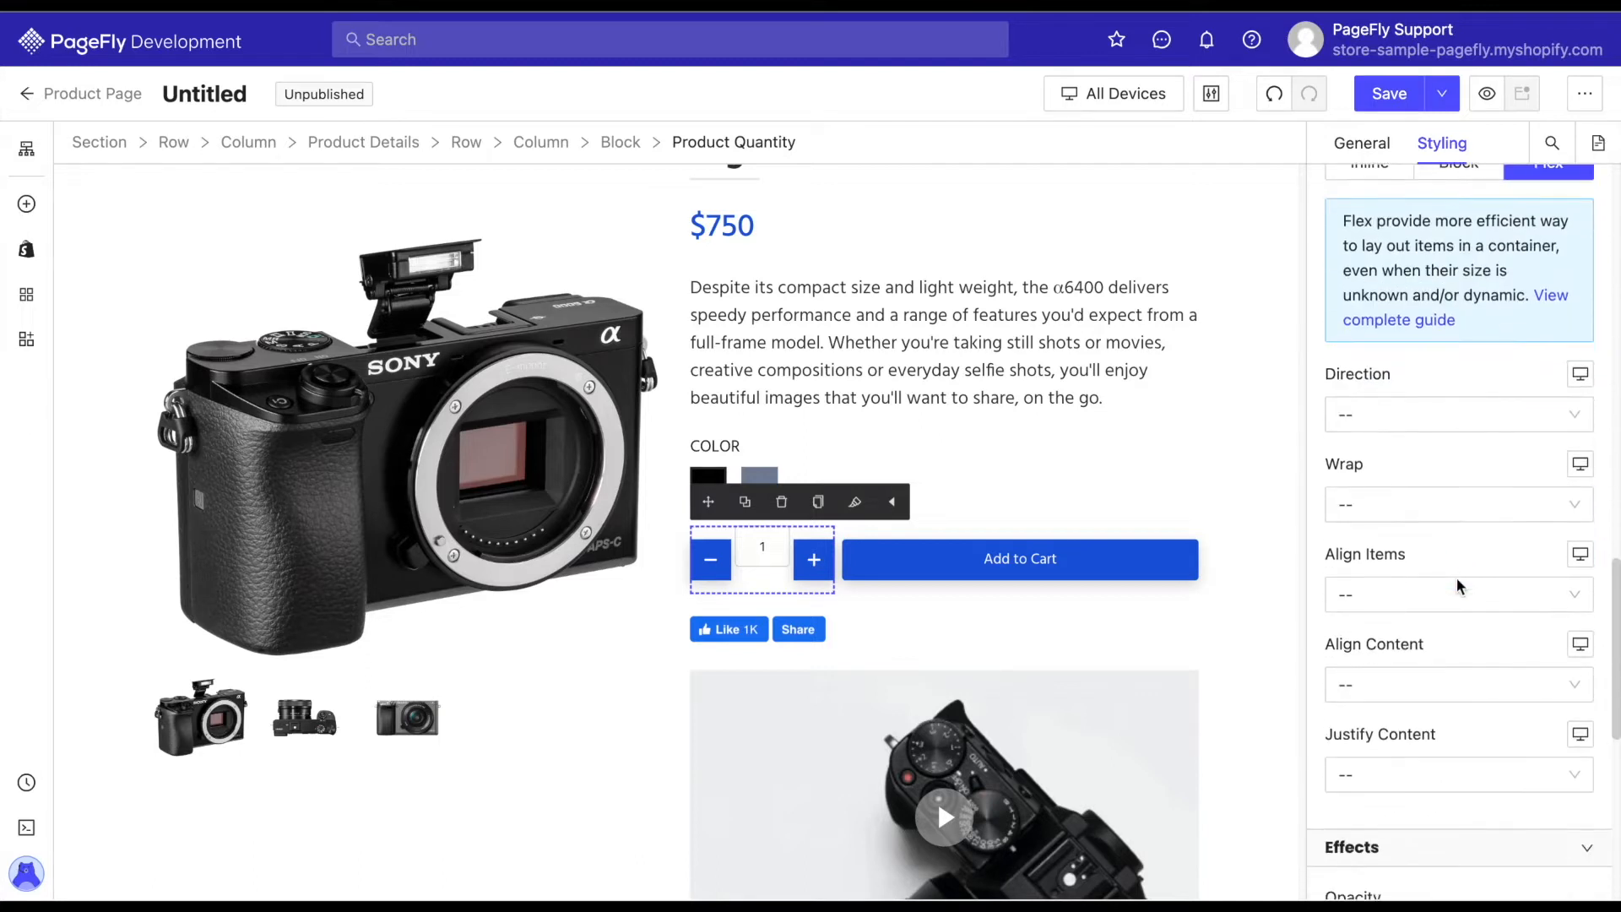
click(1546, 589)
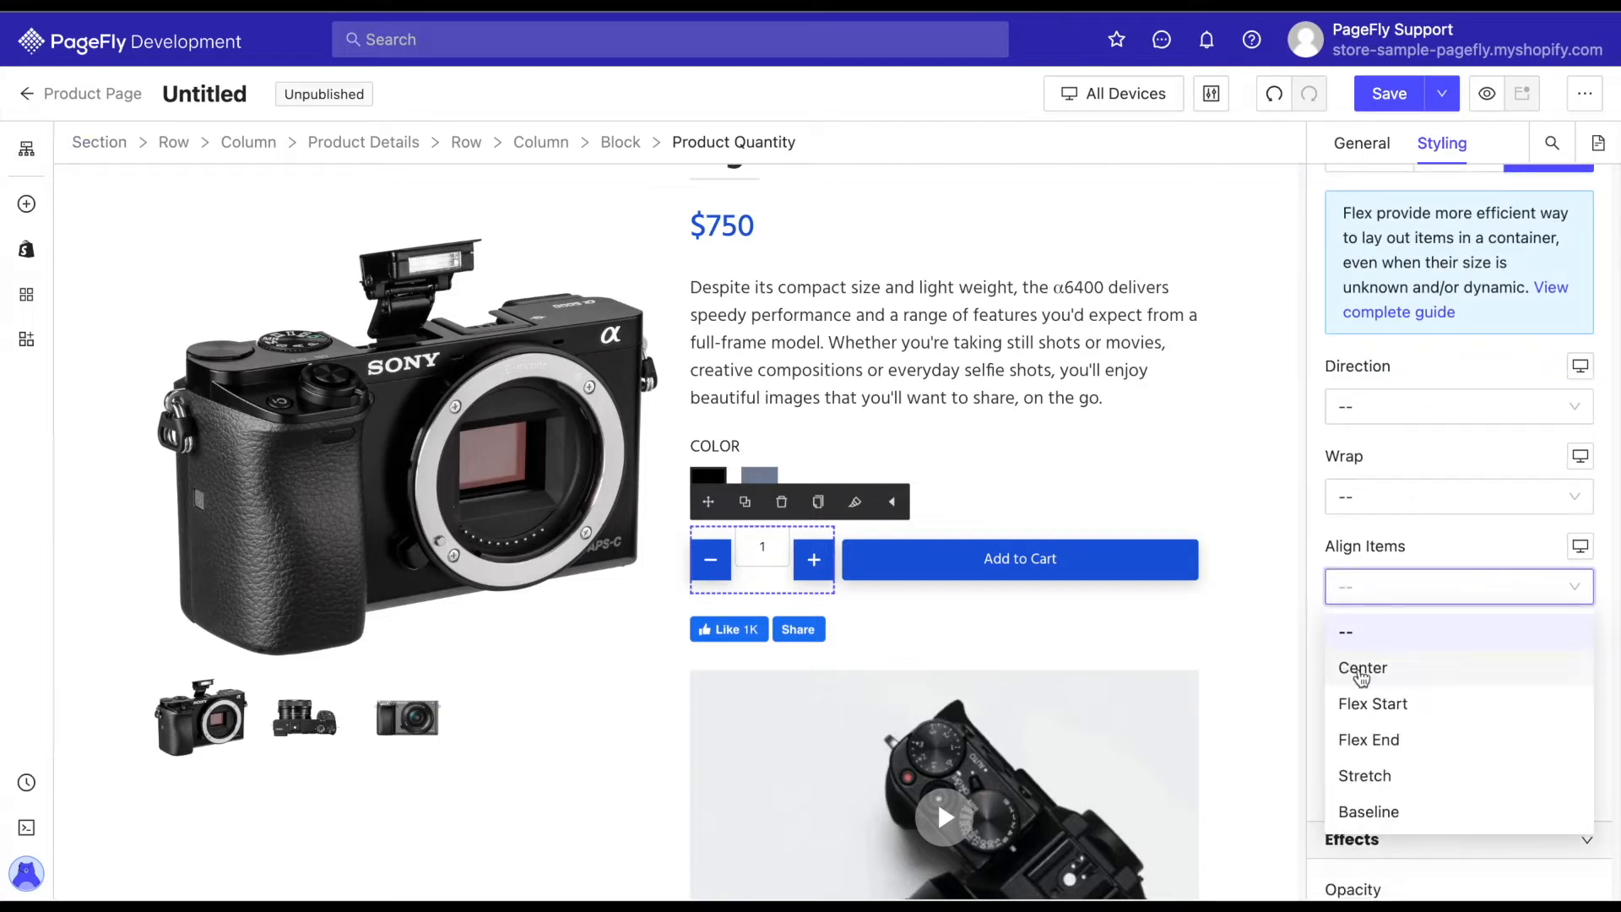
click(1362, 677)
click(1249, 516)
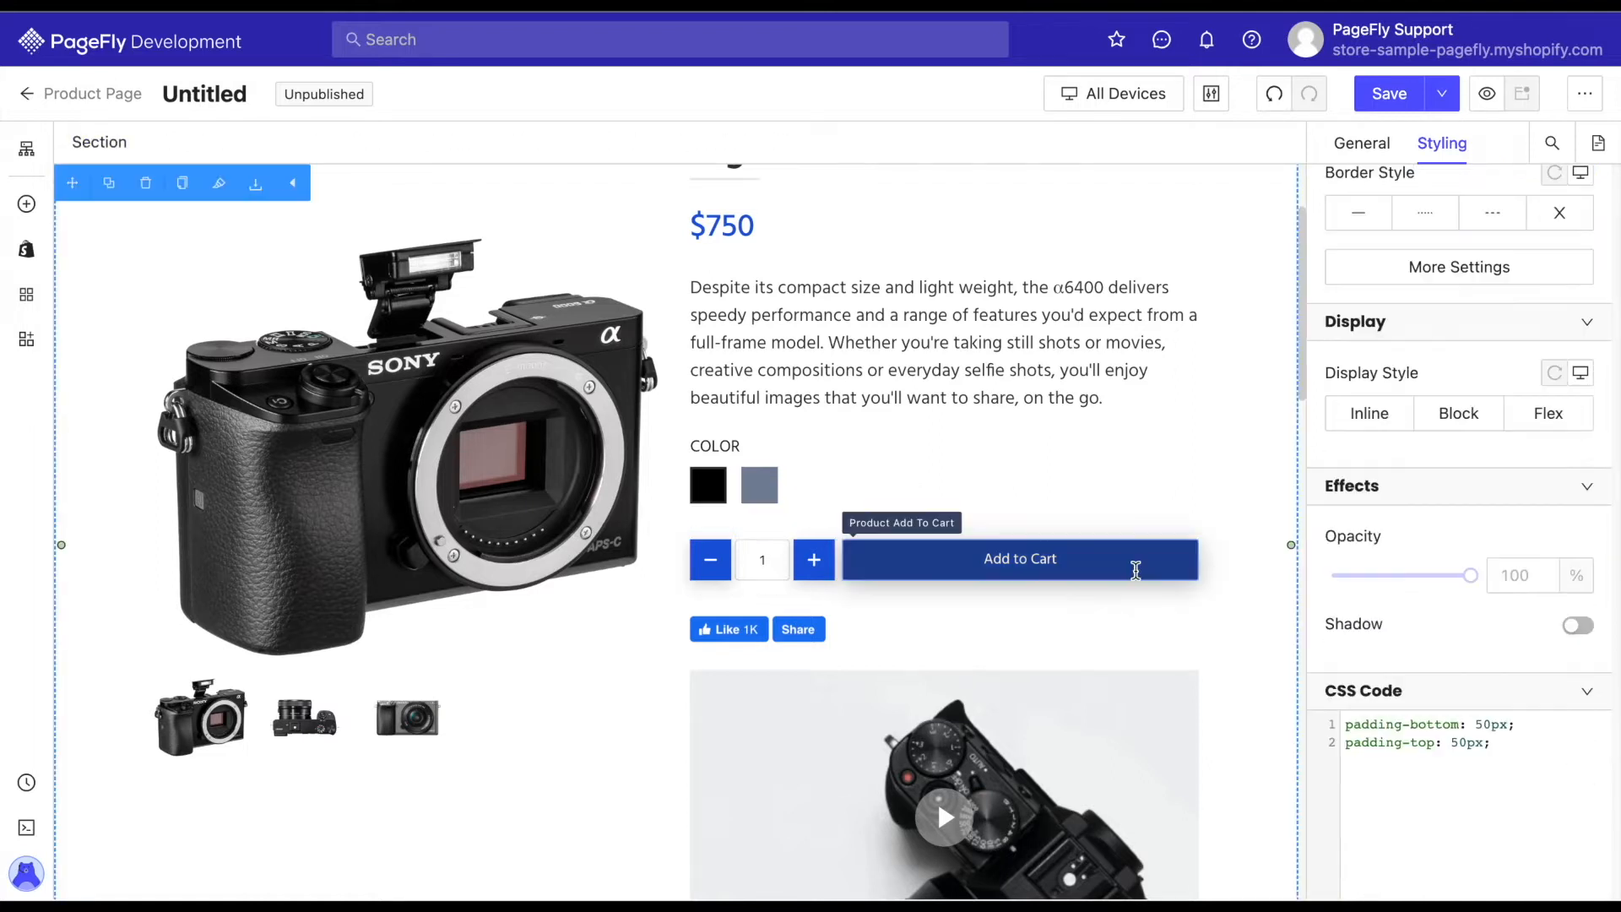
Check the Add to Cart button's background colour in the normal state and the mouse over state.
click(1136, 571)
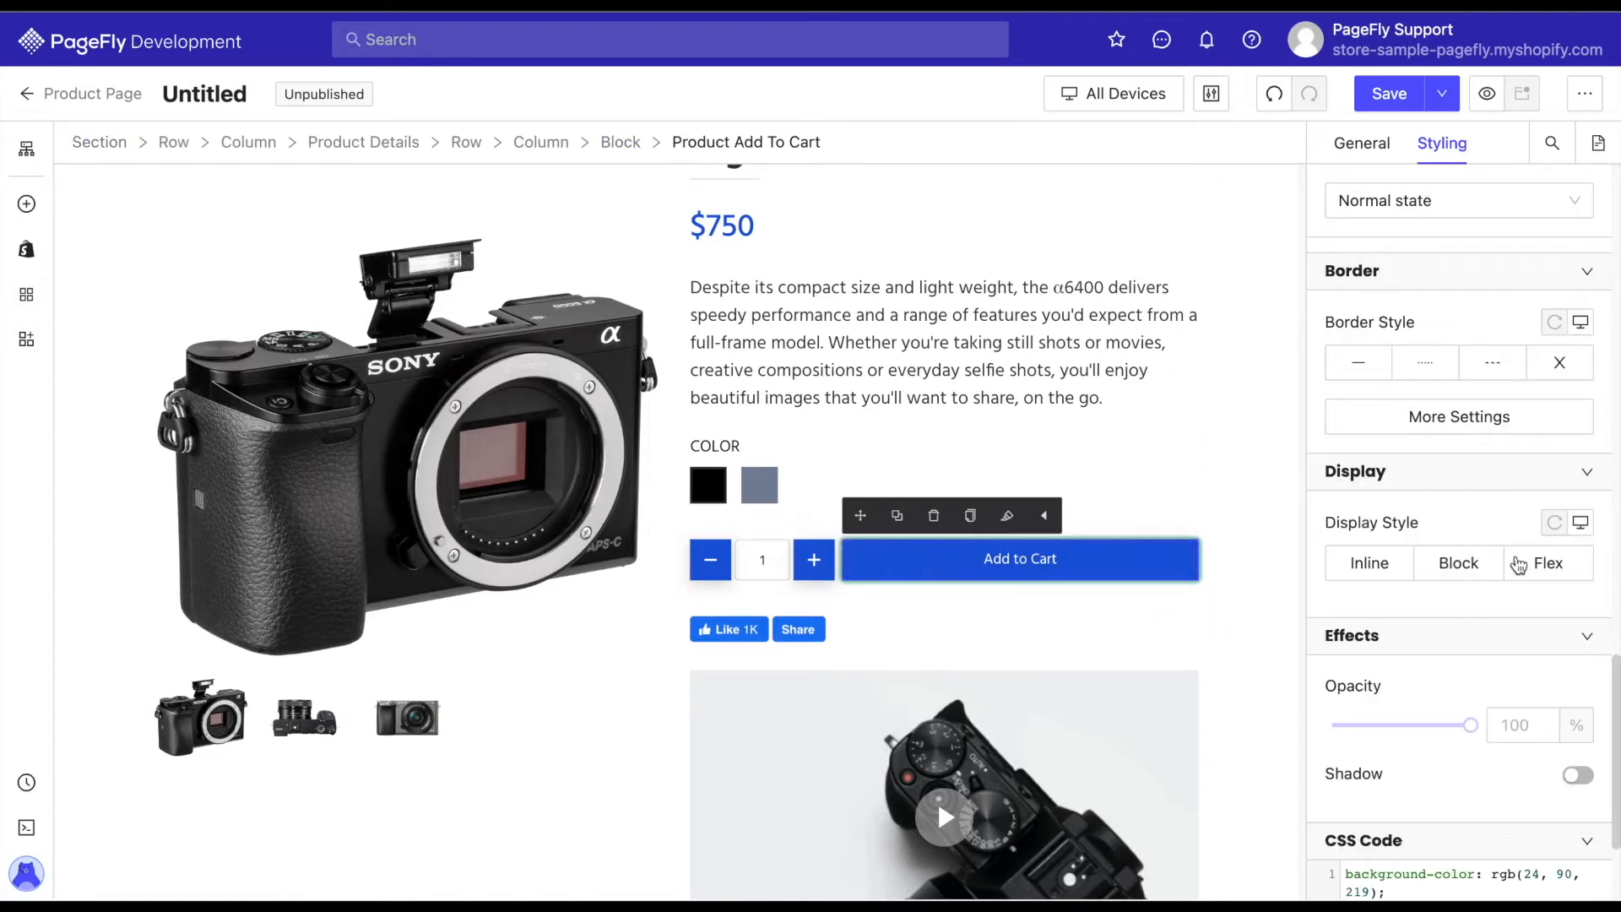
scroll(1520, 565, up, 7)
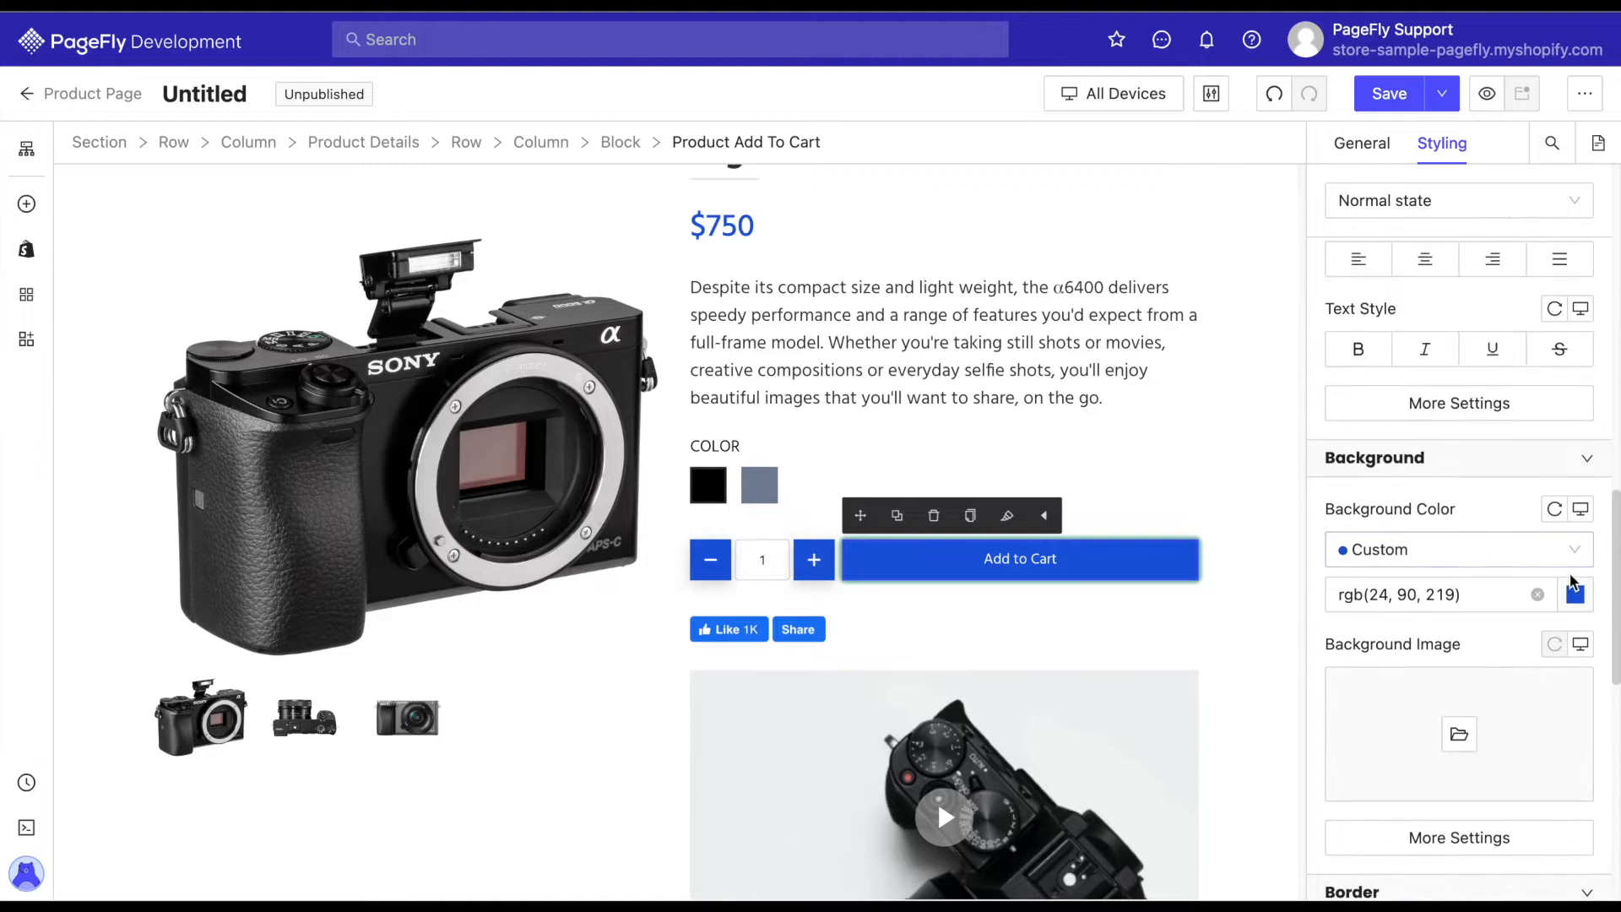
click(1575, 597)
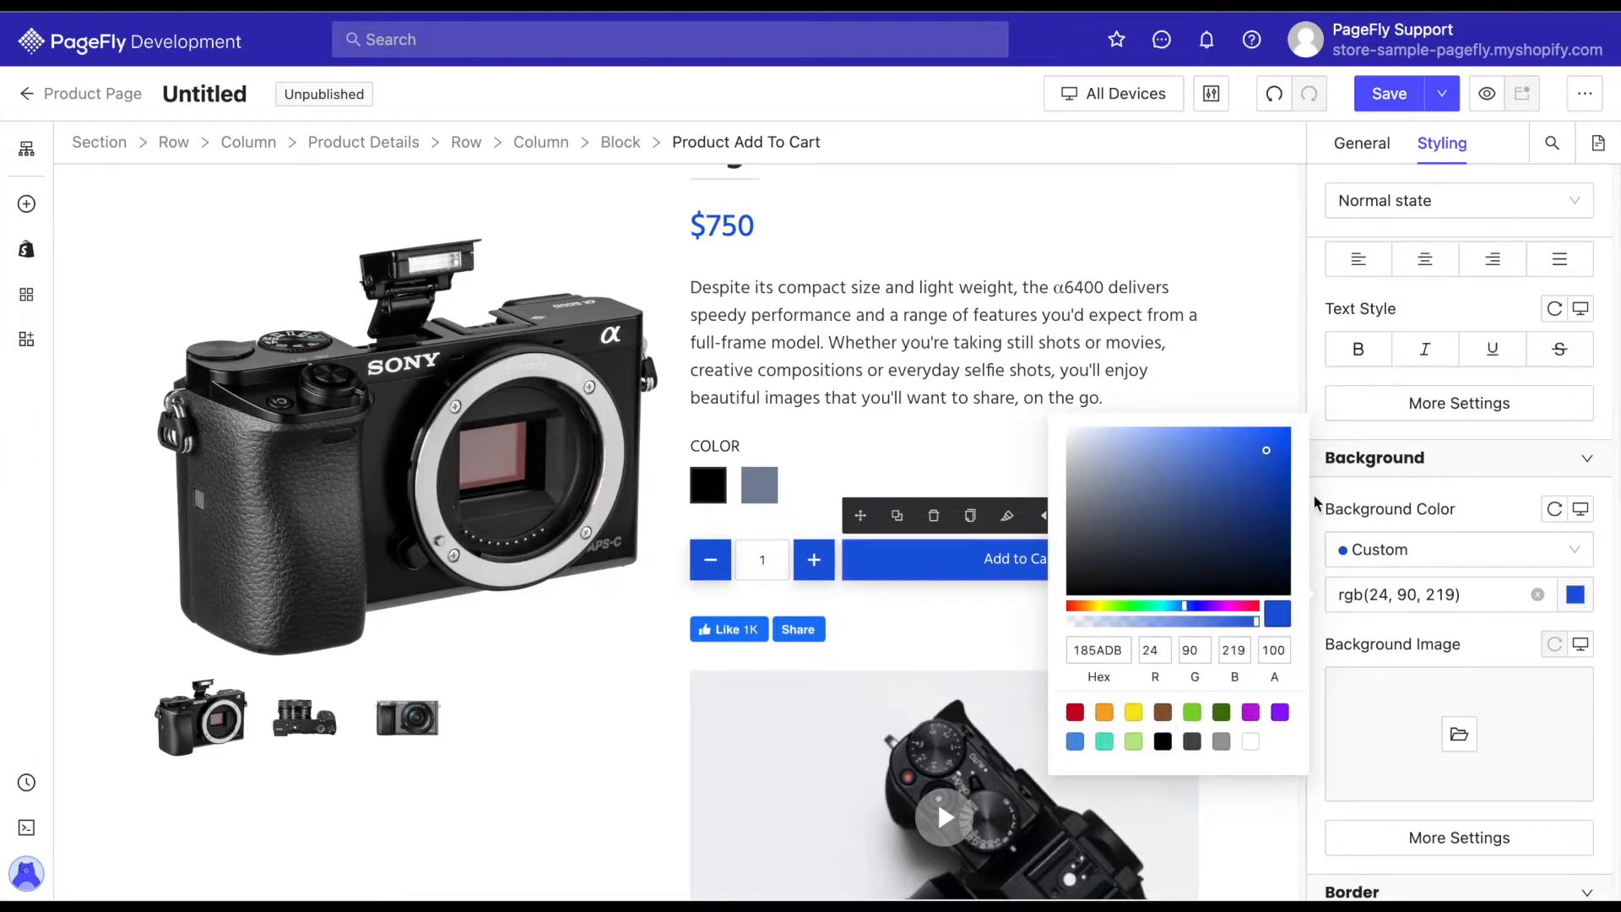
click(1472, 517)
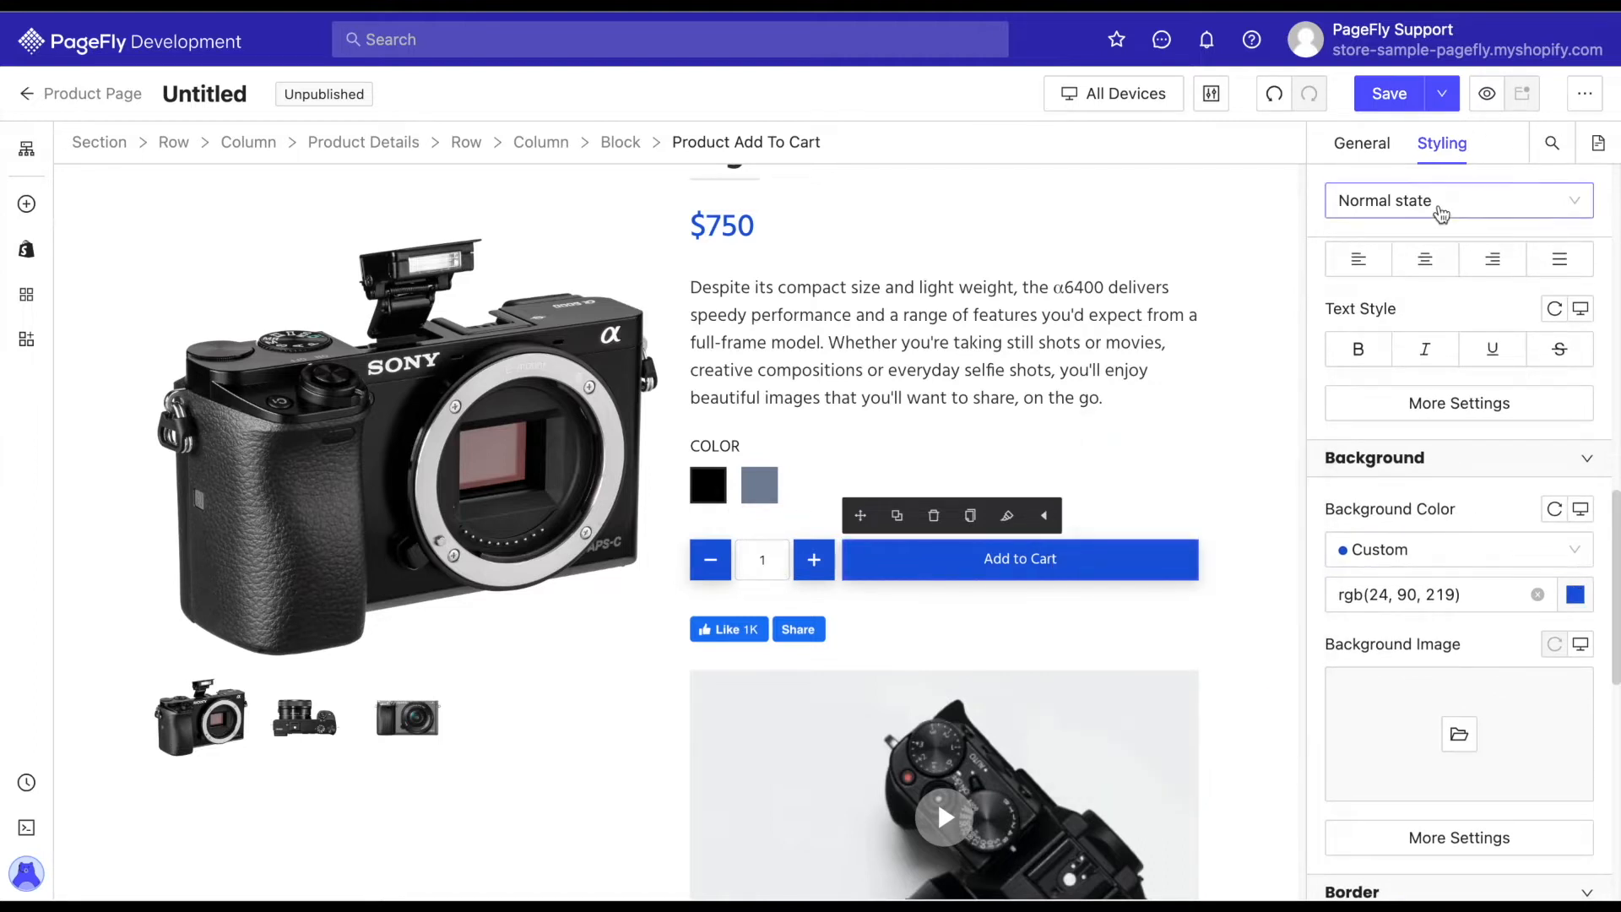
click(1442, 214)
click(1393, 284)
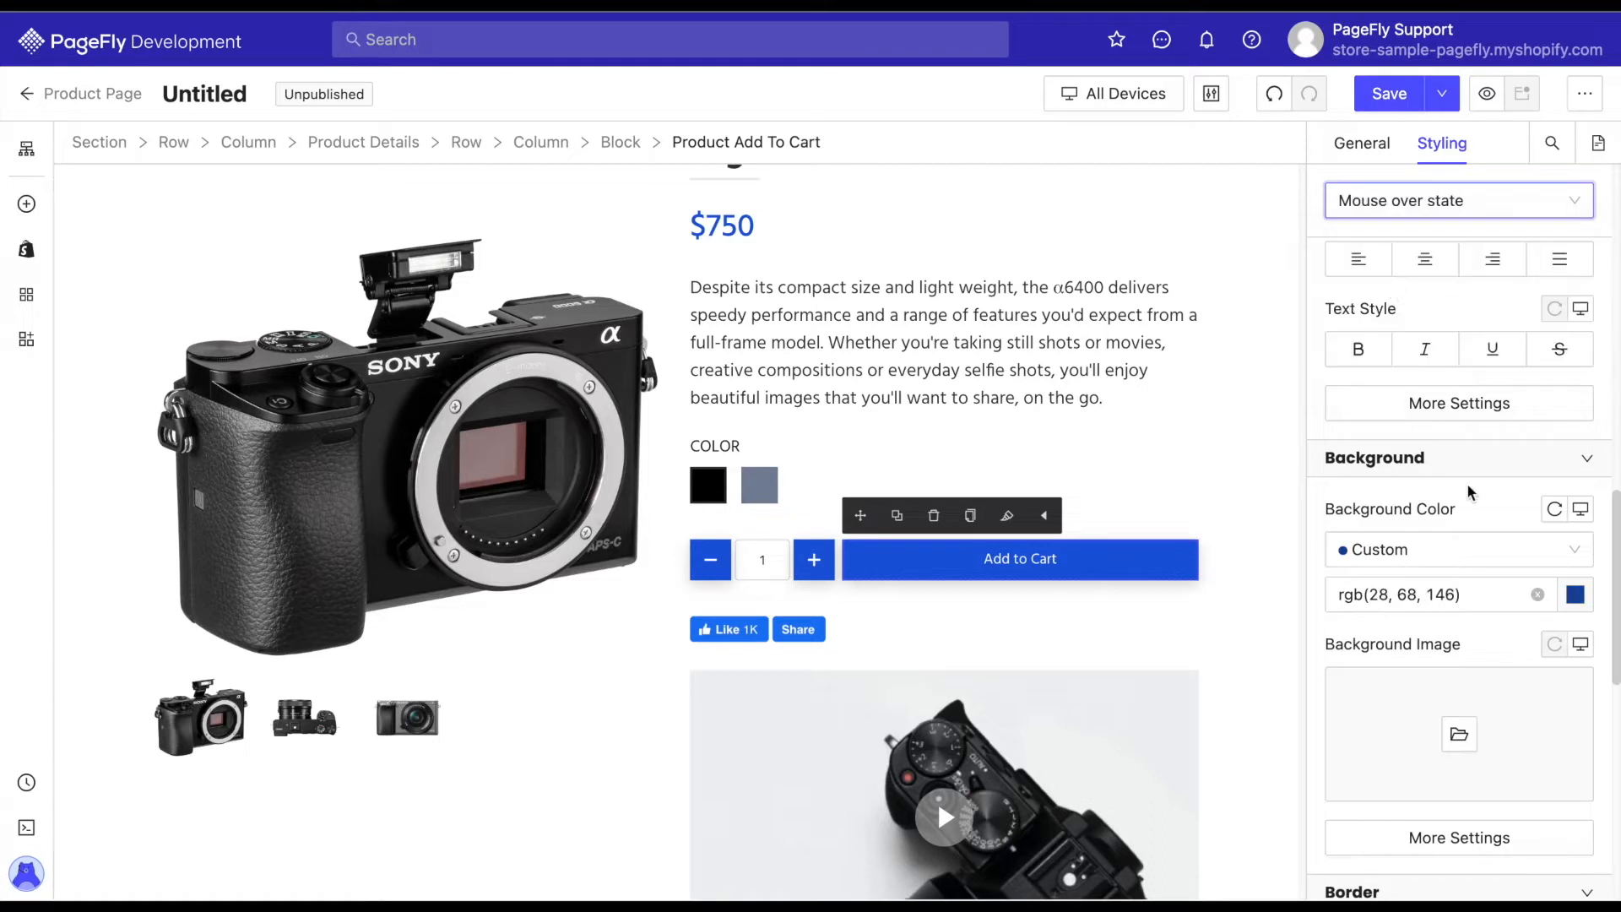
click(1575, 594)
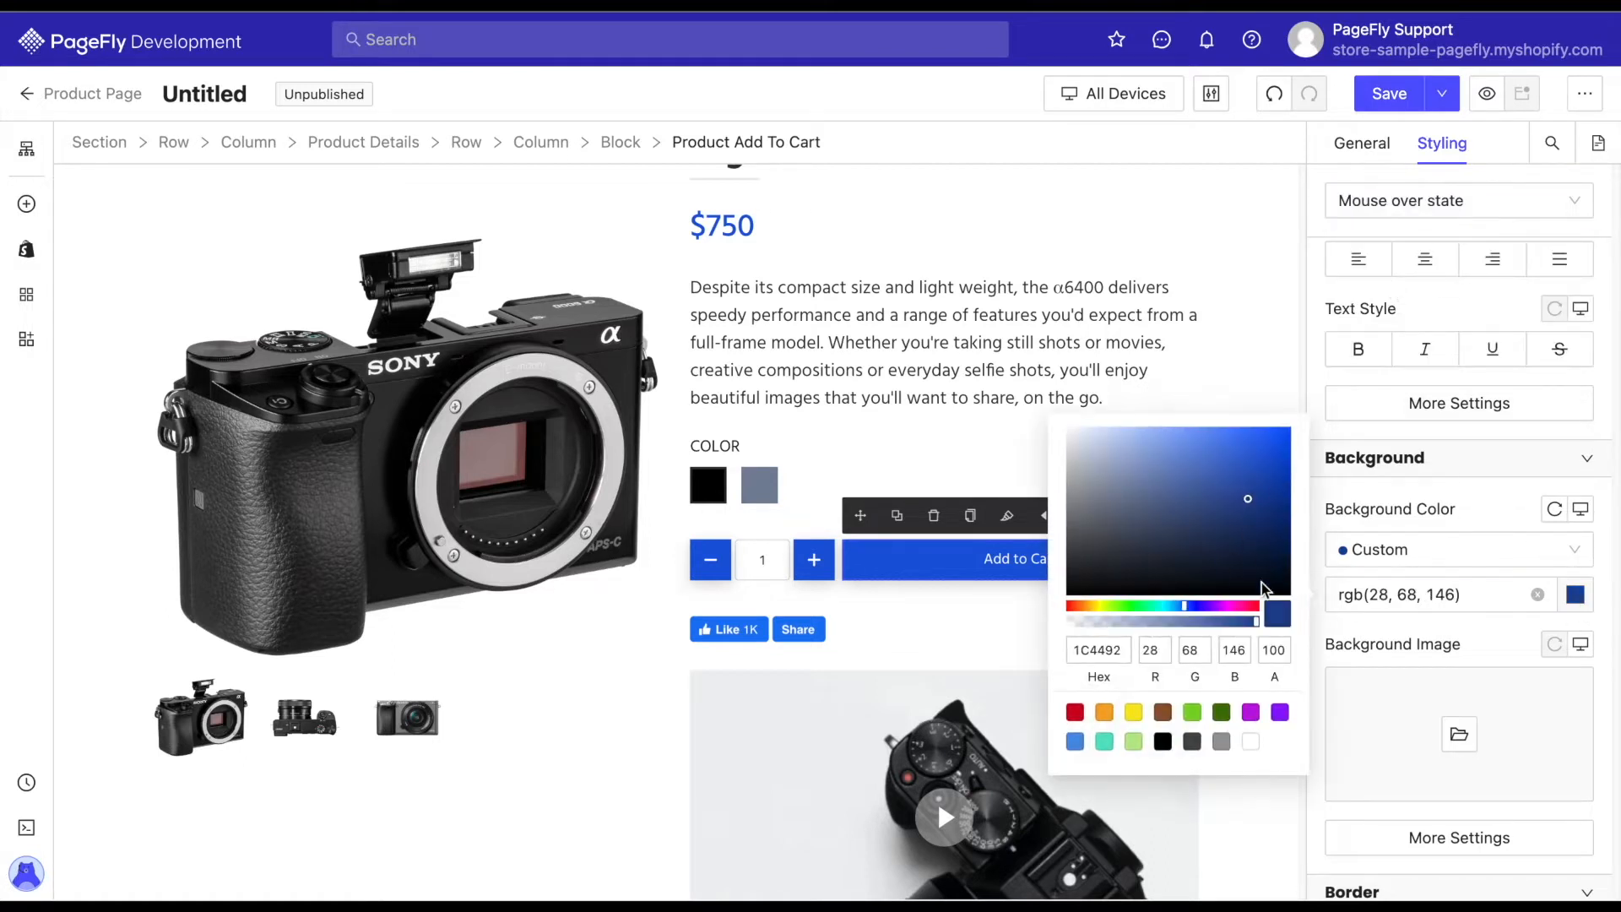
click(1495, 631)
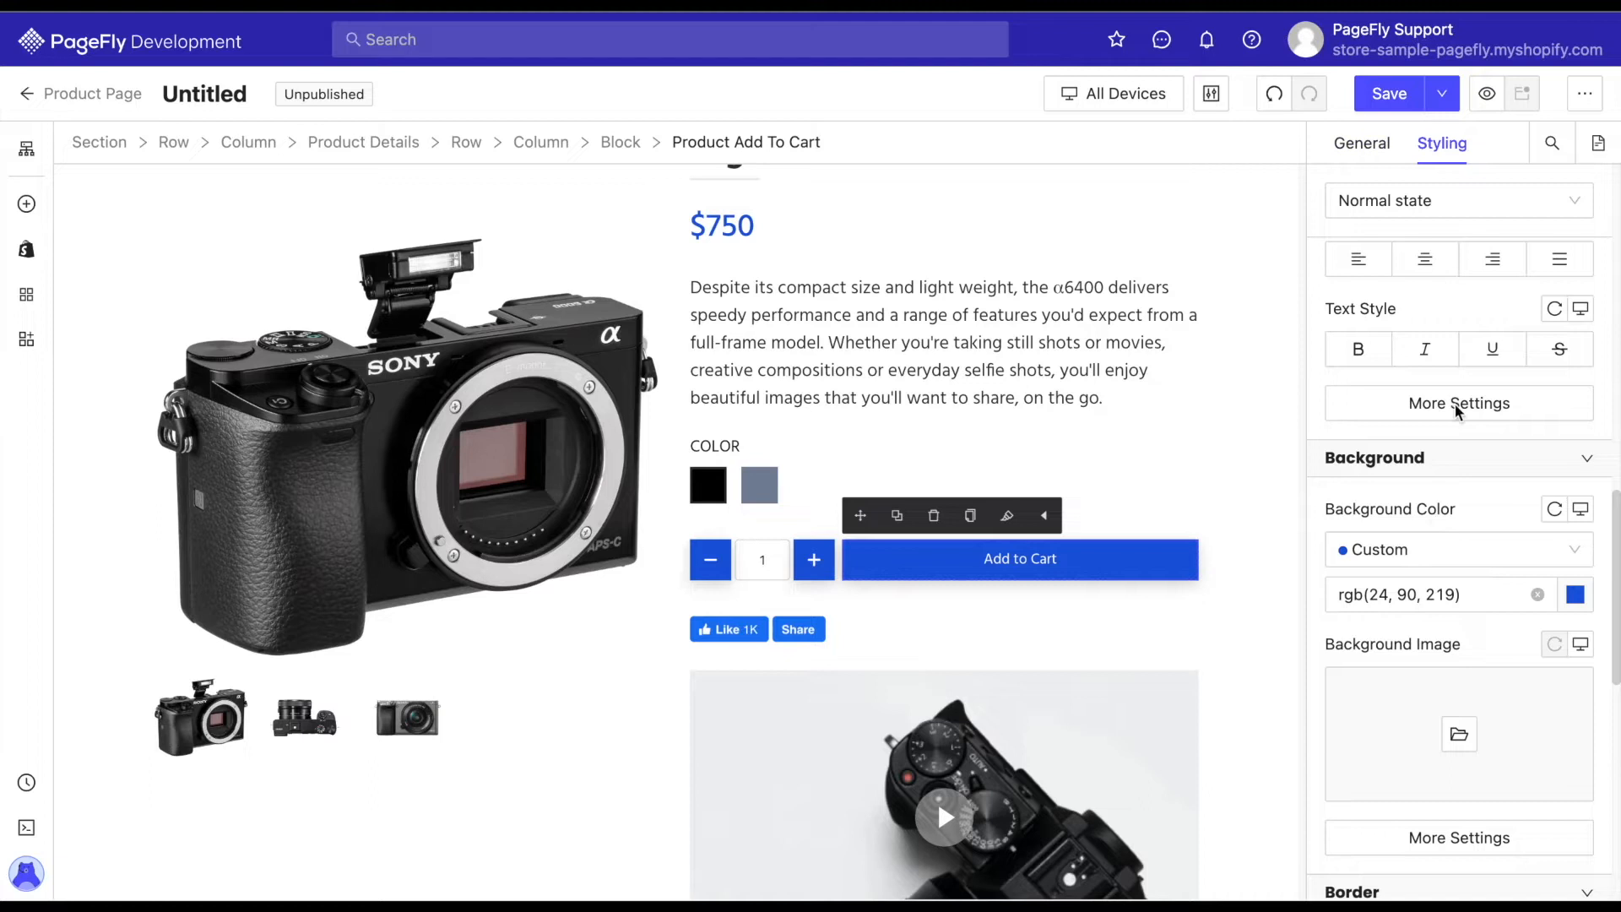
Set the Add to Cart button text to a 20 px font size and Medium font weight.
scroll(1444, 287, up, 5)
key(BackSpace)
text(20)
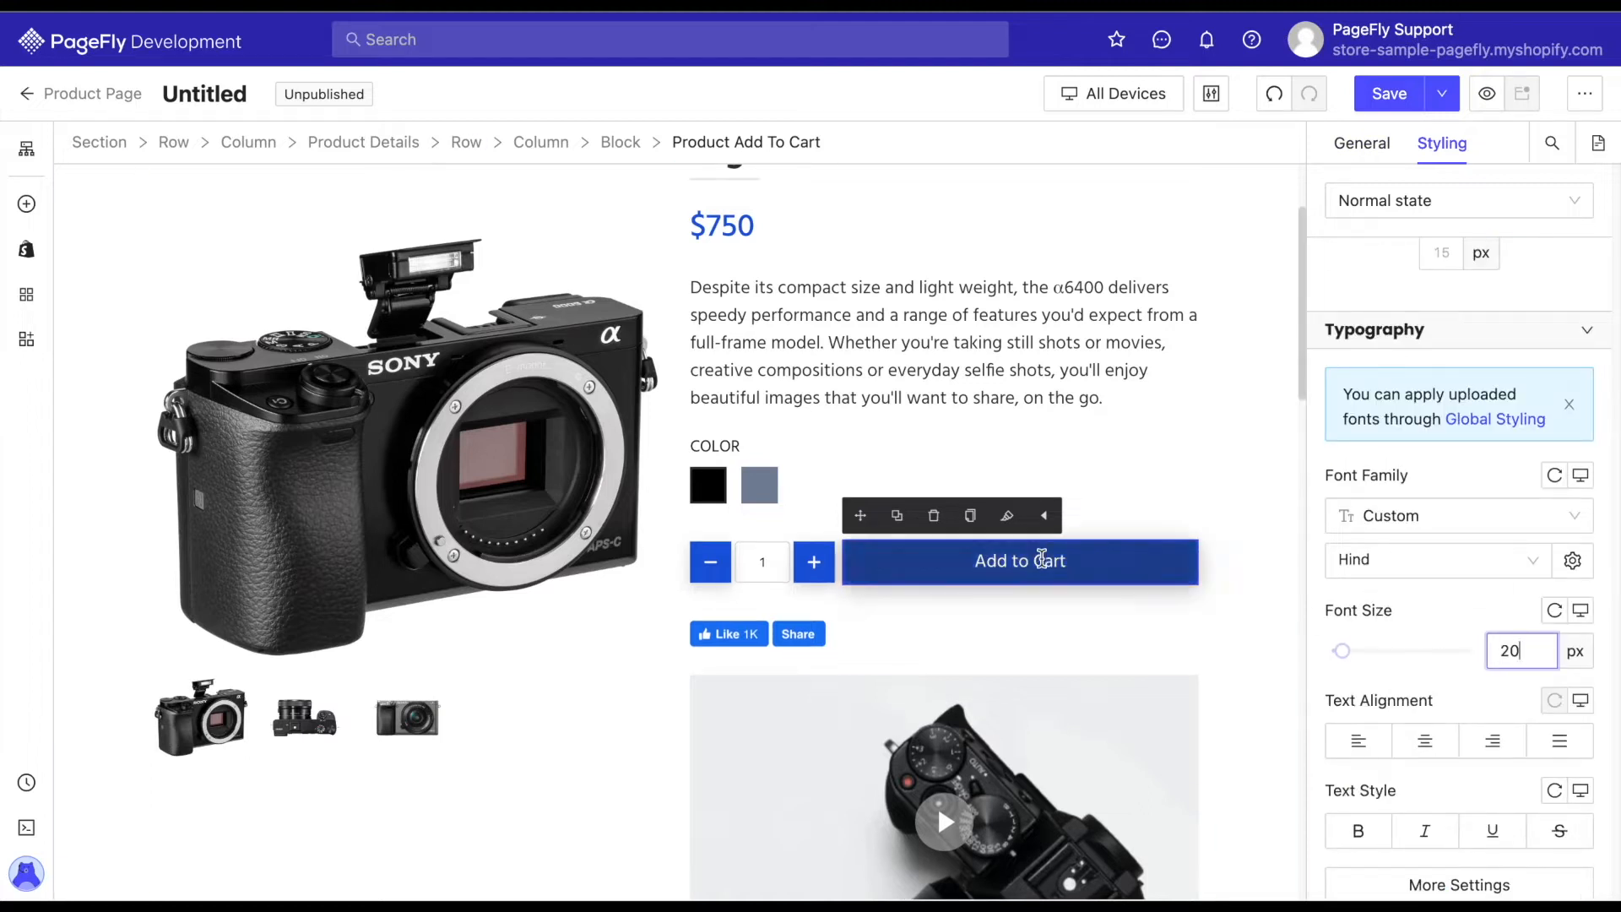
scroll(1443, 572, down, 4)
click(1461, 546)
click(1231, 414)
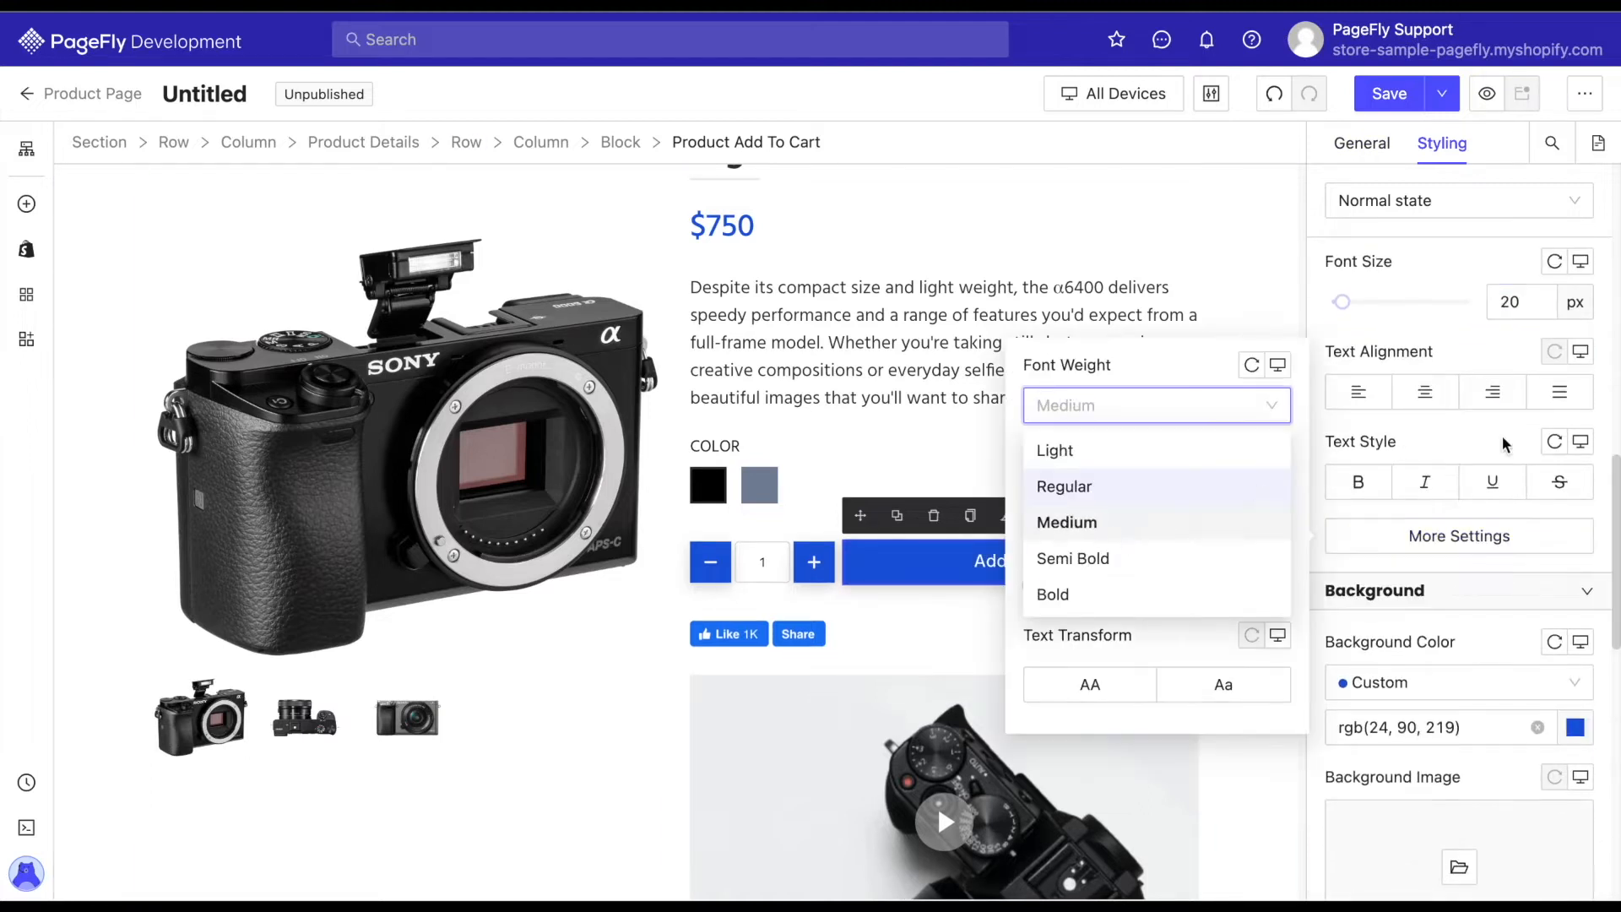
click(1263, 513)
click(1476, 434)
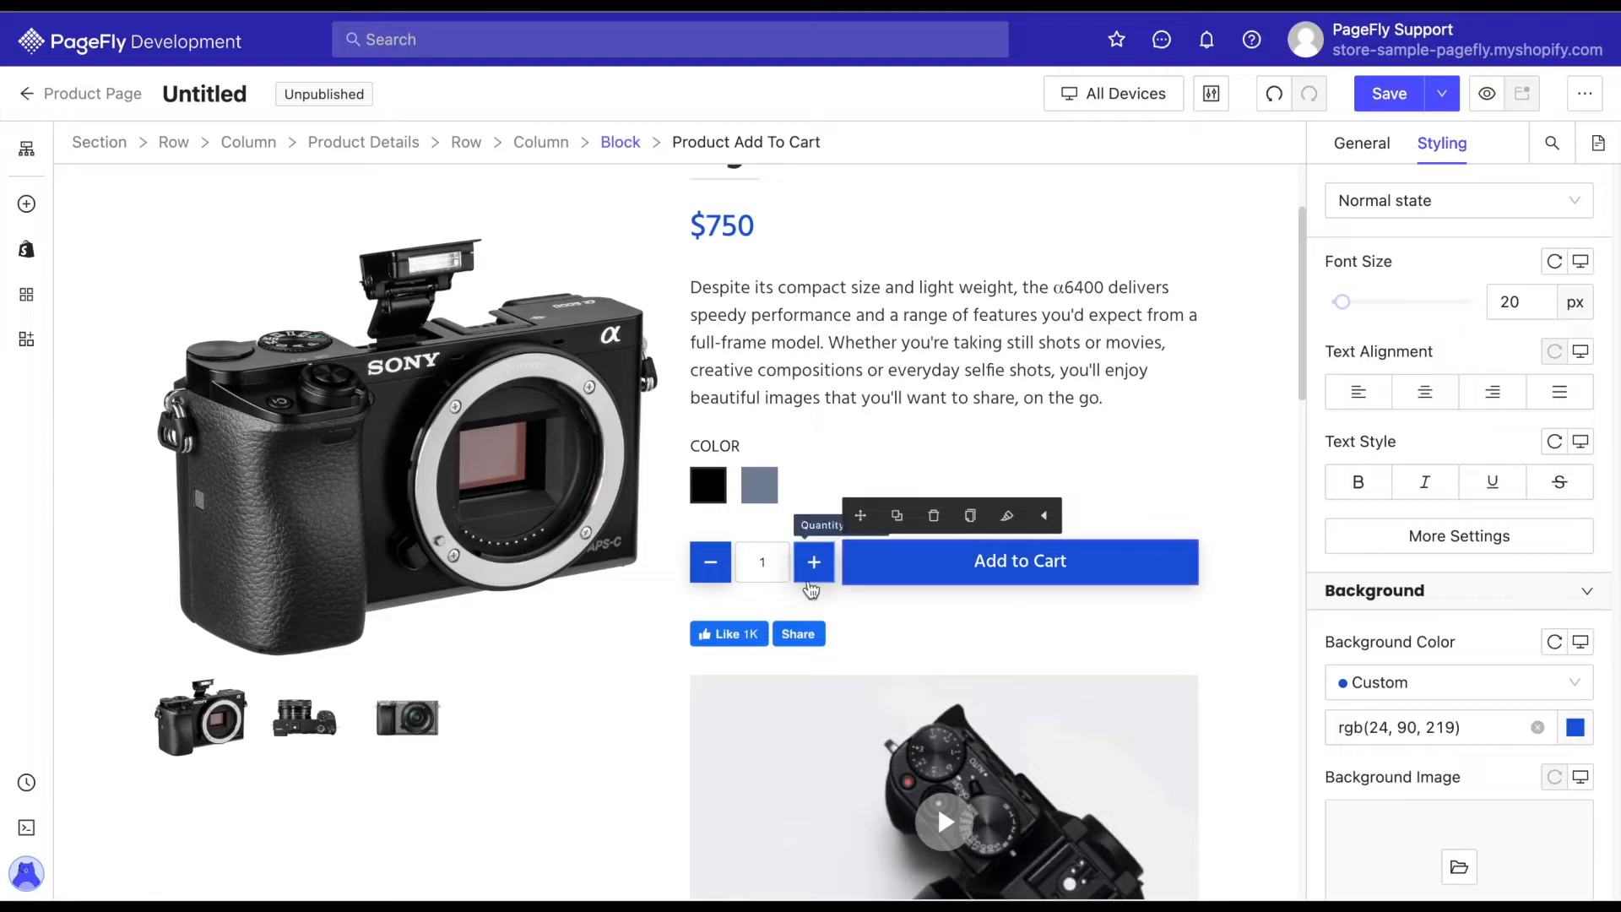
Set the width and height of the quantity plus and minus buttons to 50 px.
click(815, 560)
scroll(1486, 473, up, 5)
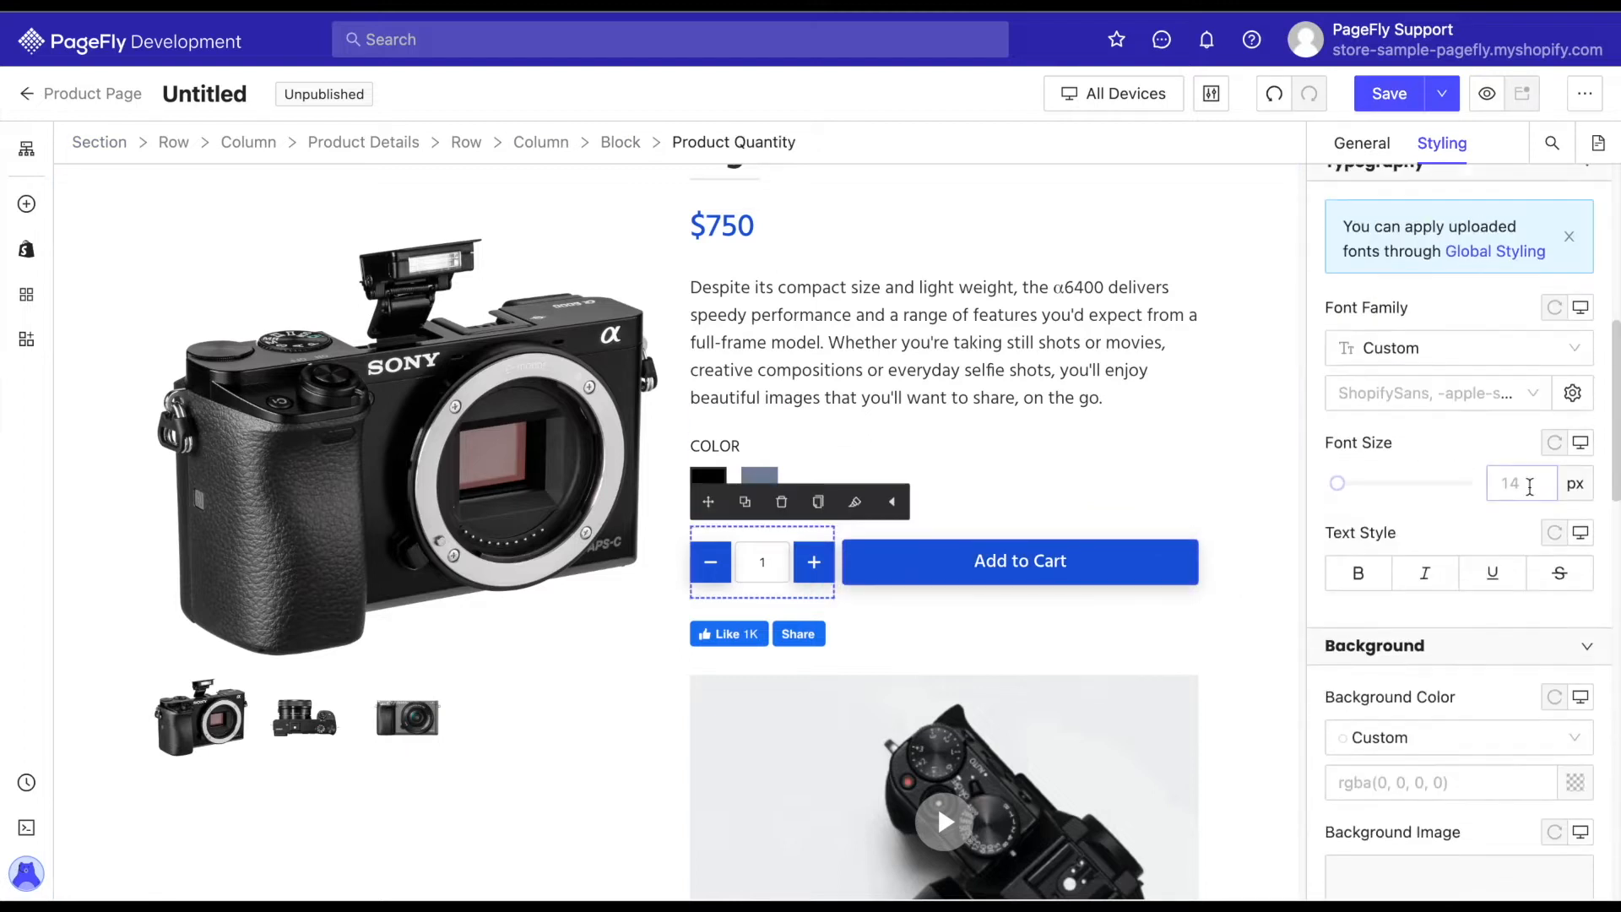
click(814, 561)
click(1362, 143)
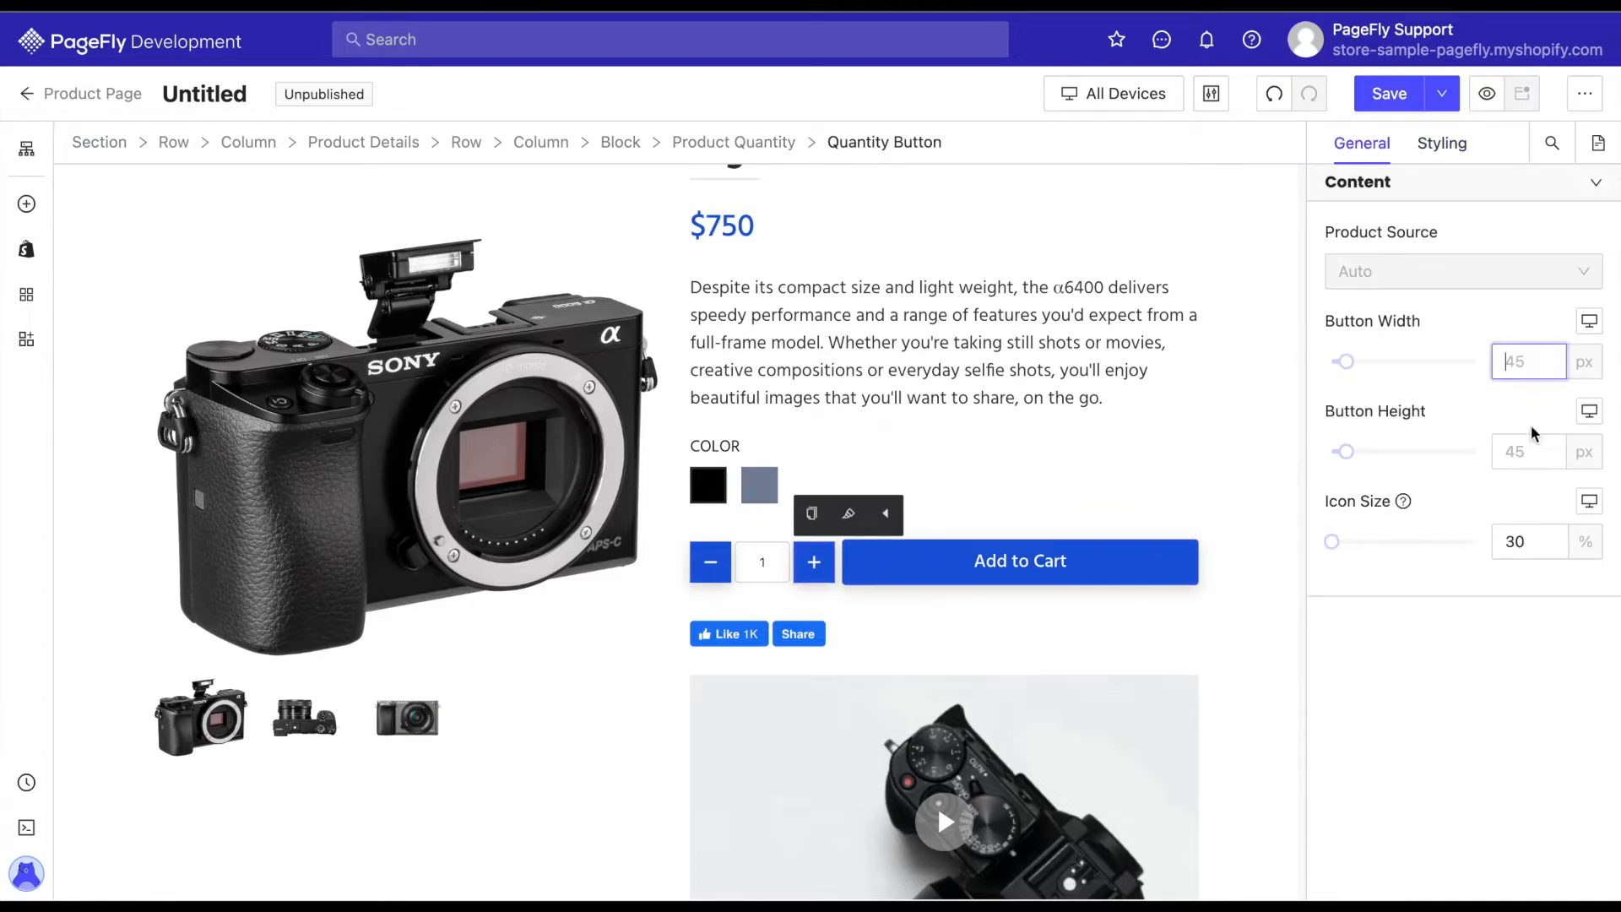
text(50)
click(1518, 450)
text(50)
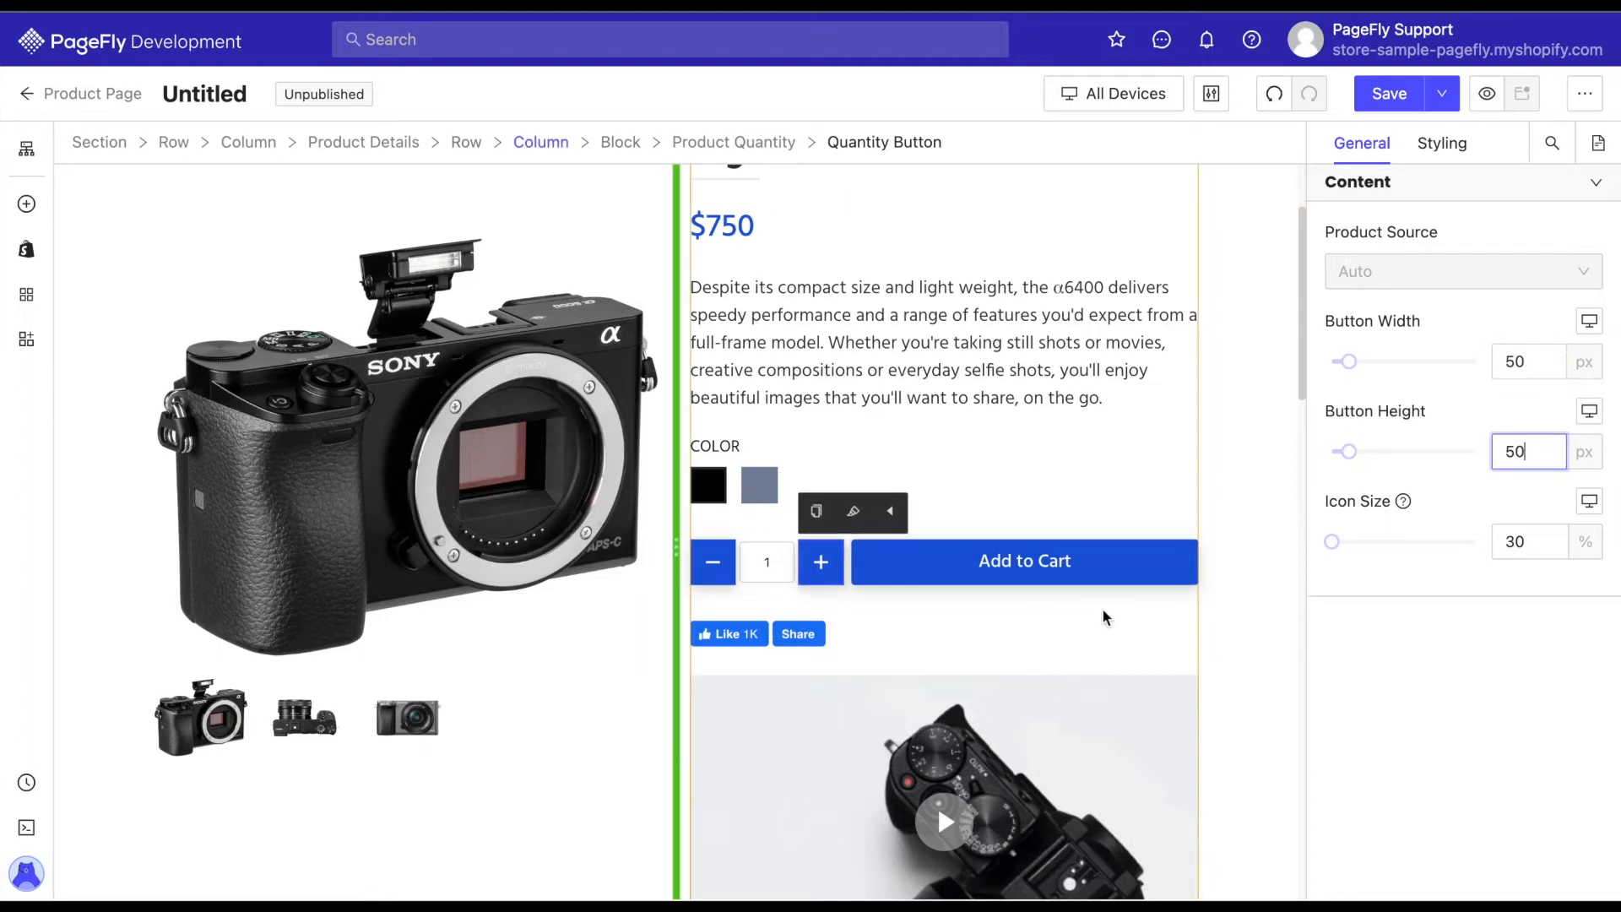
click(608, 760)
Set the width and height of the quantity number field to 50 px.
click(767, 561)
click(1519, 362)
text(50)
click(1519, 450)
text(50)
click(689, 526)
Set the font size of the quantity number field to 16 px.
click(763, 562)
click(1442, 143)
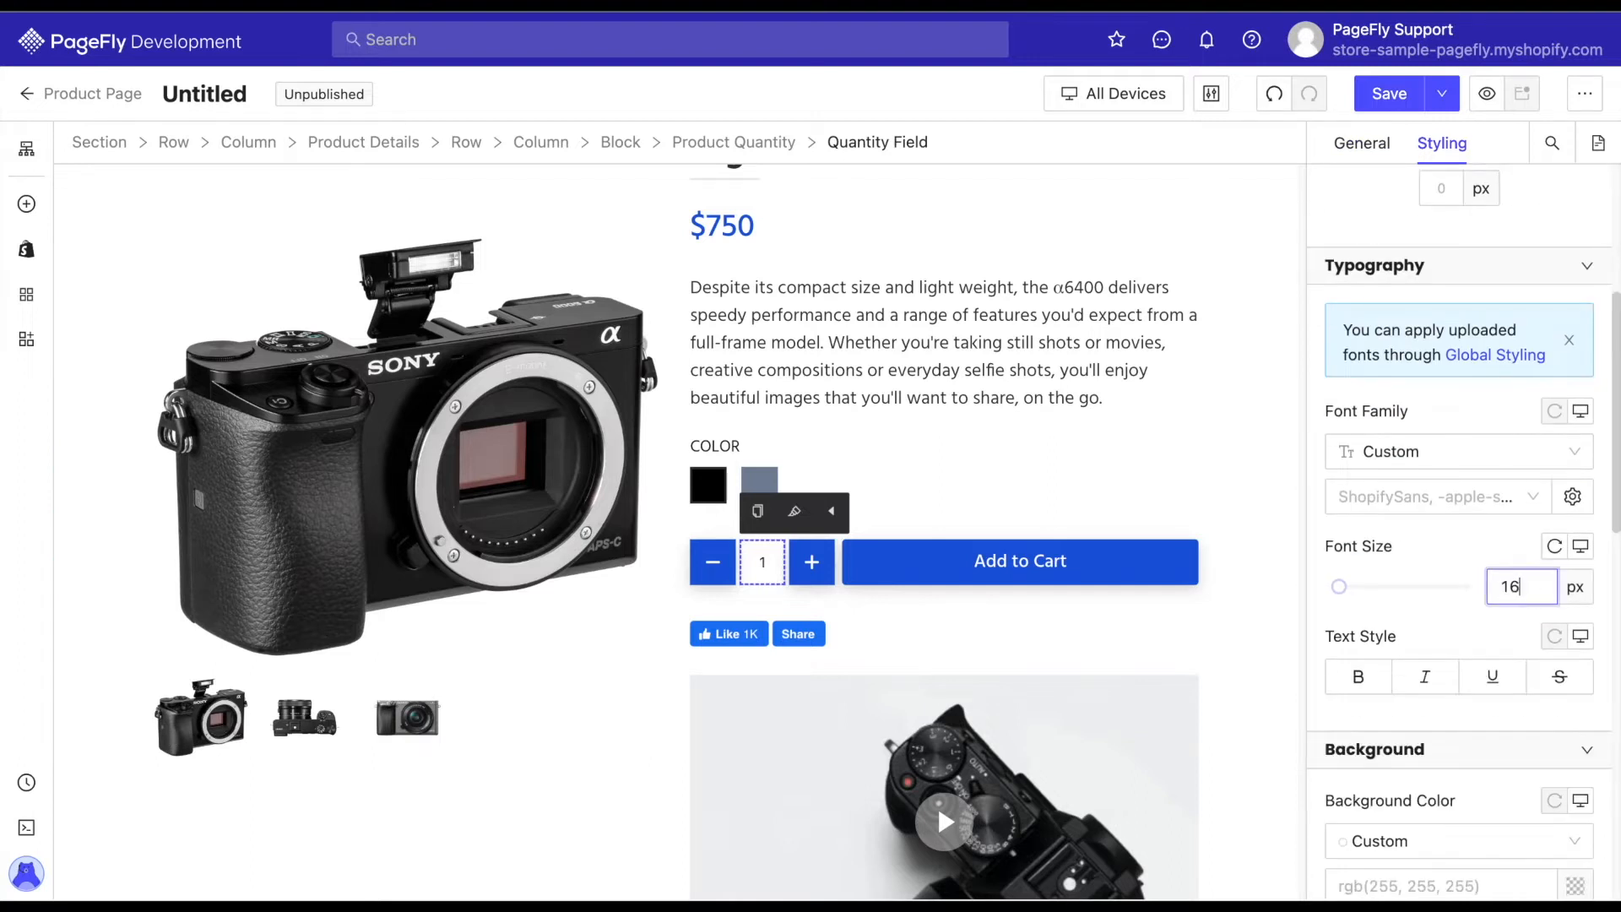
click(1258, 622)
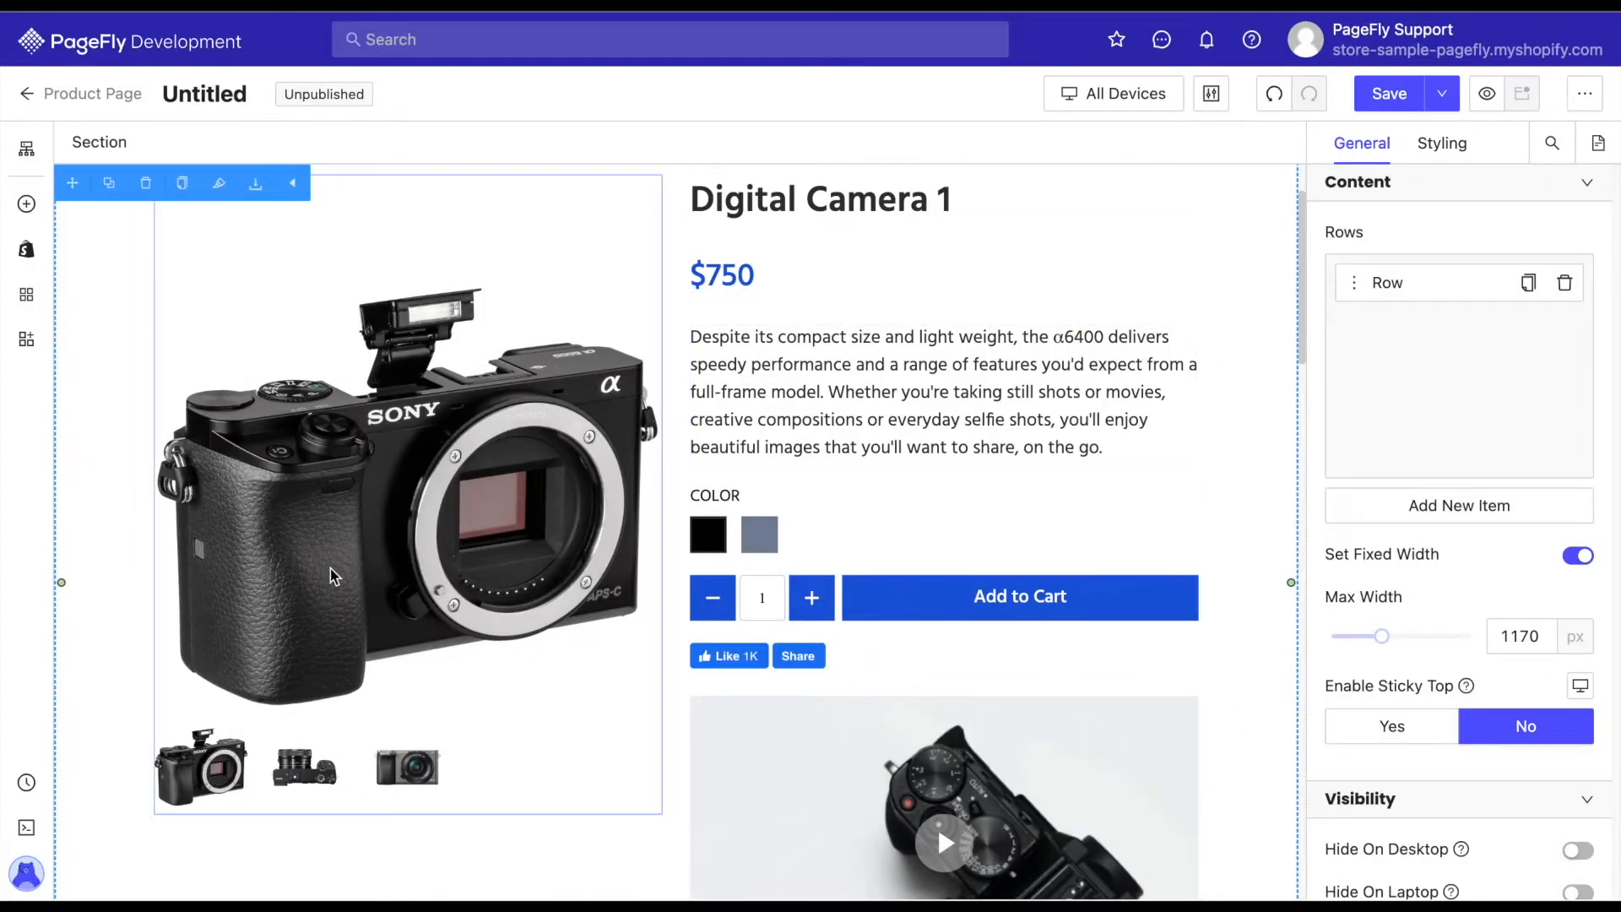
Review the Default Media Source choices of the product media and set its Media Hover Action to Enable Image Magnifier.
click(351, 597)
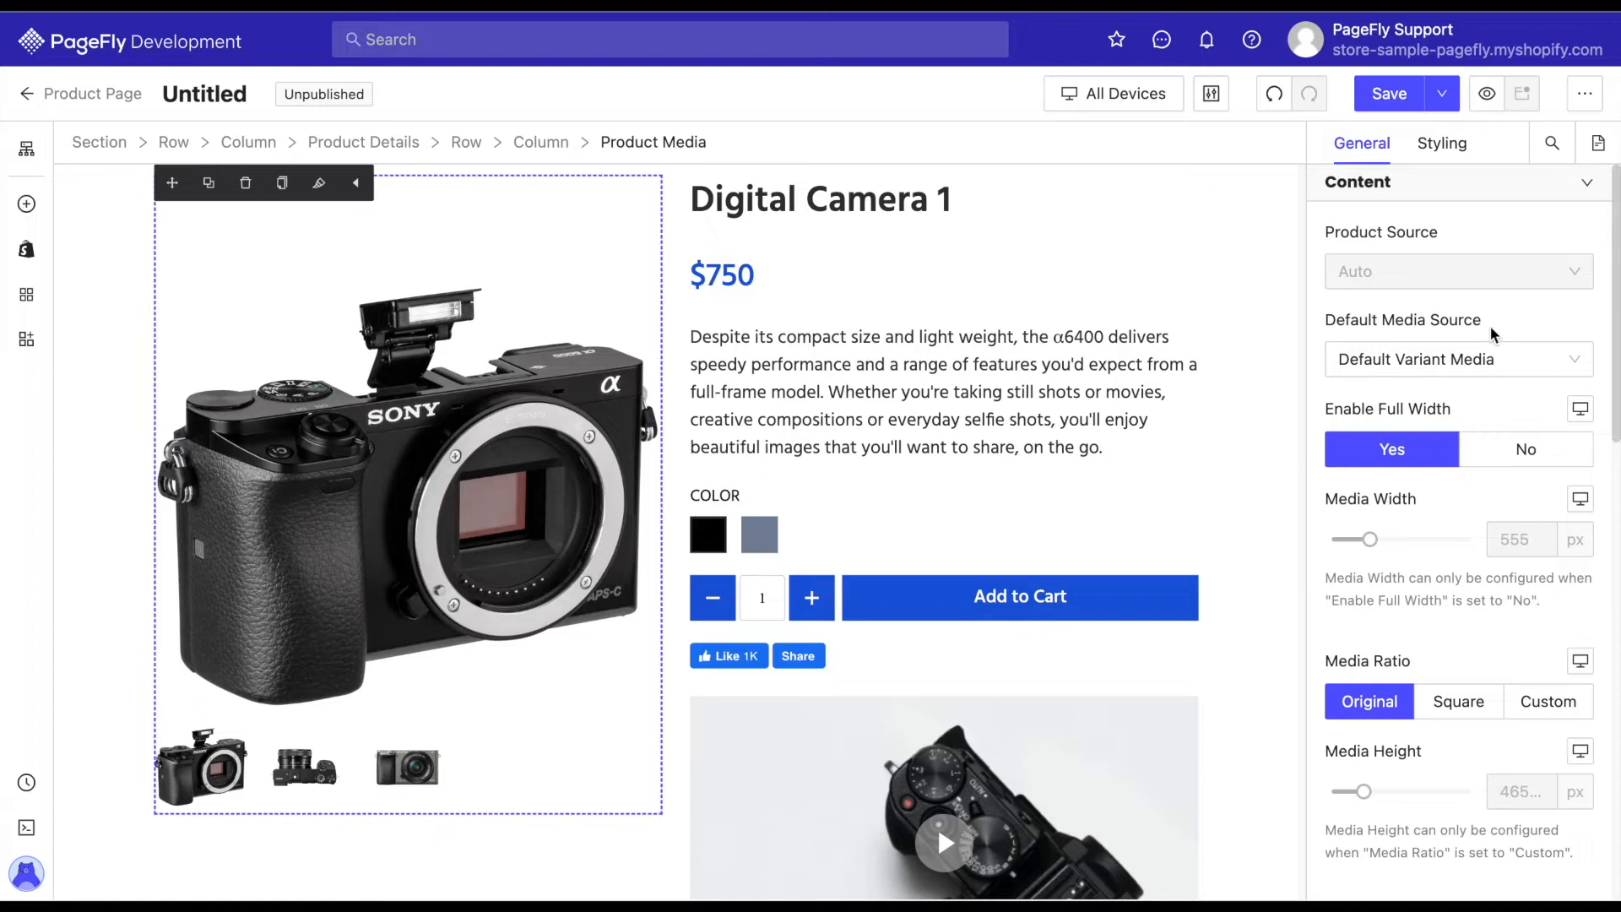
click(1579, 358)
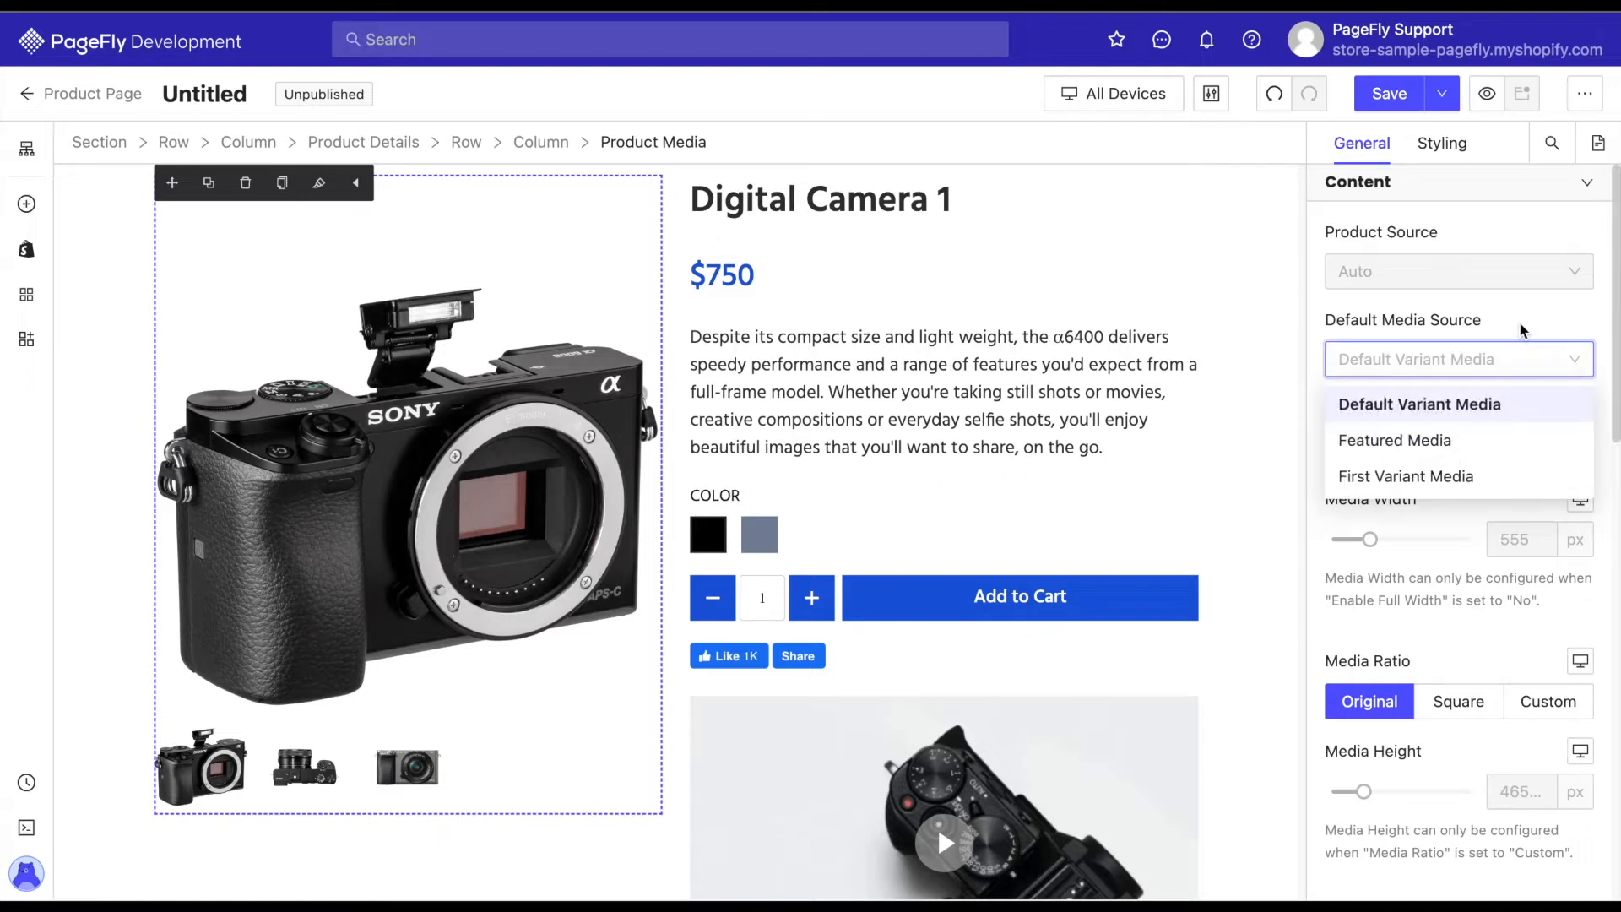
click(1524, 353)
scroll(1522, 330, down, 4)
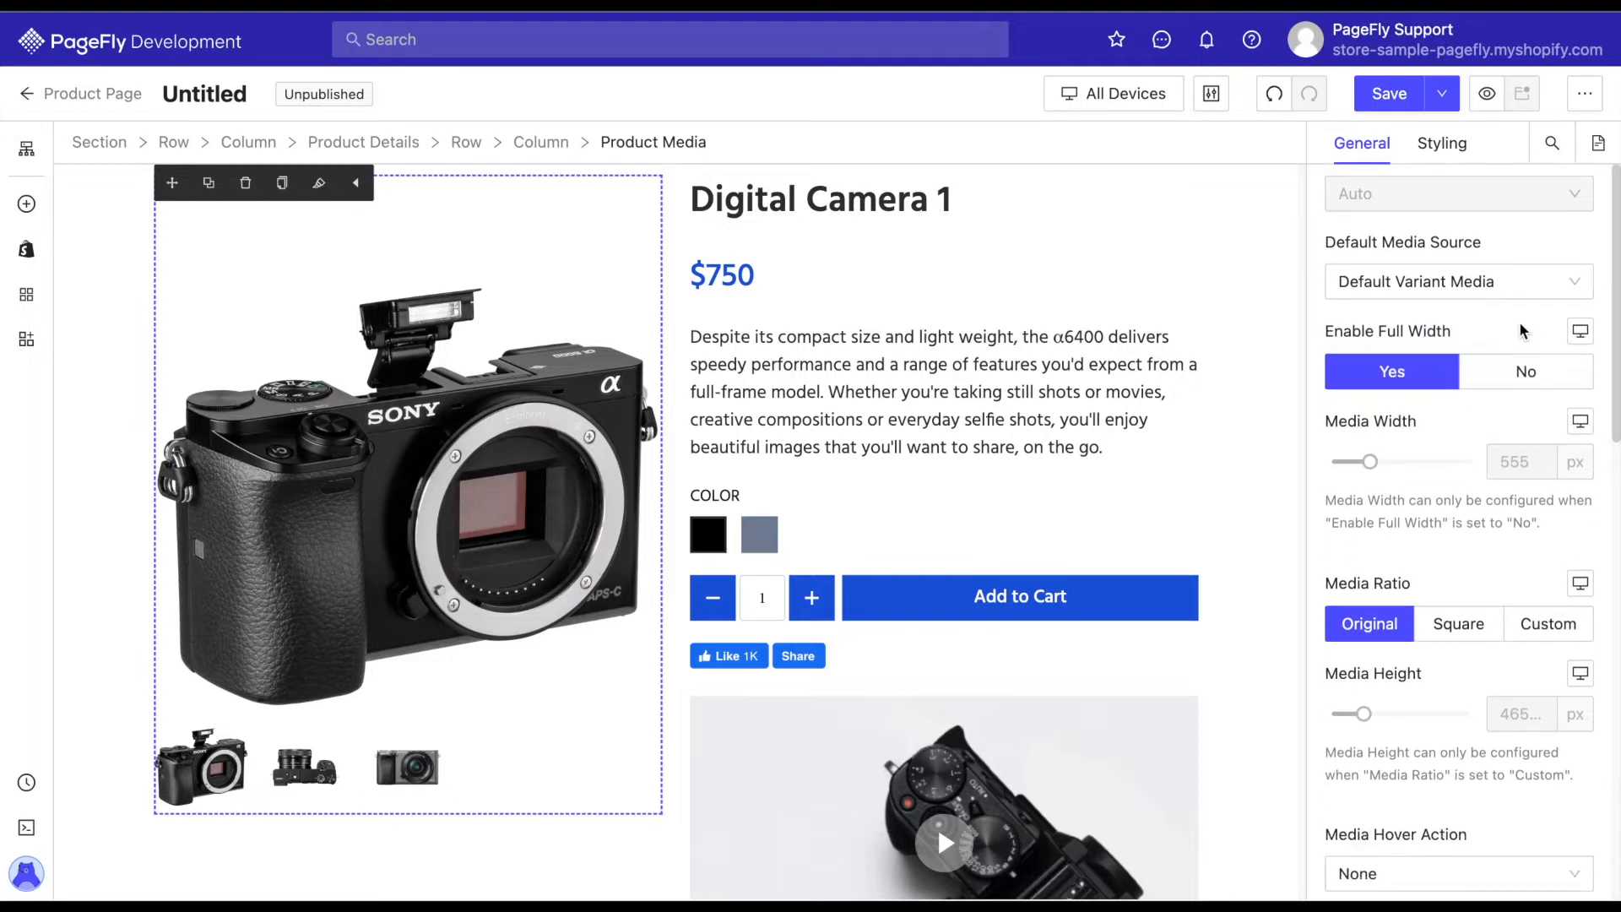
scroll(1522, 329, down, 3)
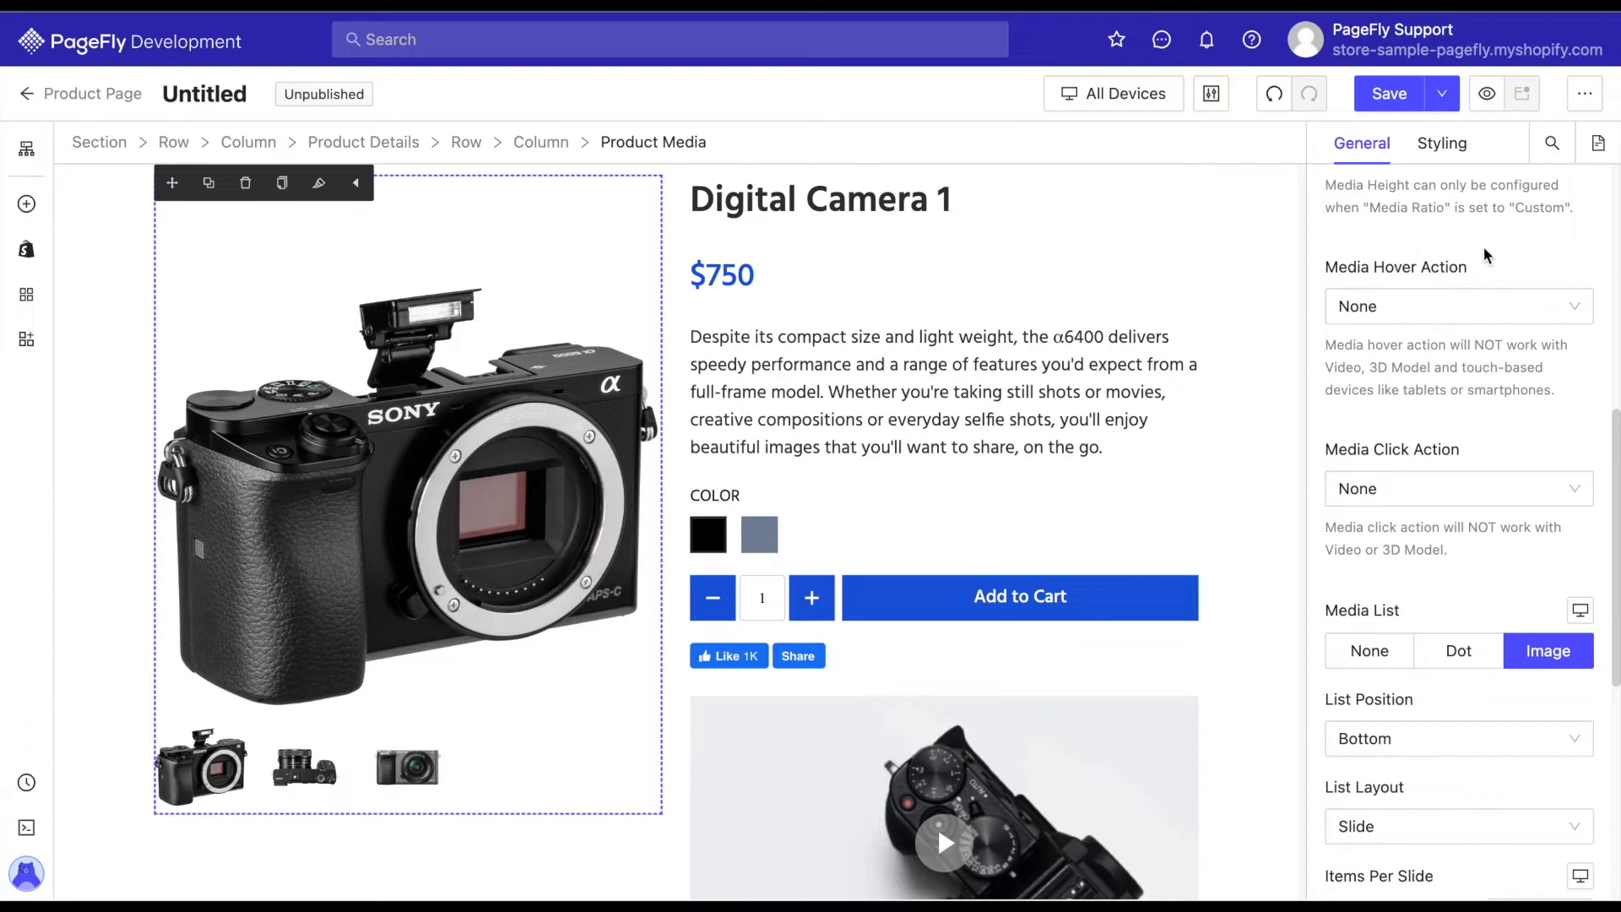
click(1574, 311)
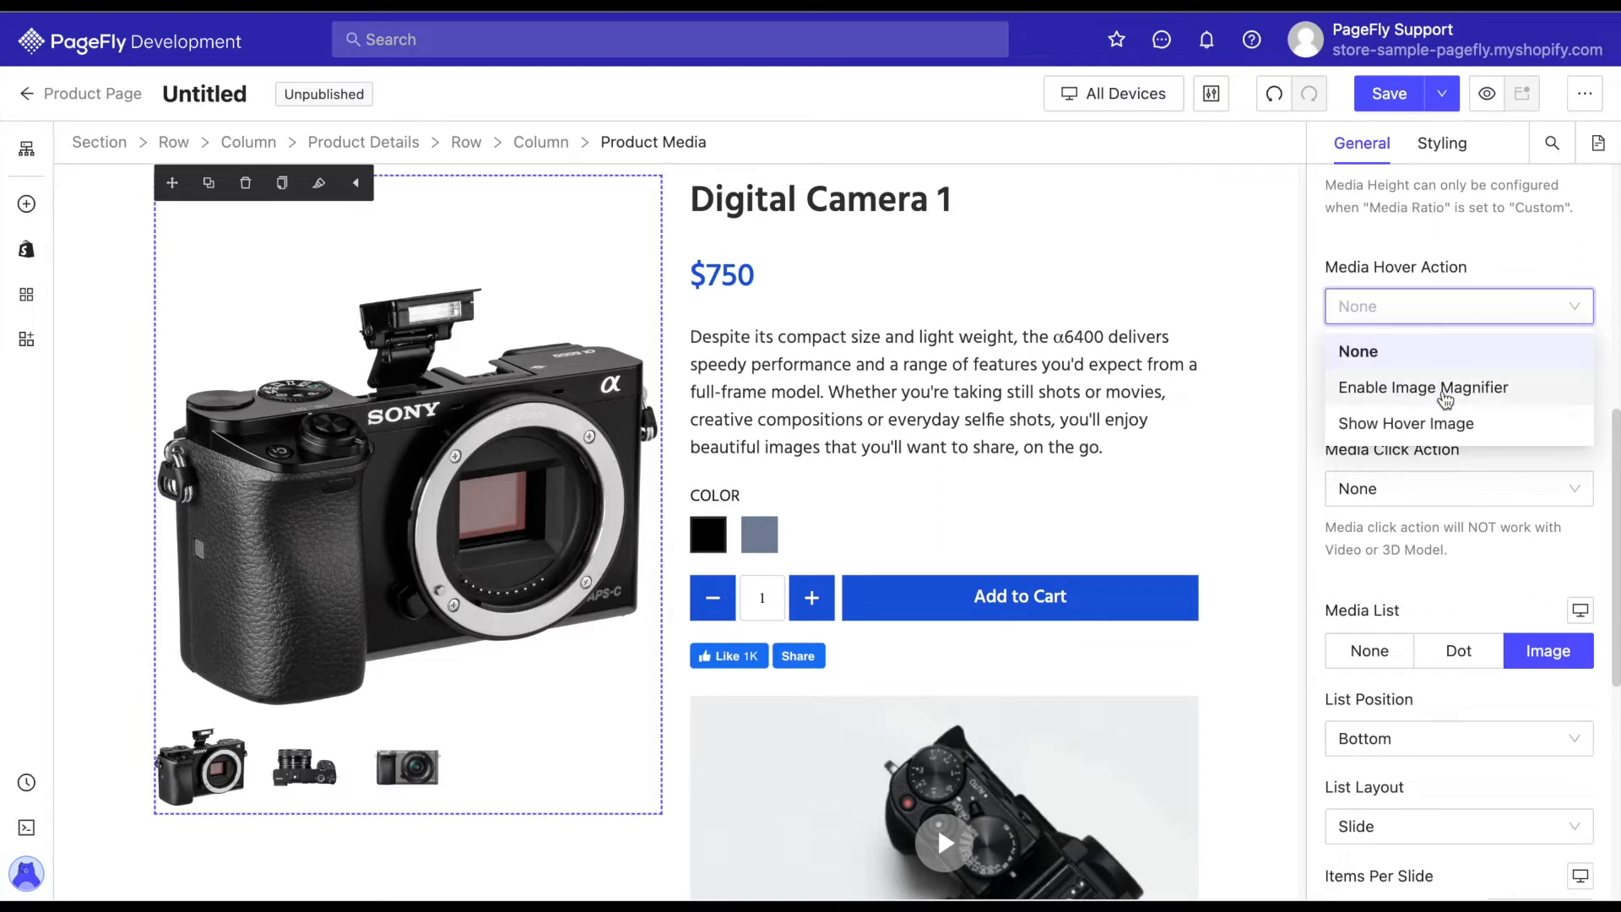
click(1446, 391)
Check the Media Click Action options, try the None and Dot media list styles, and return the list to Image.
scroll(1512, 453, down, 1)
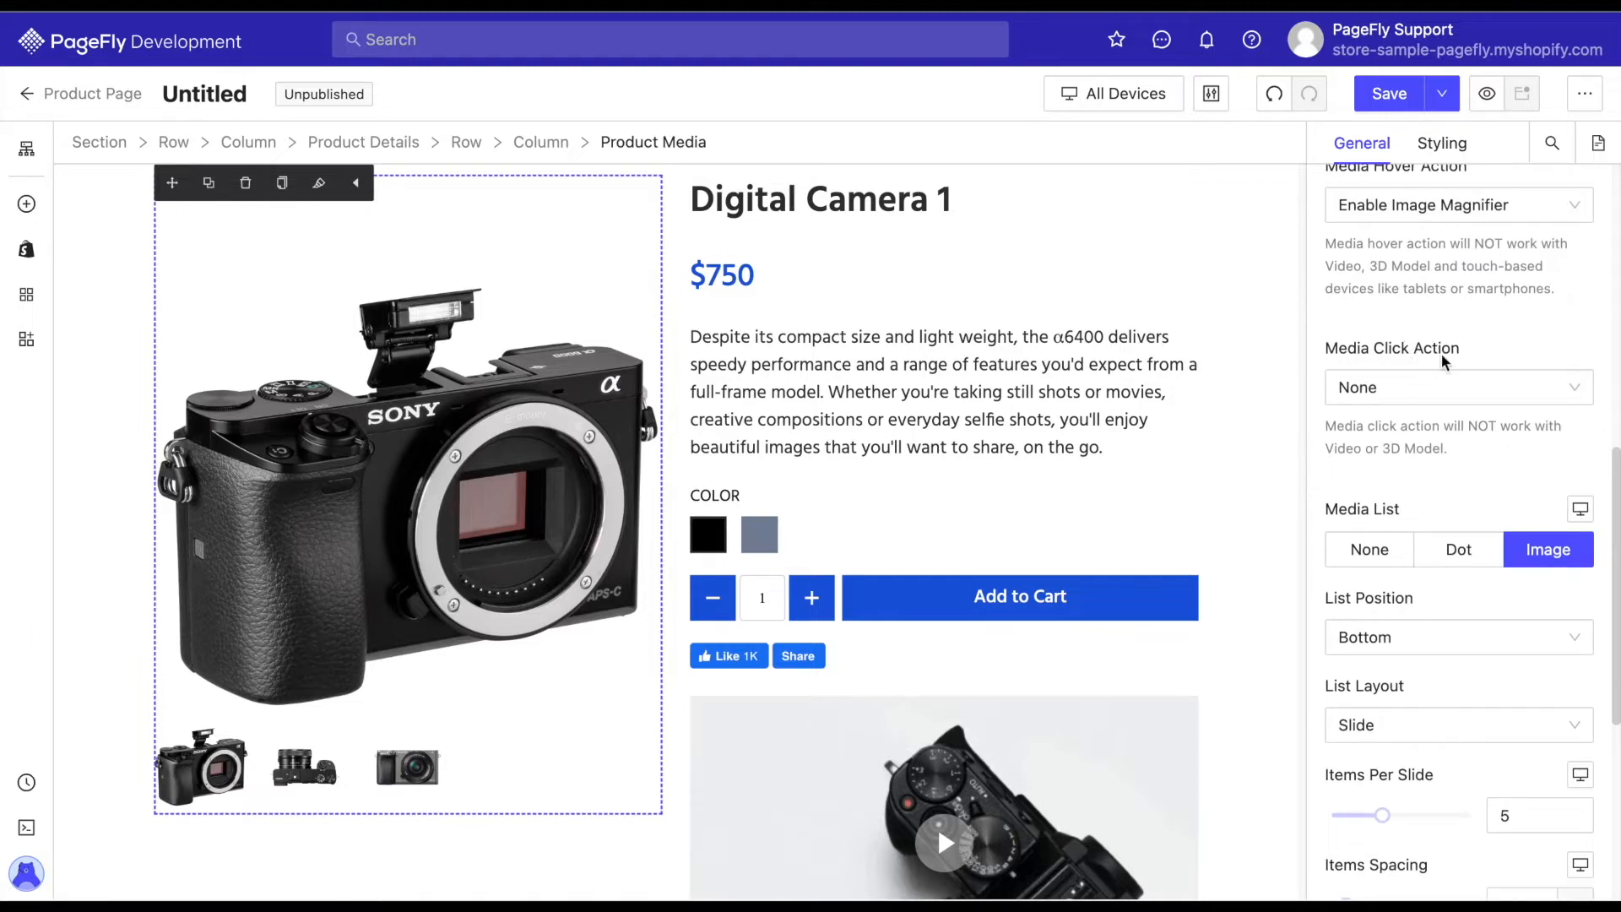
click(1558, 396)
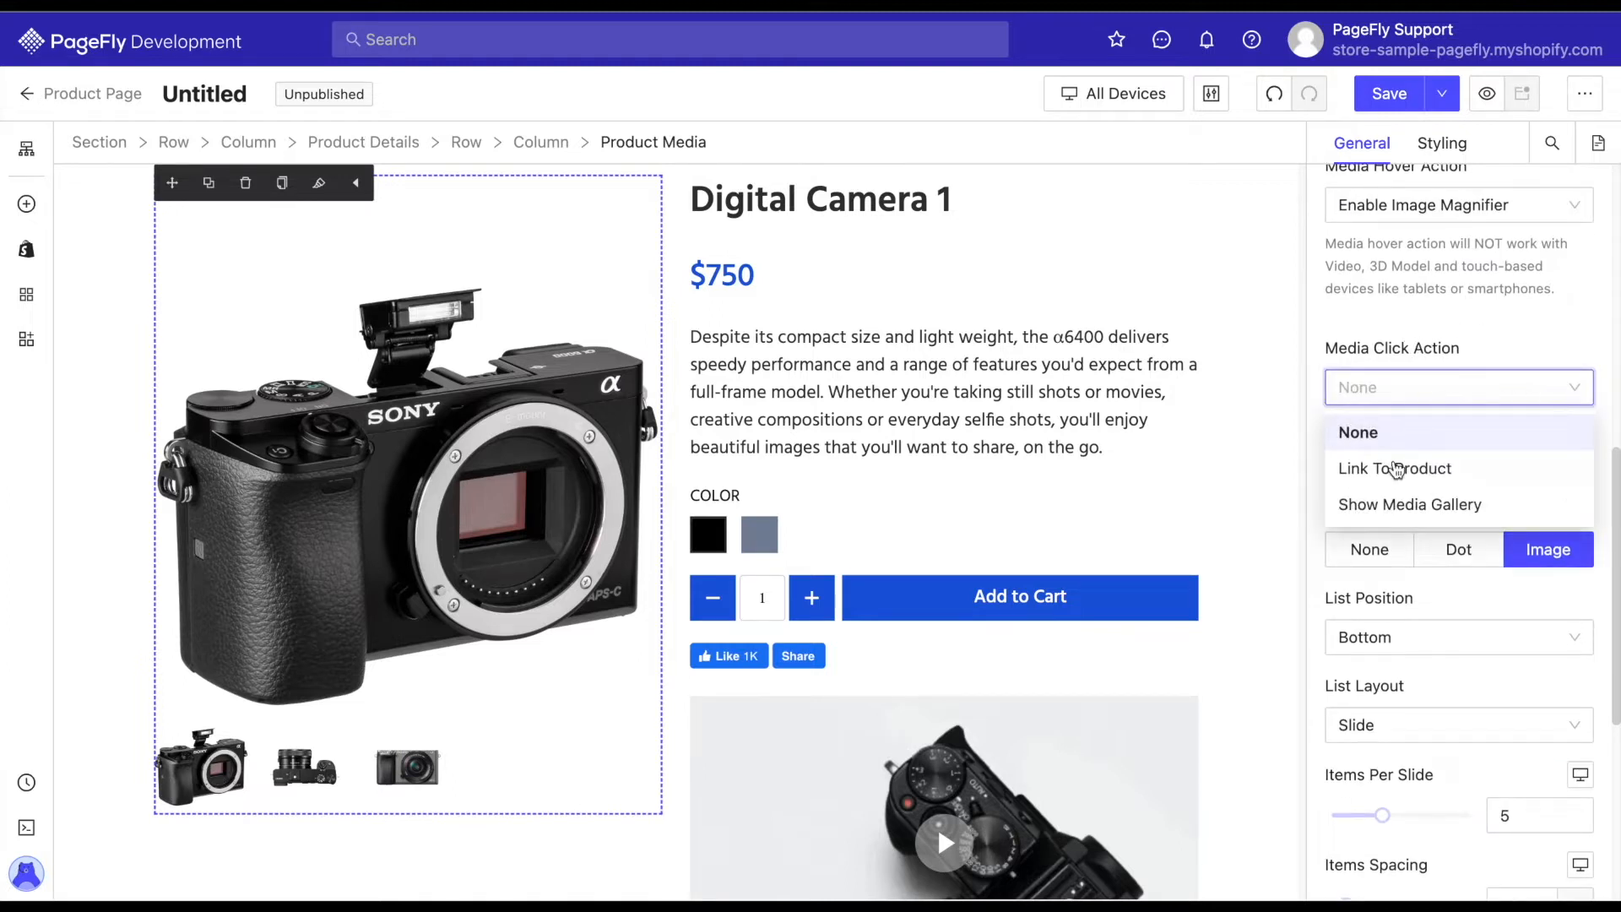
click(1520, 338)
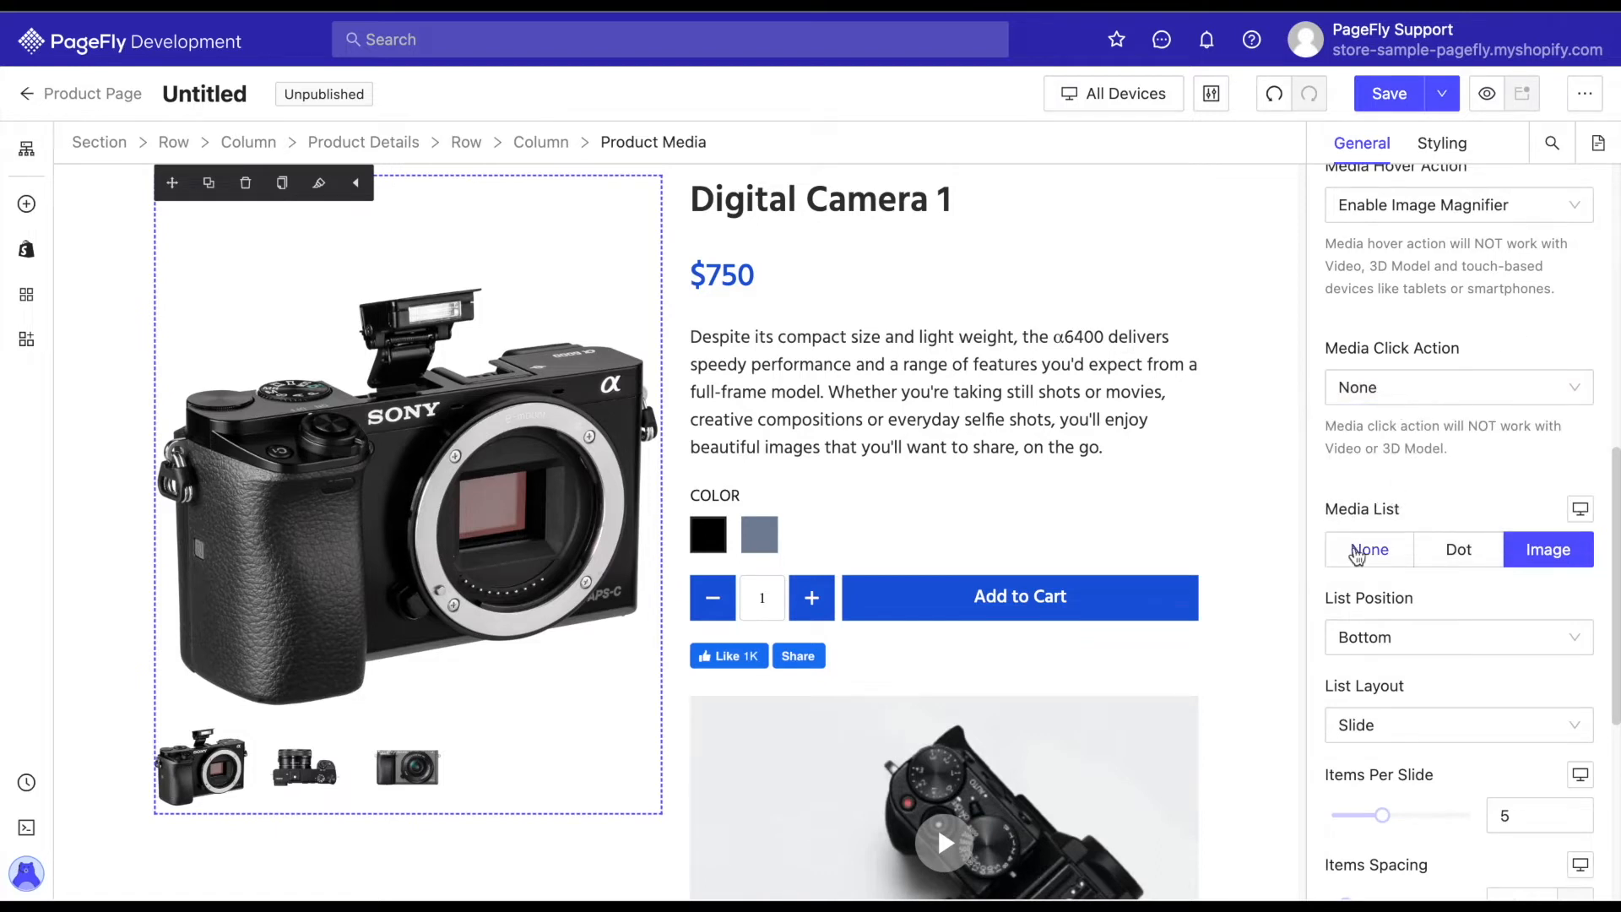
click(1362, 557)
click(1465, 556)
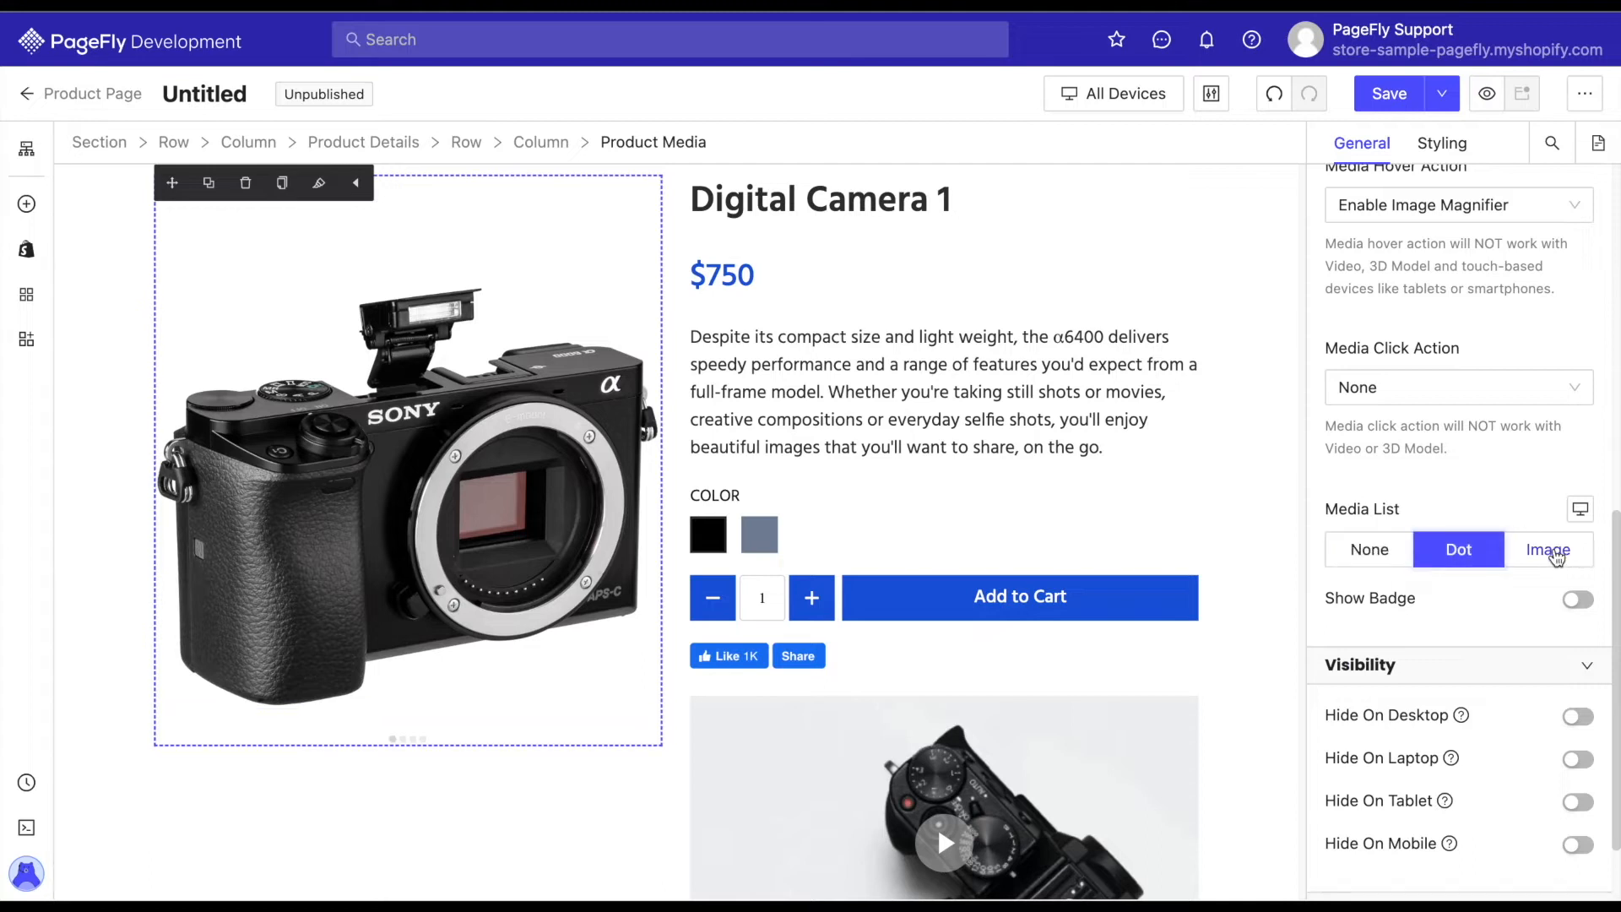
click(1552, 552)
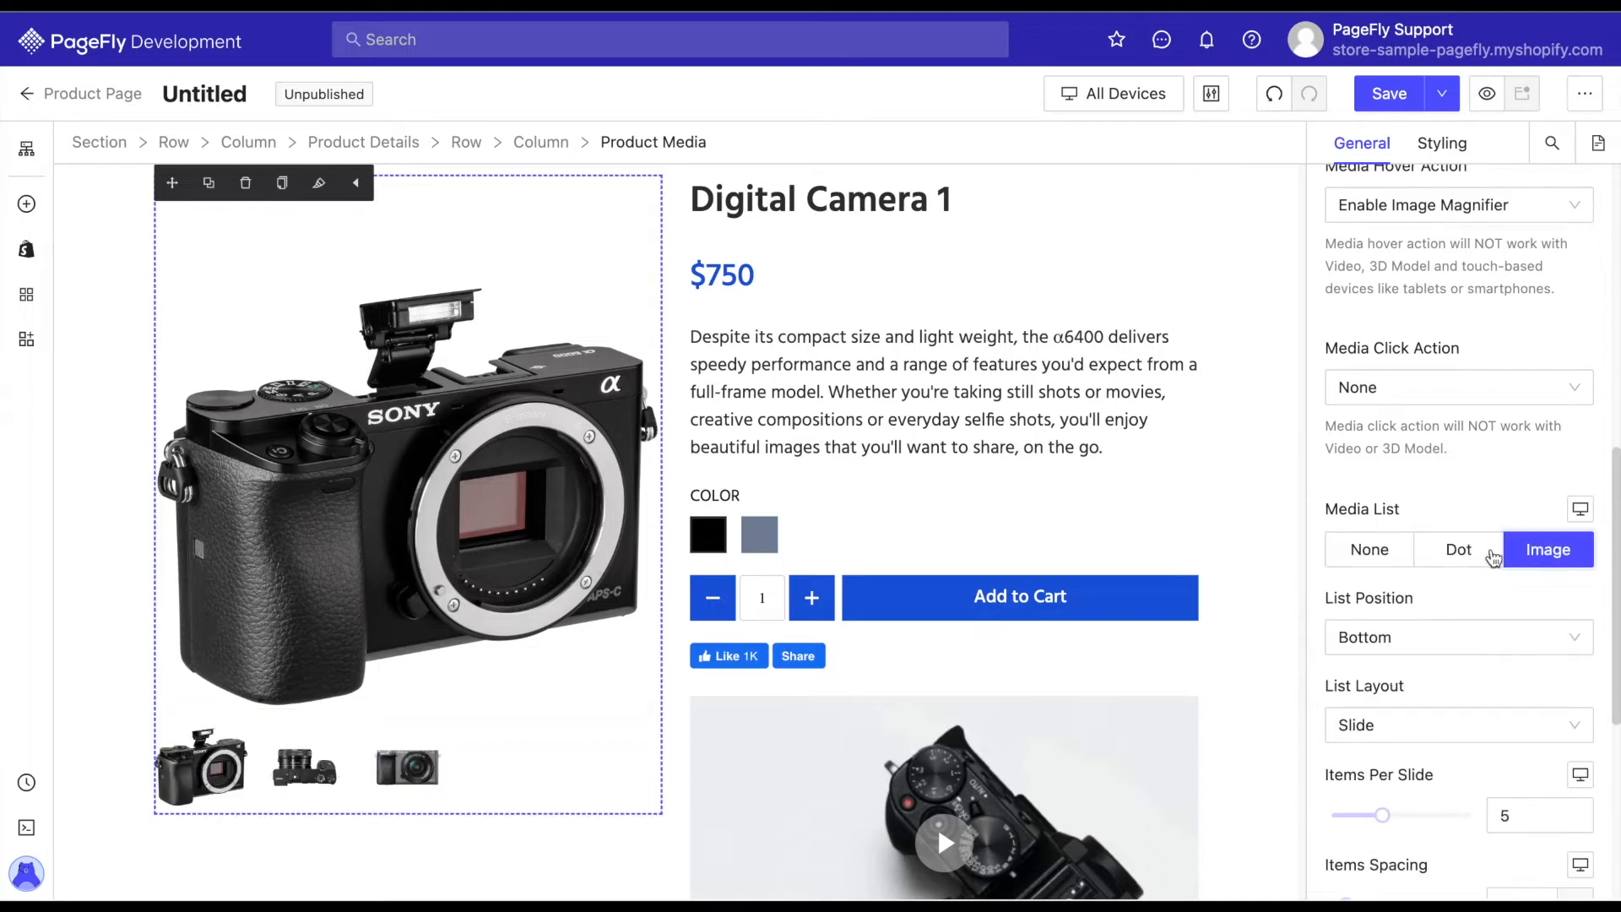
Try the Top and Right positions for the media thumbnail list and return it to Bottom.
scroll(1494, 558, down, 1)
scroll(1499, 535, down, 1)
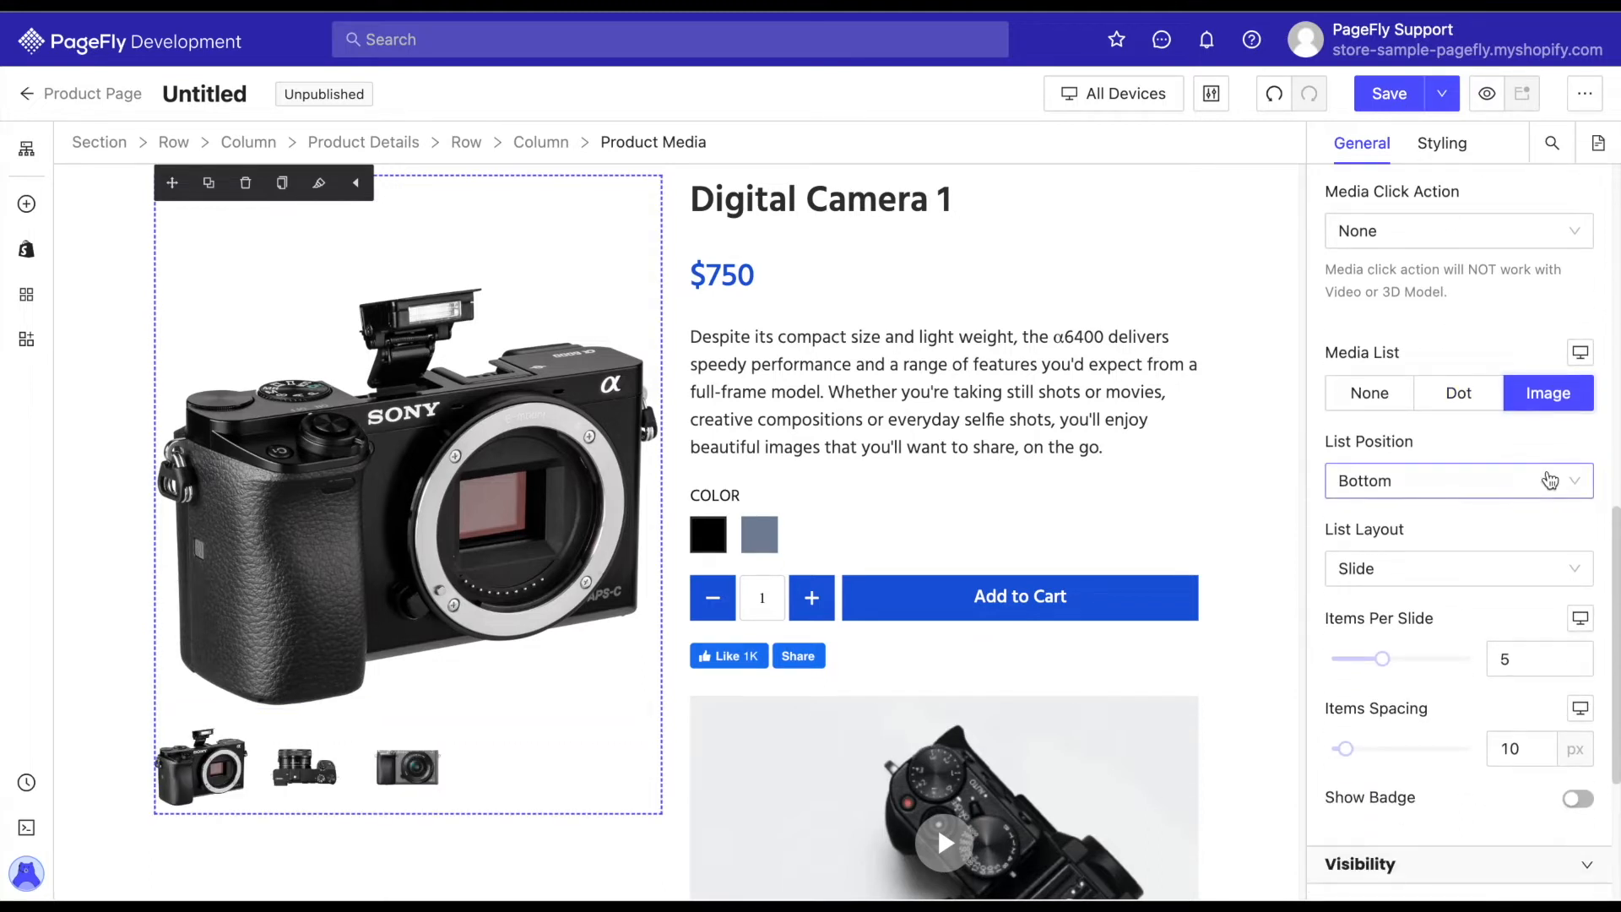
click(1551, 481)
click(1395, 523)
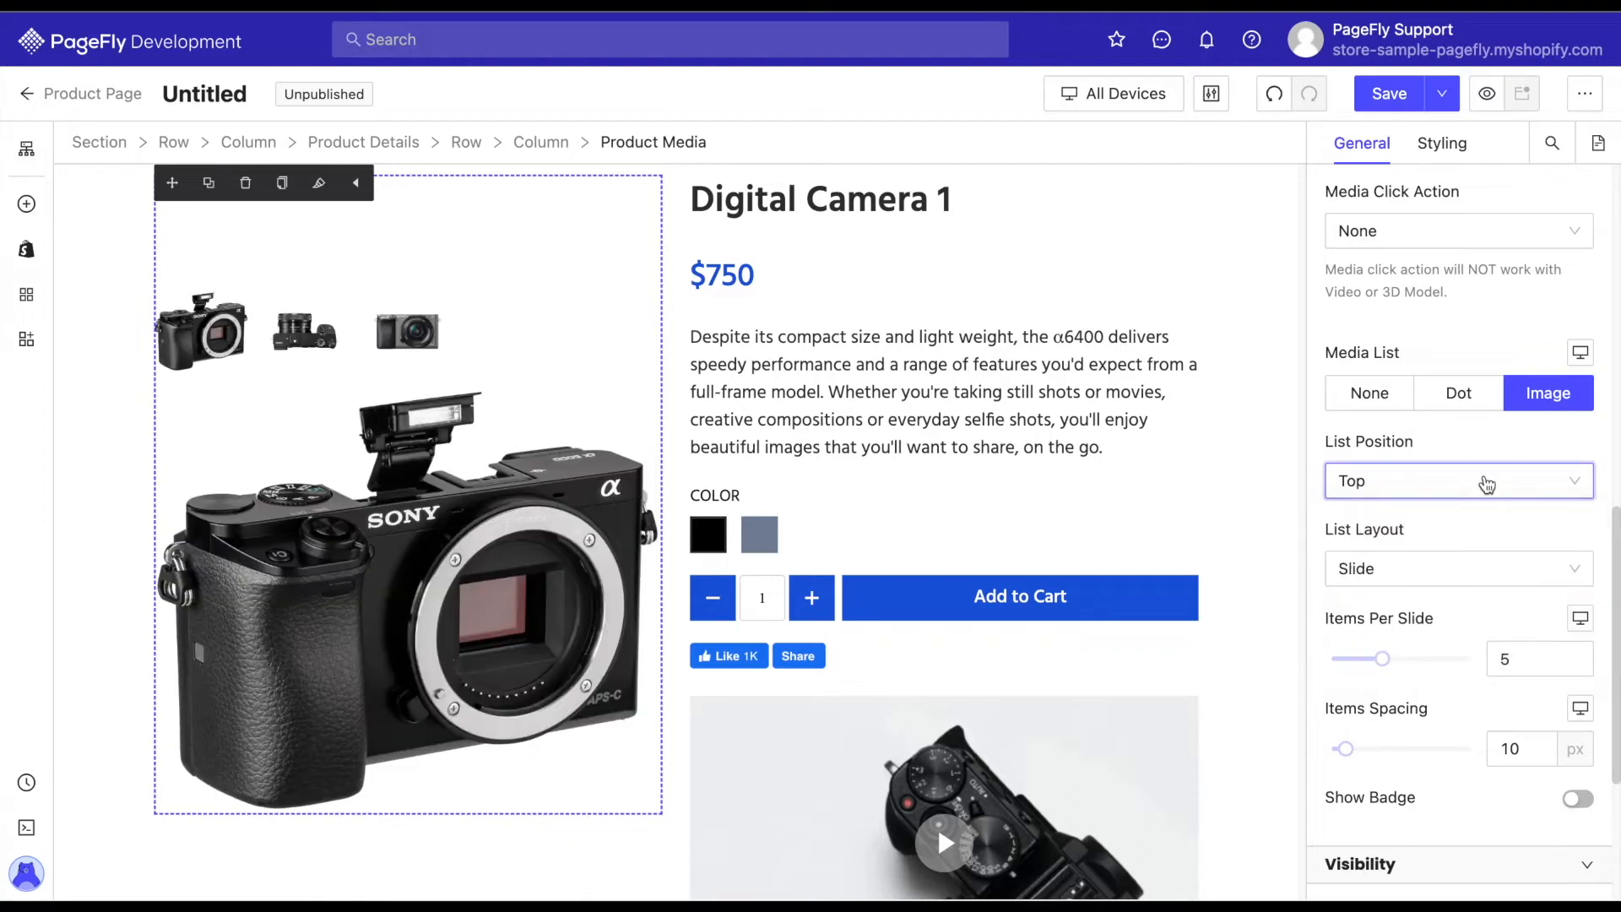
click(1385, 481)
click(1382, 564)
click(1461, 479)
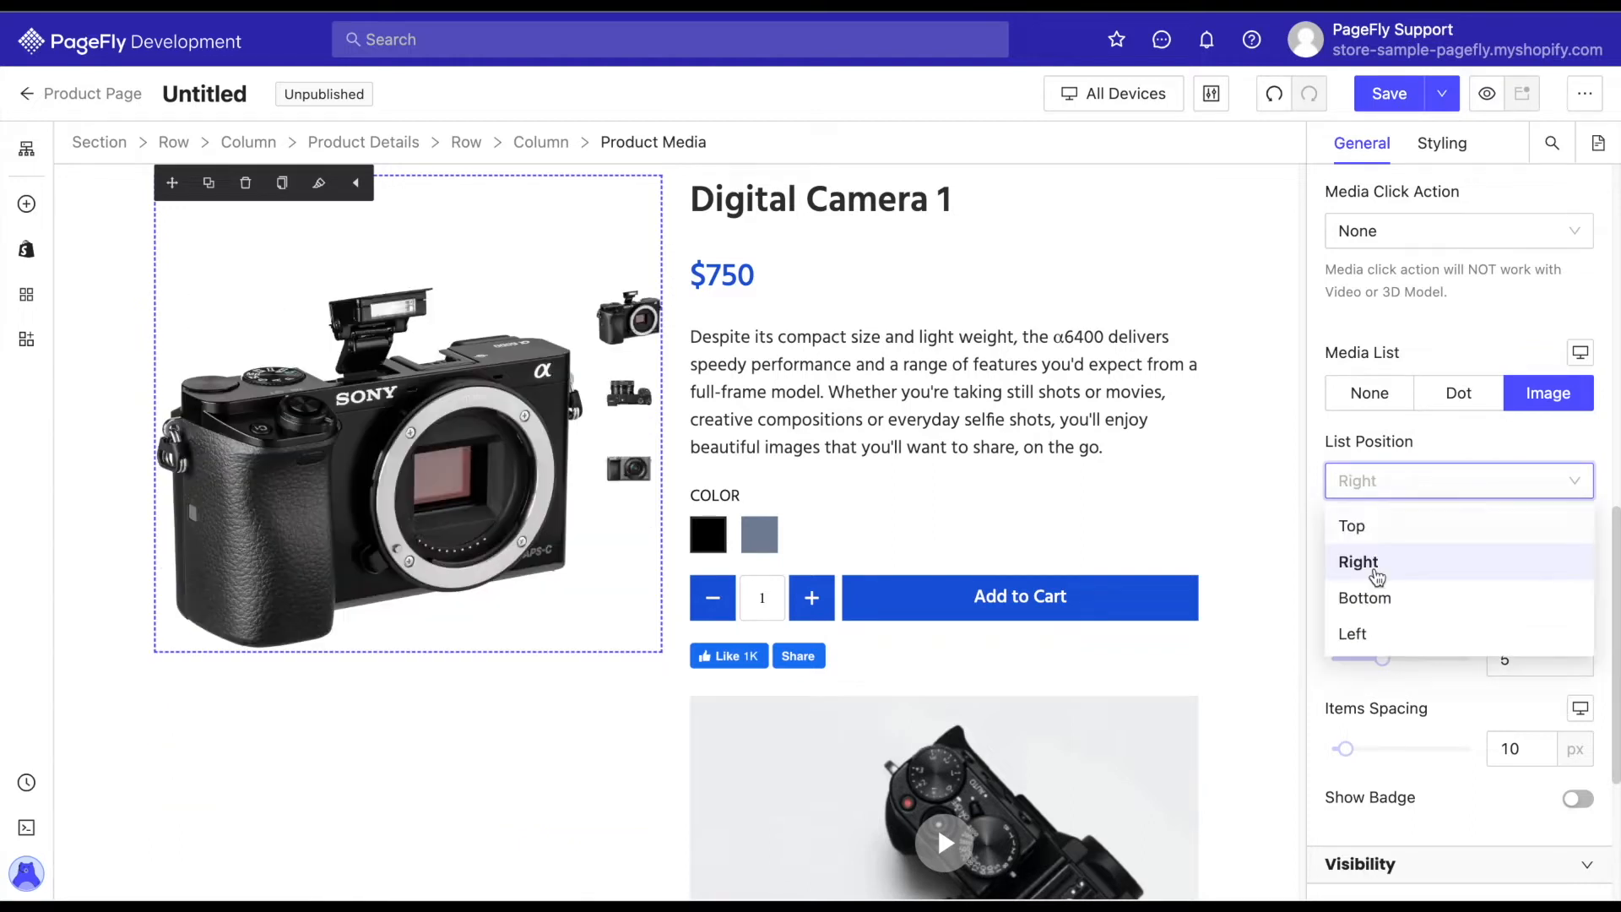
click(1374, 599)
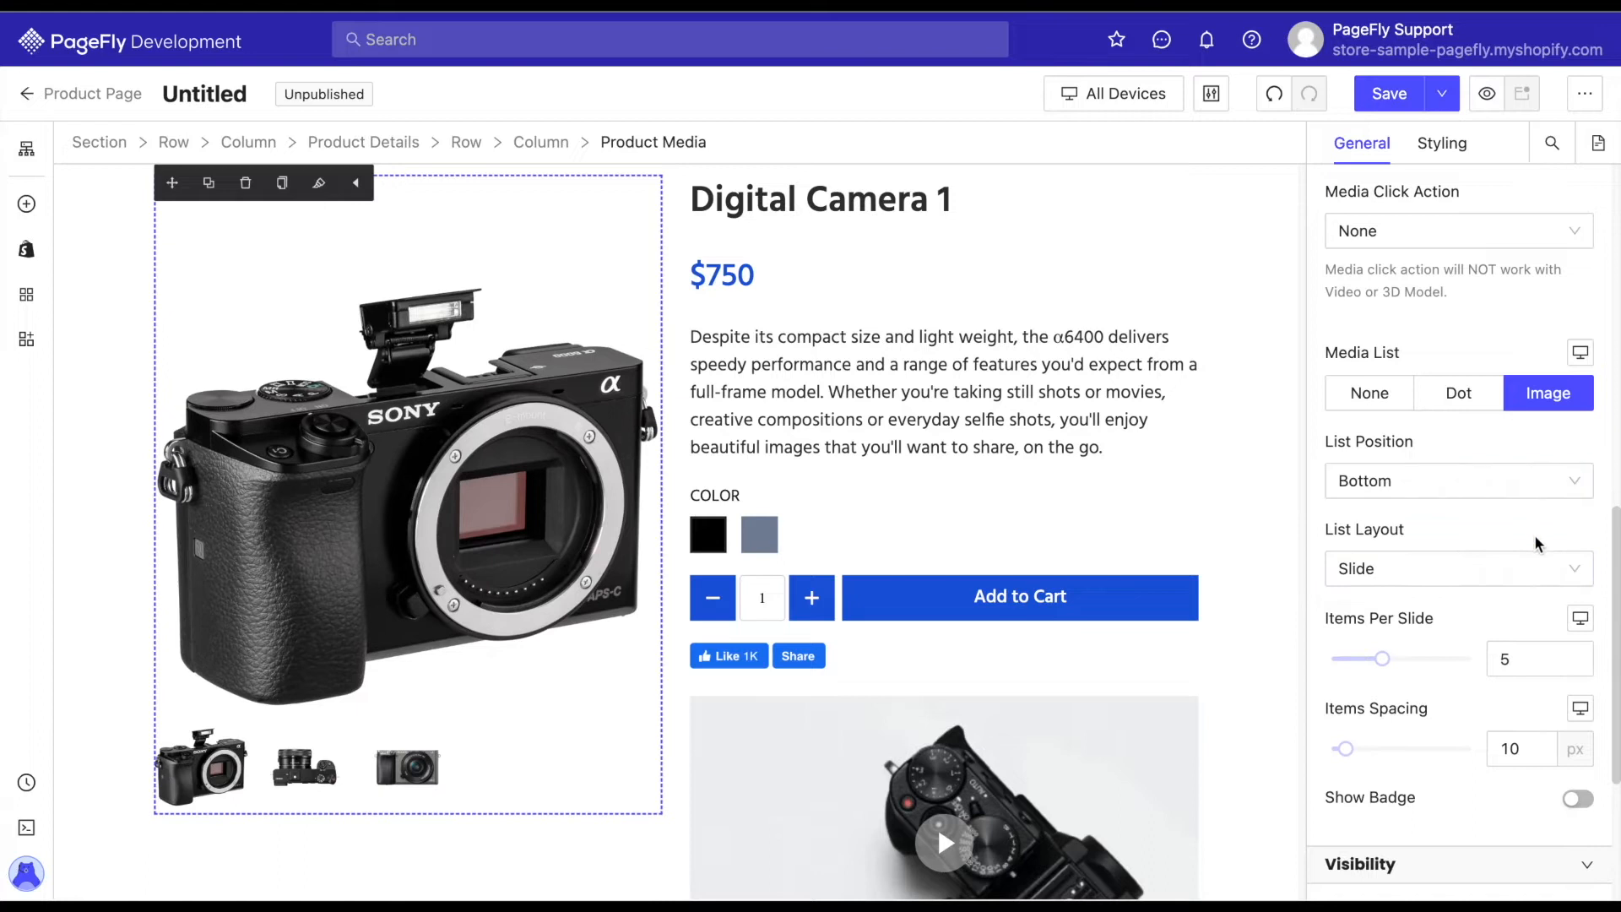
Check the List Layout choices of the product media, keep Slide, and set Items Per Slide to 4.
click(1576, 572)
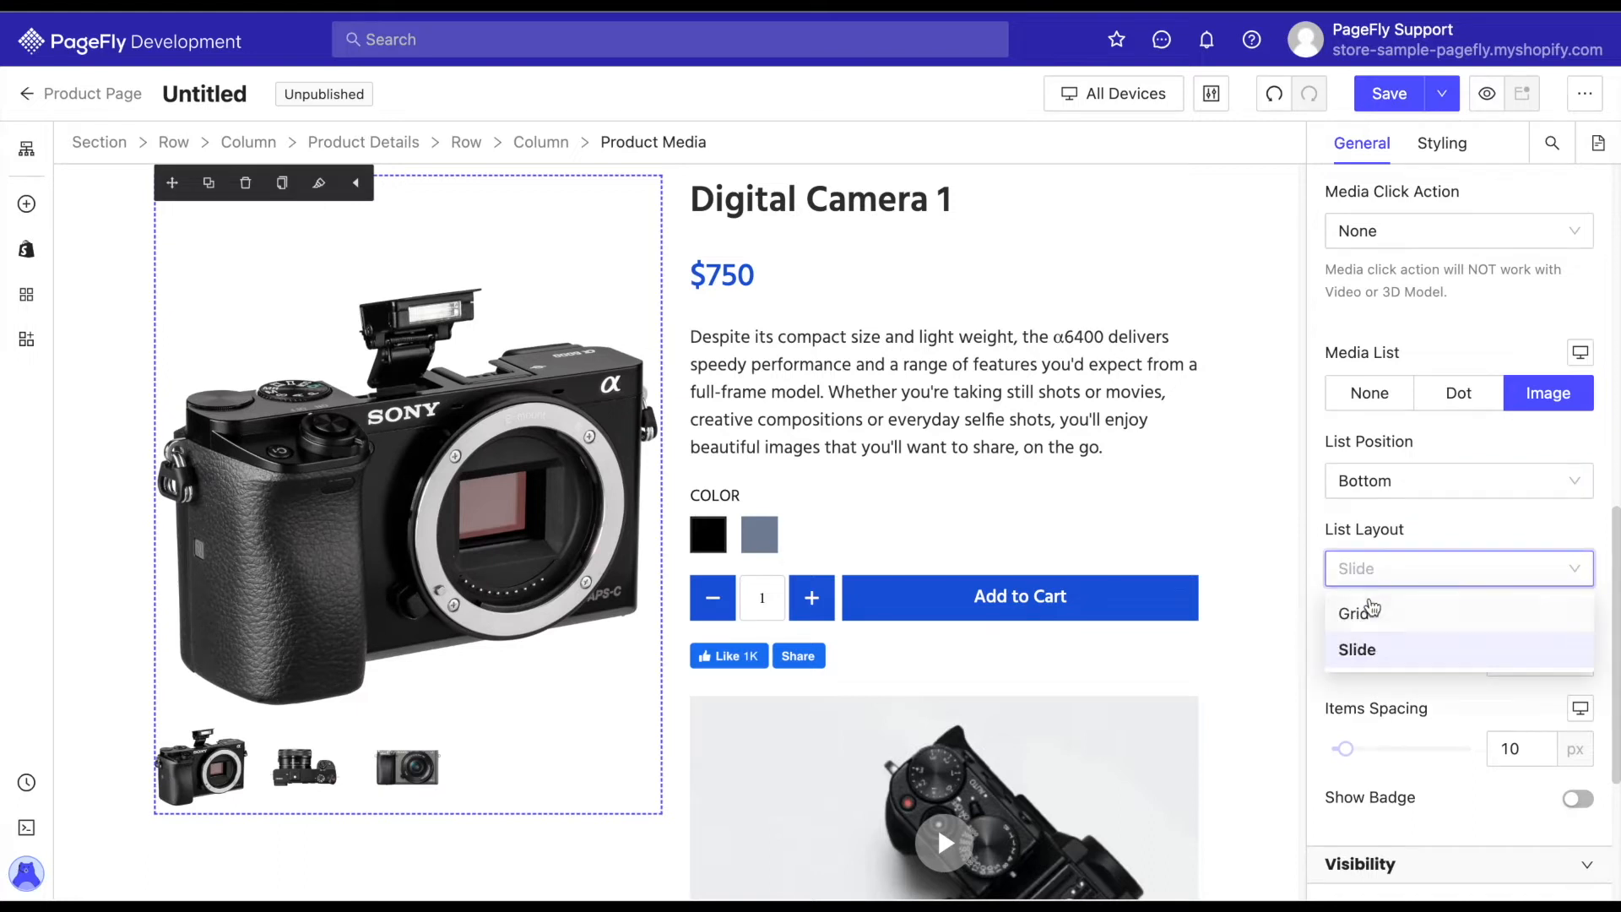
click(1498, 536)
scroll(1498, 536, down, 1)
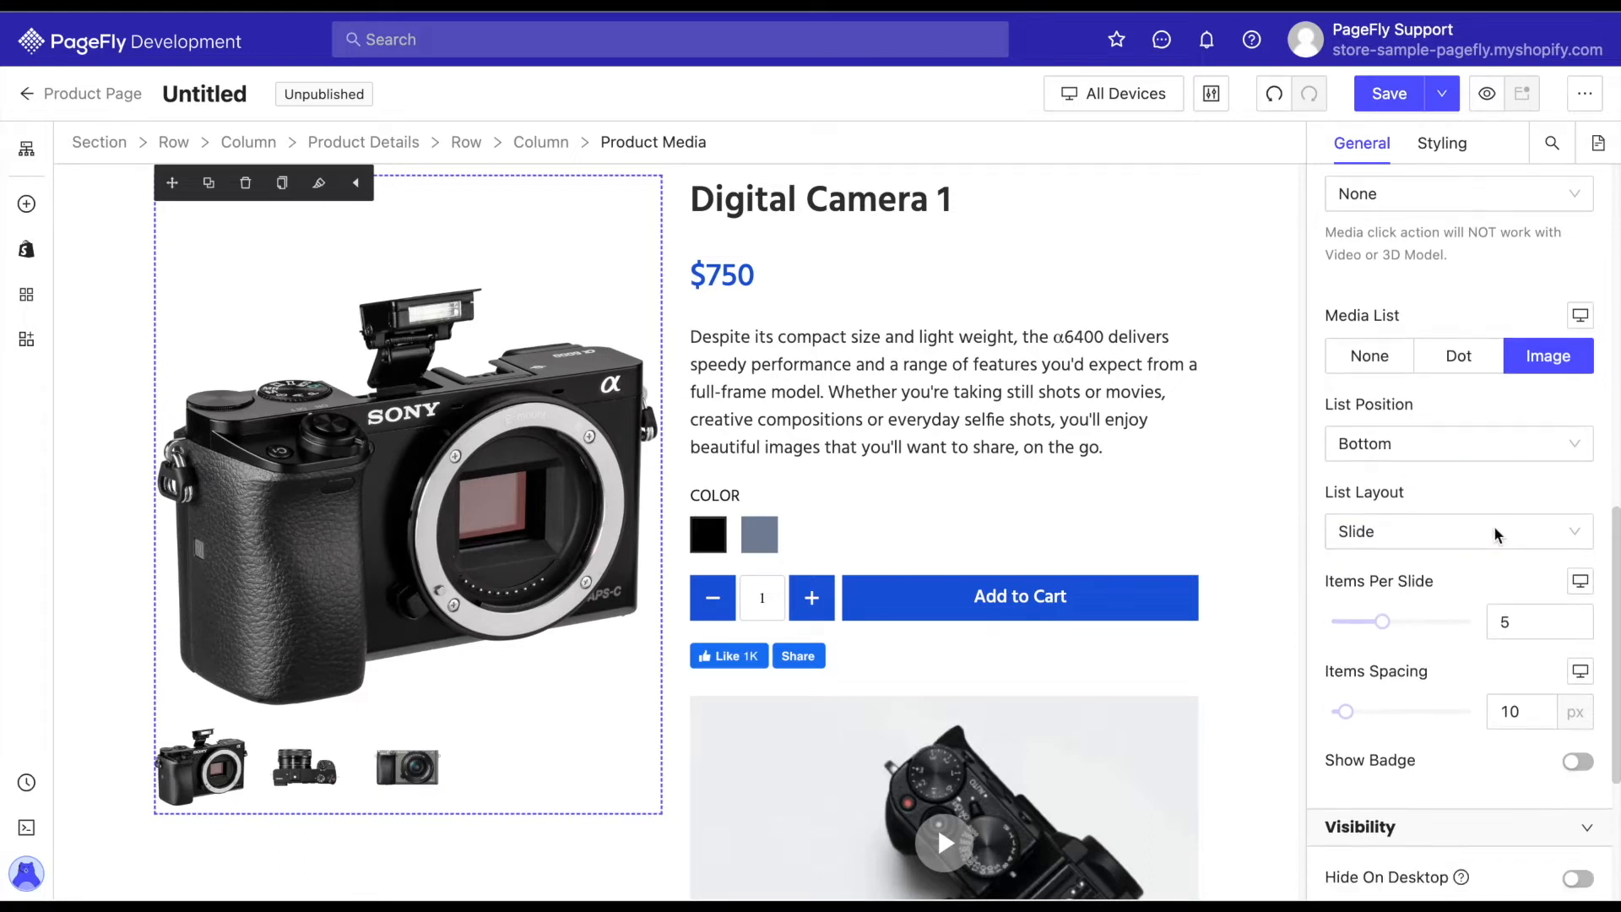
mouse_move(1413, 571)
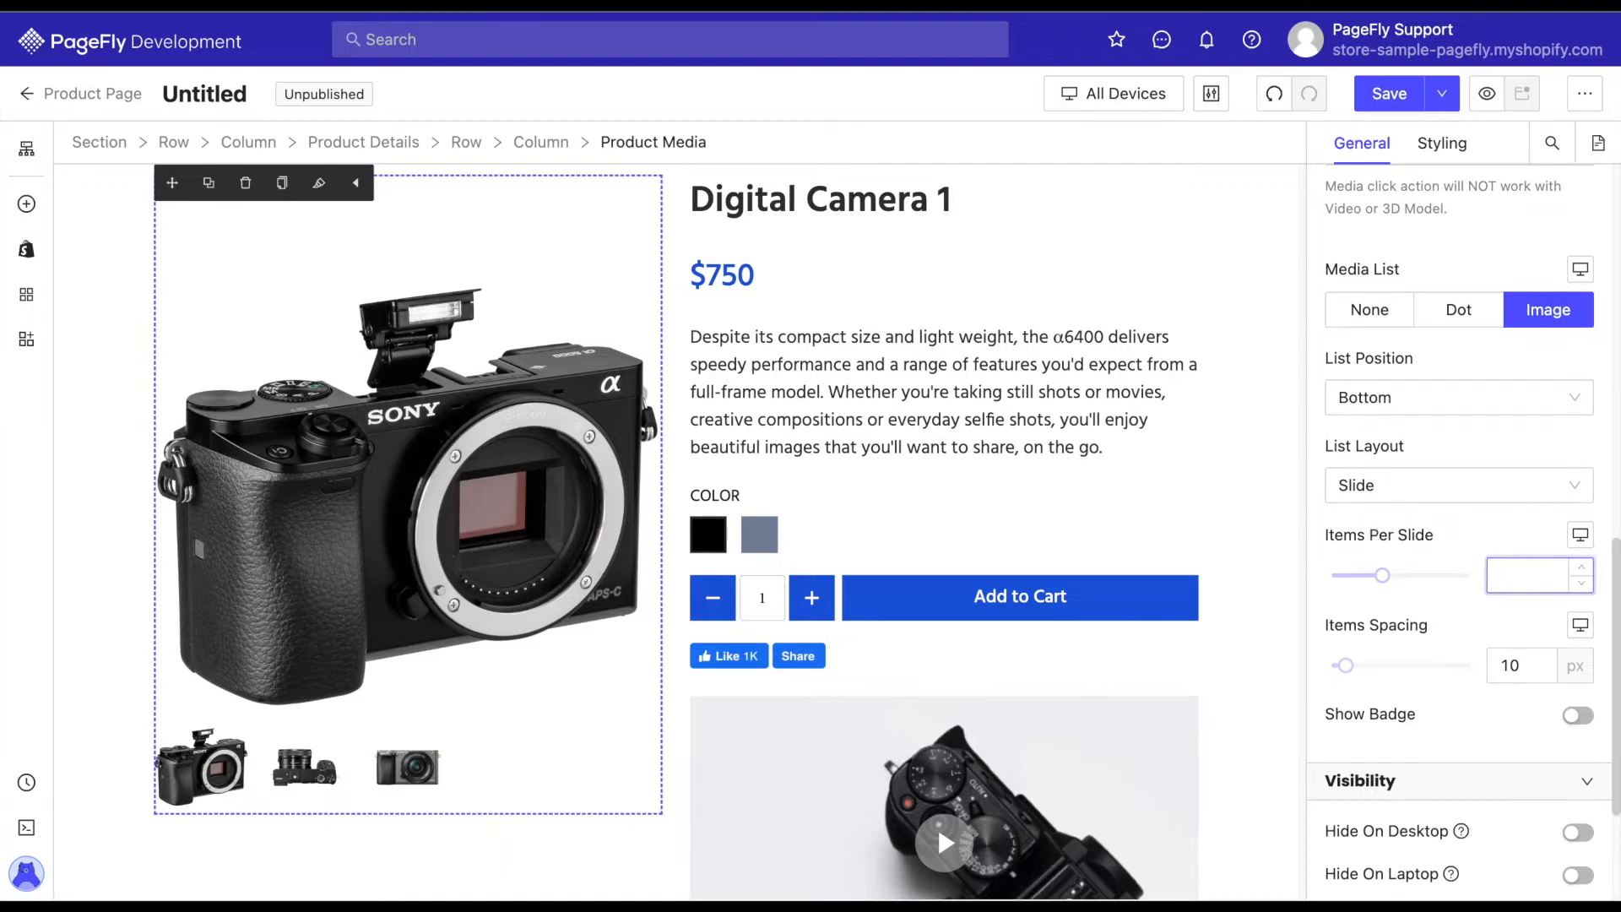
text(4)
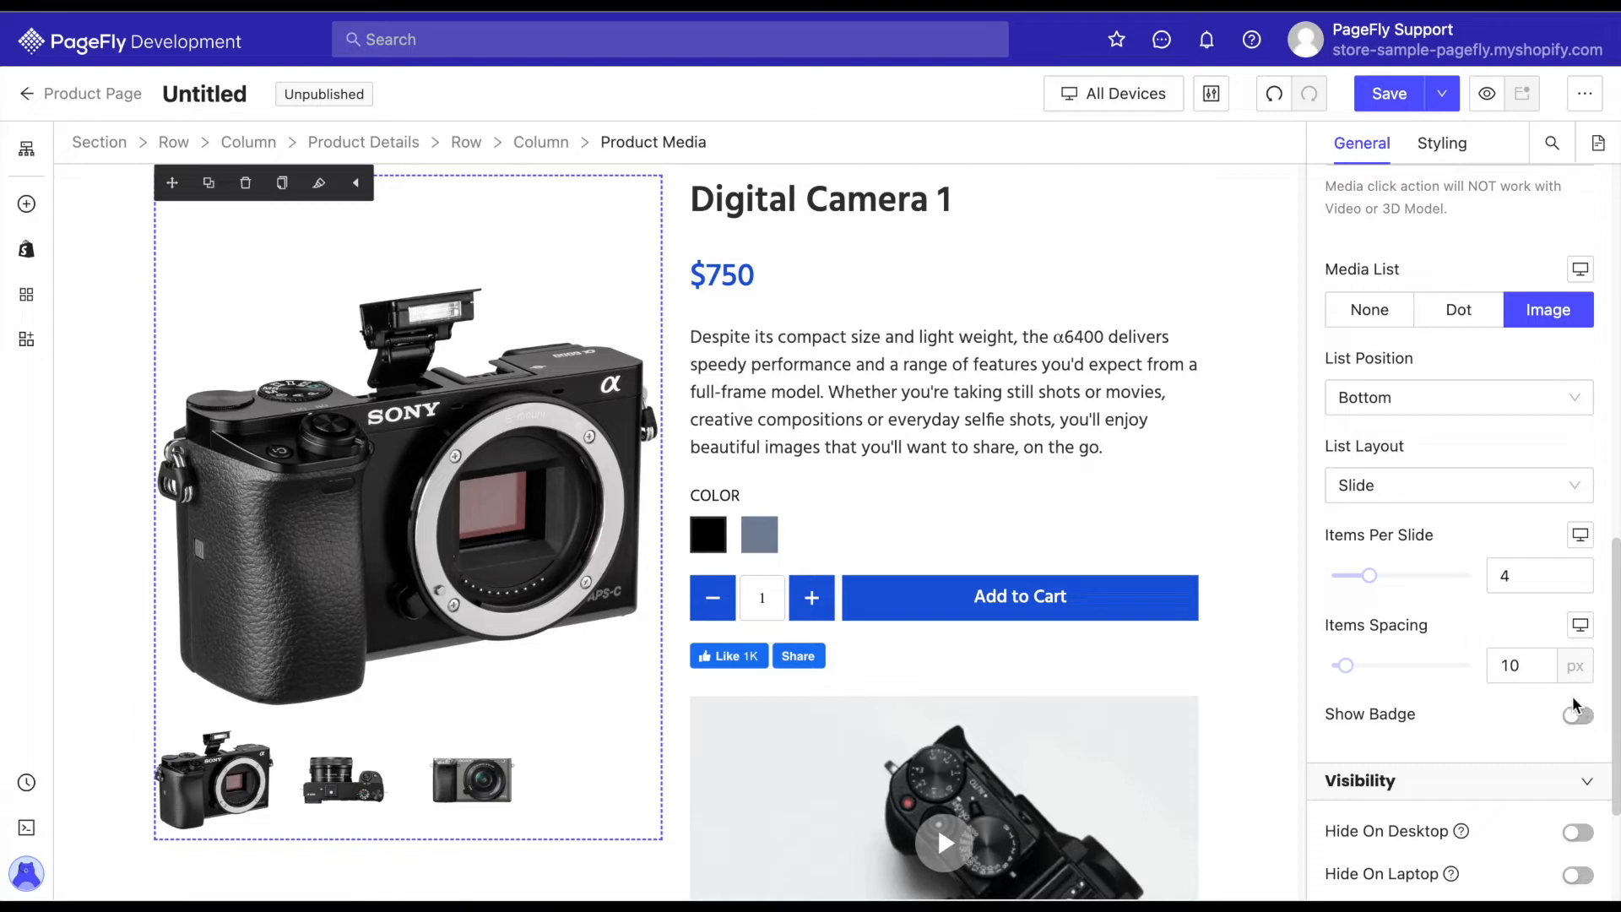
Try the product media badge in the upper-right, lower-left and lower-right corners of the image and switch the badge off again.
click(1576, 718)
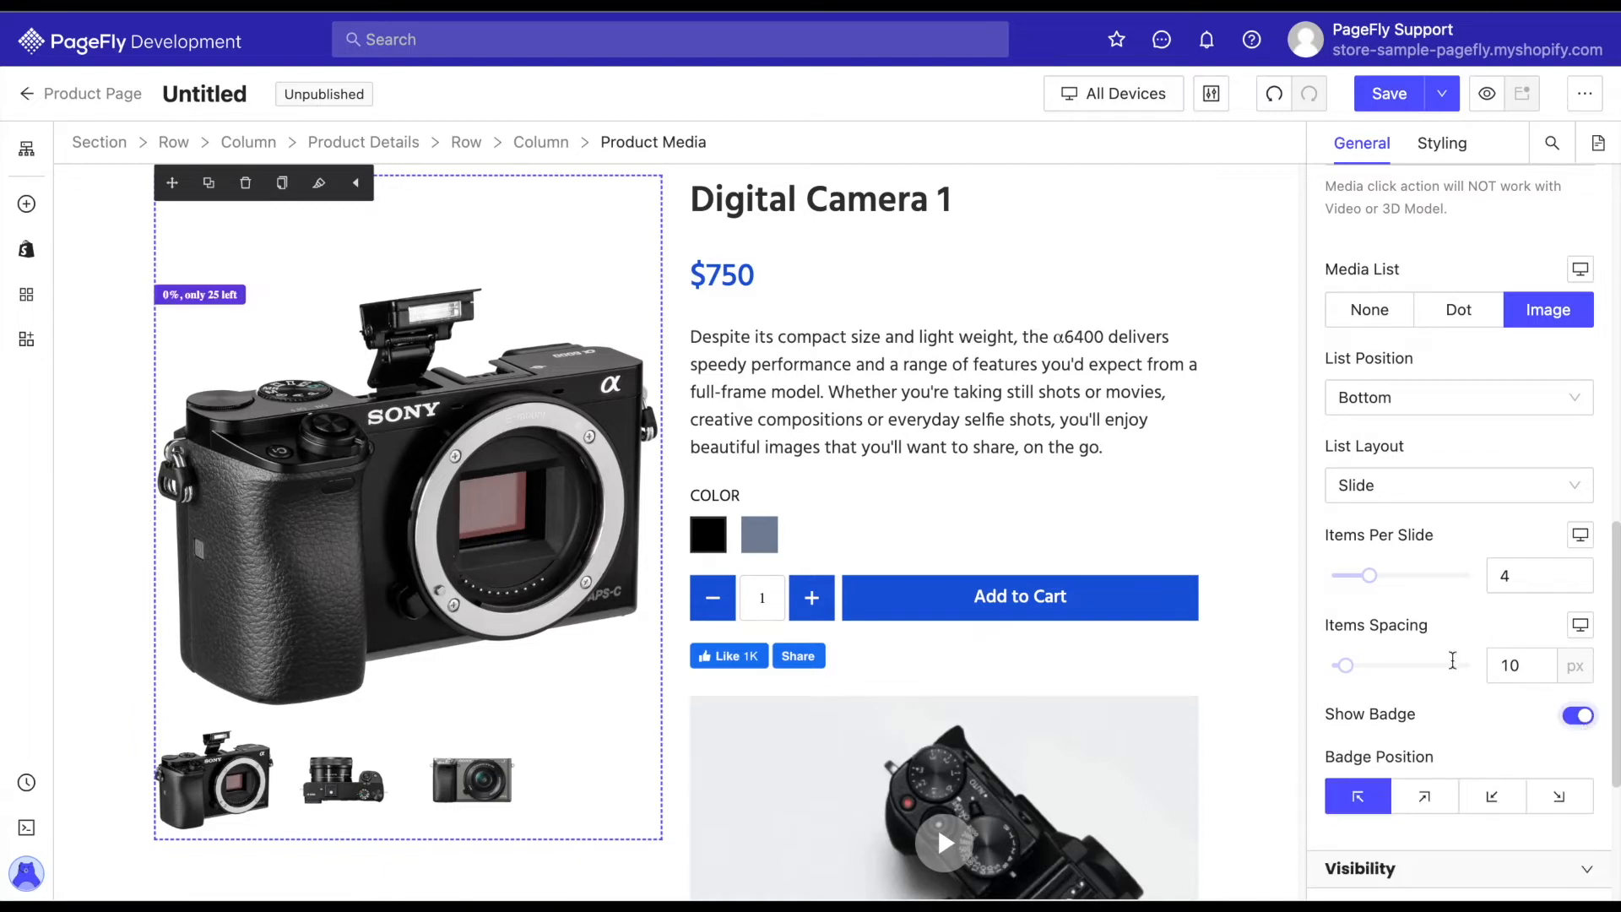
click(1433, 795)
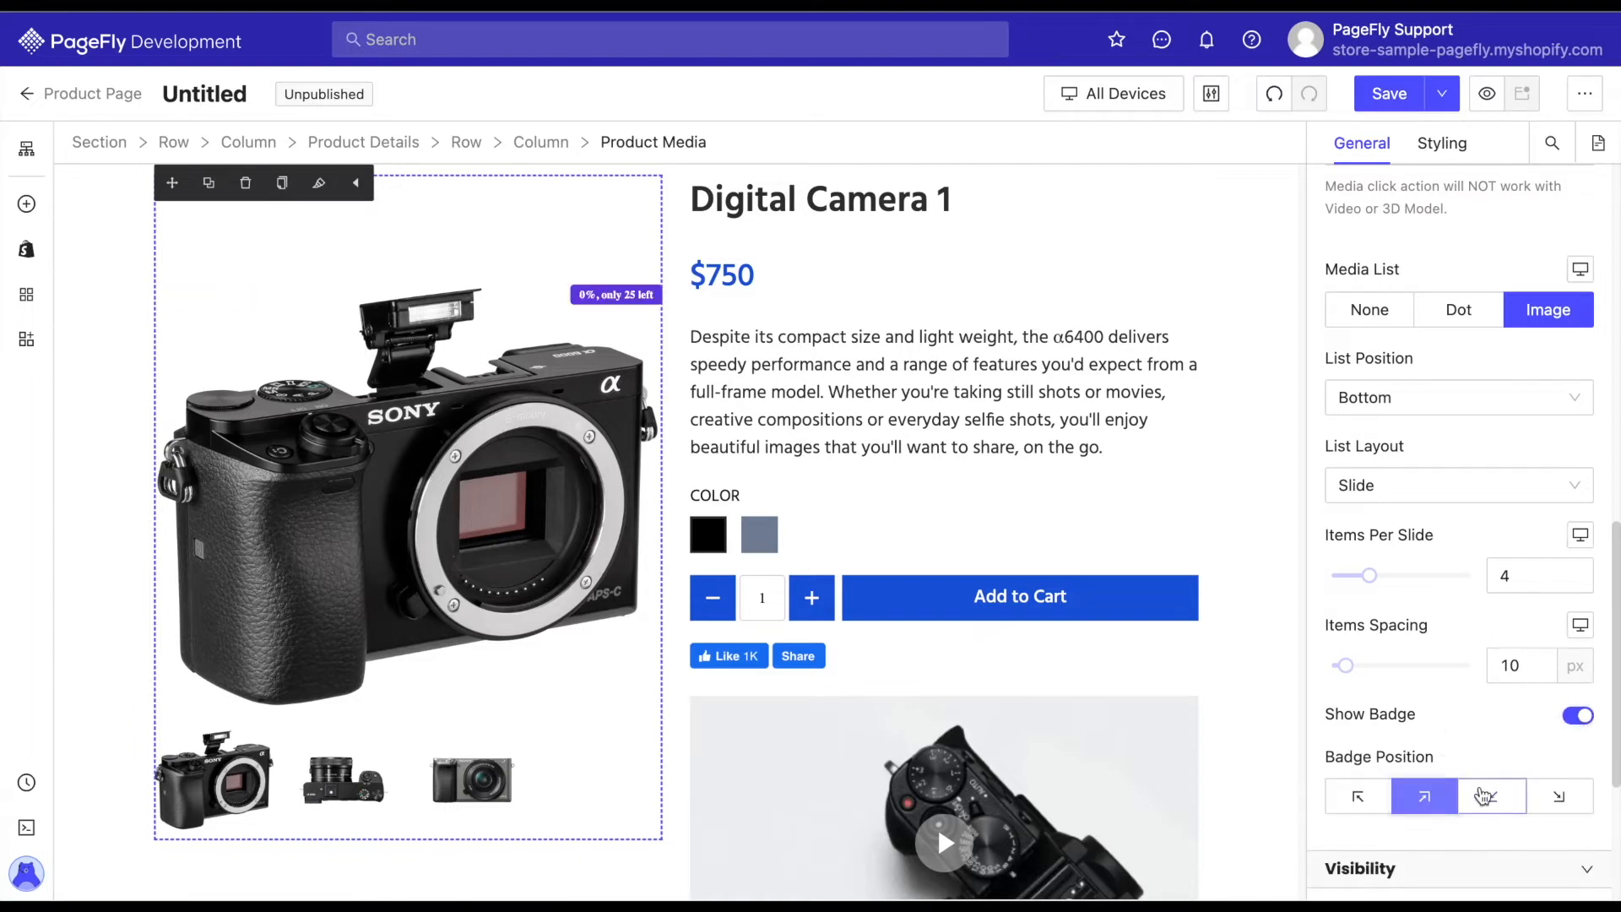
click(1493, 795)
click(1561, 798)
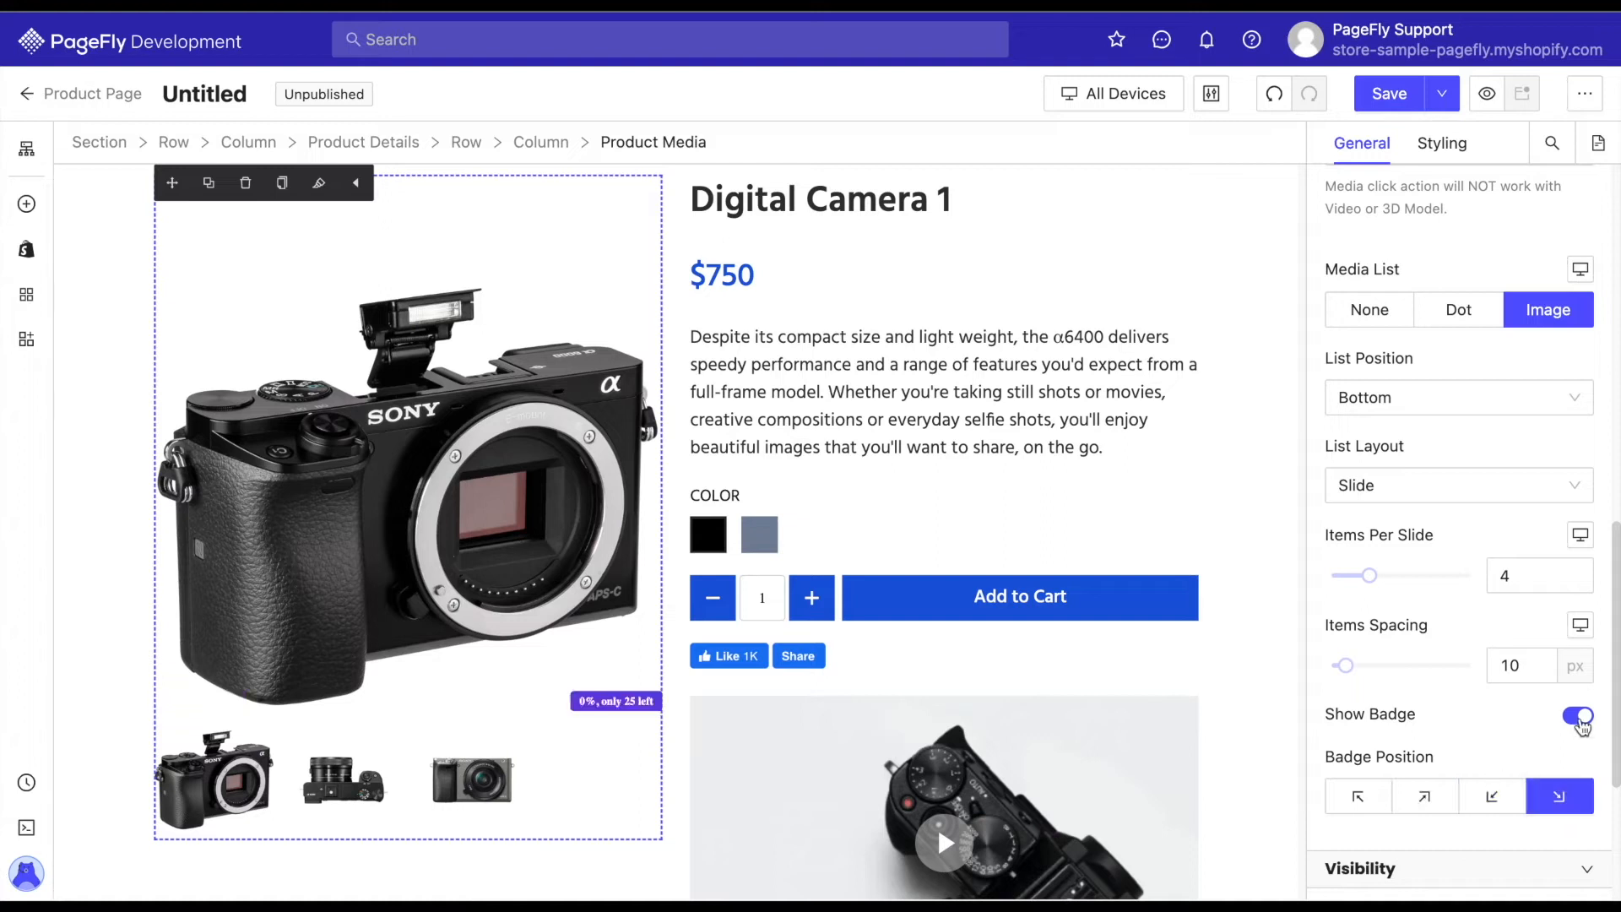
click(1579, 718)
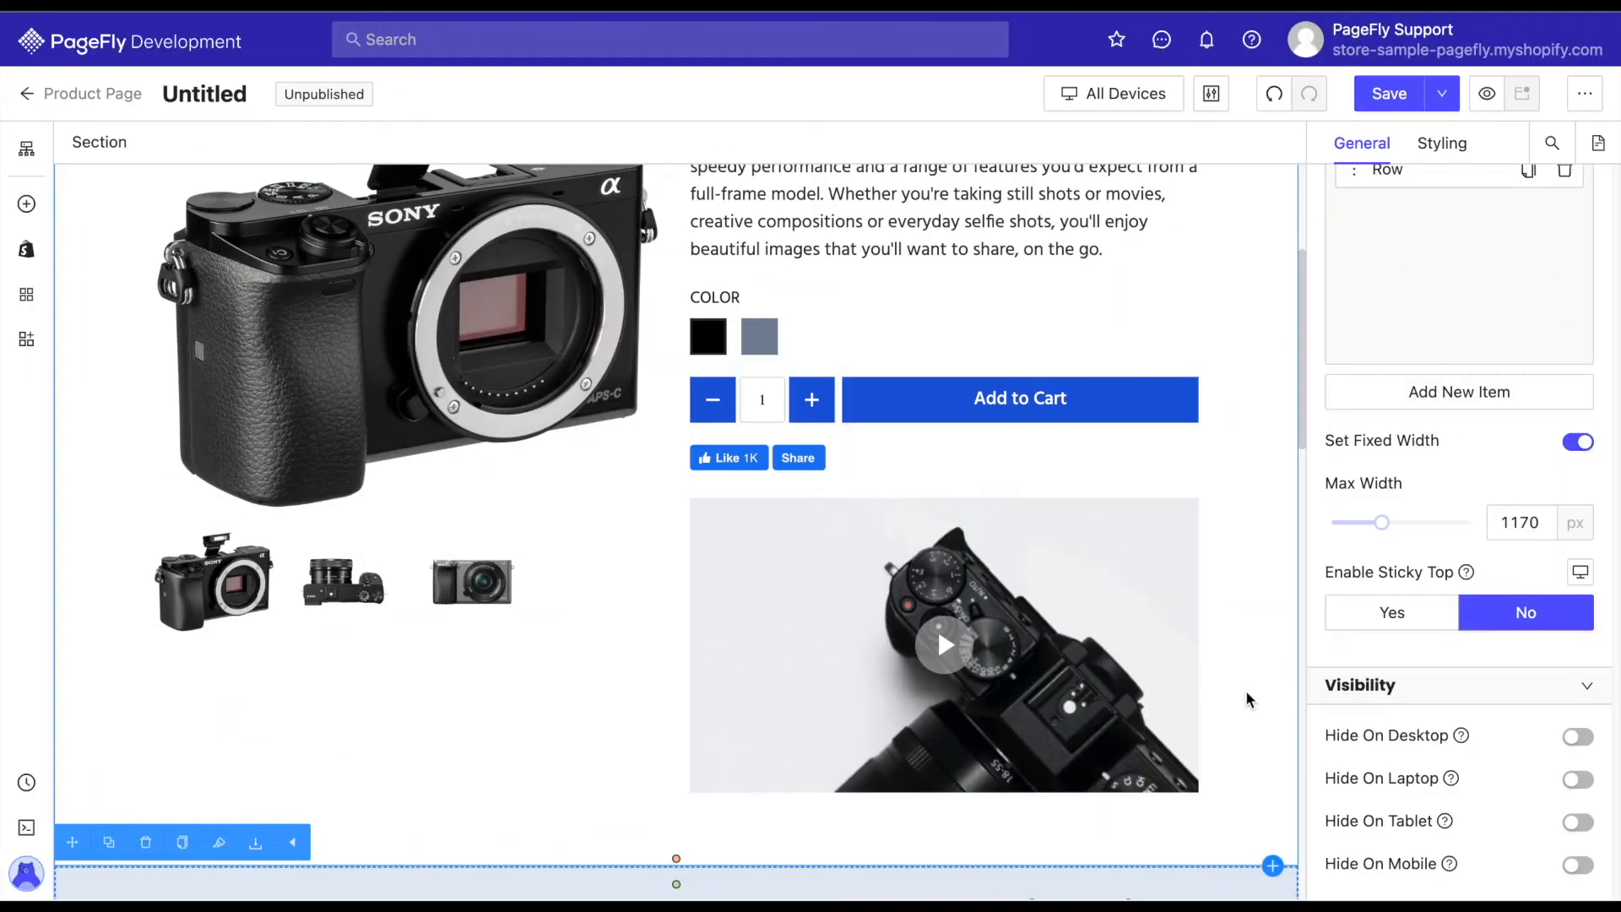
Delete the HTML video under the Facebook Like and Share buttons and the logo section below the product details.
click(1247, 699)
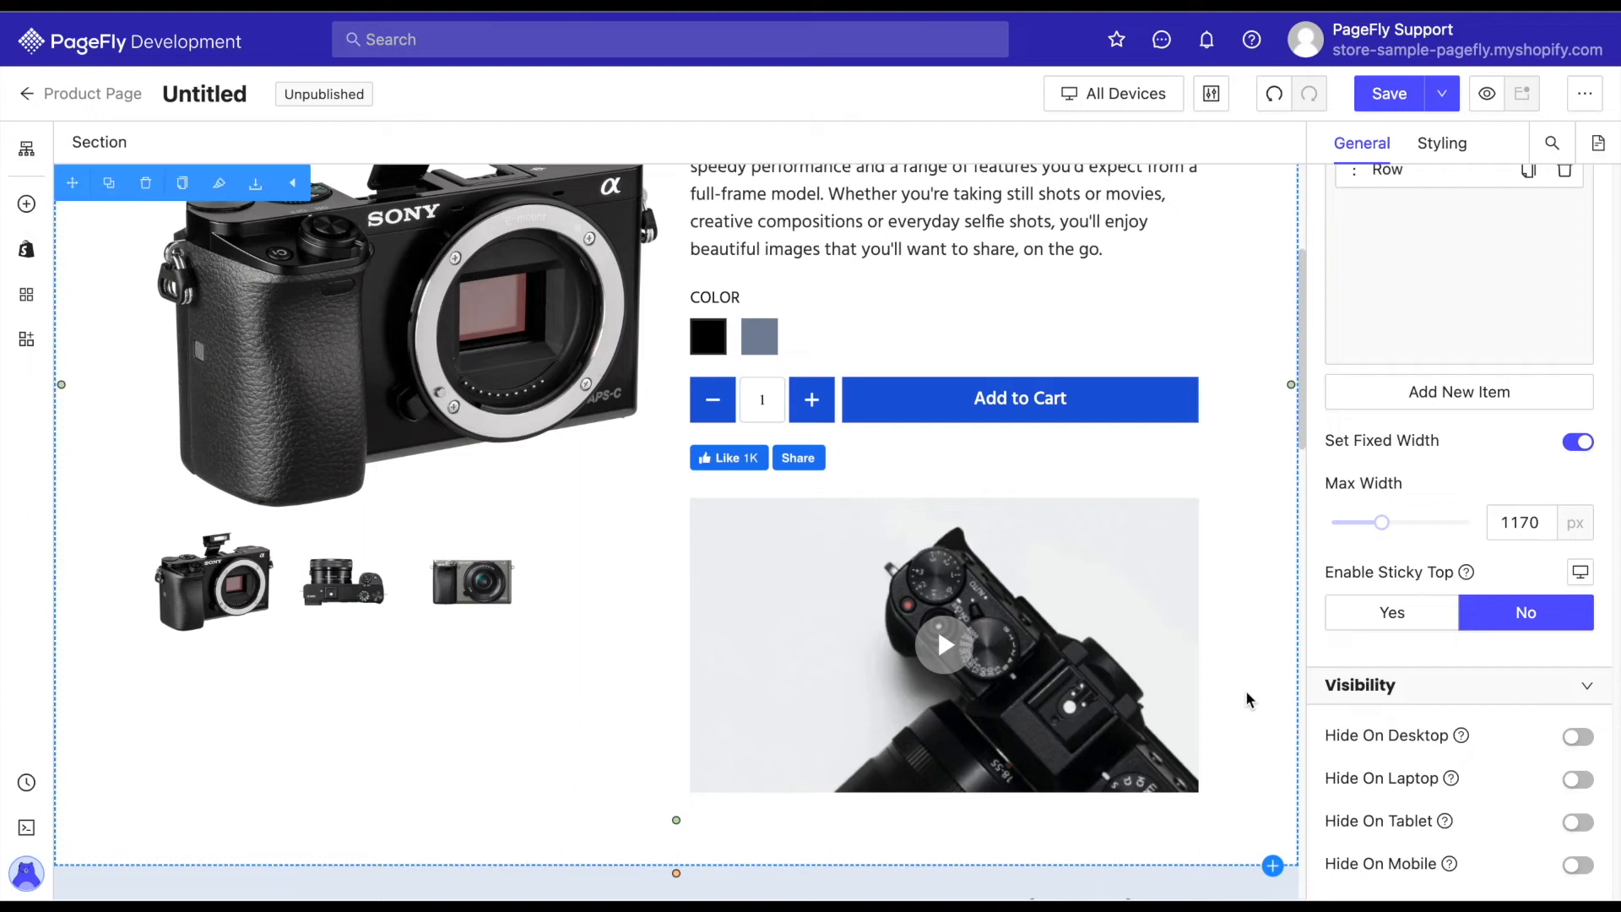
click(1090, 754)
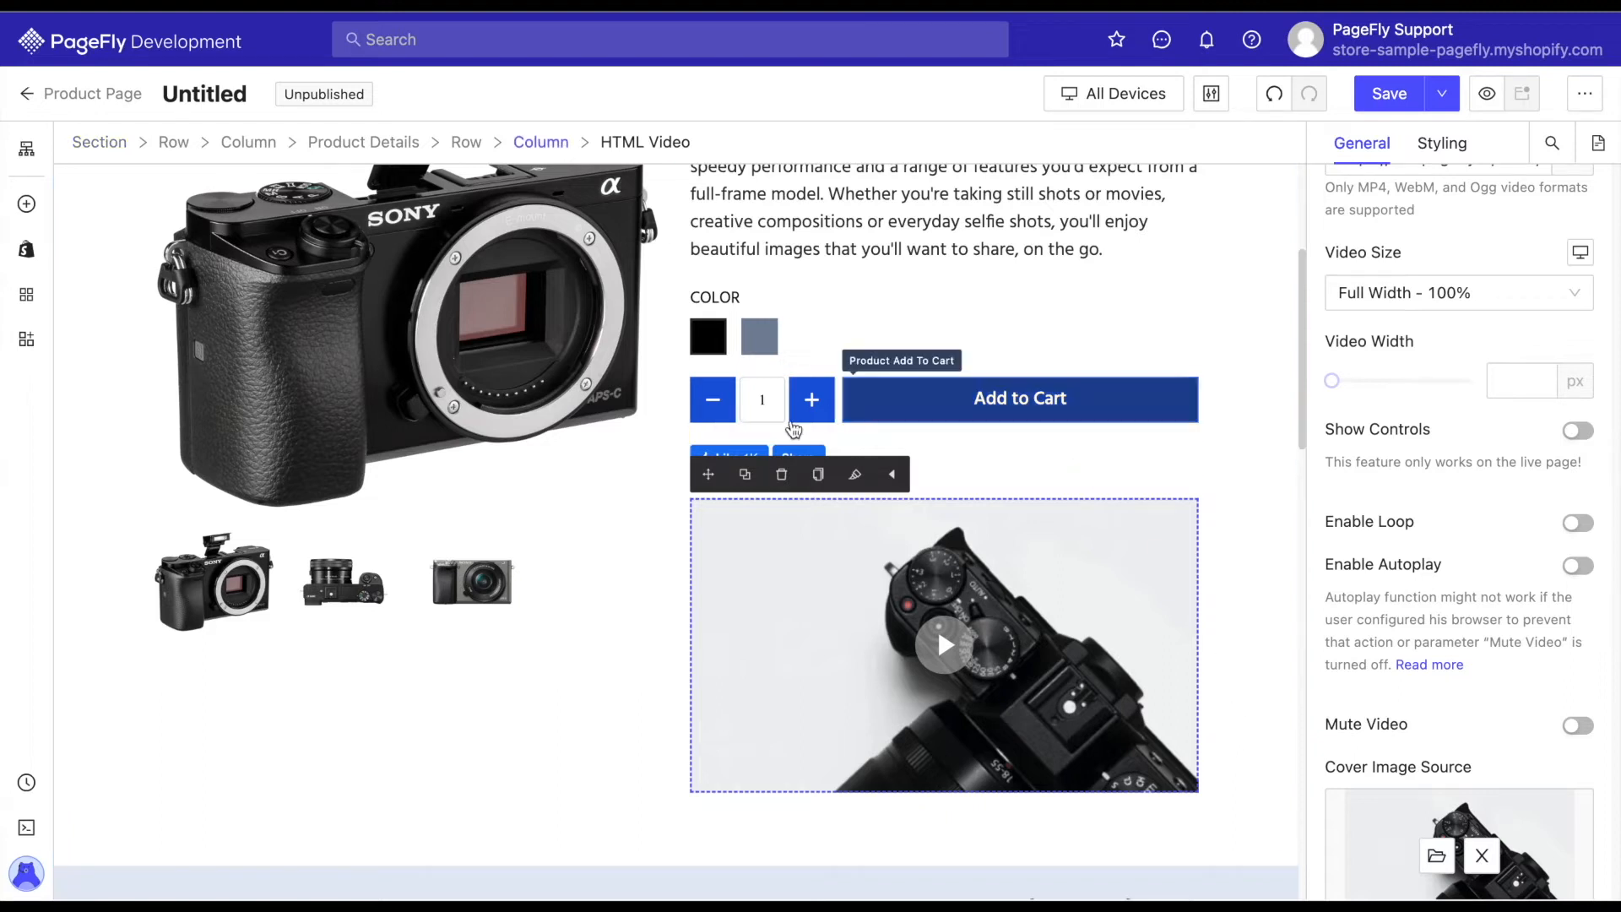
click(784, 486)
scroll(931, 652, down, 1)
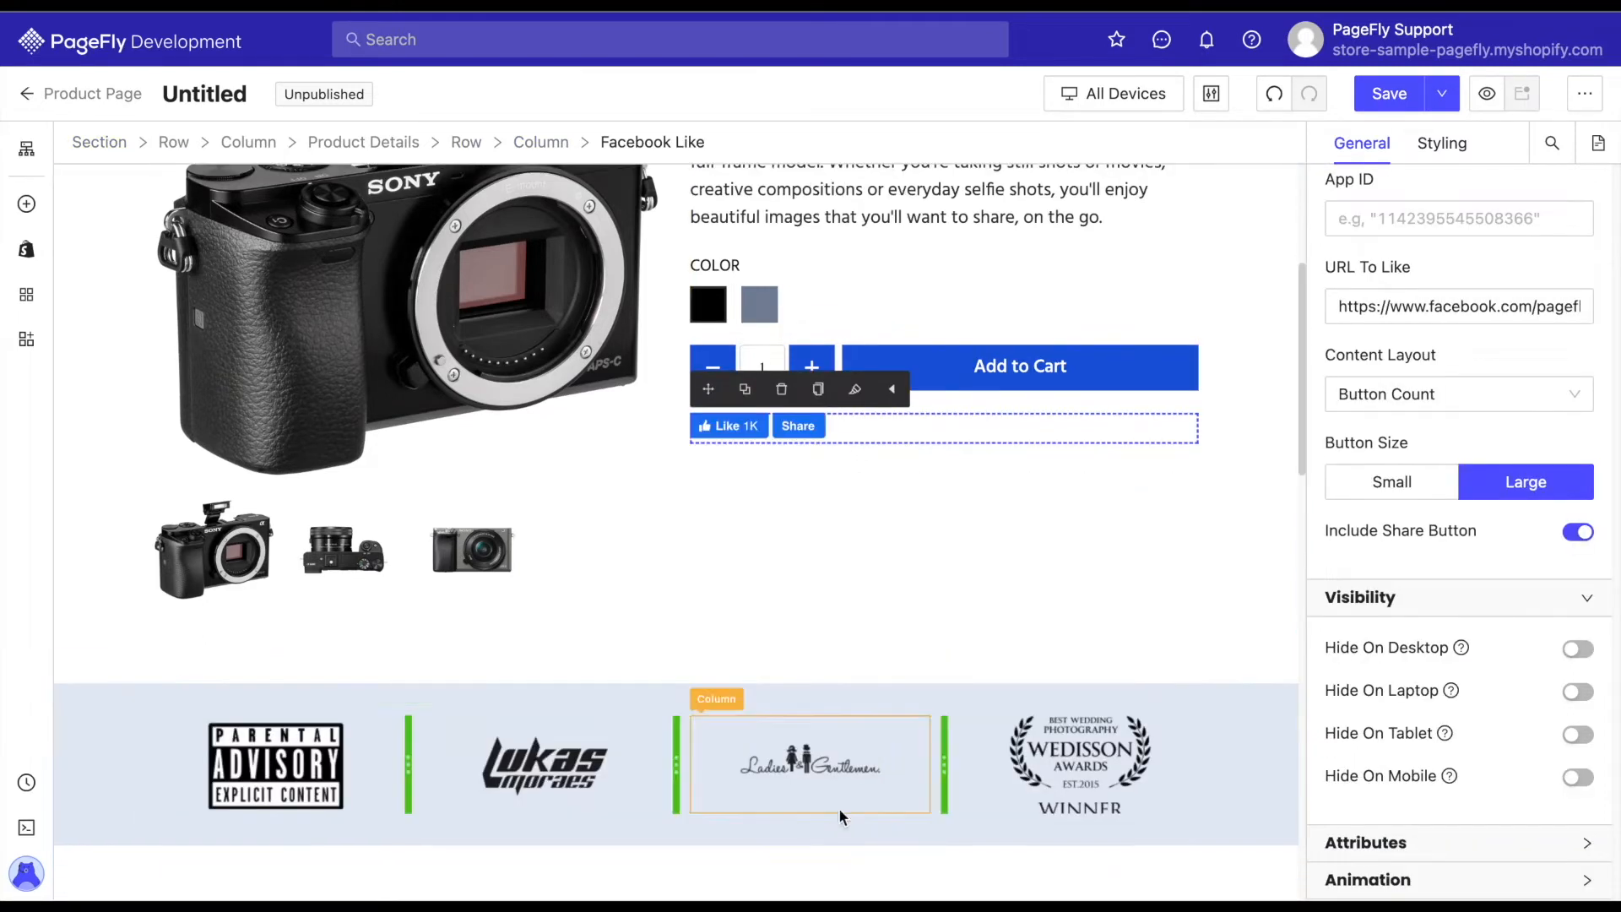
click(1233, 753)
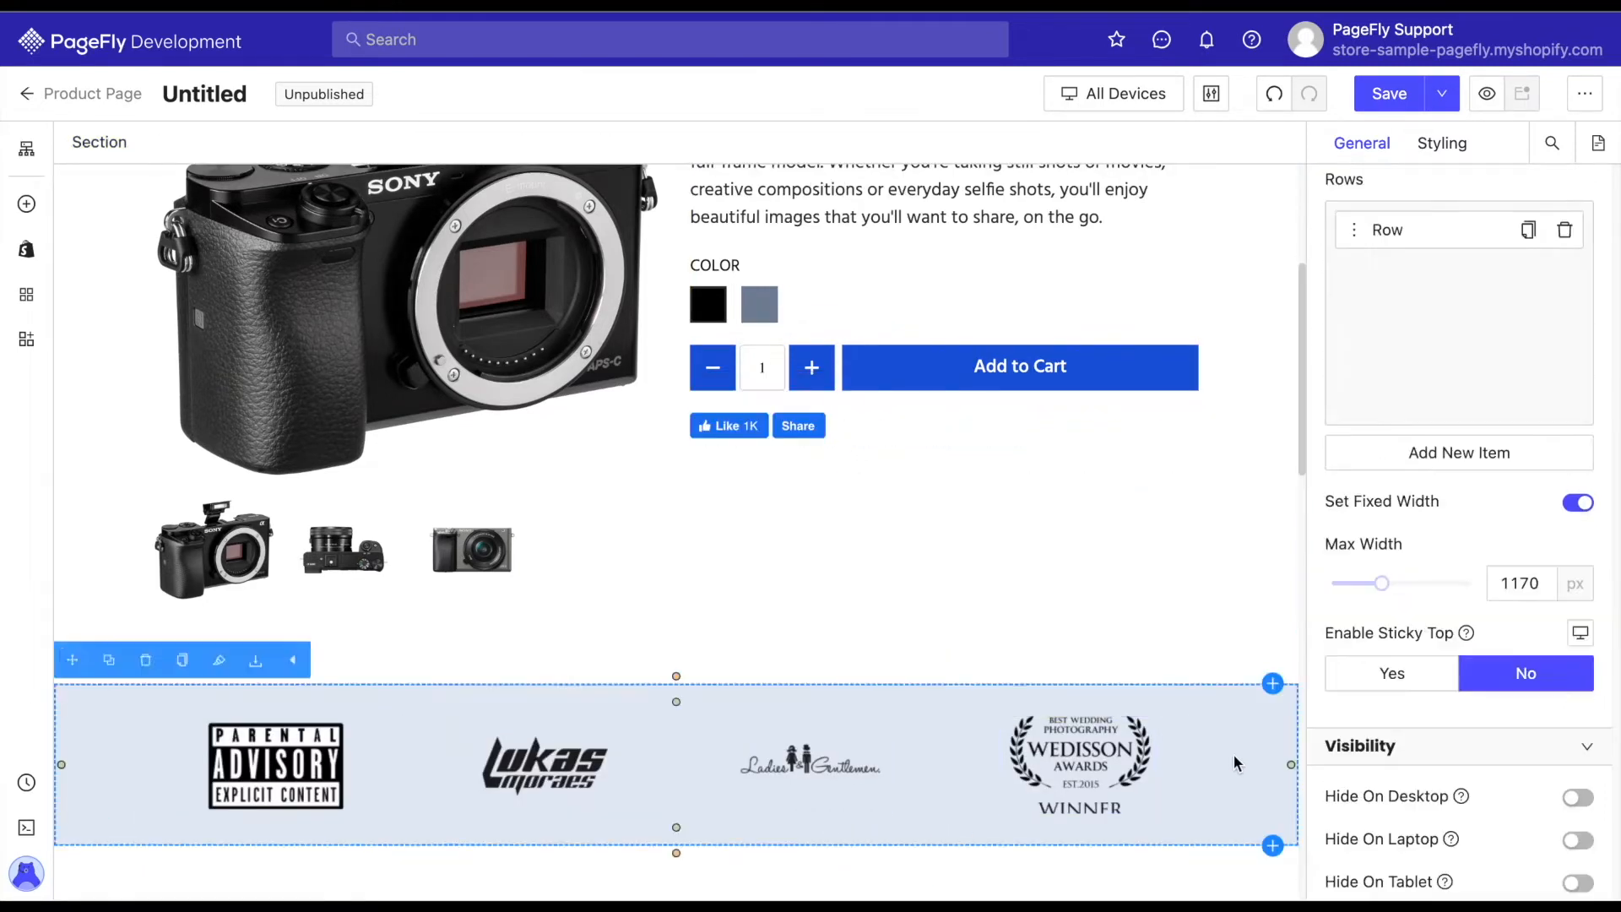
key(Delete)
Insert the pre-made Beyond section from the Trust Badge category directly below the product details section.
scroll(1148, 598, up, 1)
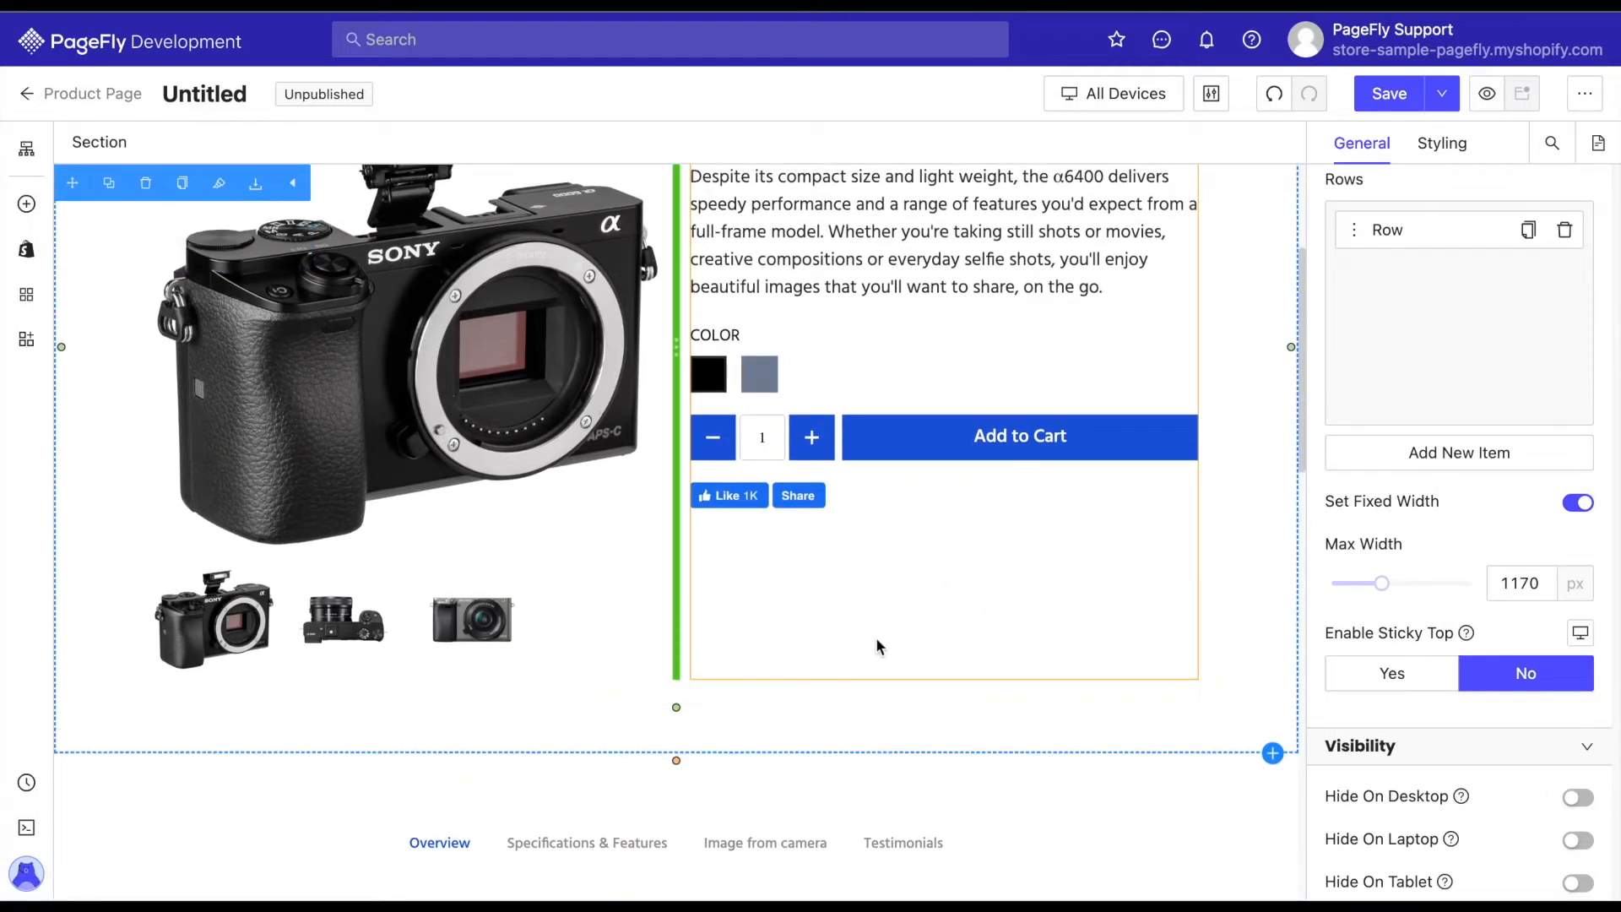
click(1273, 752)
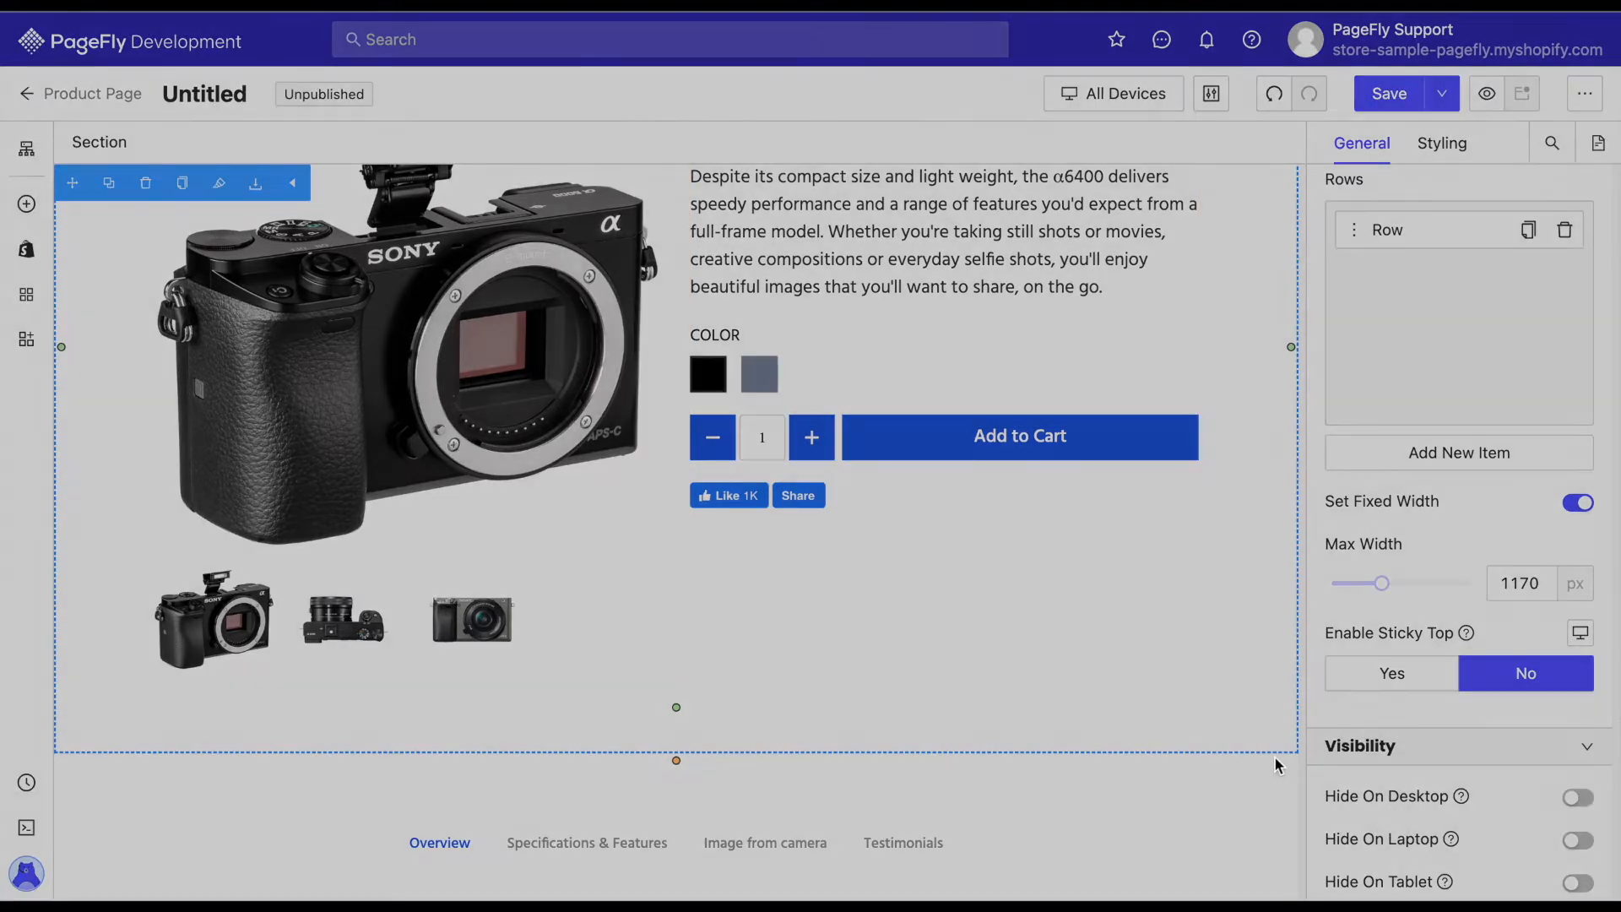
scroll(487, 445, down, 10)
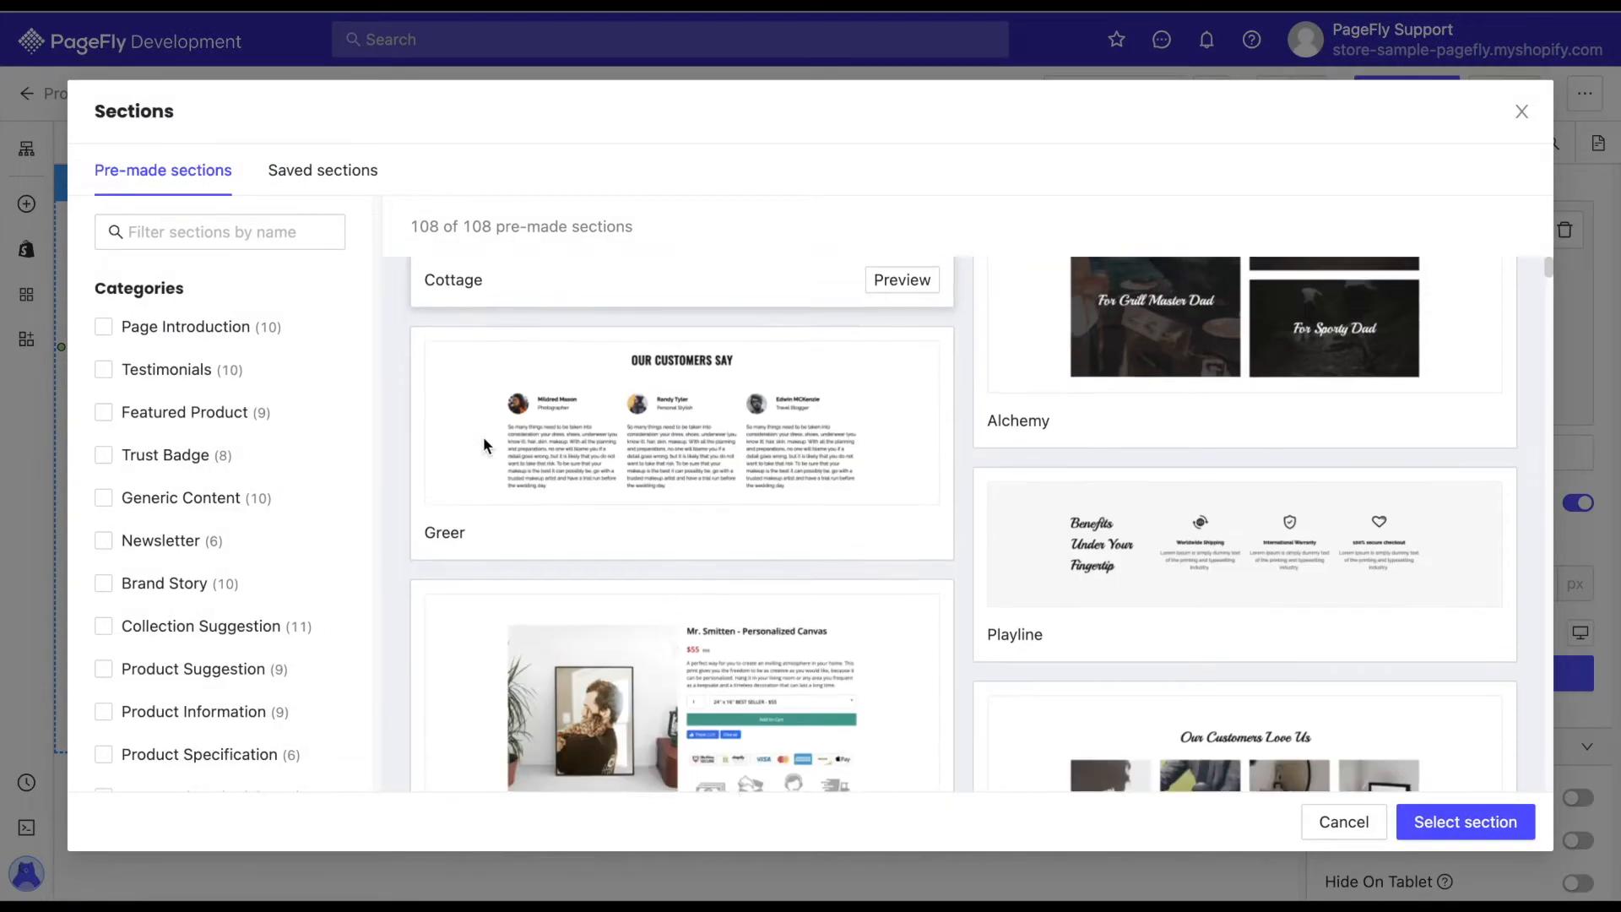
scroll(493, 386, down, 3)
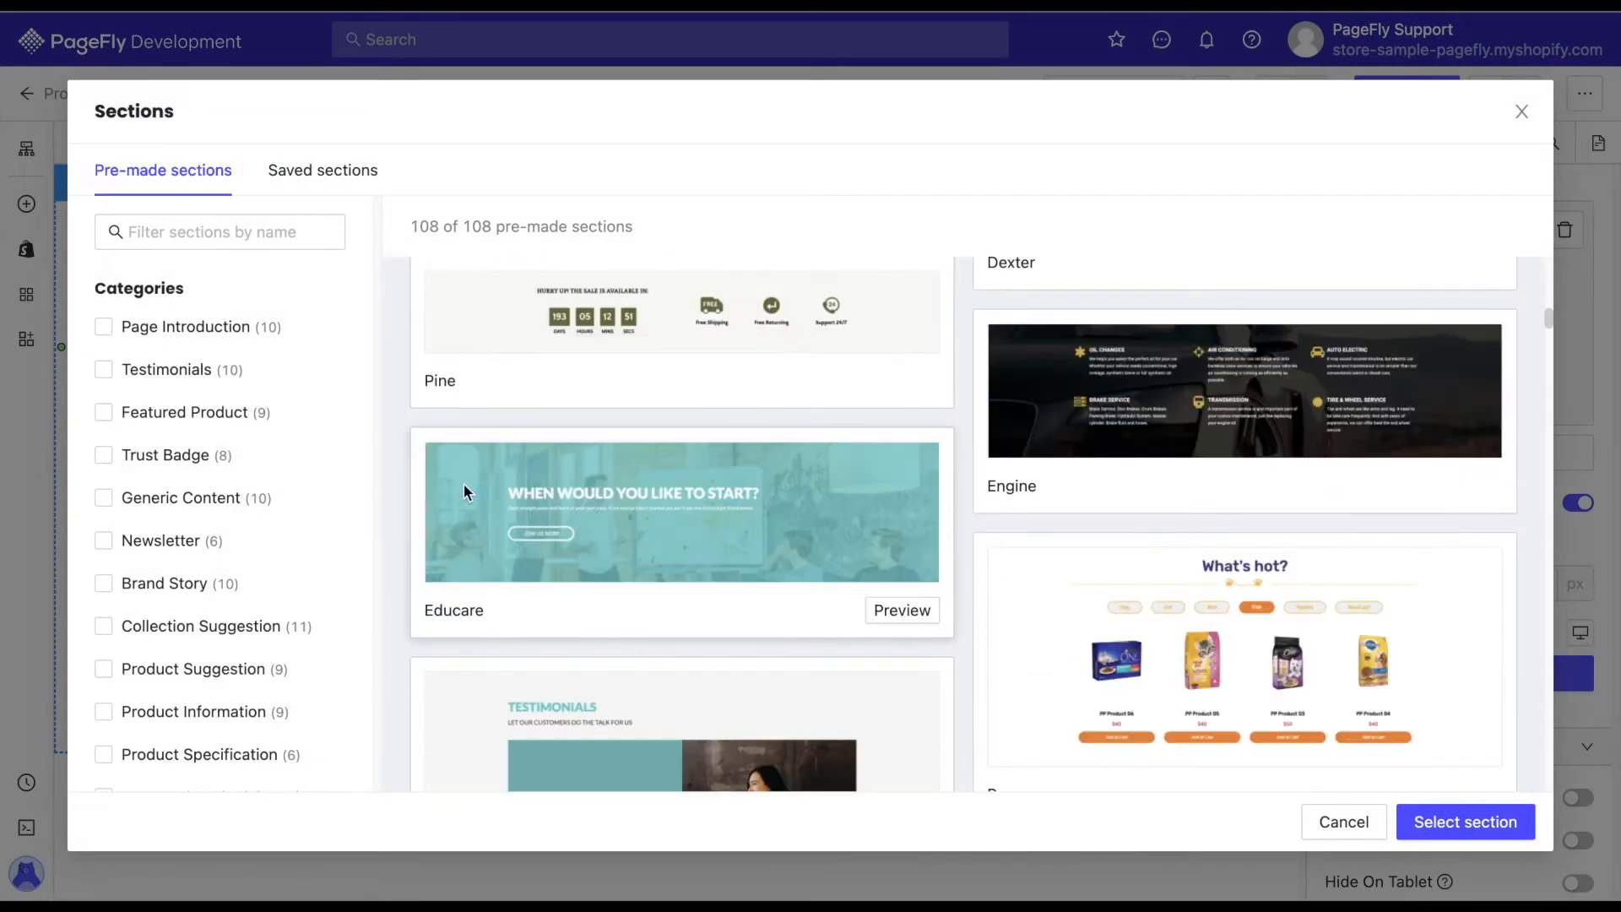
click(147, 461)
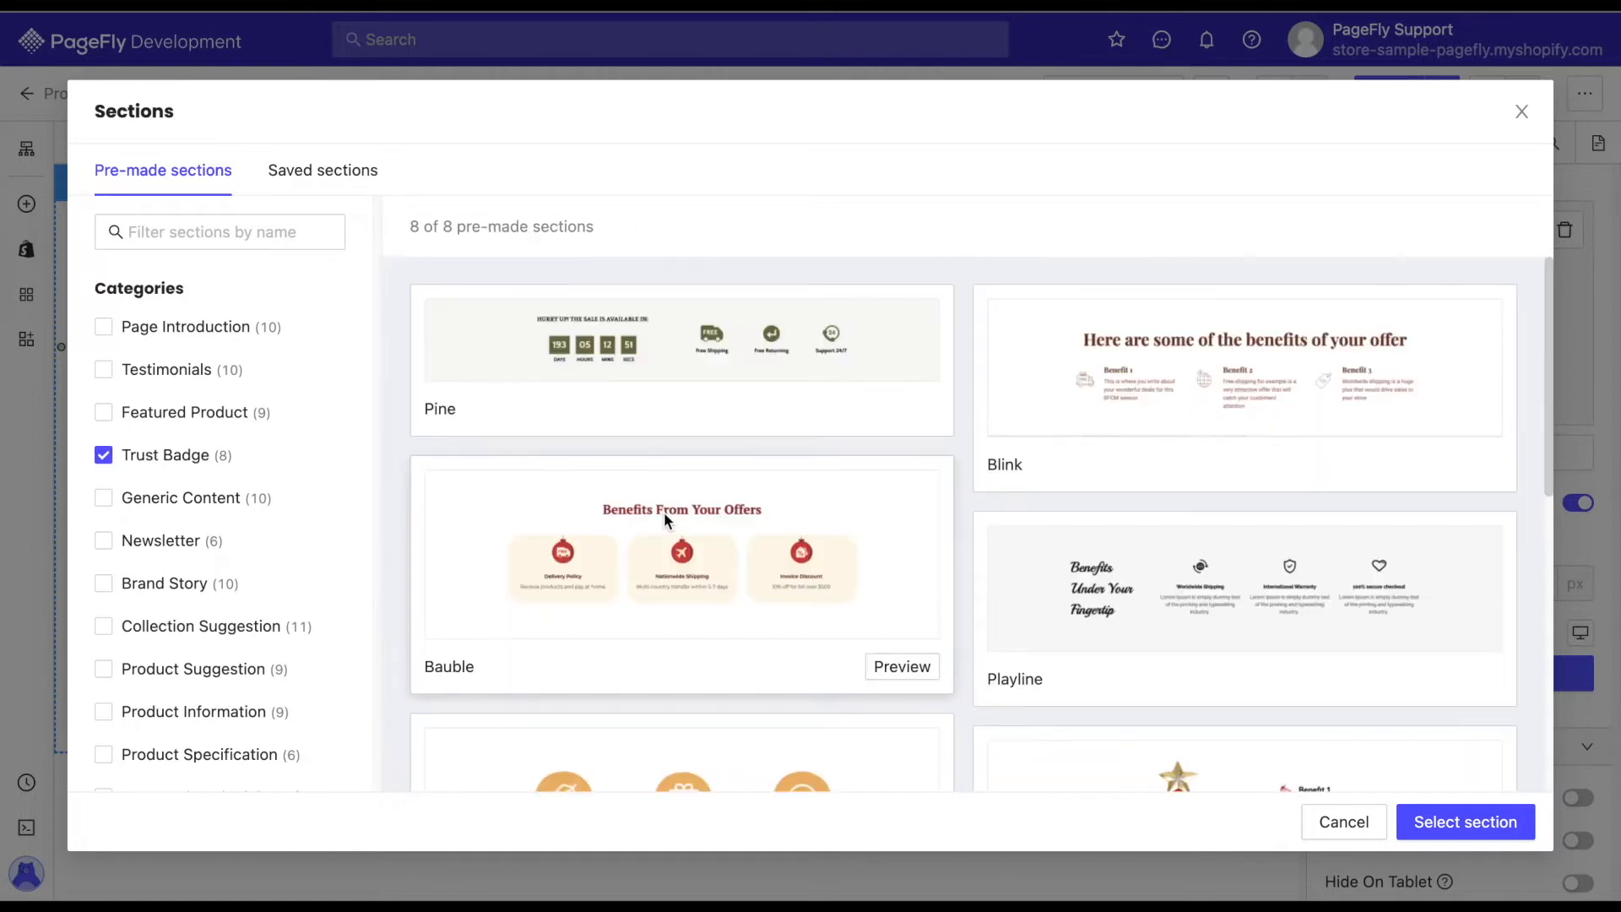
scroll(664, 511, down, 6)
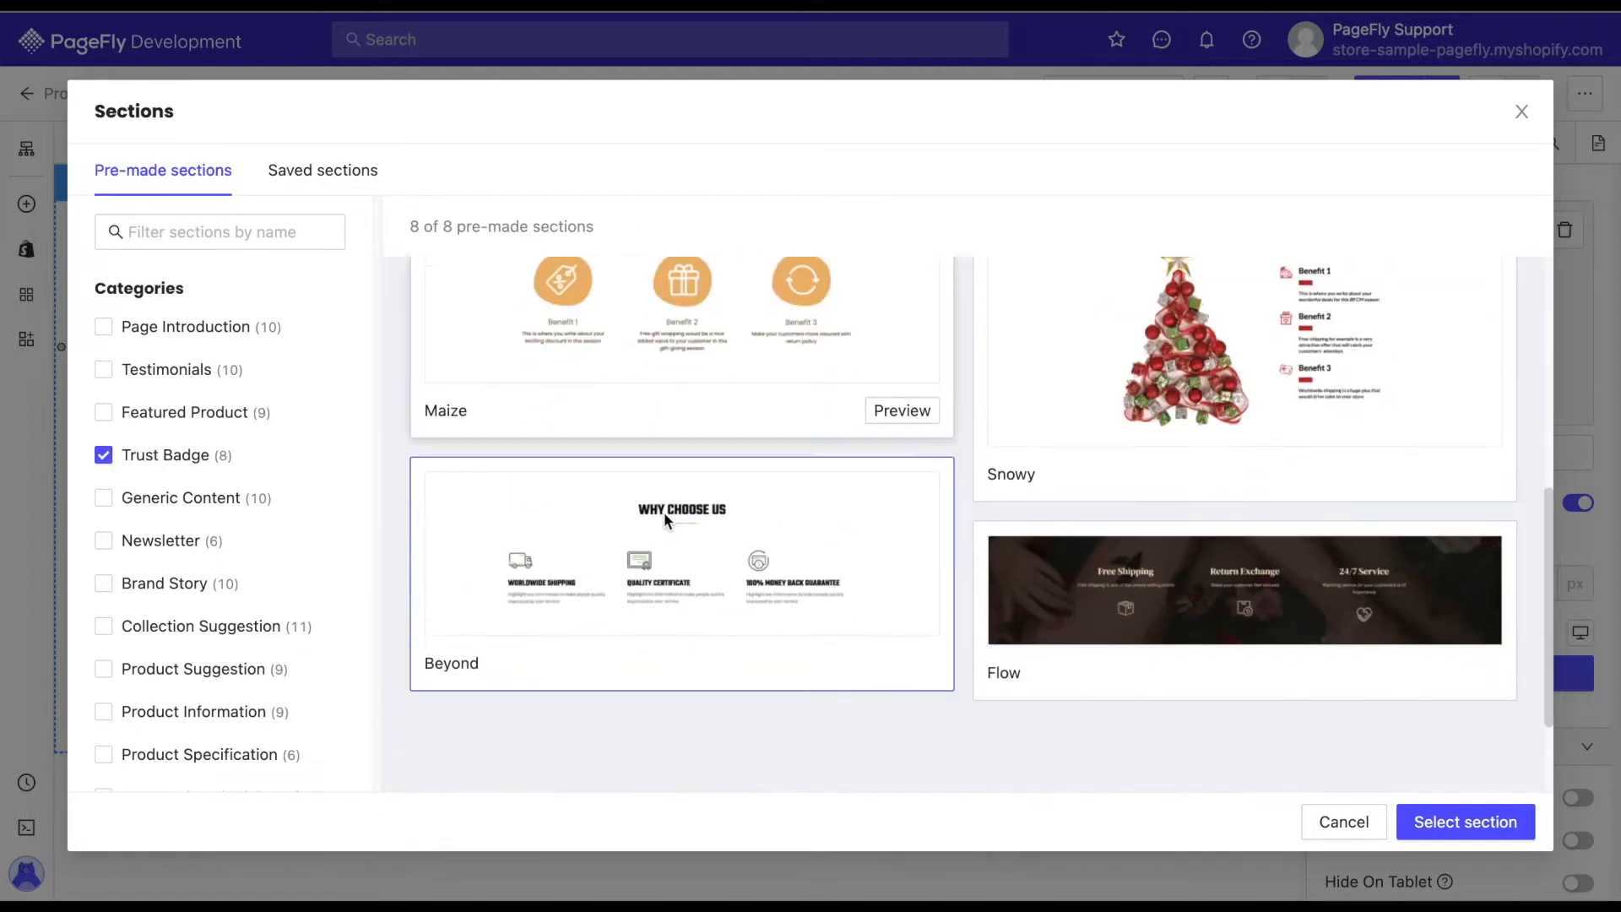
click(755, 579)
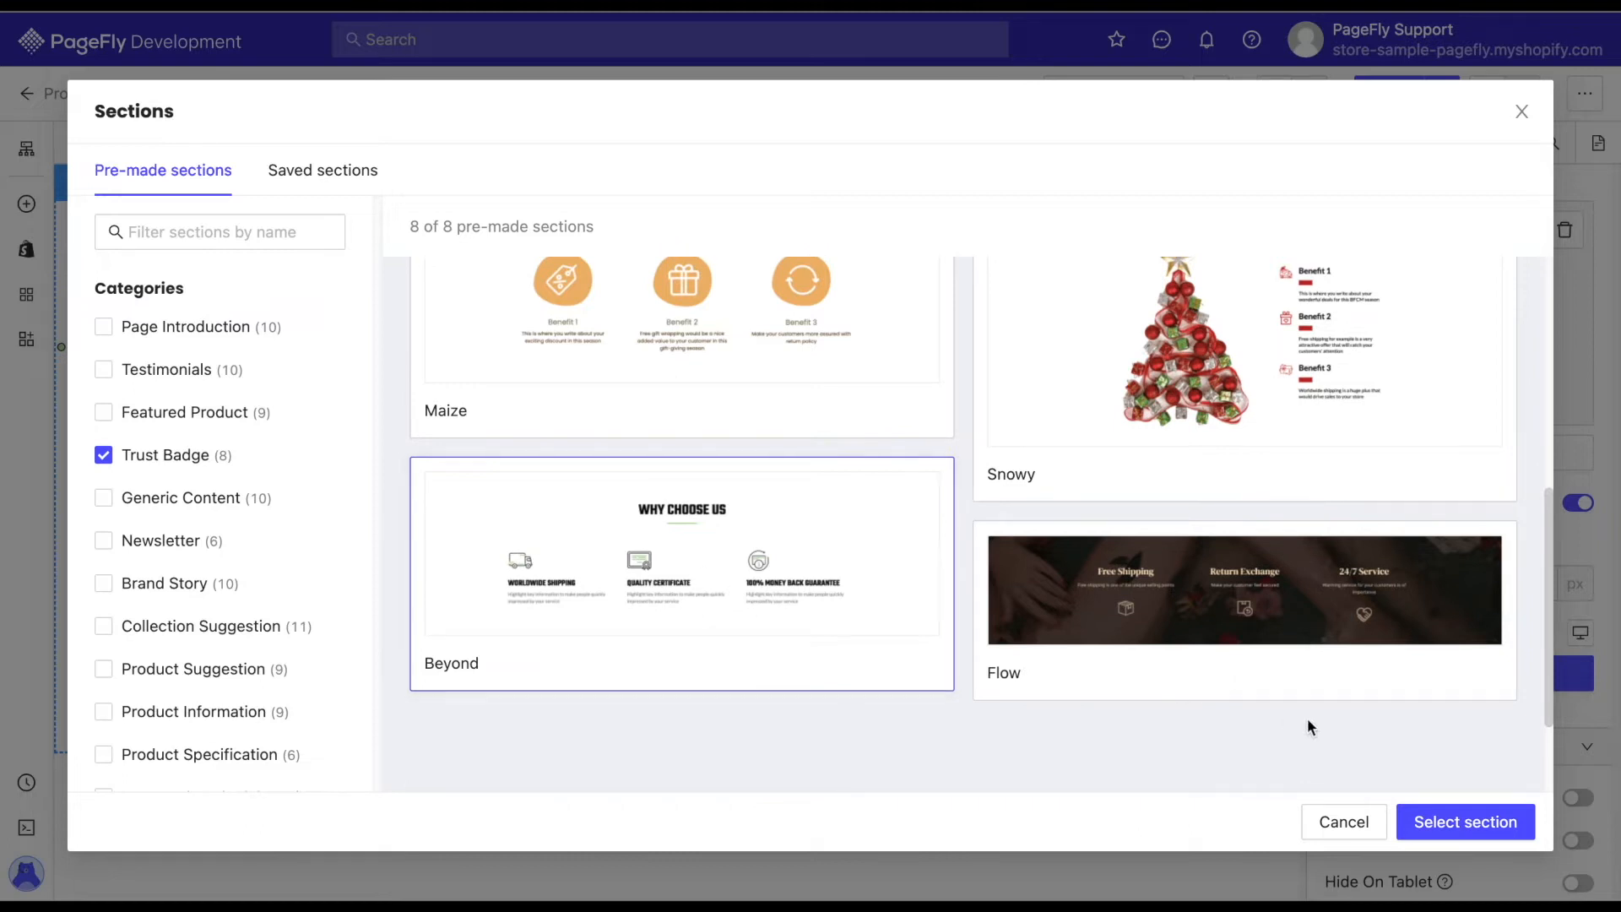
click(1467, 826)
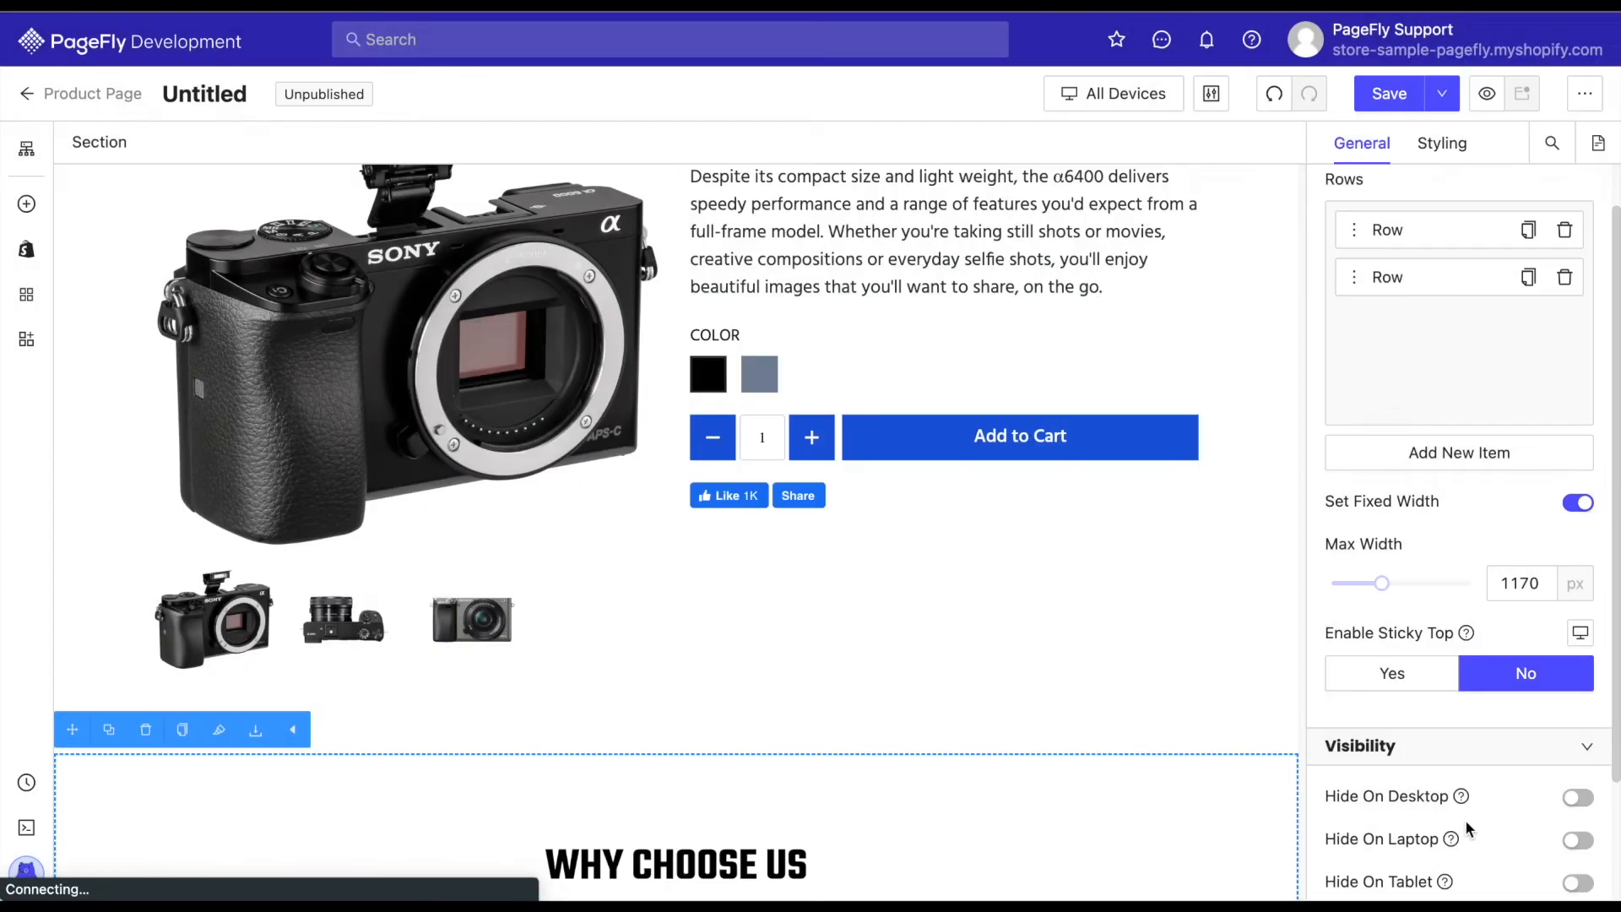
Move the three-item content list from the Why Choose Us section into the product details column, beneath the Facebook buttons.
scroll(1223, 797, down, 3)
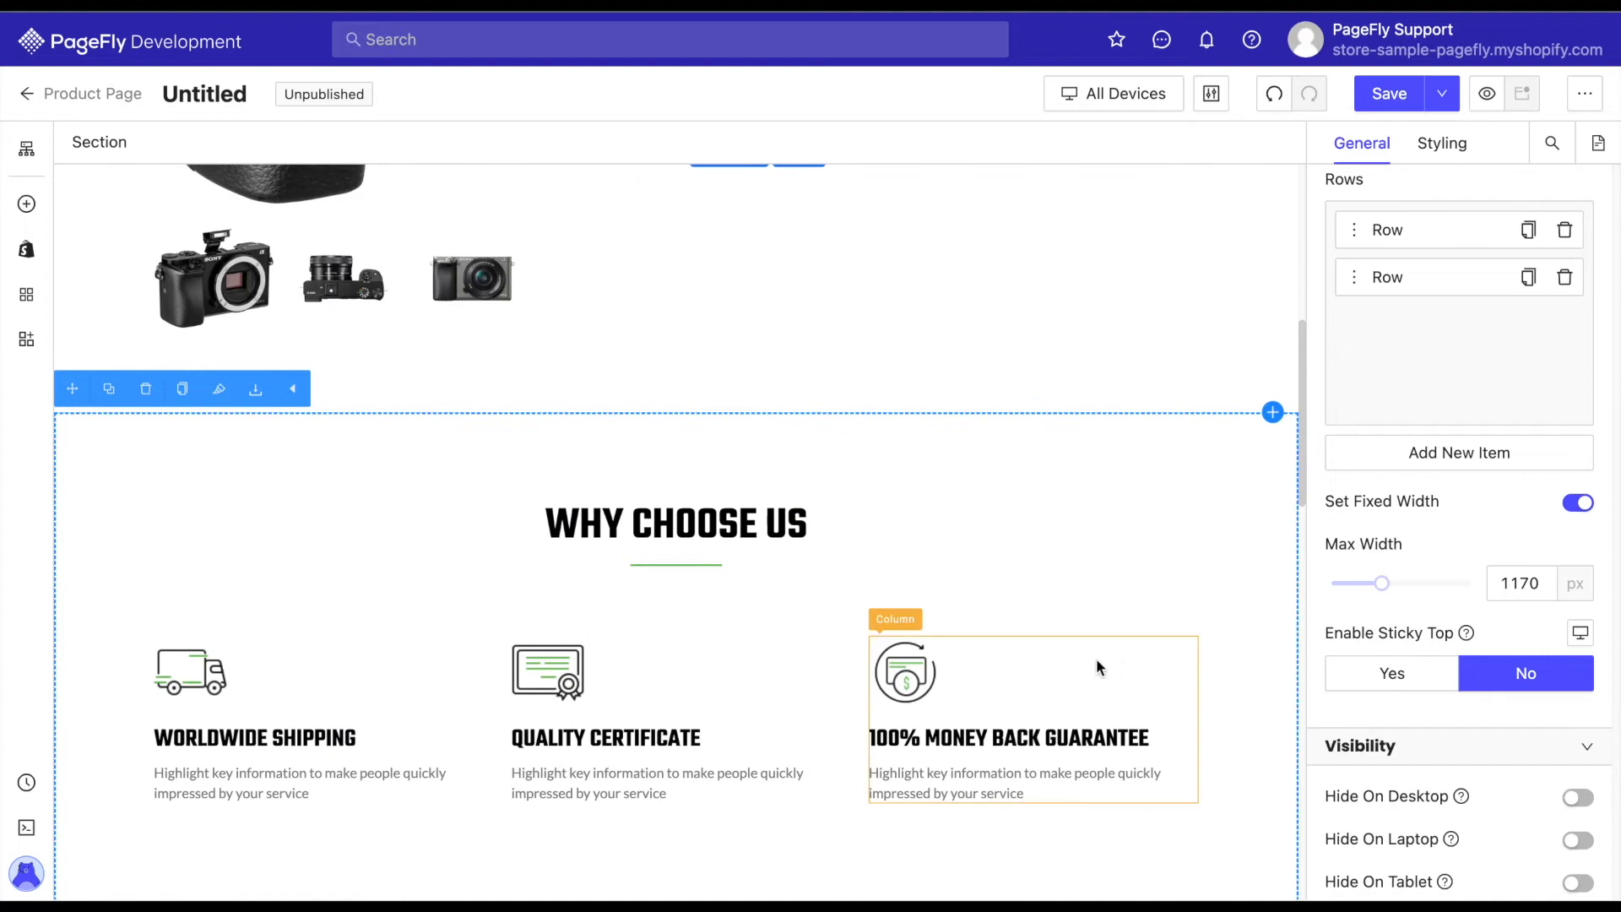
click(419, 689)
click(377, 143)
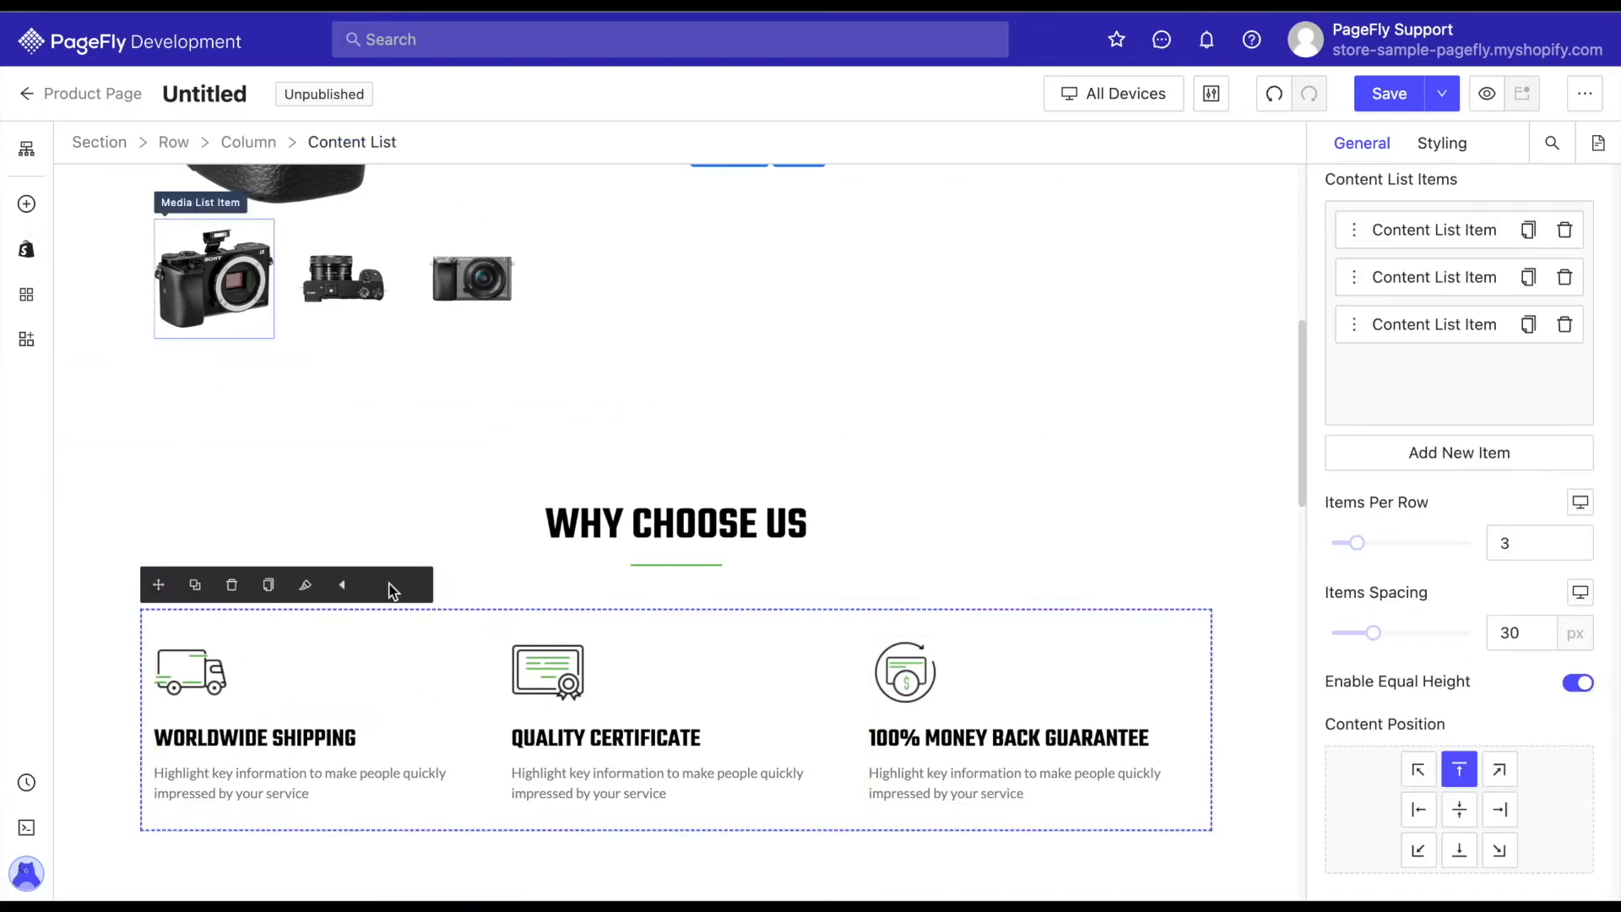
drag(189, 497, 764, 204)
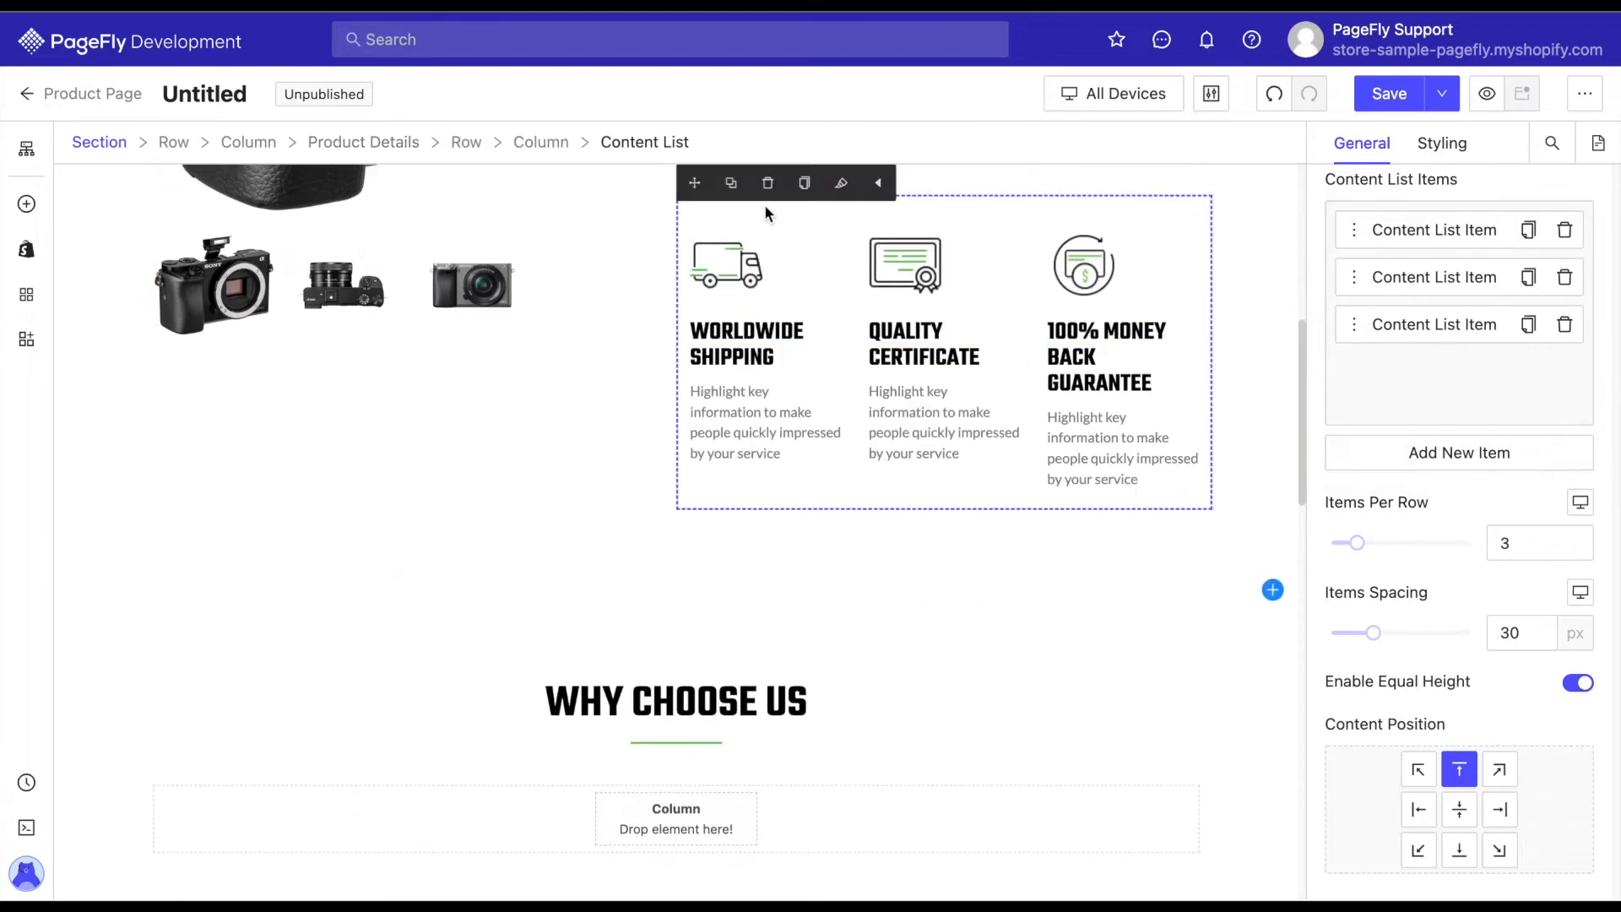
Rewrite the first content list heading in title case as "Worldwide Shipping".
scroll(764, 204, up, 2)
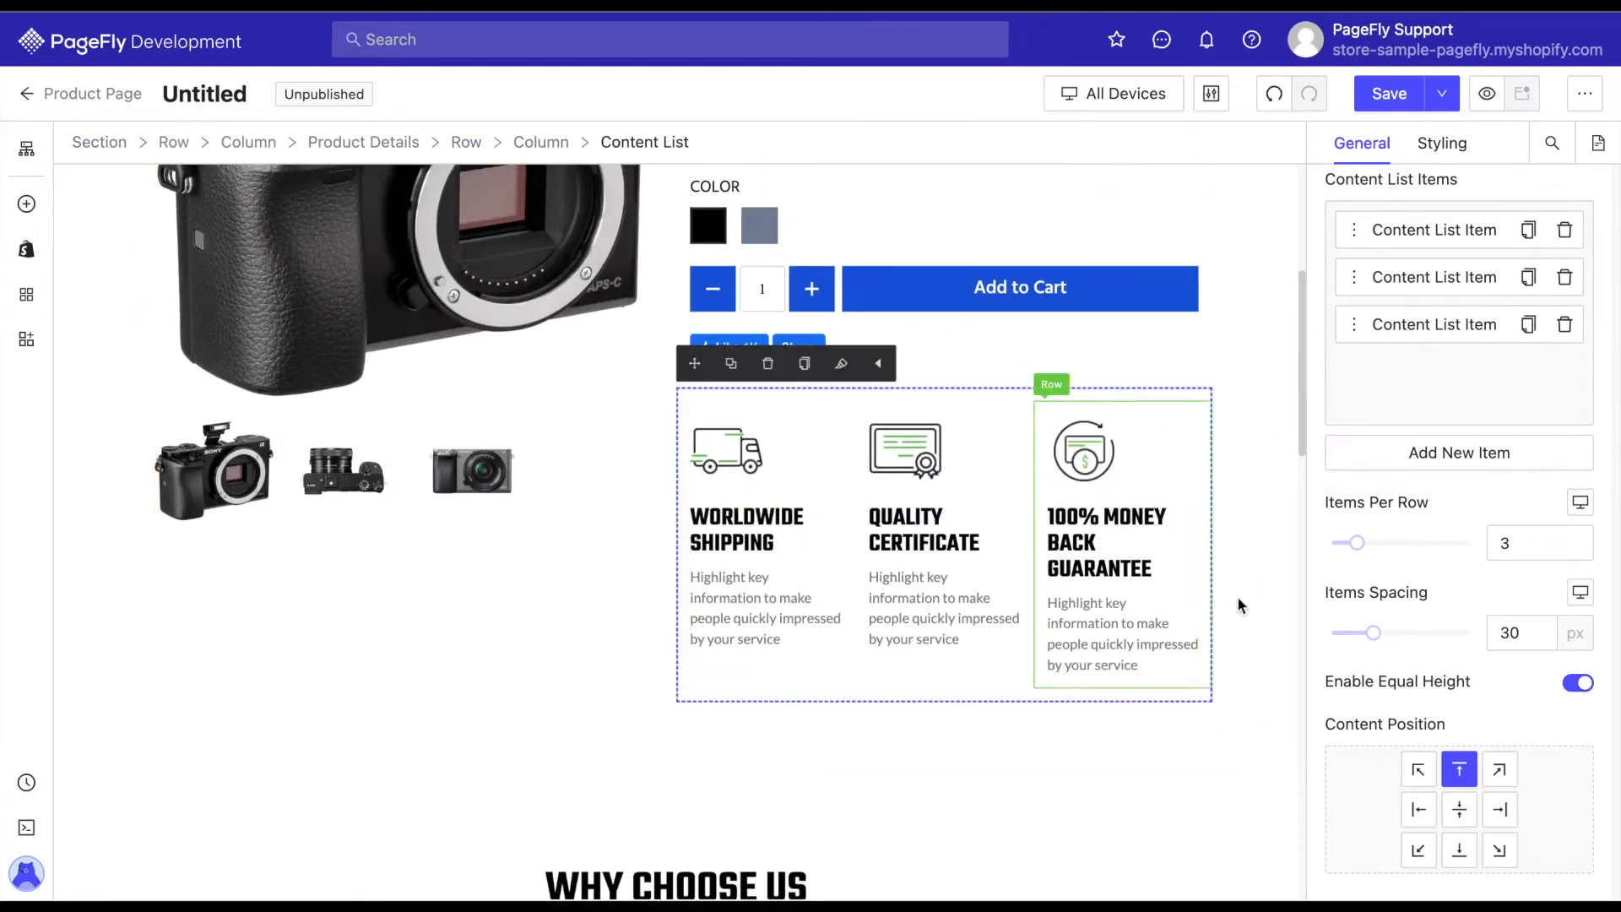
key(BackSpace)
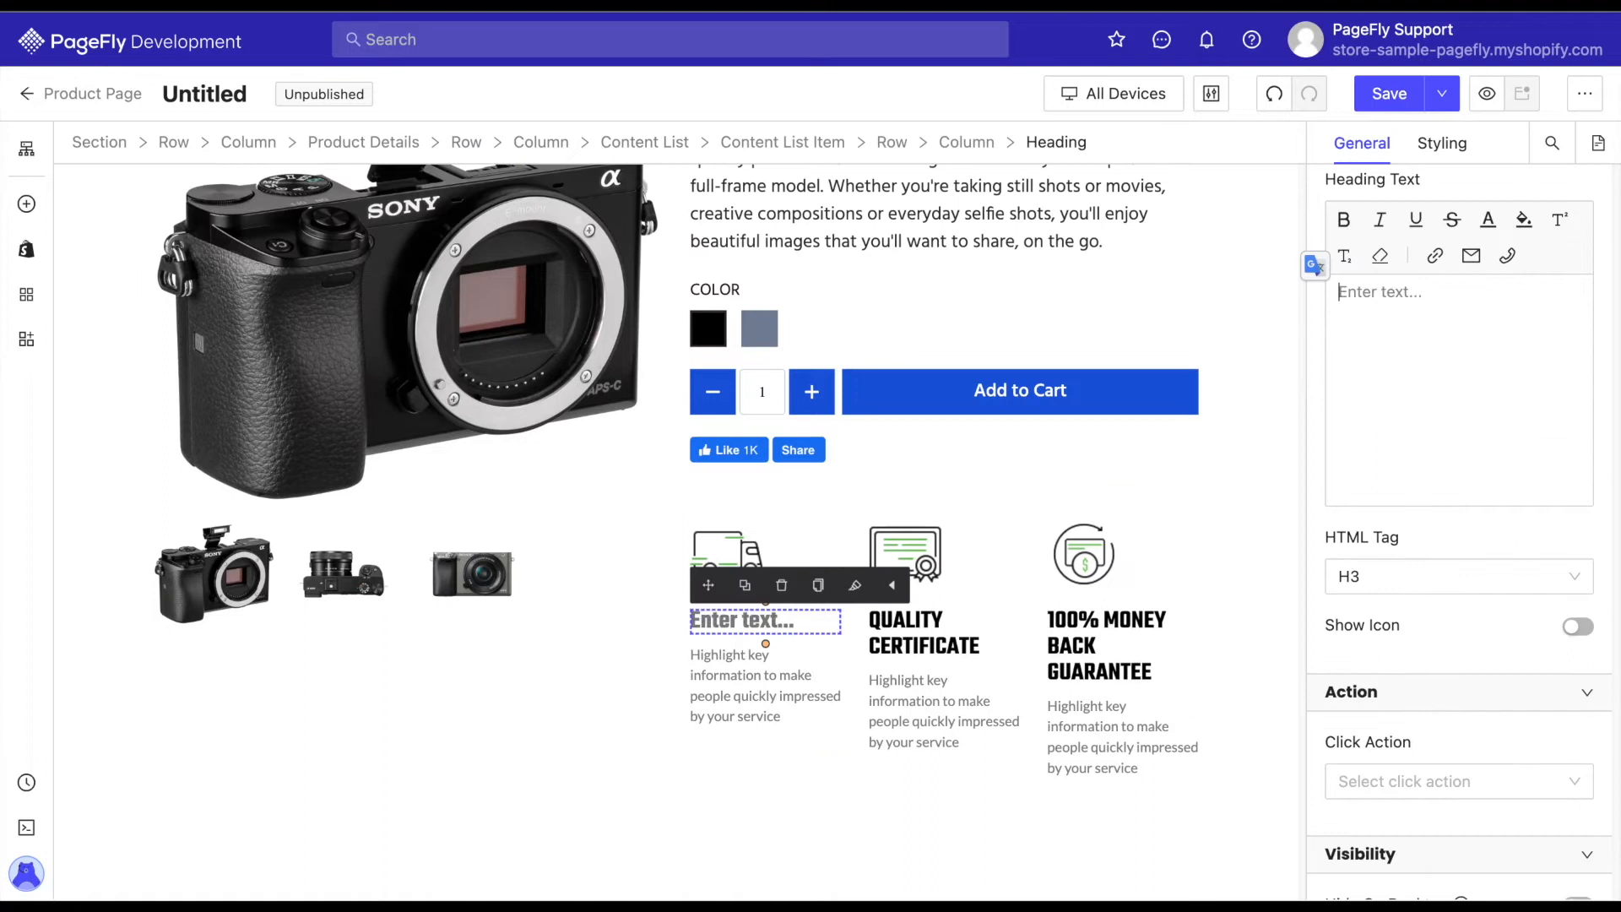
text(Wworldwide Shipping)
click(1321, 270)
click(1487, 291)
key(BackSpace)
key(BackSpace)
key(BackSpace)
key(BackSpace)
key(BackSpace)
key(BackSpace)
key(BackSpace)
key(BackSpace)
key(BackSpace)
key(BackSpace)
key(BackSpace)
key(BackSpace)
key(BackSpace)
key(BackSpace)
key(BackSpace)
key(BackSpace)
key(BackSpace)
key(BackSpace)
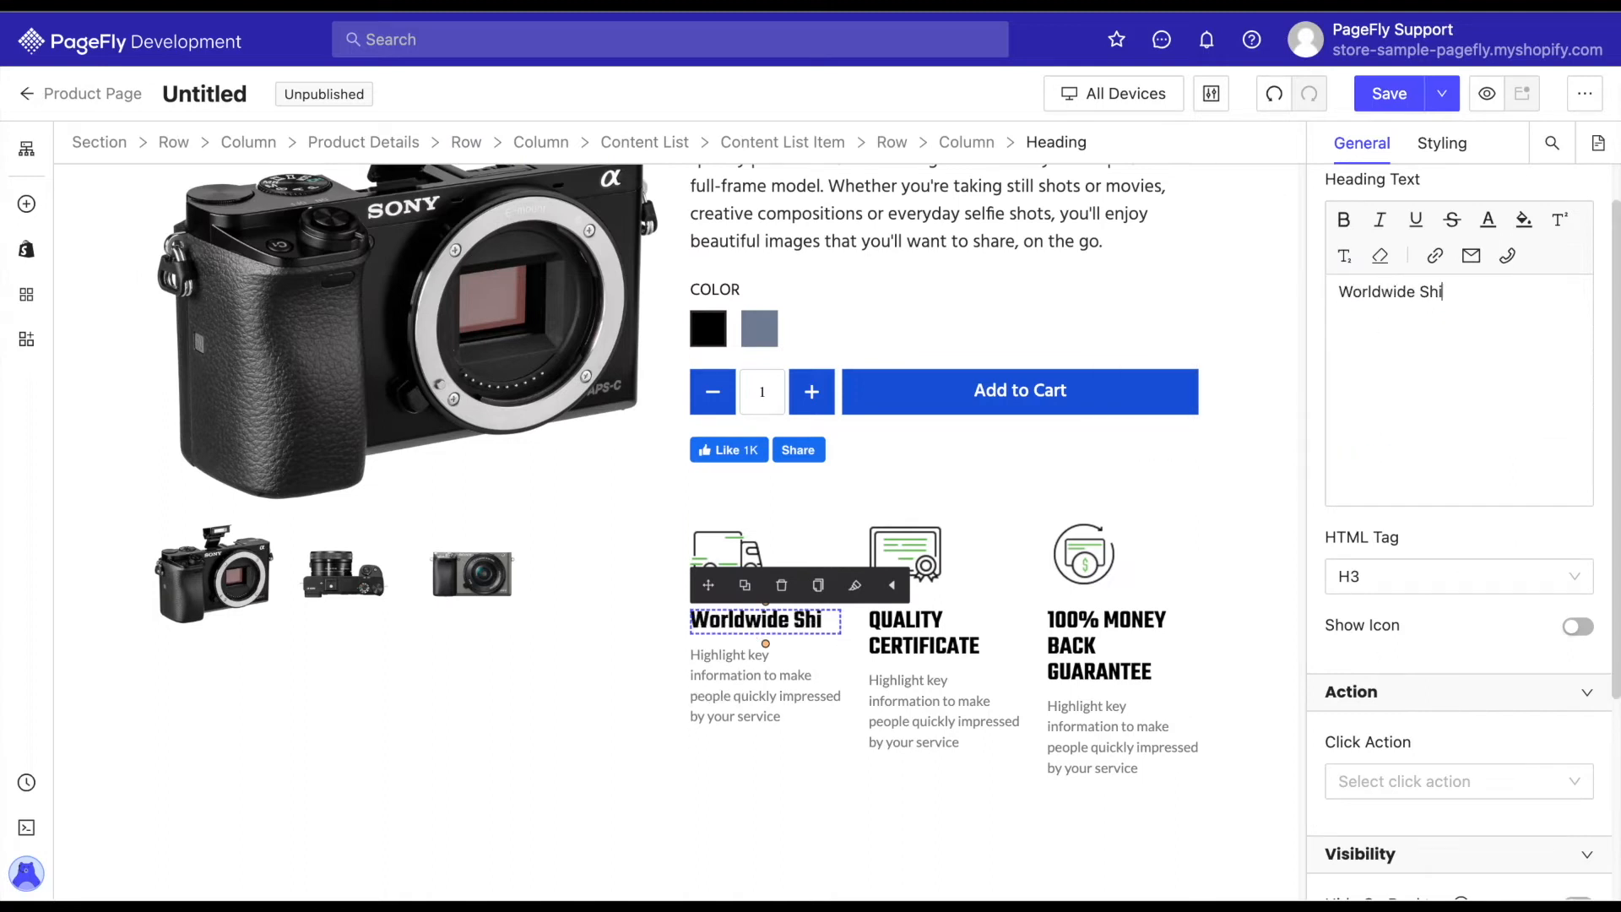
text(pping)
Rewrite the second and third content list headings as "Quality Certificate" and "100% Money Back Guarantee".
click(925, 635)
drag(1519, 297, 1327, 292)
text(Quality Certificate)
click(1111, 647)
drag(1460, 316, 1386, 292)
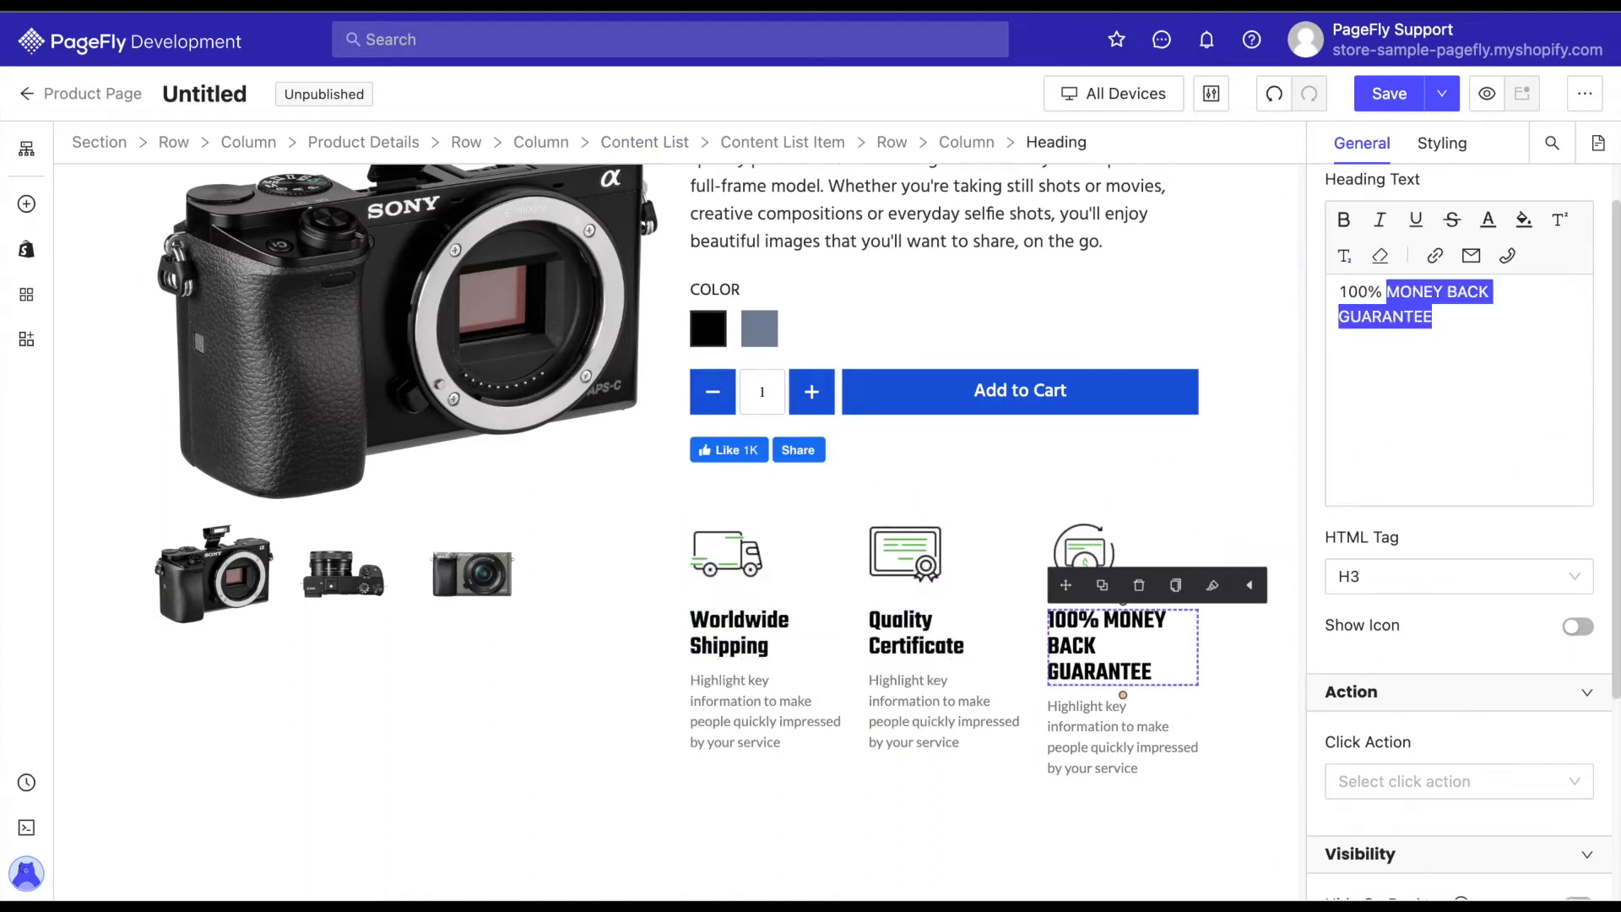
text(Money Back Guarantee)
Examine the styling settings and CSS code of the Digital Camera 1 product title.
click(751, 633)
scroll(785, 422, up, 3)
click(819, 199)
click(1442, 143)
scroll(1425, 493, down, 10)
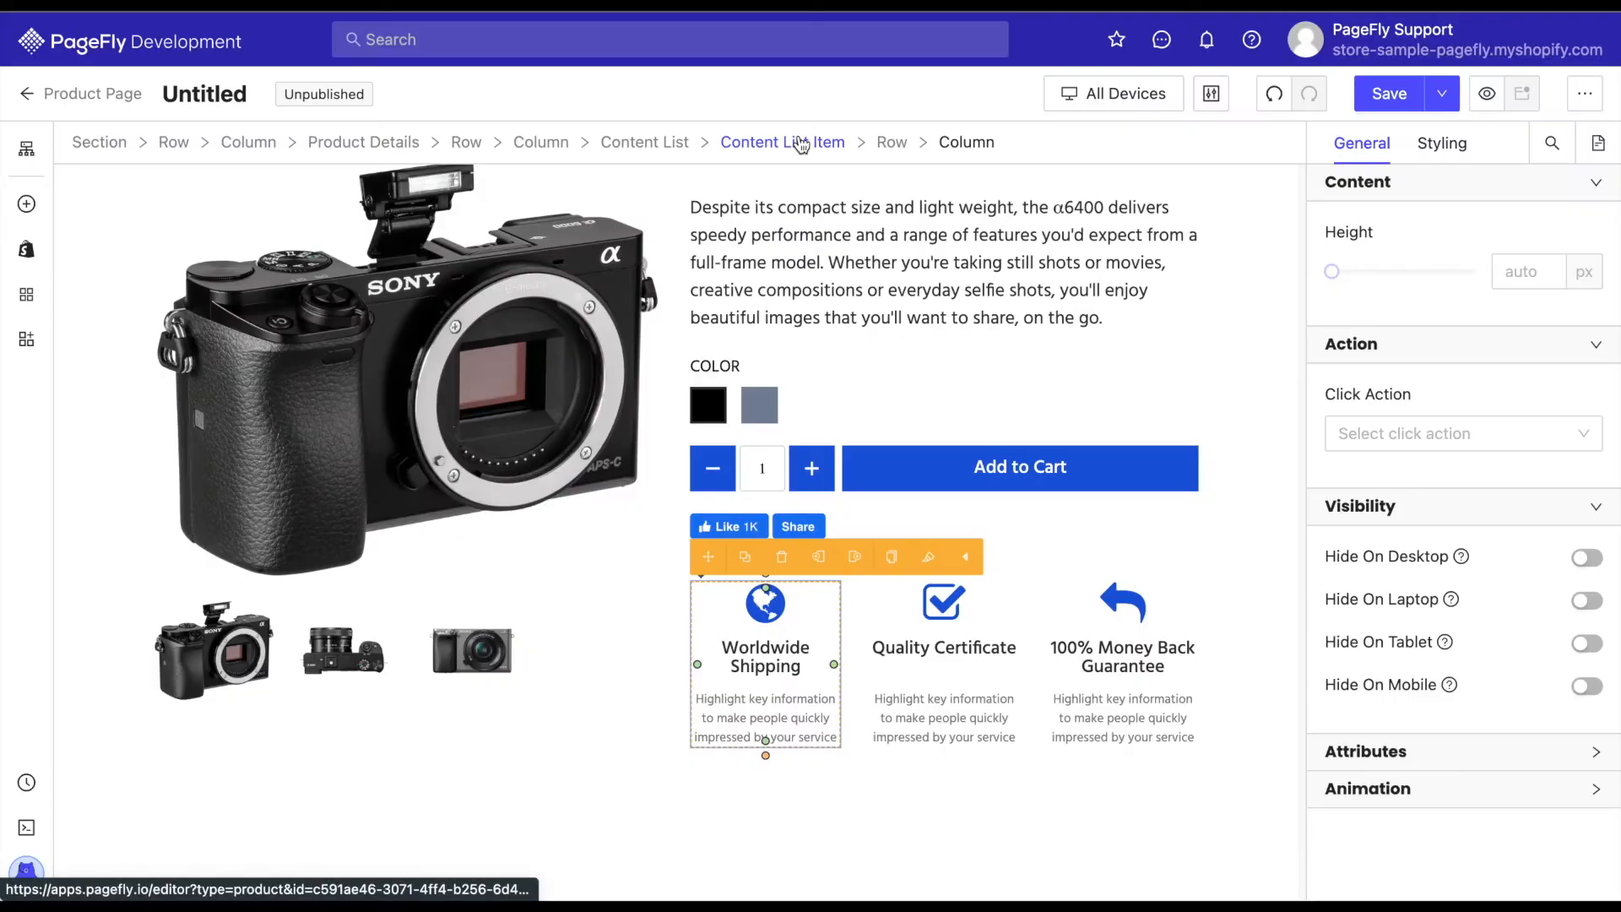
Review the Click Action options available for the Worldwide Shipping content list item.
click(801, 144)
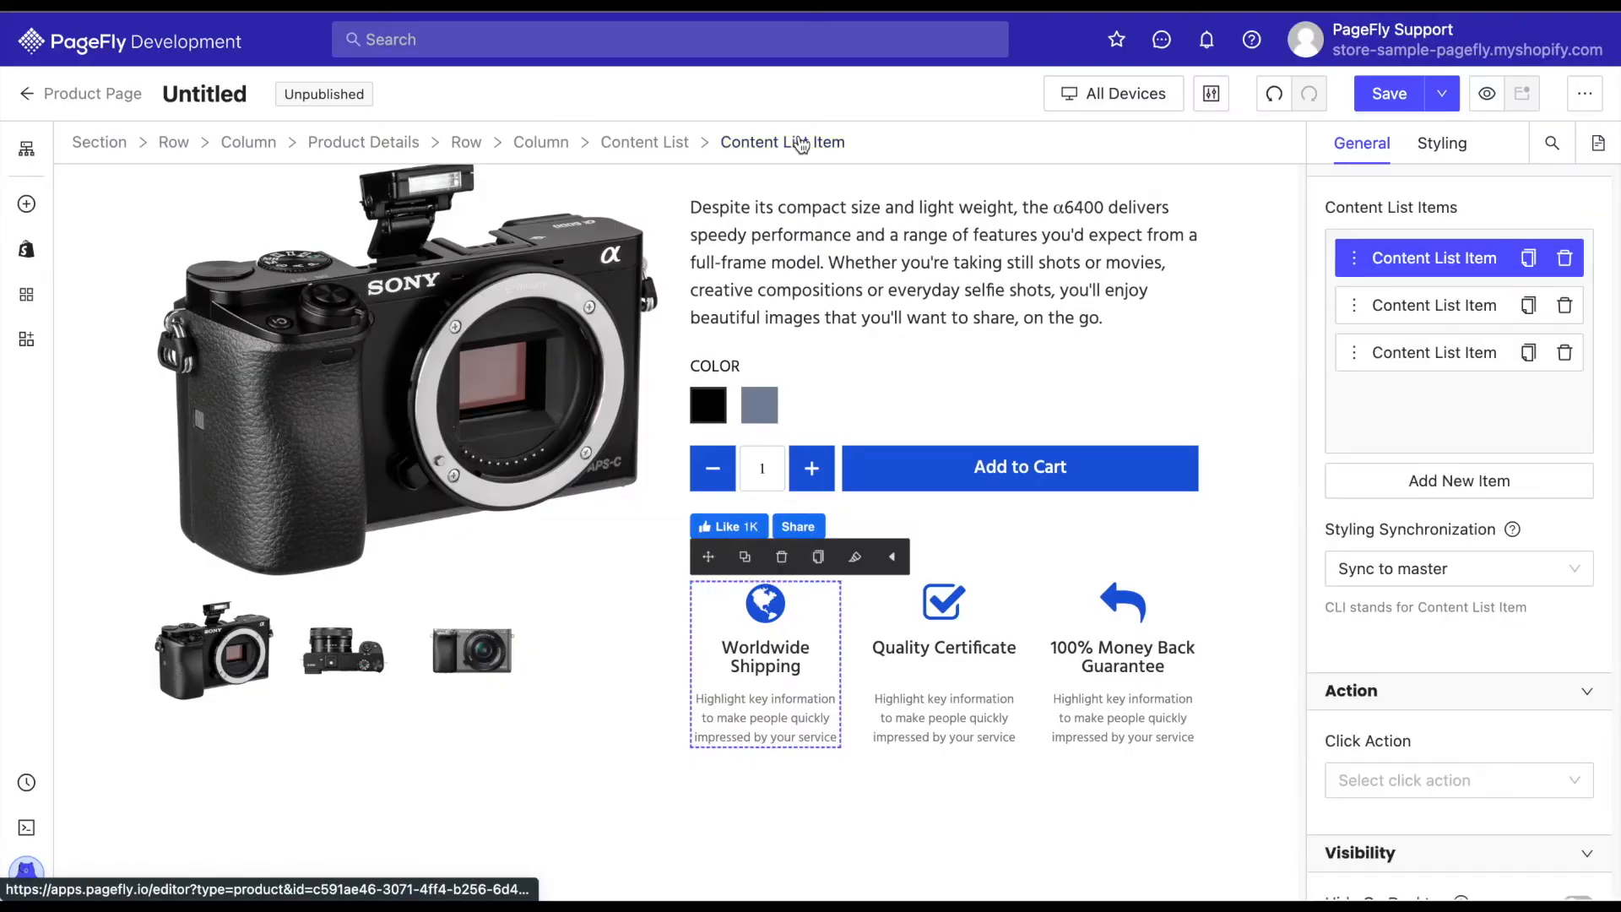
scroll(1407, 695, down, 2)
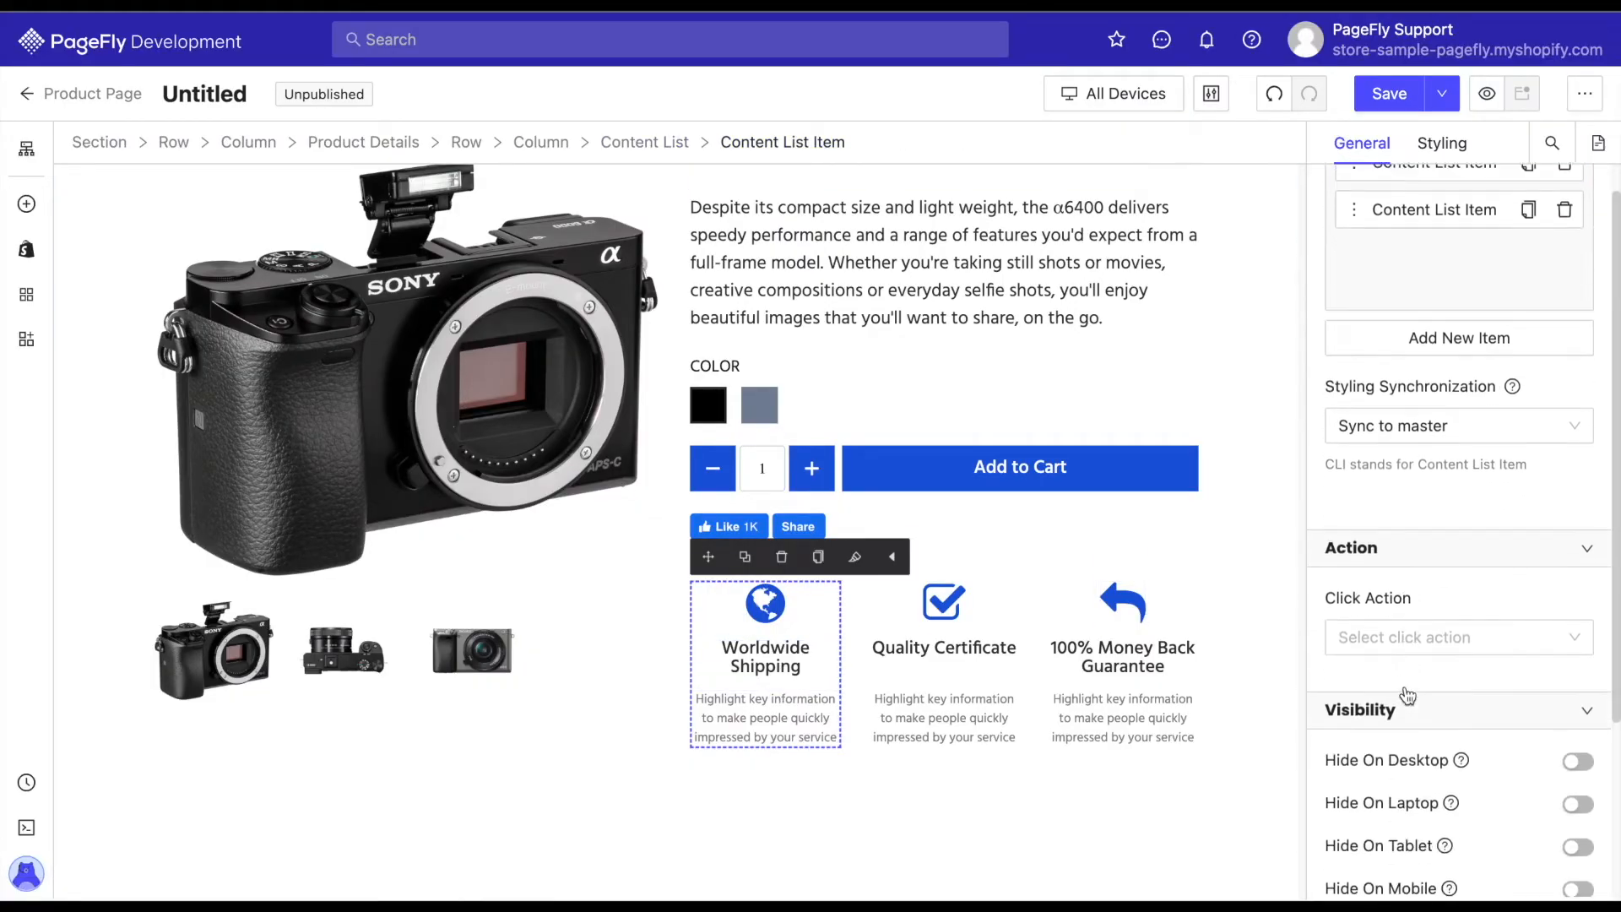
scroll(1408, 694, down, 1)
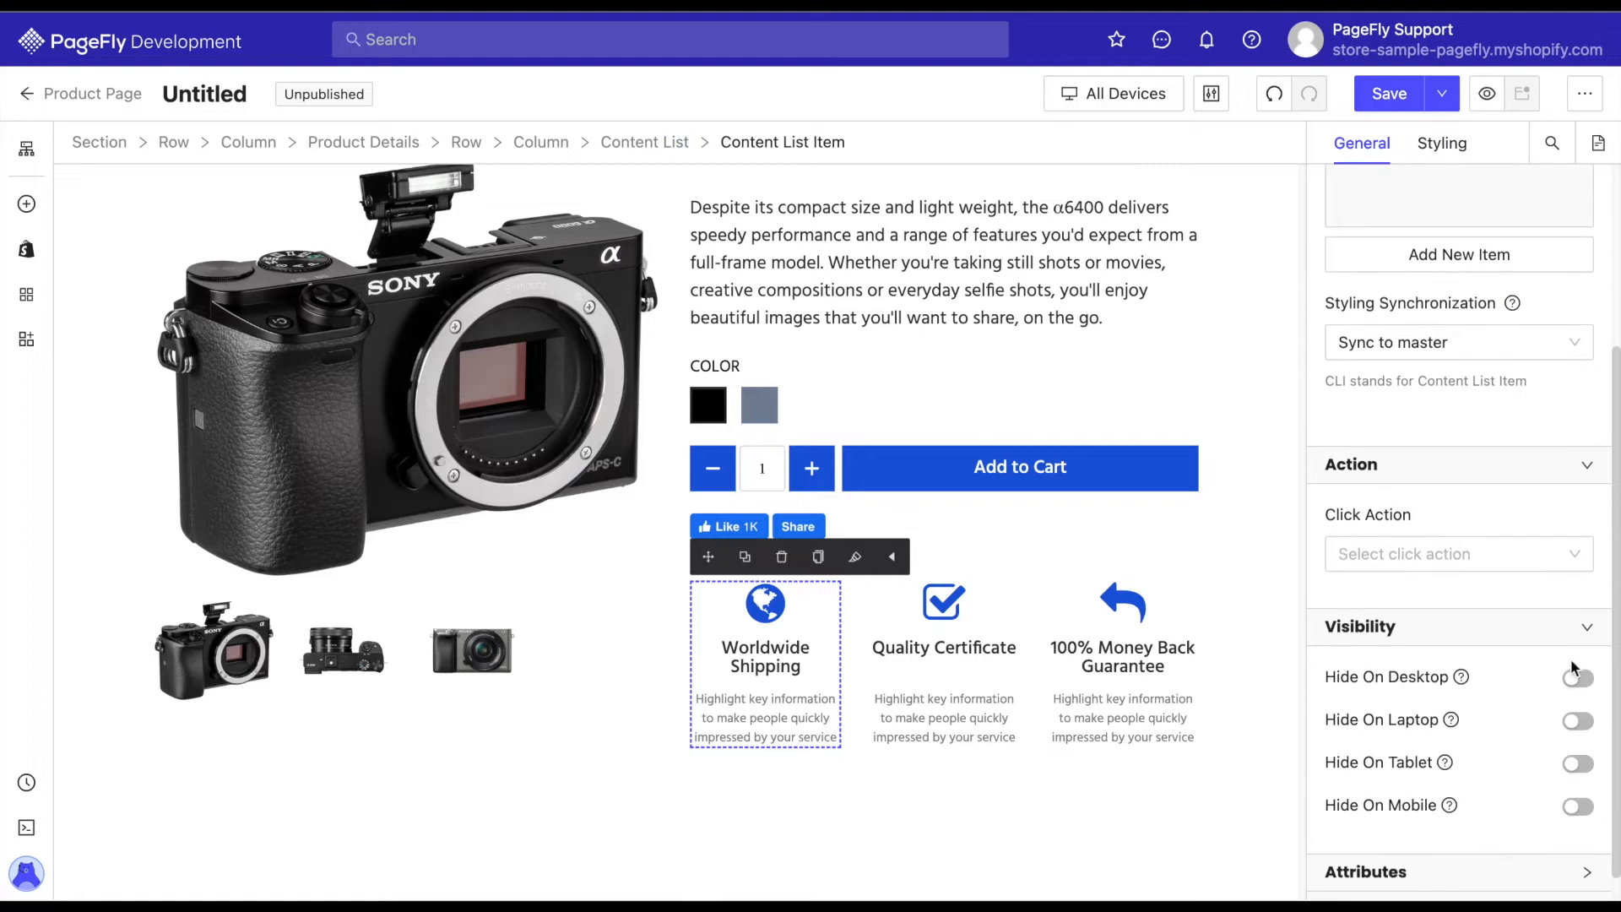
click(1437, 562)
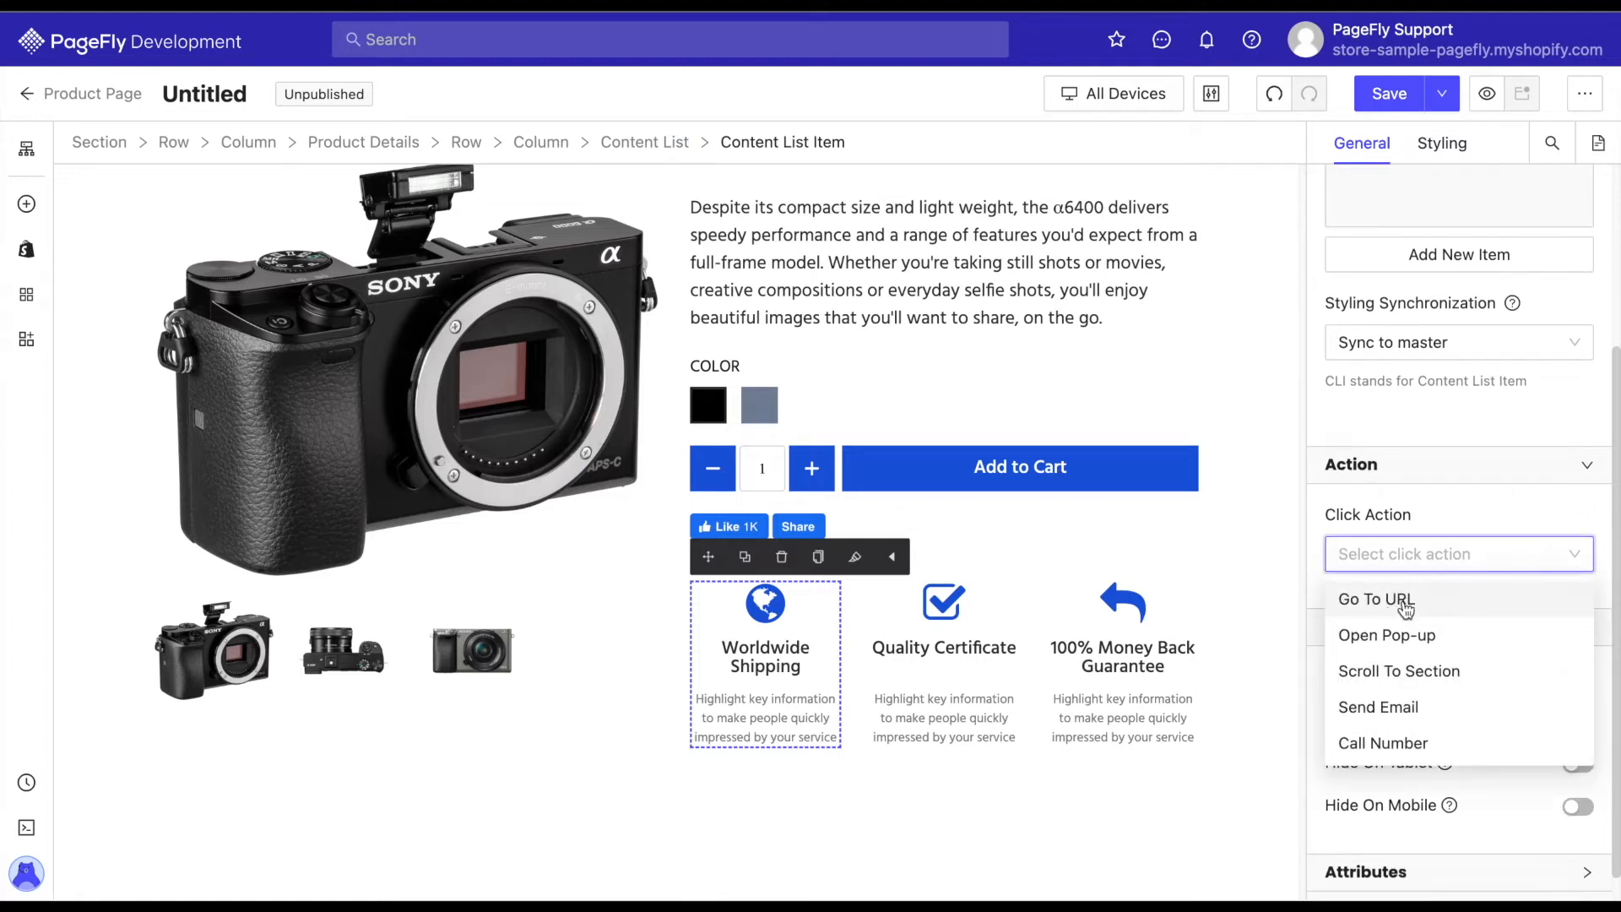
click(1445, 529)
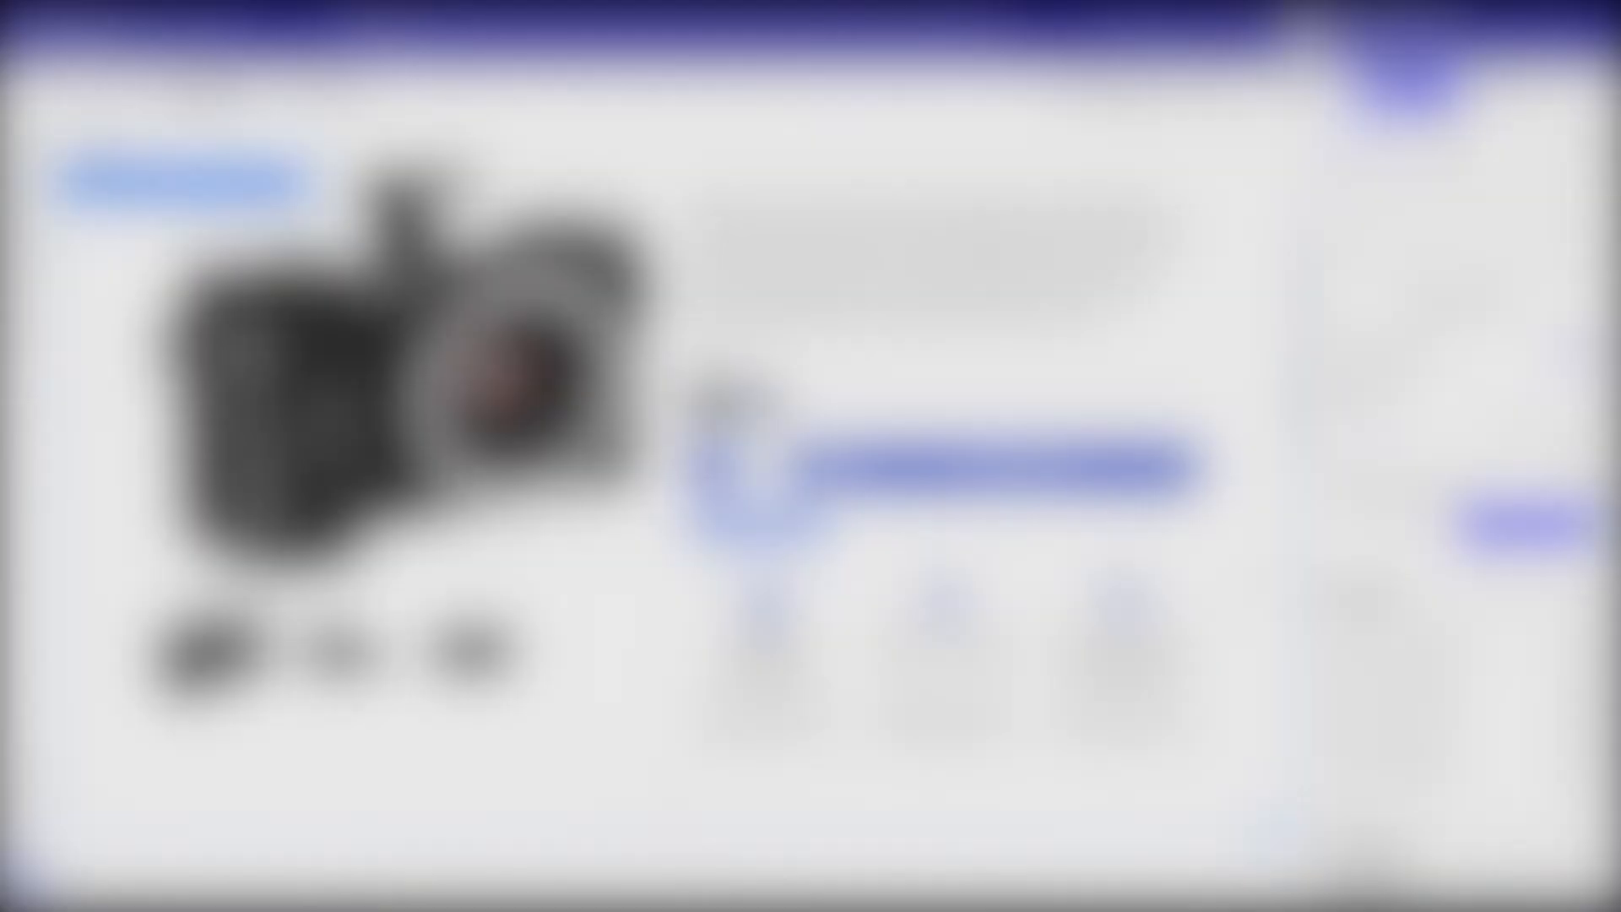
Add a Full Width layout section between the product details section and the Overview tabs section.
scroll(1264, 717, down, 2)
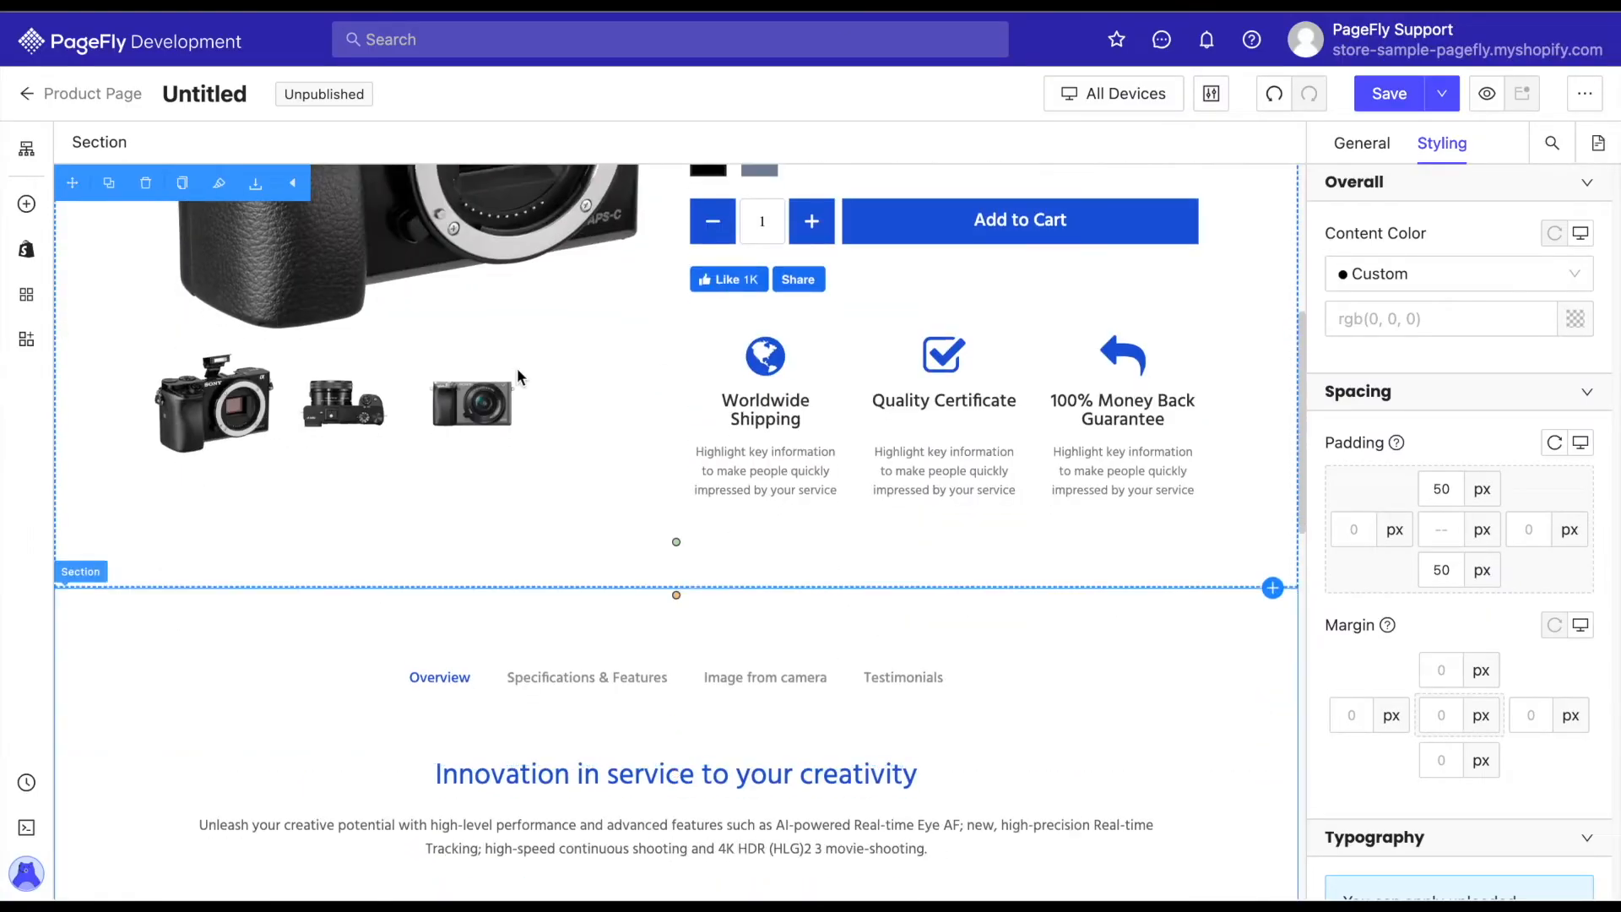
click(27, 206)
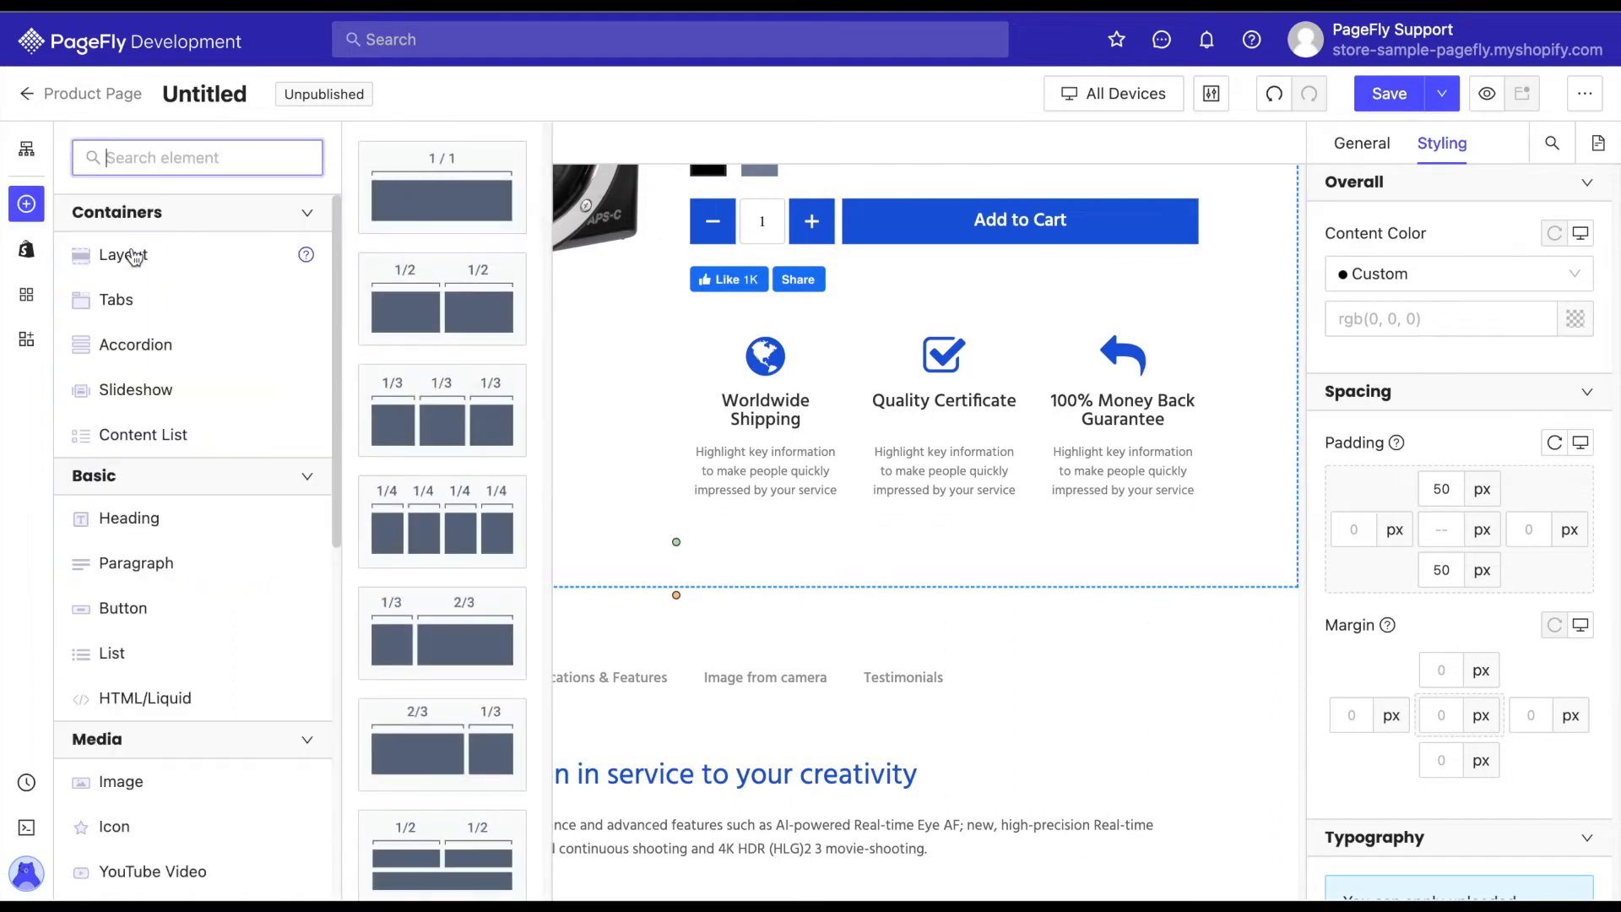
scroll(510, 517, down, 5)
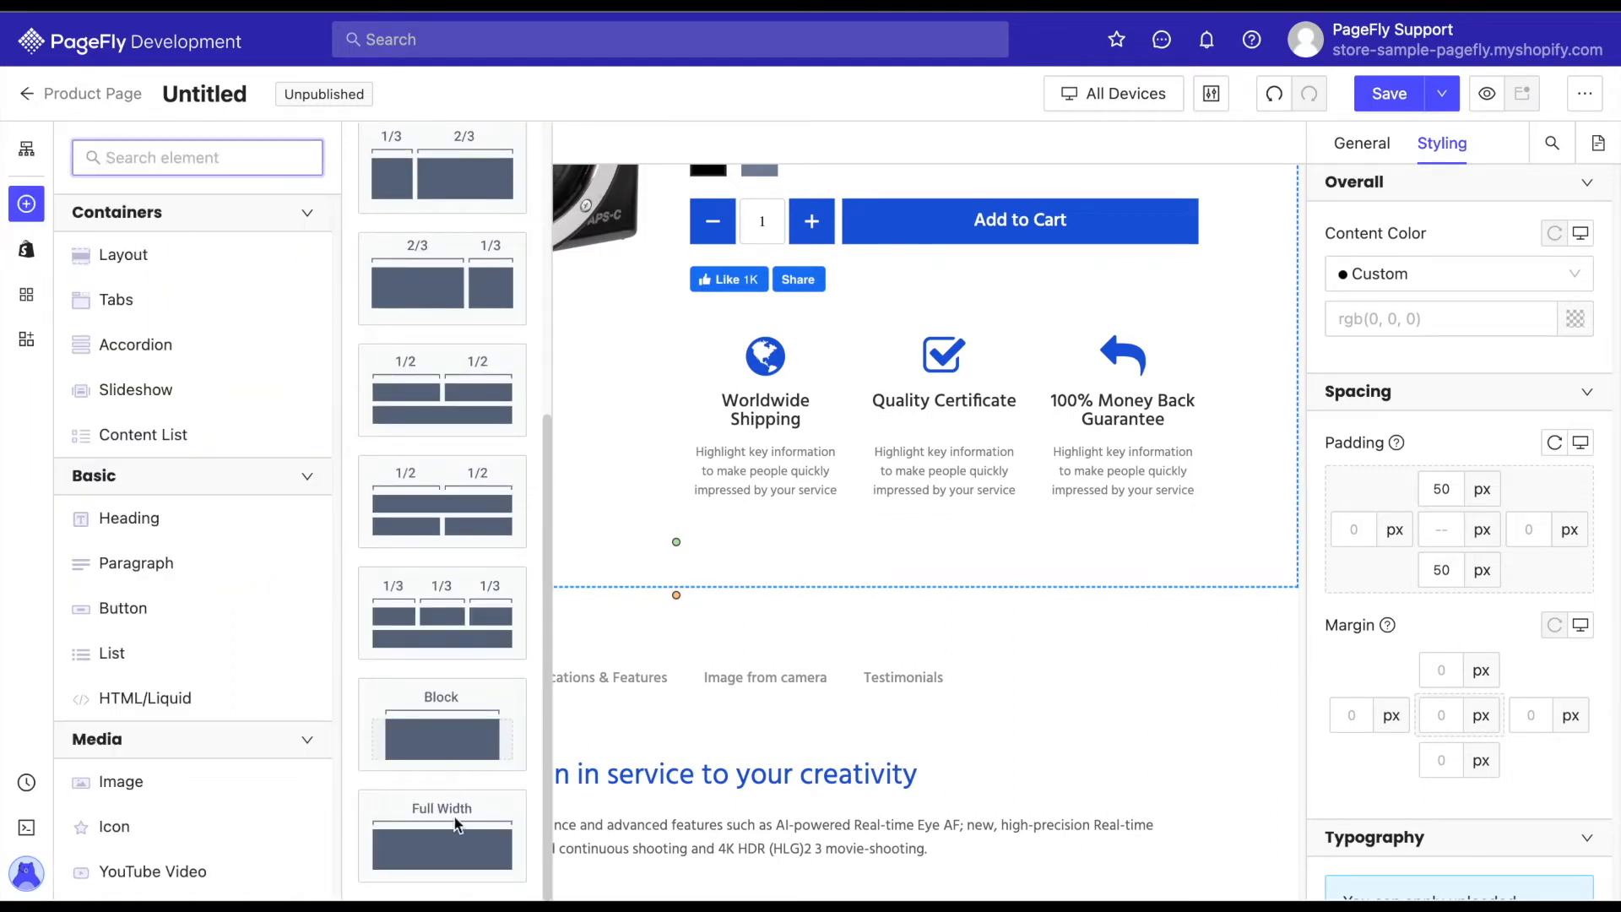
drag(775, 621, 769, 588)
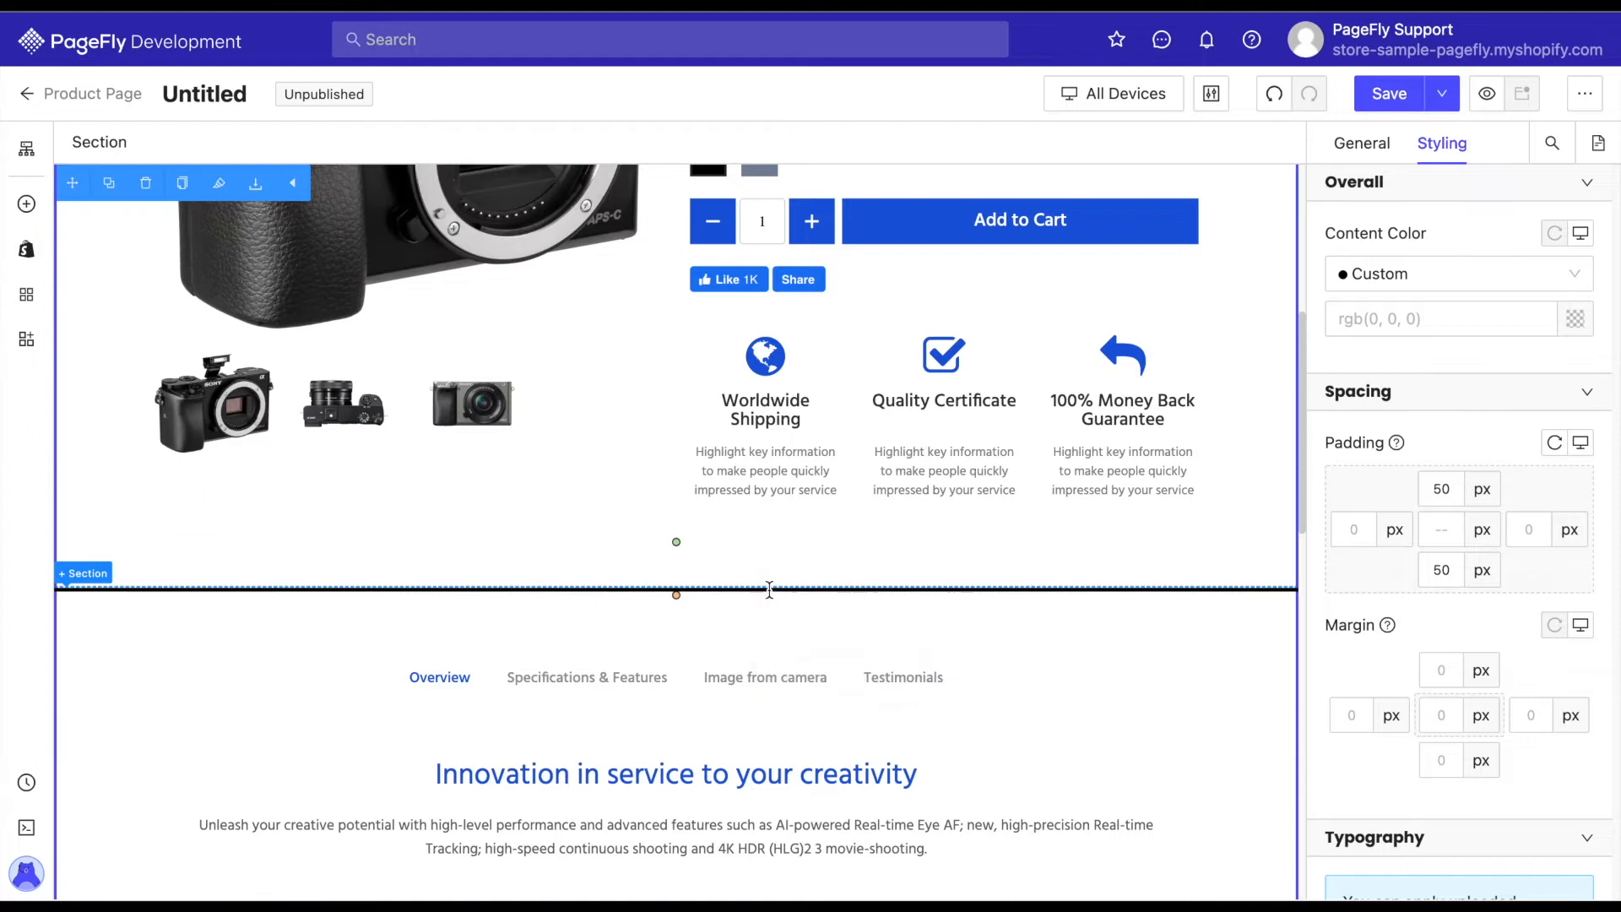
click(971, 697)
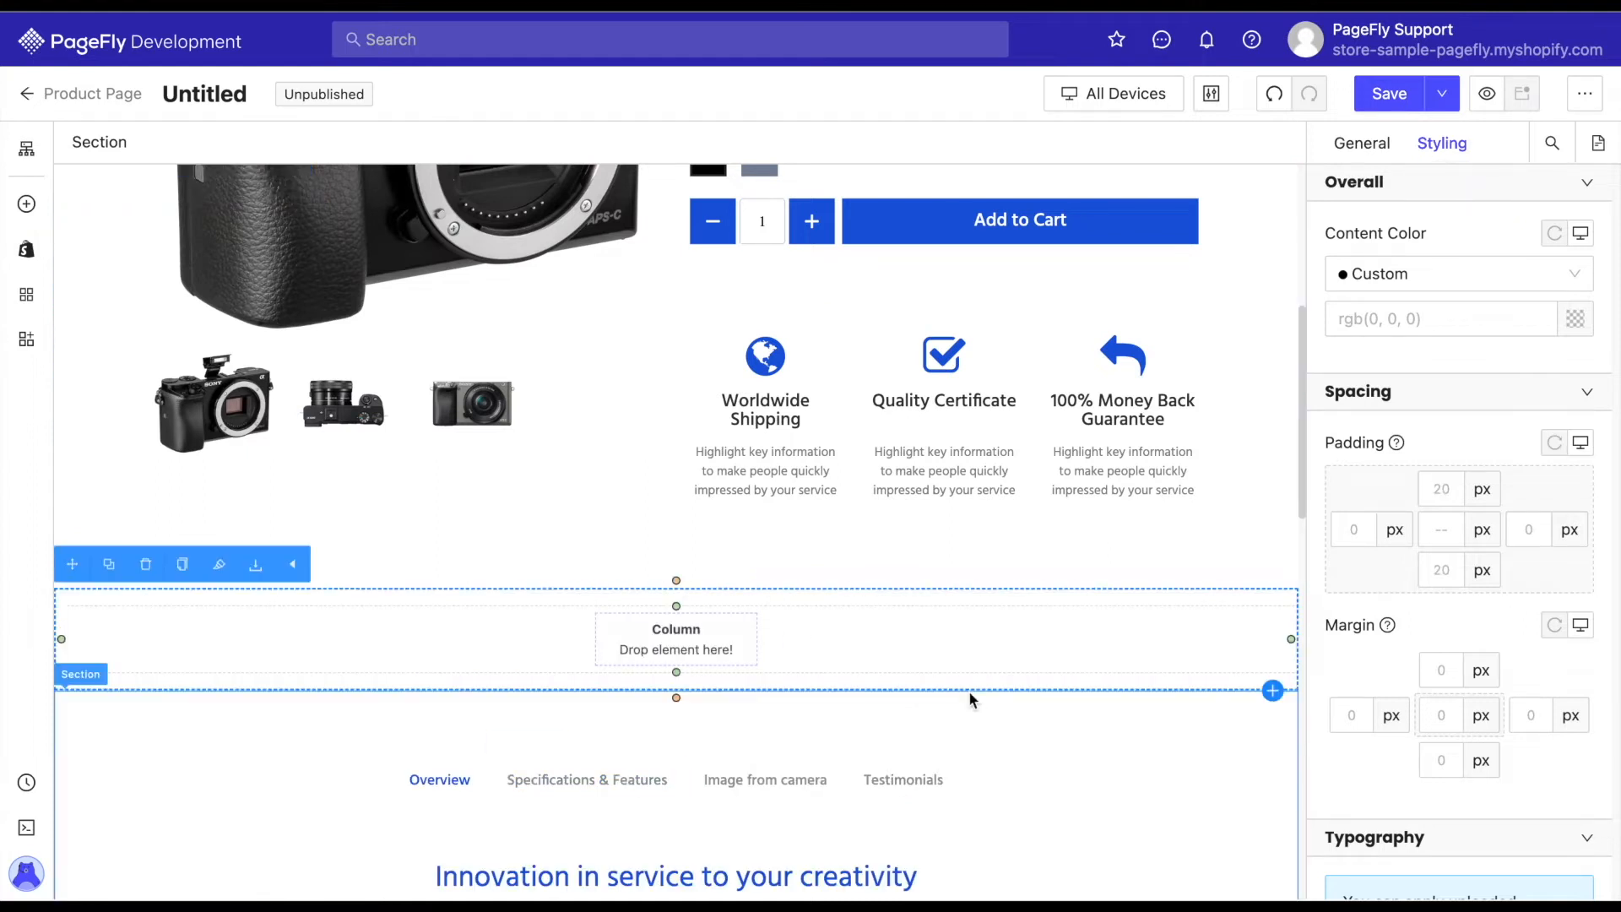
Set the new section's background image to the photo of hands holding a black camera.
scroll(1444, 333, down, 8)
scroll(1442, 343, down, 8)
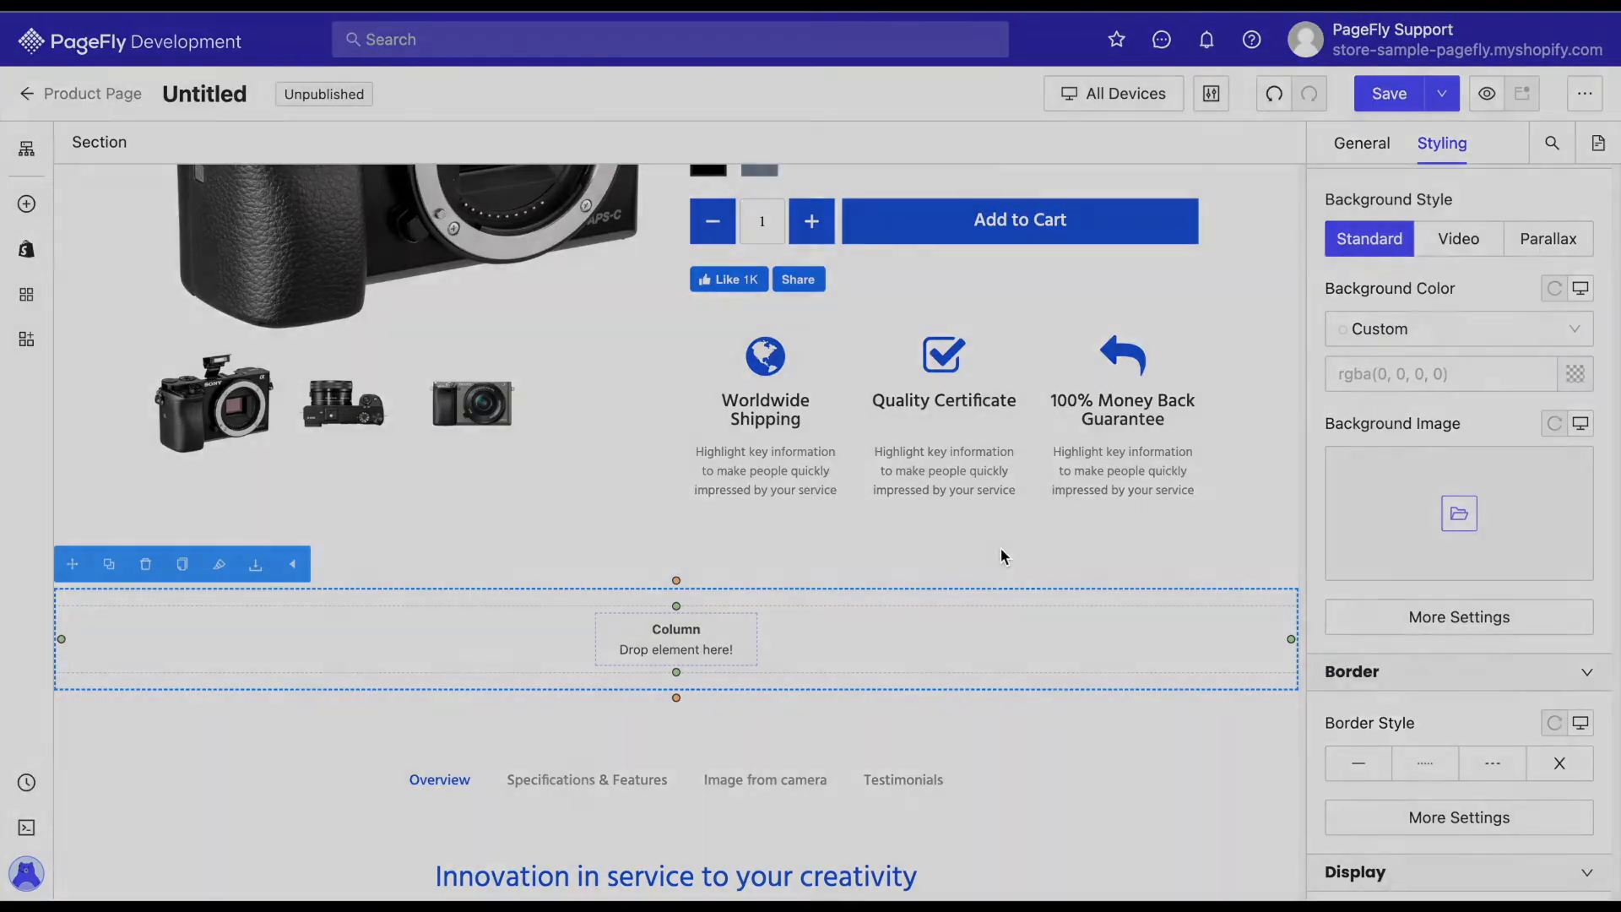
click(1459, 513)
click(432, 439)
click(1374, 782)
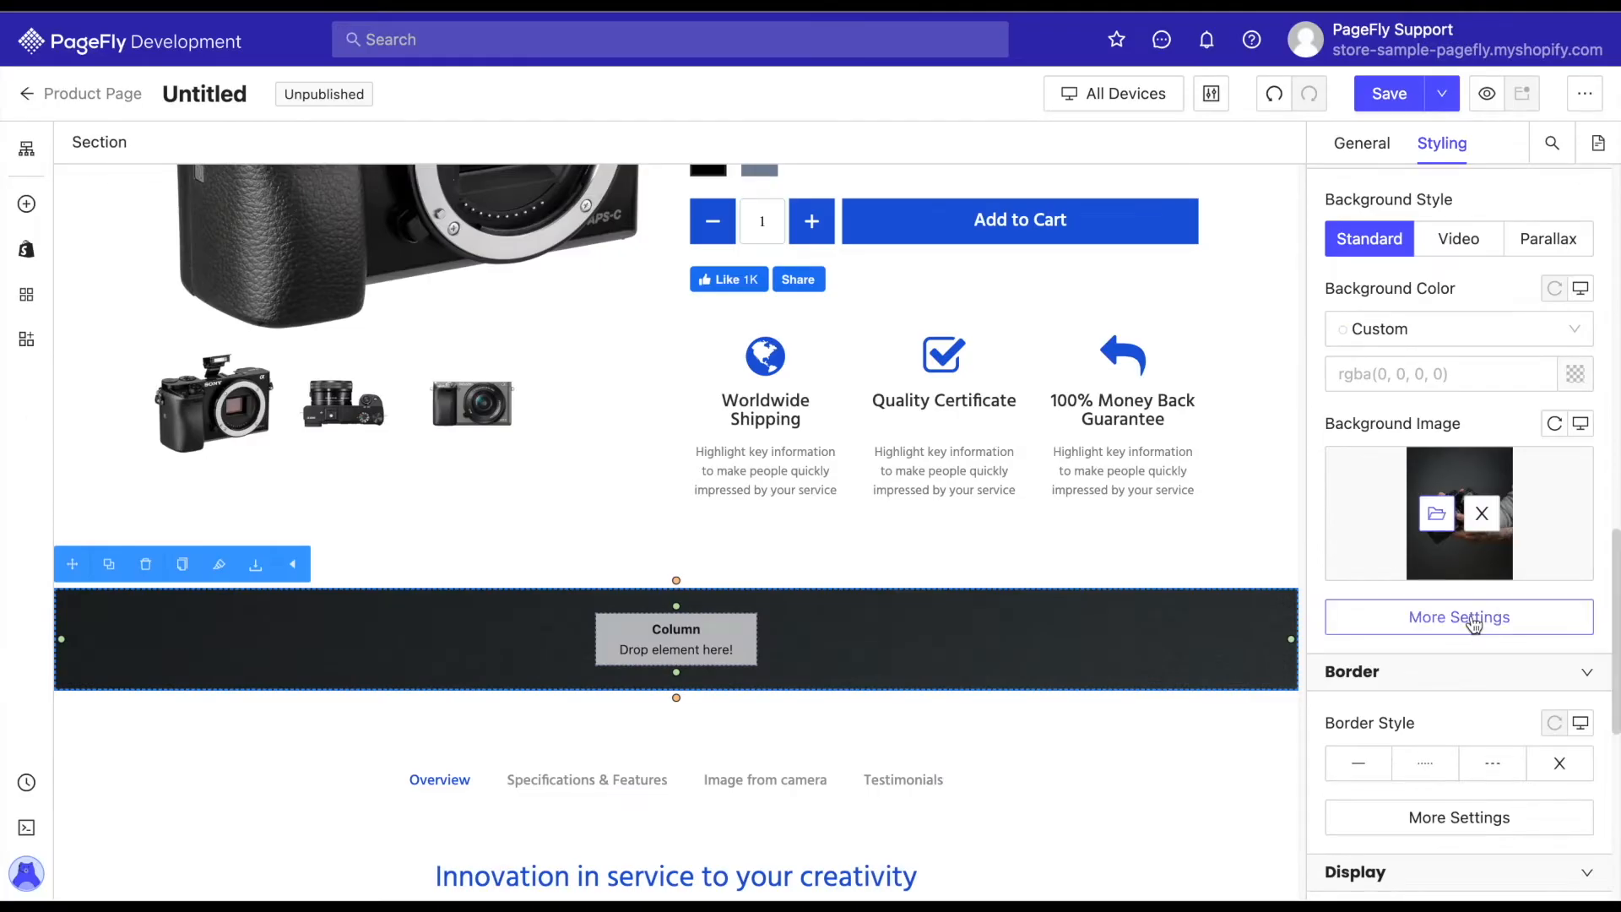
Set the section background's position to Center center, its size to Cover and its black overlay's alpha to 50.
click(1474, 625)
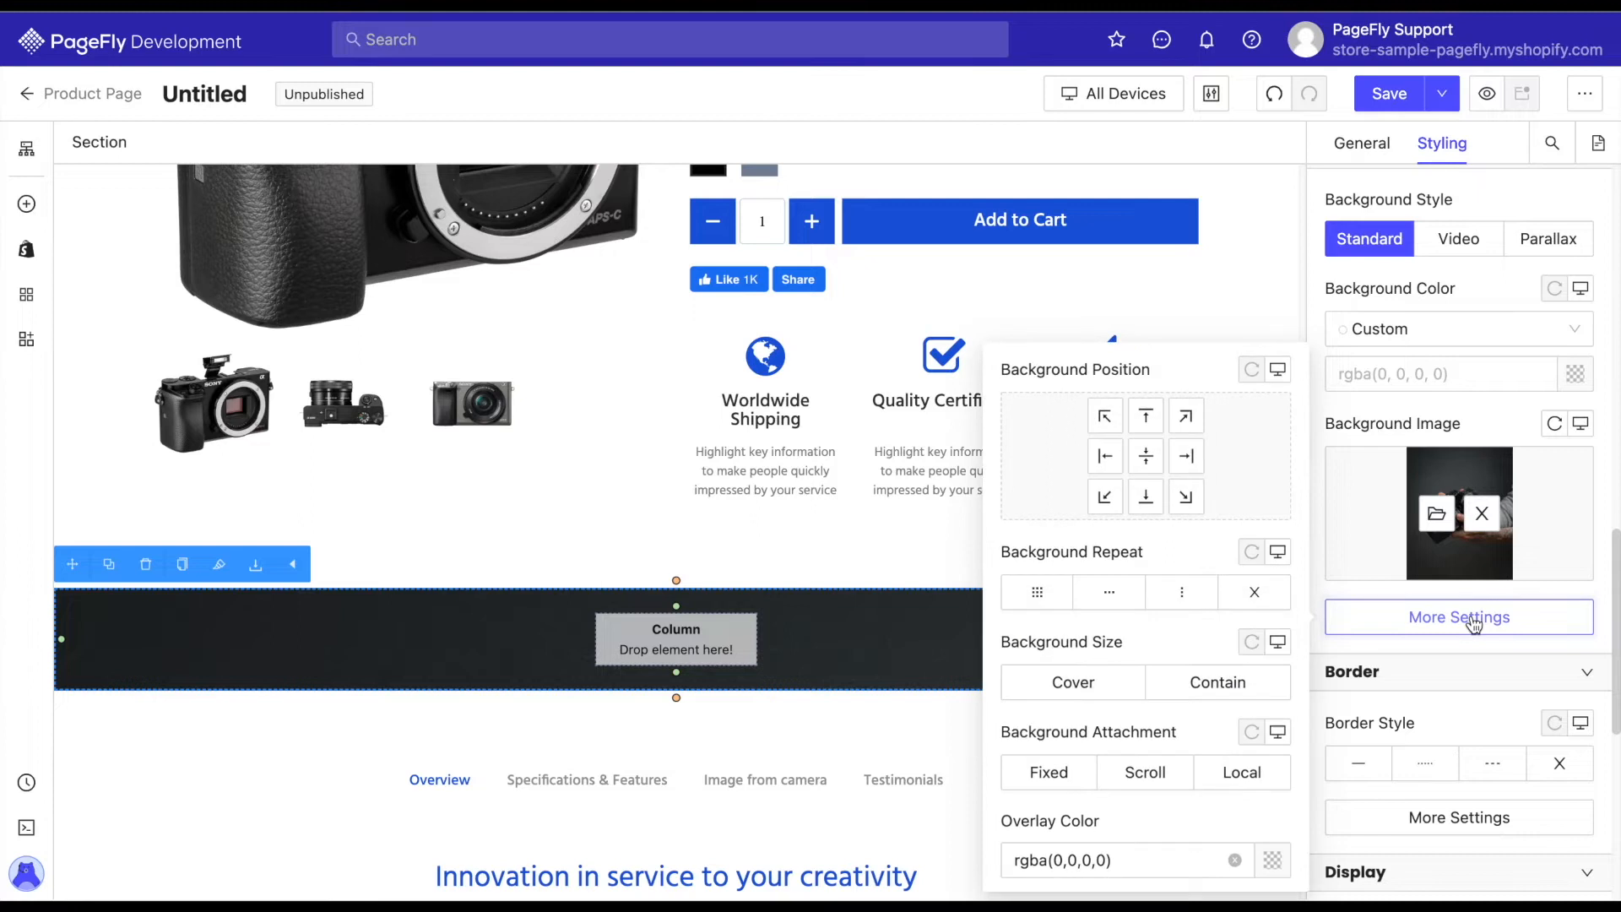
click(1145, 456)
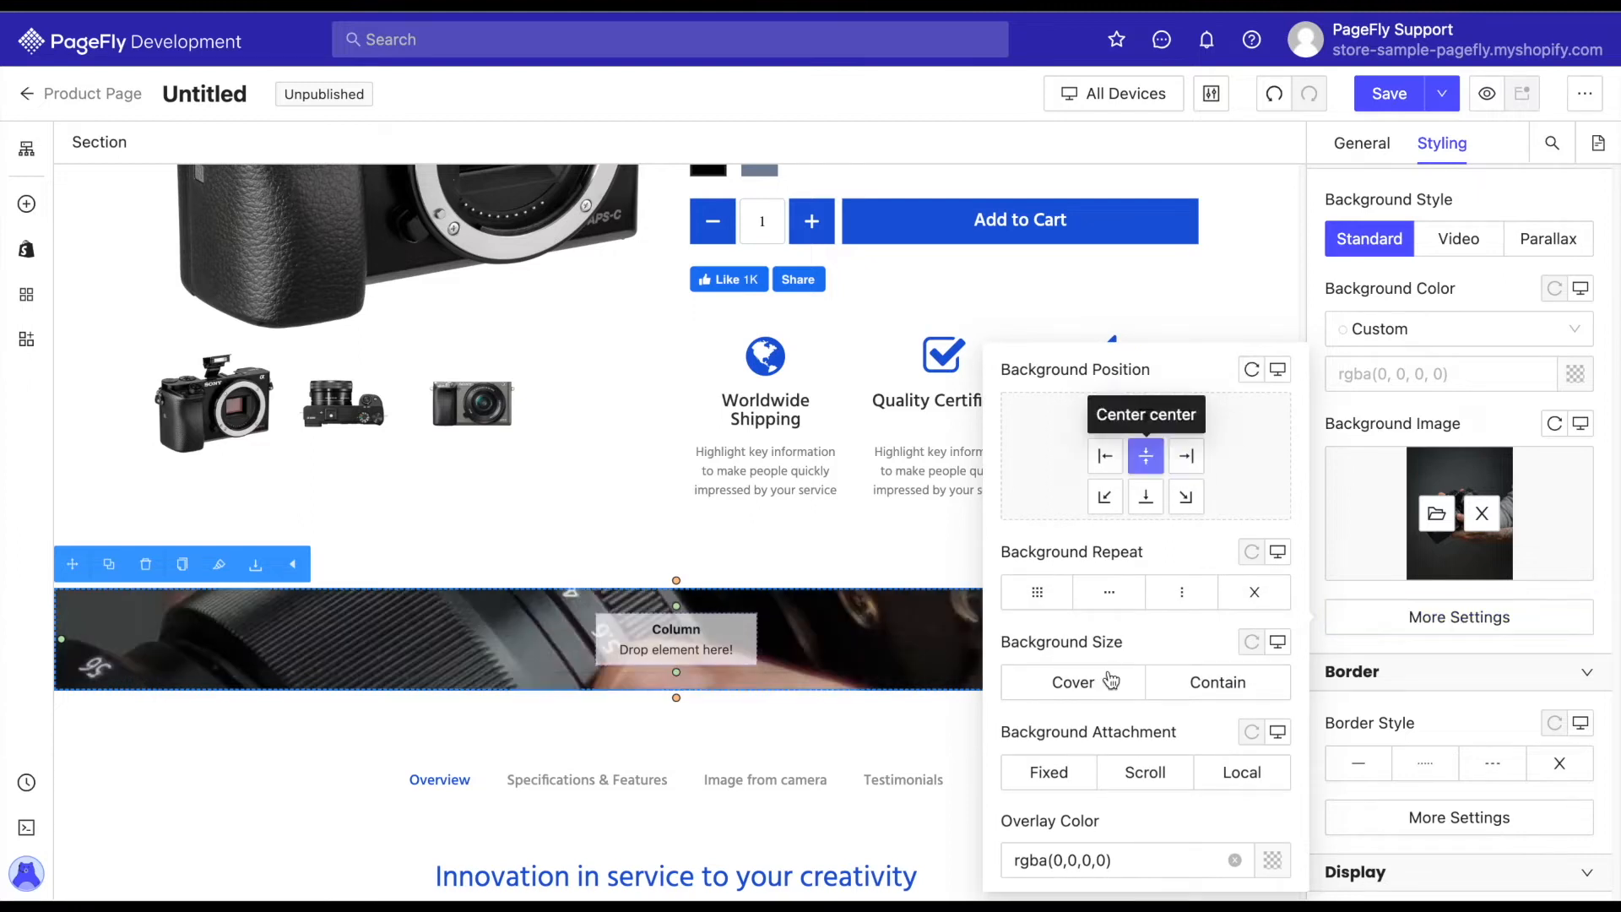
click(1111, 680)
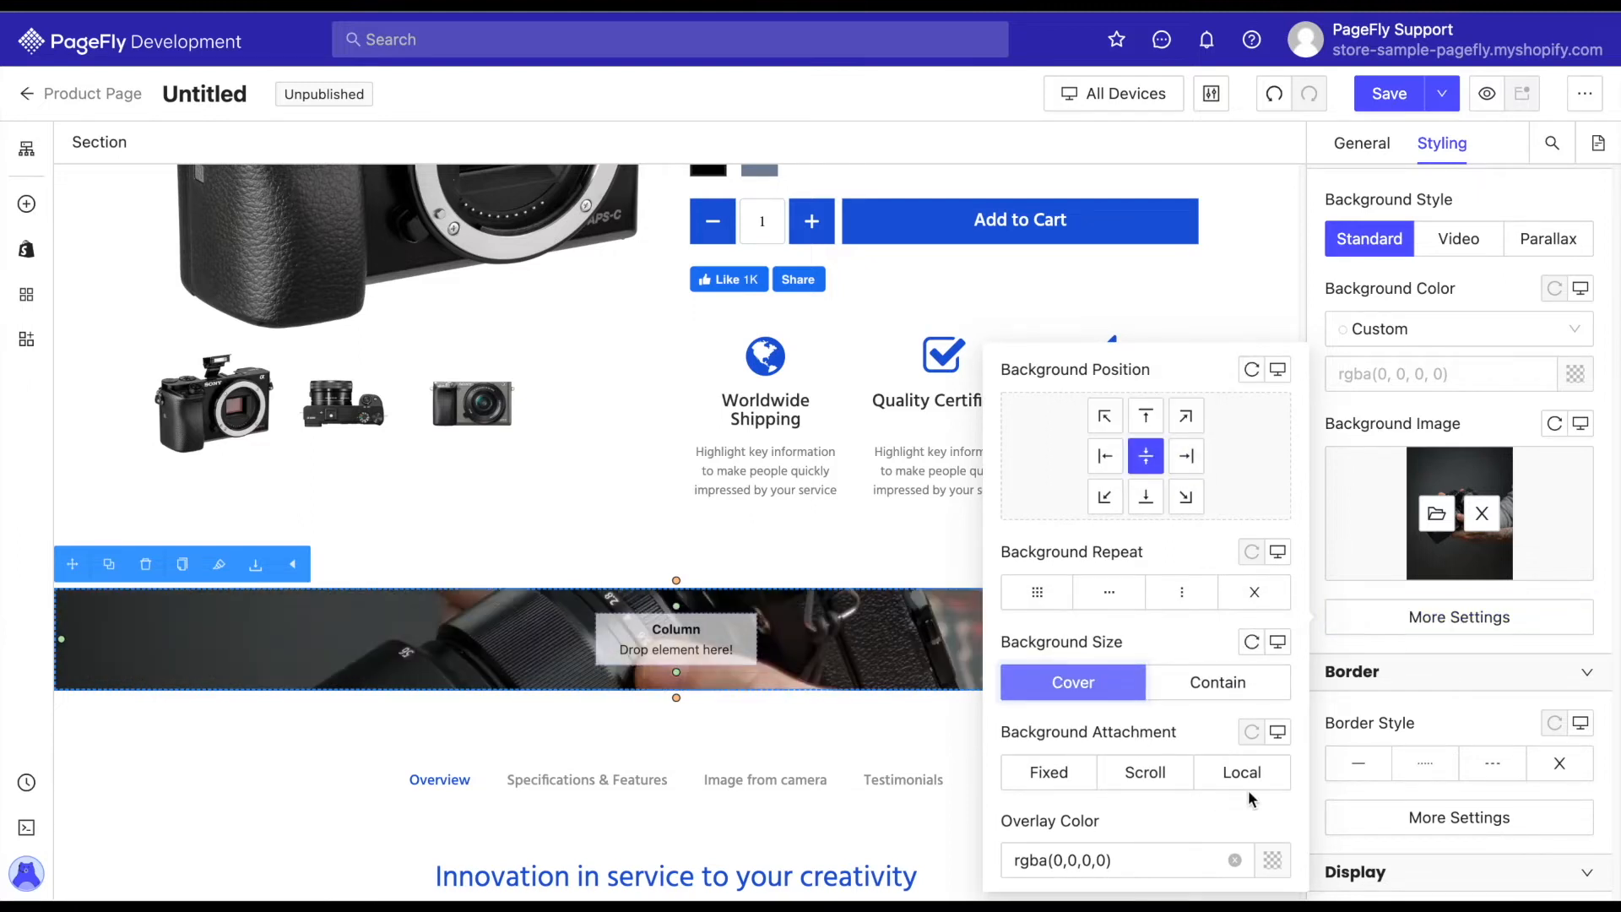
click(1273, 861)
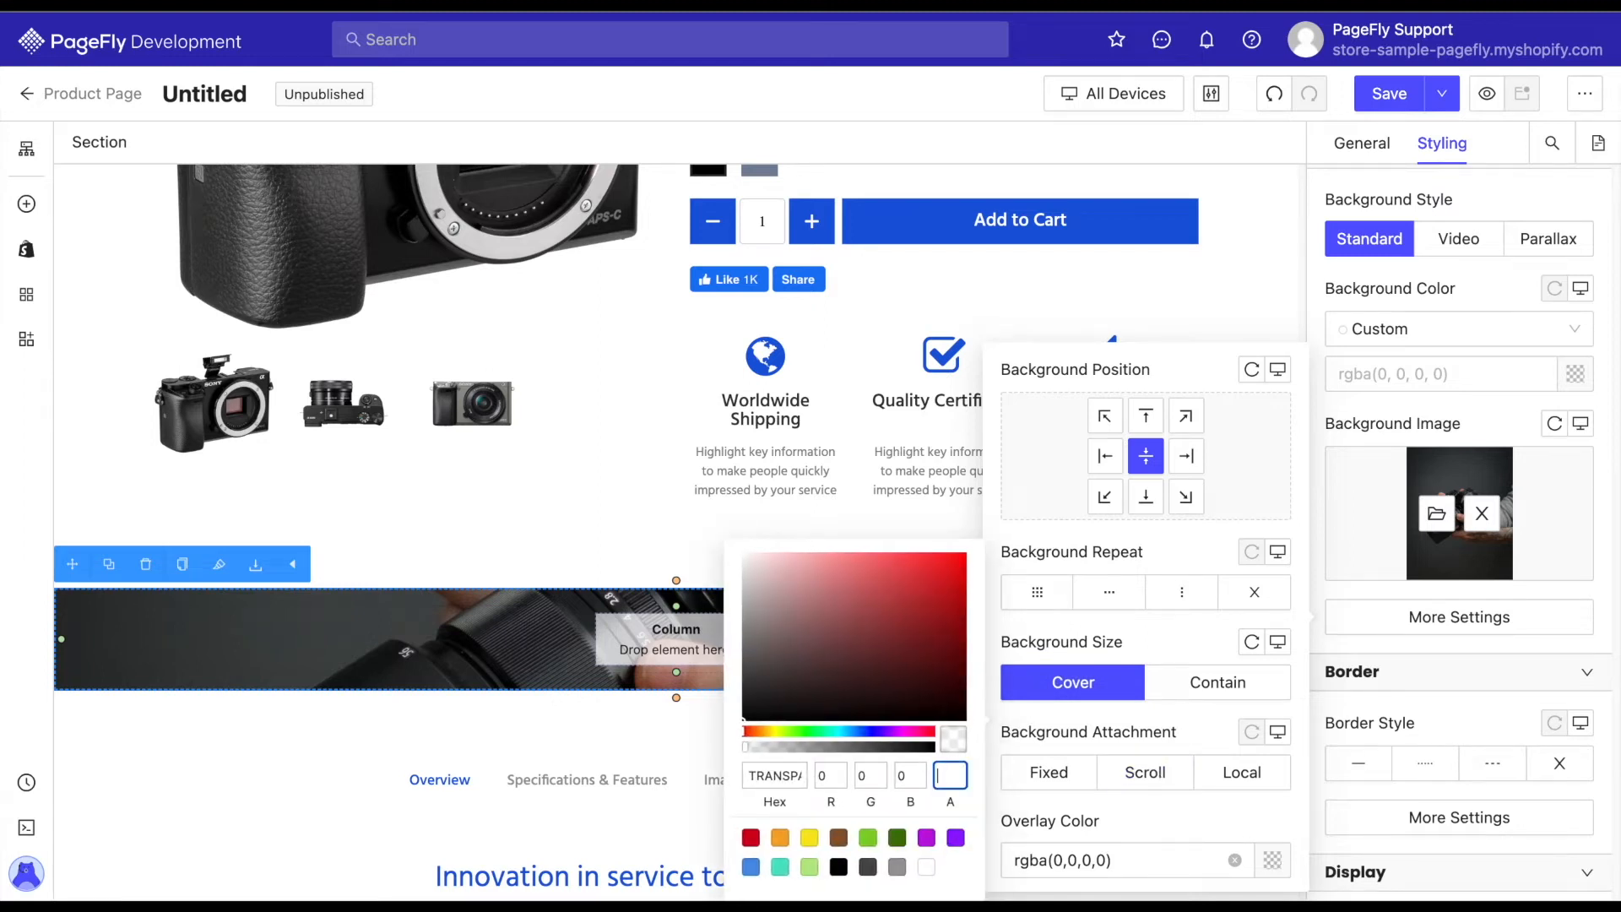
text(50)
click(1508, 449)
Set the camera background section's top and bottom padding to 100 px.
scroll(1508, 449, up, 15)
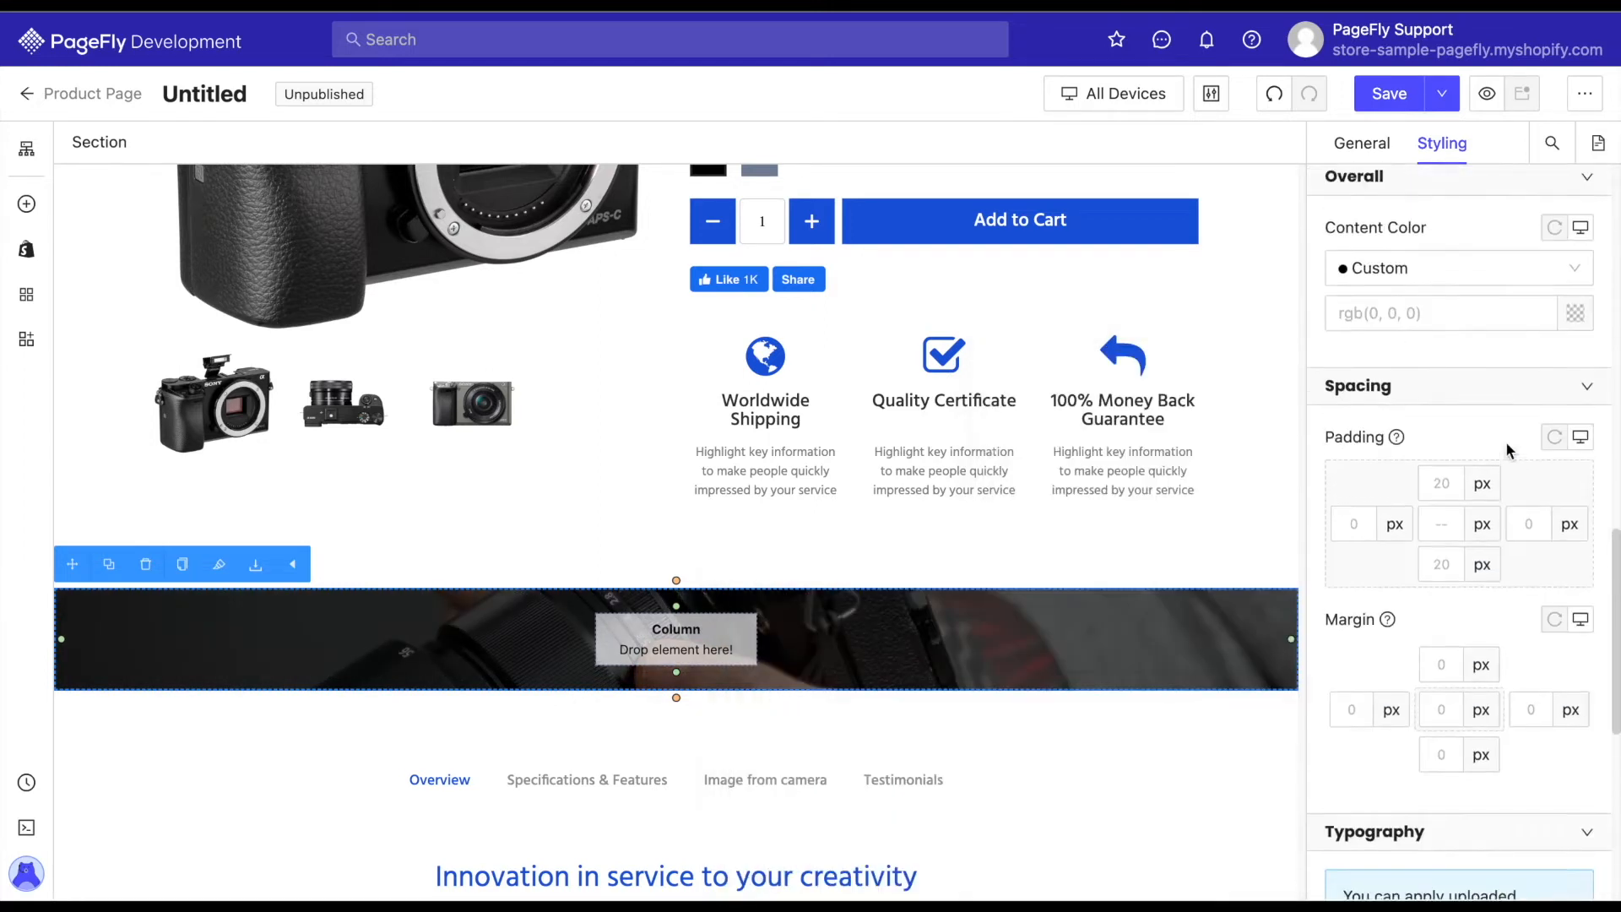
click(1441, 488)
text(100)
click(1446, 570)
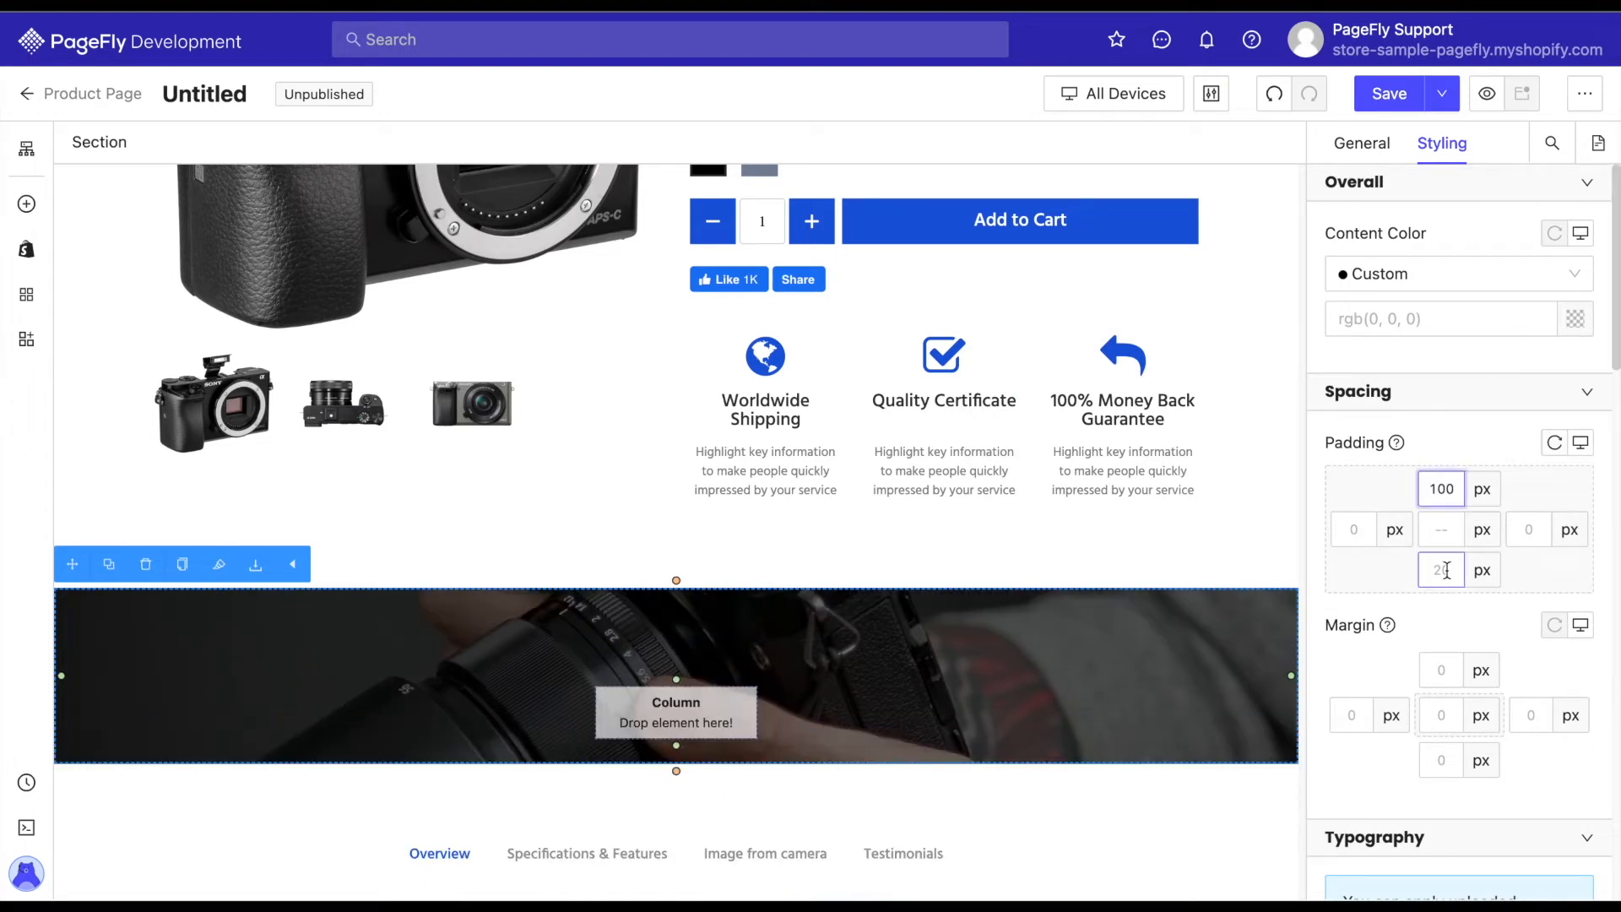
text(100)
click(1224, 644)
Add a plain paragraph element to the empty column of the camera background section.
scroll(1223, 644, down, 2)
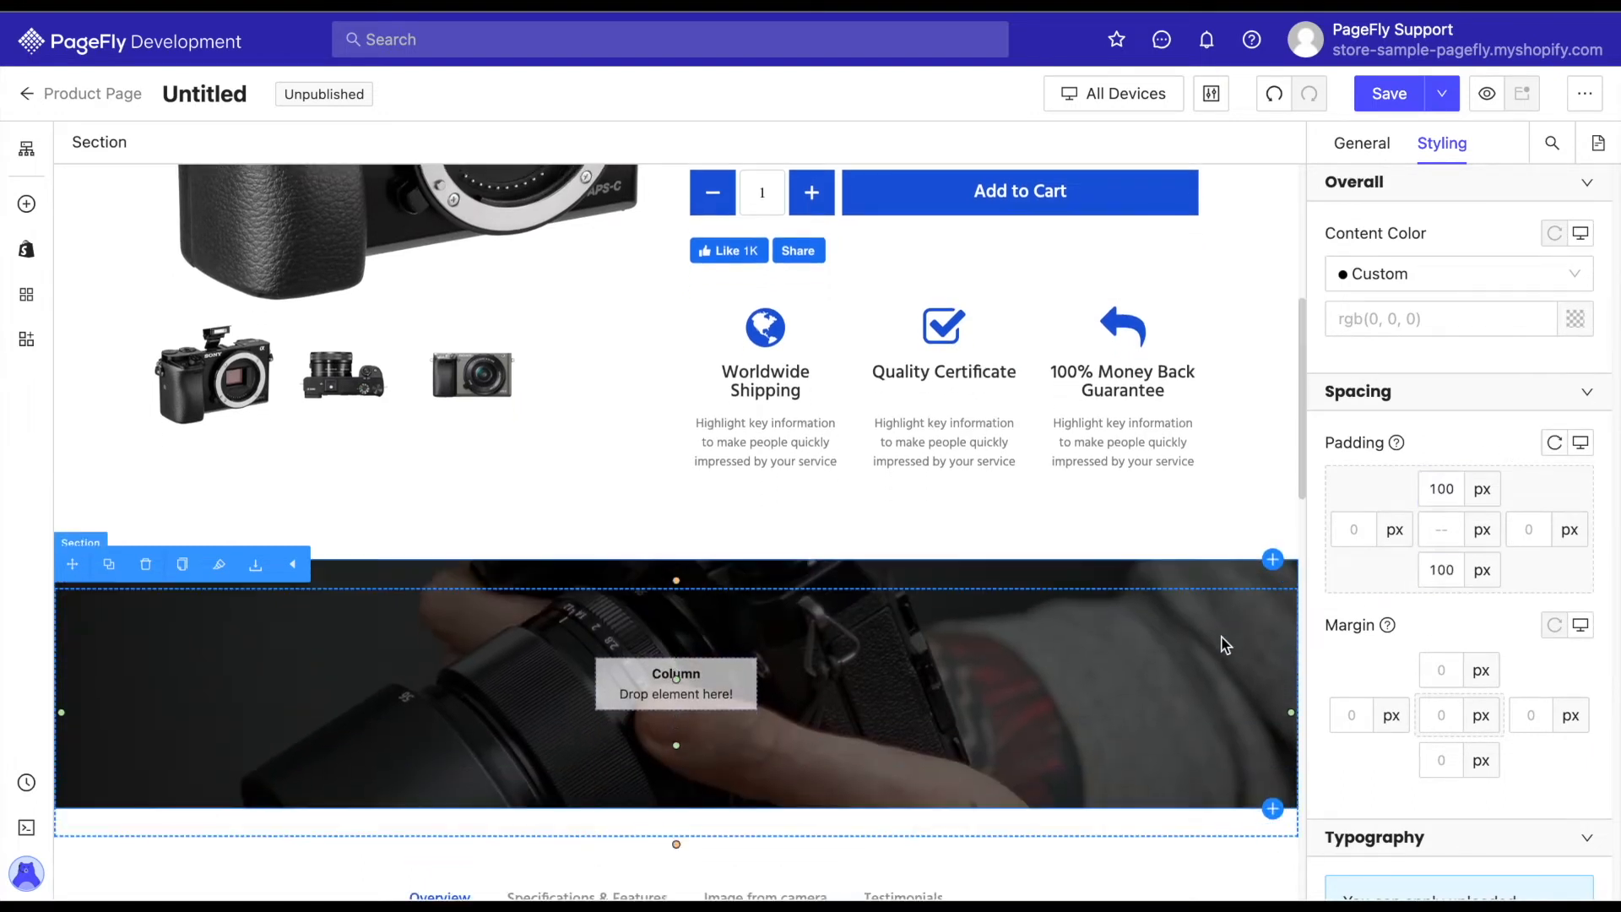
click(155, 561)
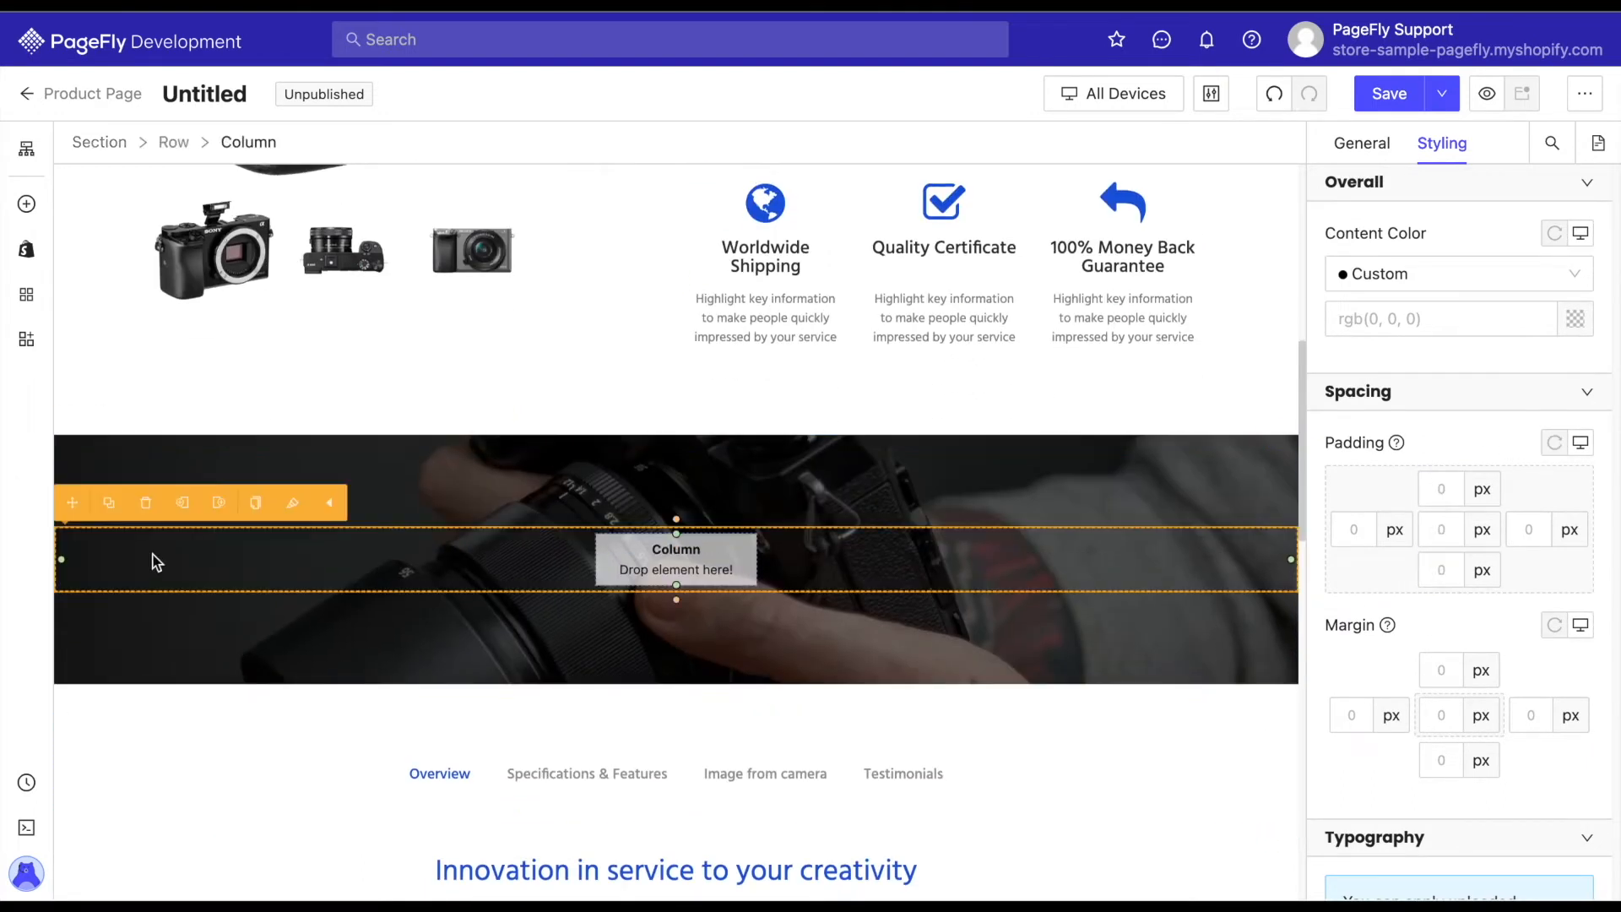
click(27, 203)
mouse_move(175, 563)
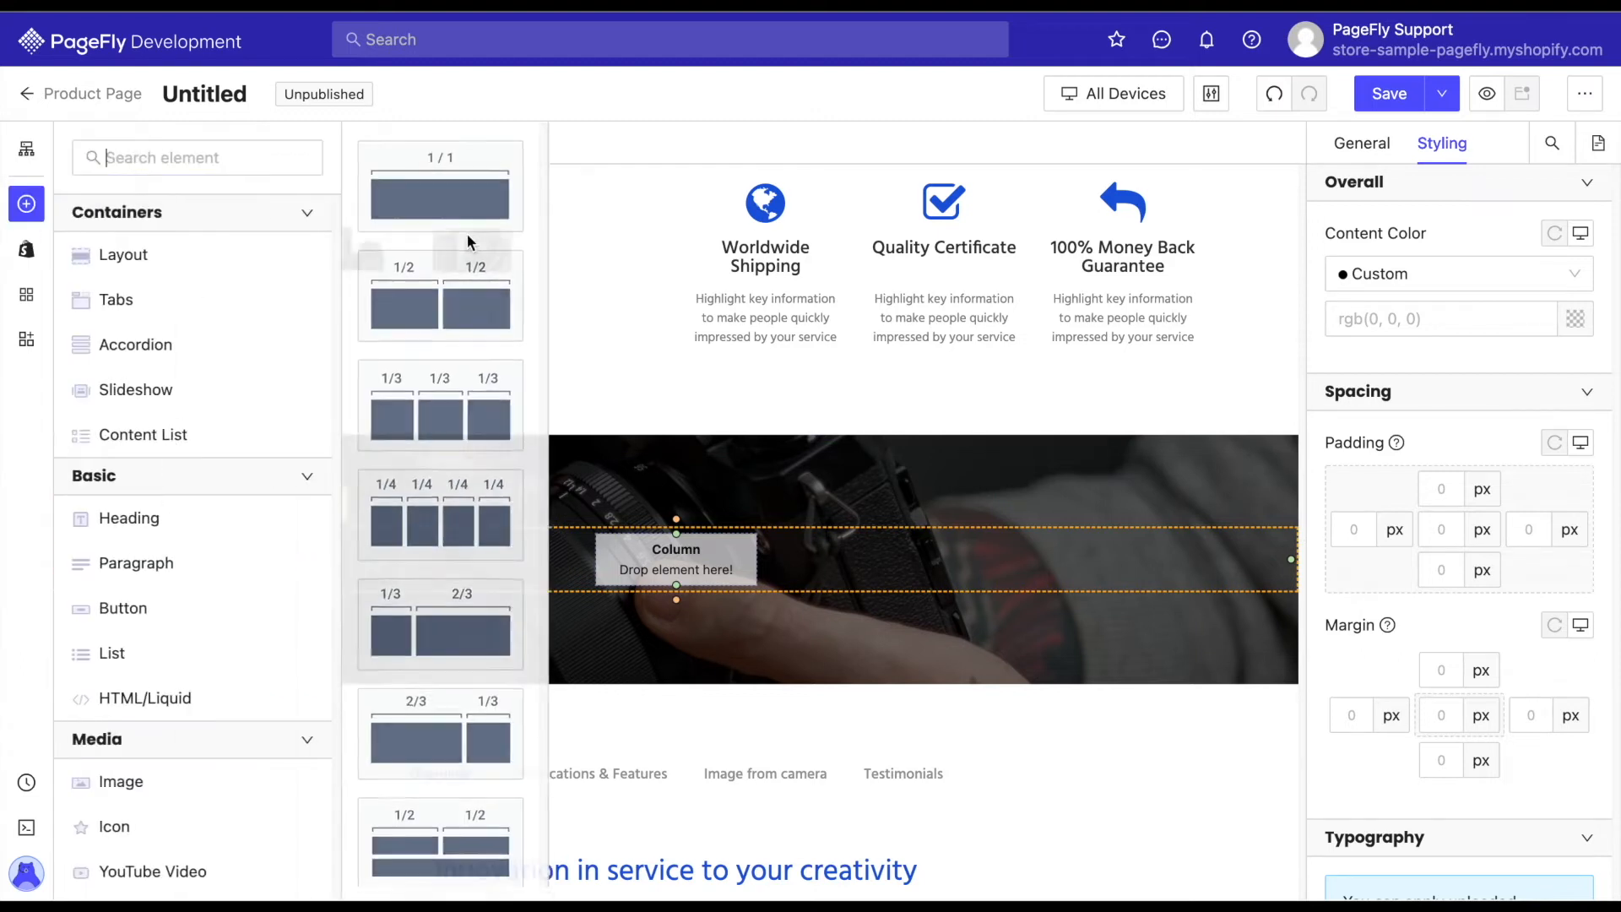
drag(449, 194, 568, 231)
drag(694, 541, 703, 556)
click(707, 567)
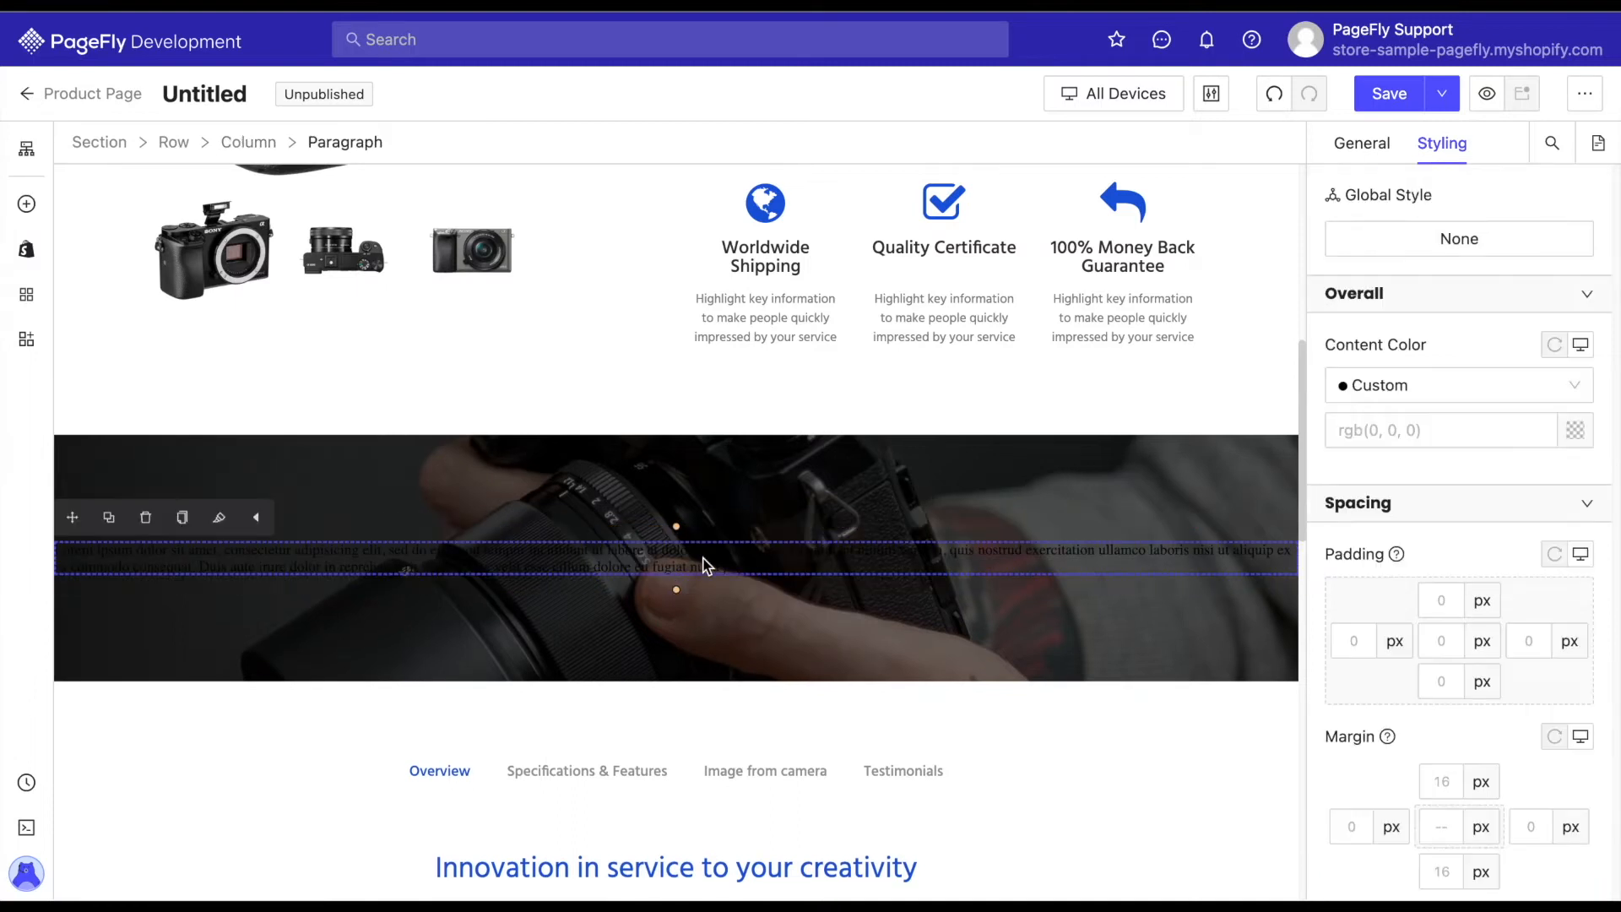
Replace the paragraph's placeholder text with the copied description beginning "The α camera line brings the visions of passionate content creators to life.".
click(1372, 150)
key(ctrl+a)
text(The α camera line brings the visions of passionate content creators to life. Cinematic expression is matched with reliable performance and streamlined operation to serve the needs of today's creative community. Compact and lightweight, it's easy to carry and handle.)
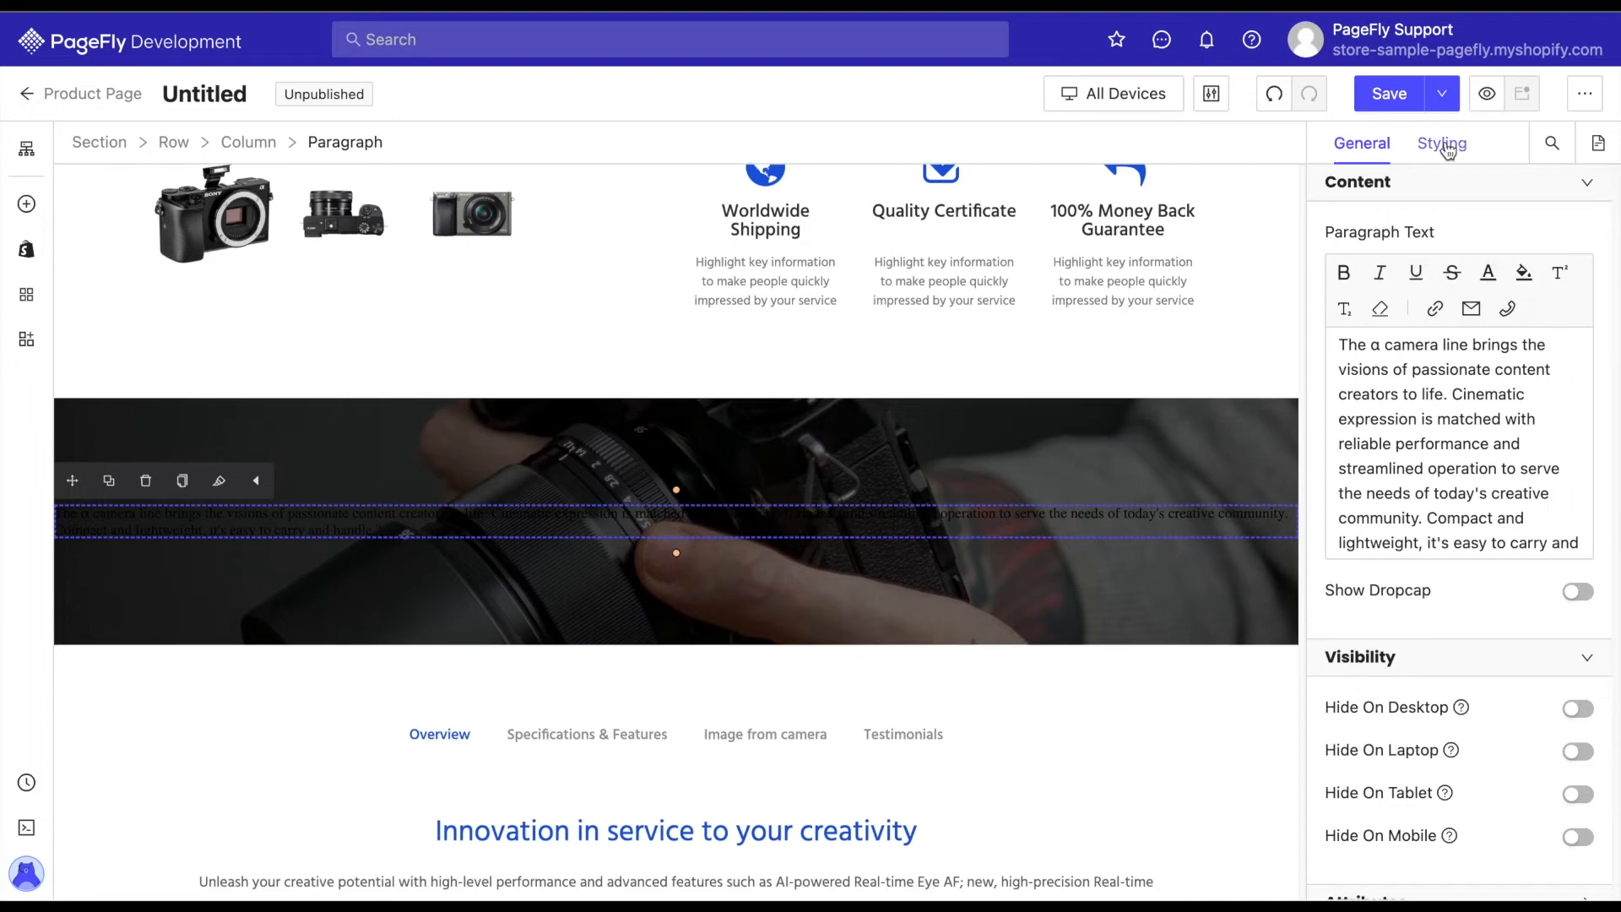
Set the paragraph's content color to white, its top margin to 0 and its bottom margin to 15 px.
click(1446, 147)
click(1576, 430)
click(1248, 578)
scroll(1495, 553, down, 3)
click(1446, 550)
text(0)
scroll(1453, 642, down, 5)
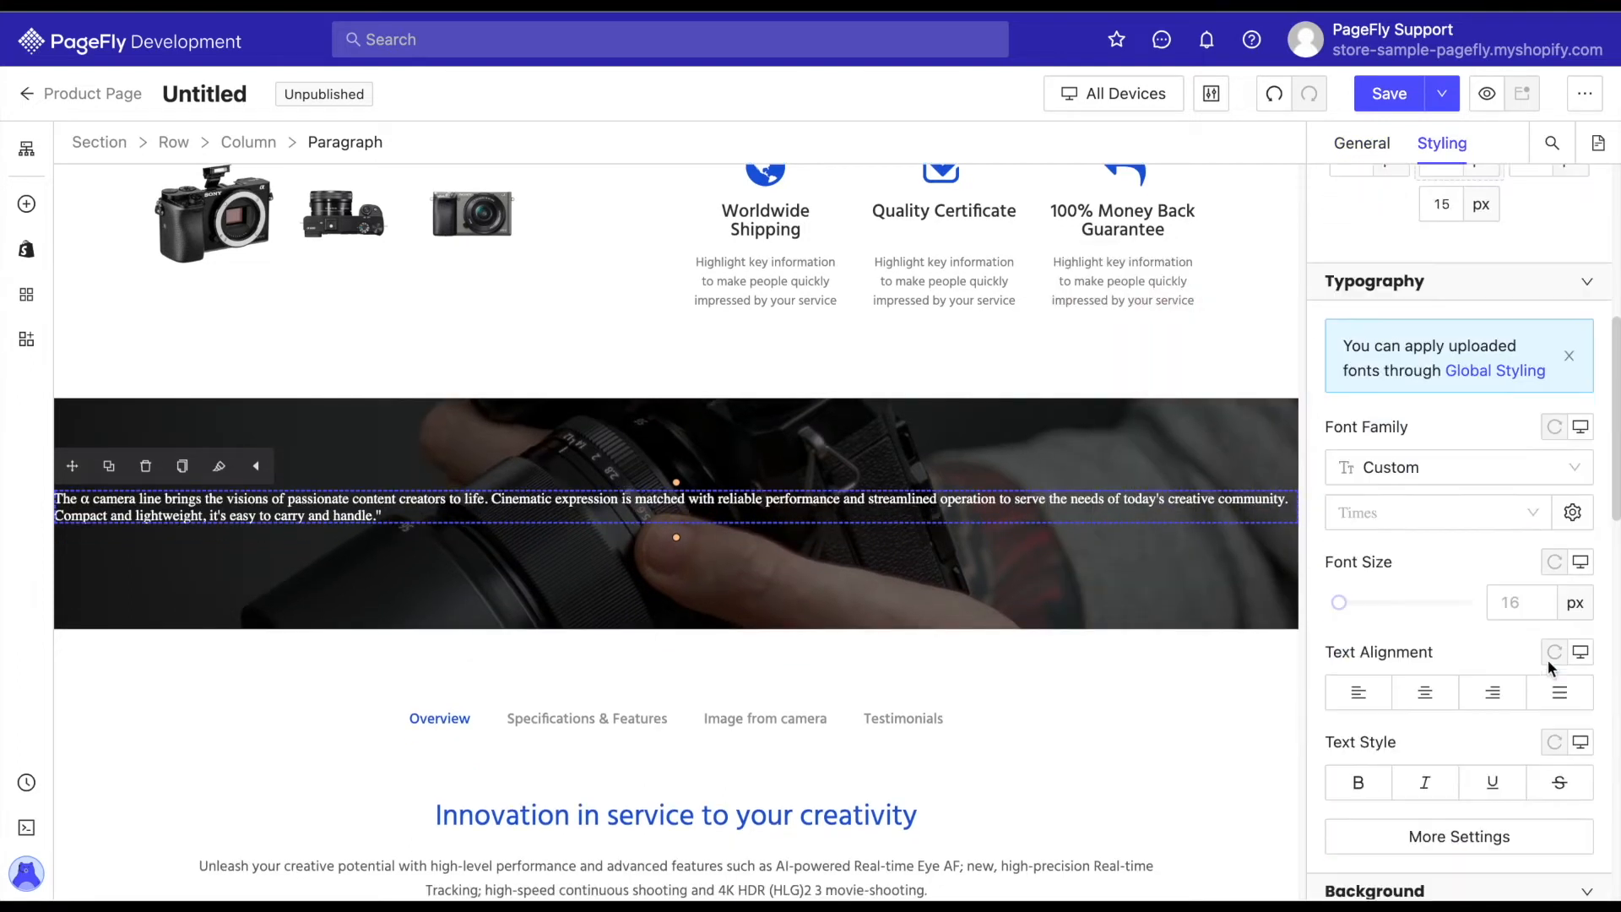
Set the paragraph's font to Hind at 20 px and reduce its line height.
click(1487, 505)
click(1496, 591)
text(20)
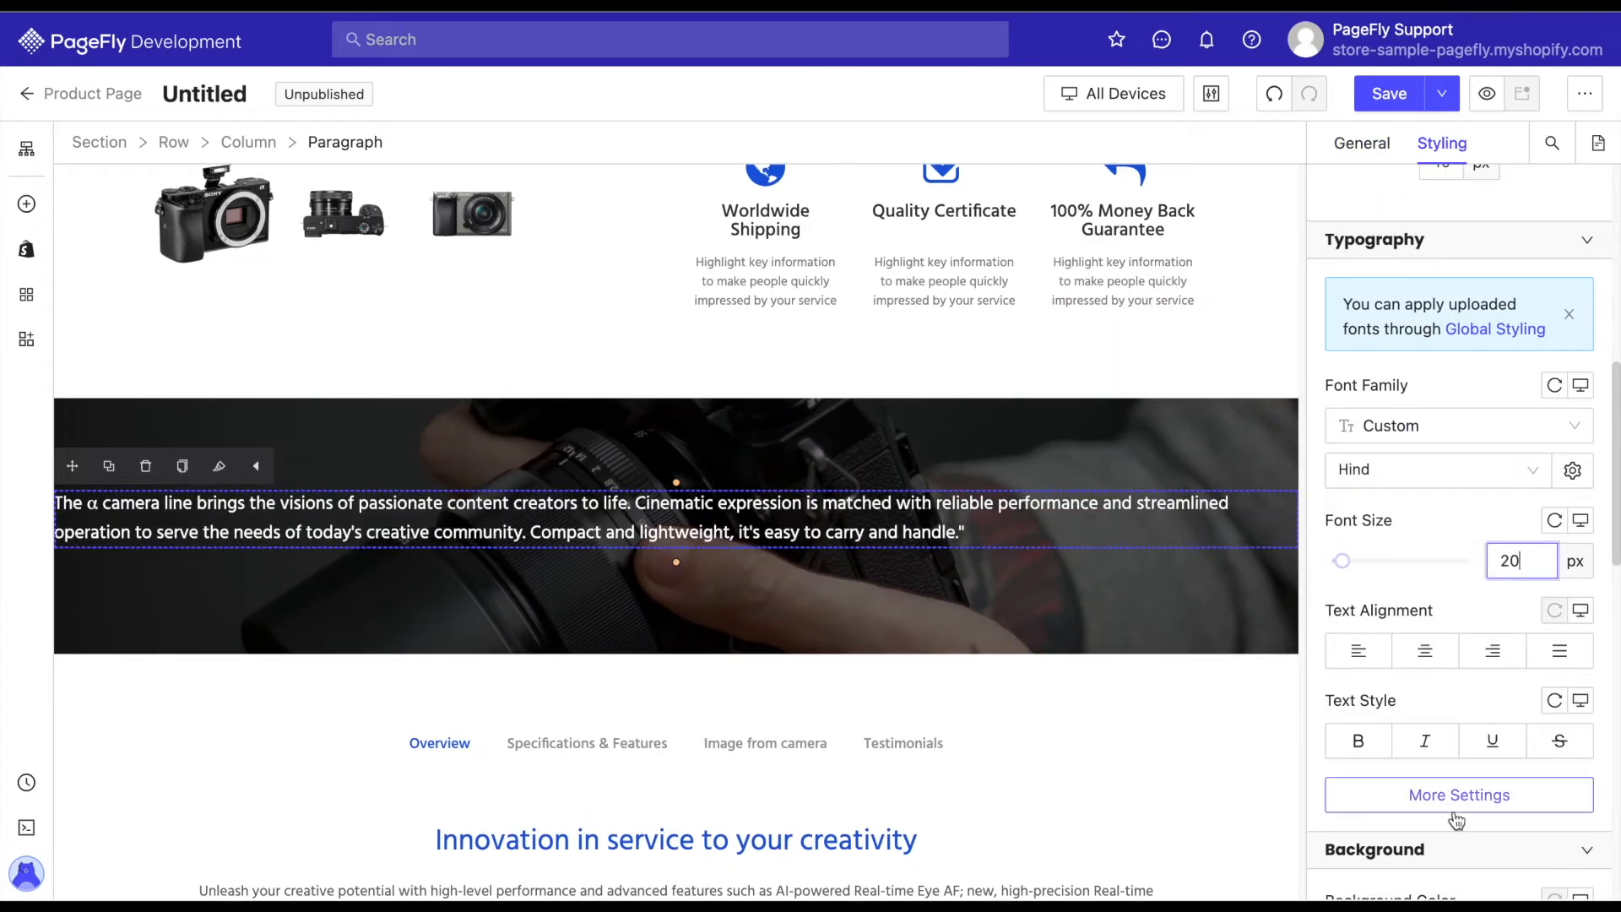
click(1459, 794)
click(1216, 662)
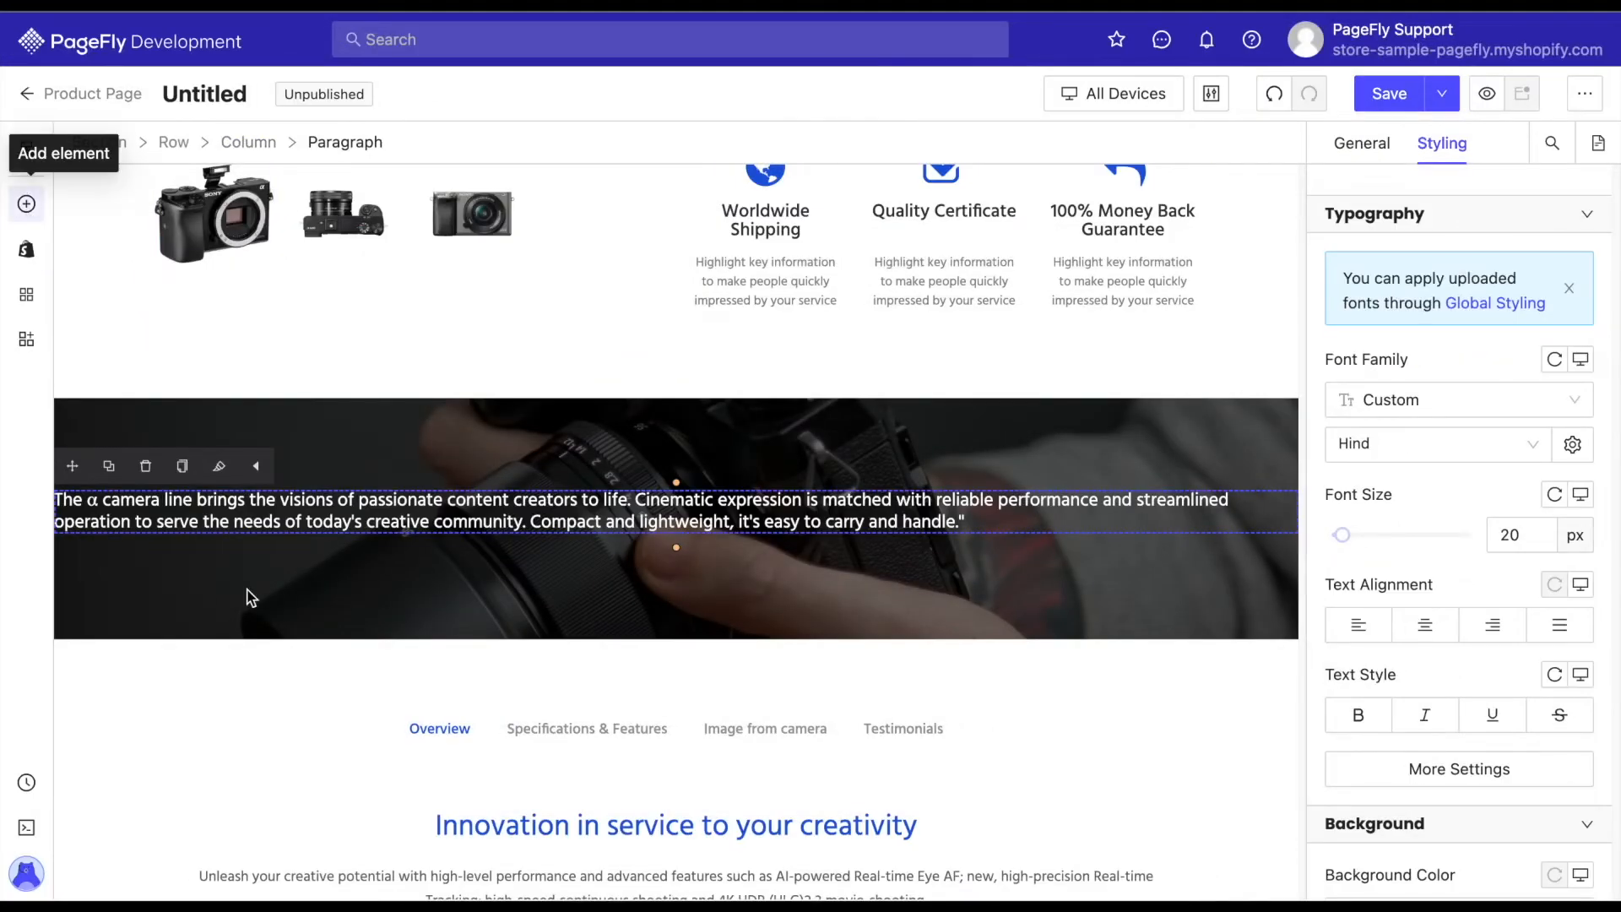
Add an image element below the paragraph and use the alphalogowhite image as its source.
click(26, 204)
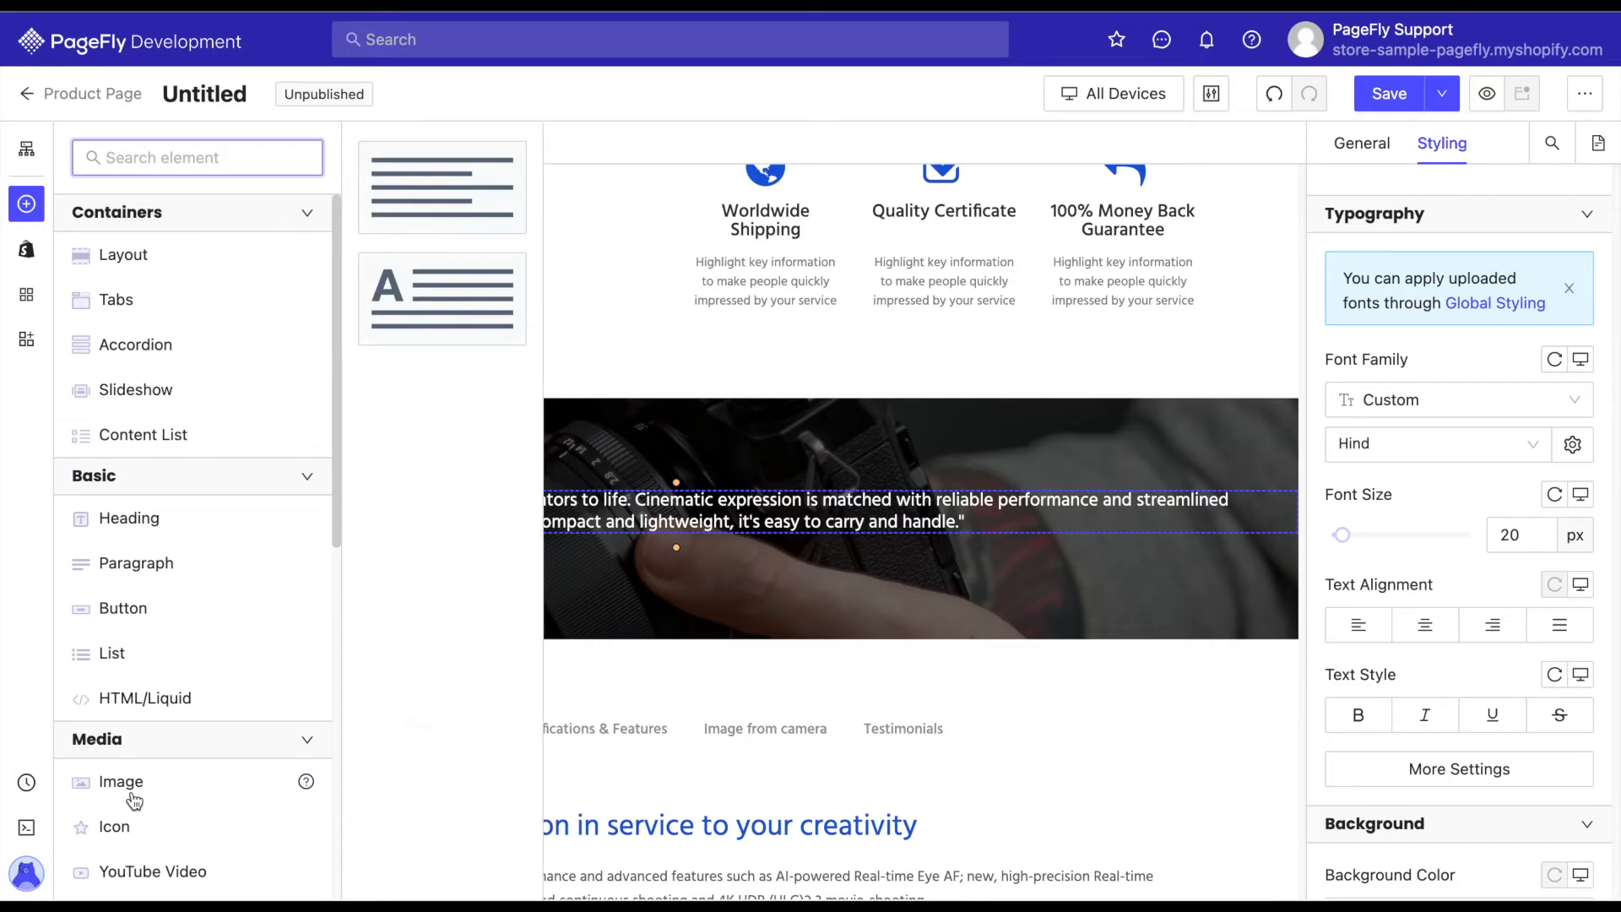
drag(442, 188, 671, 547)
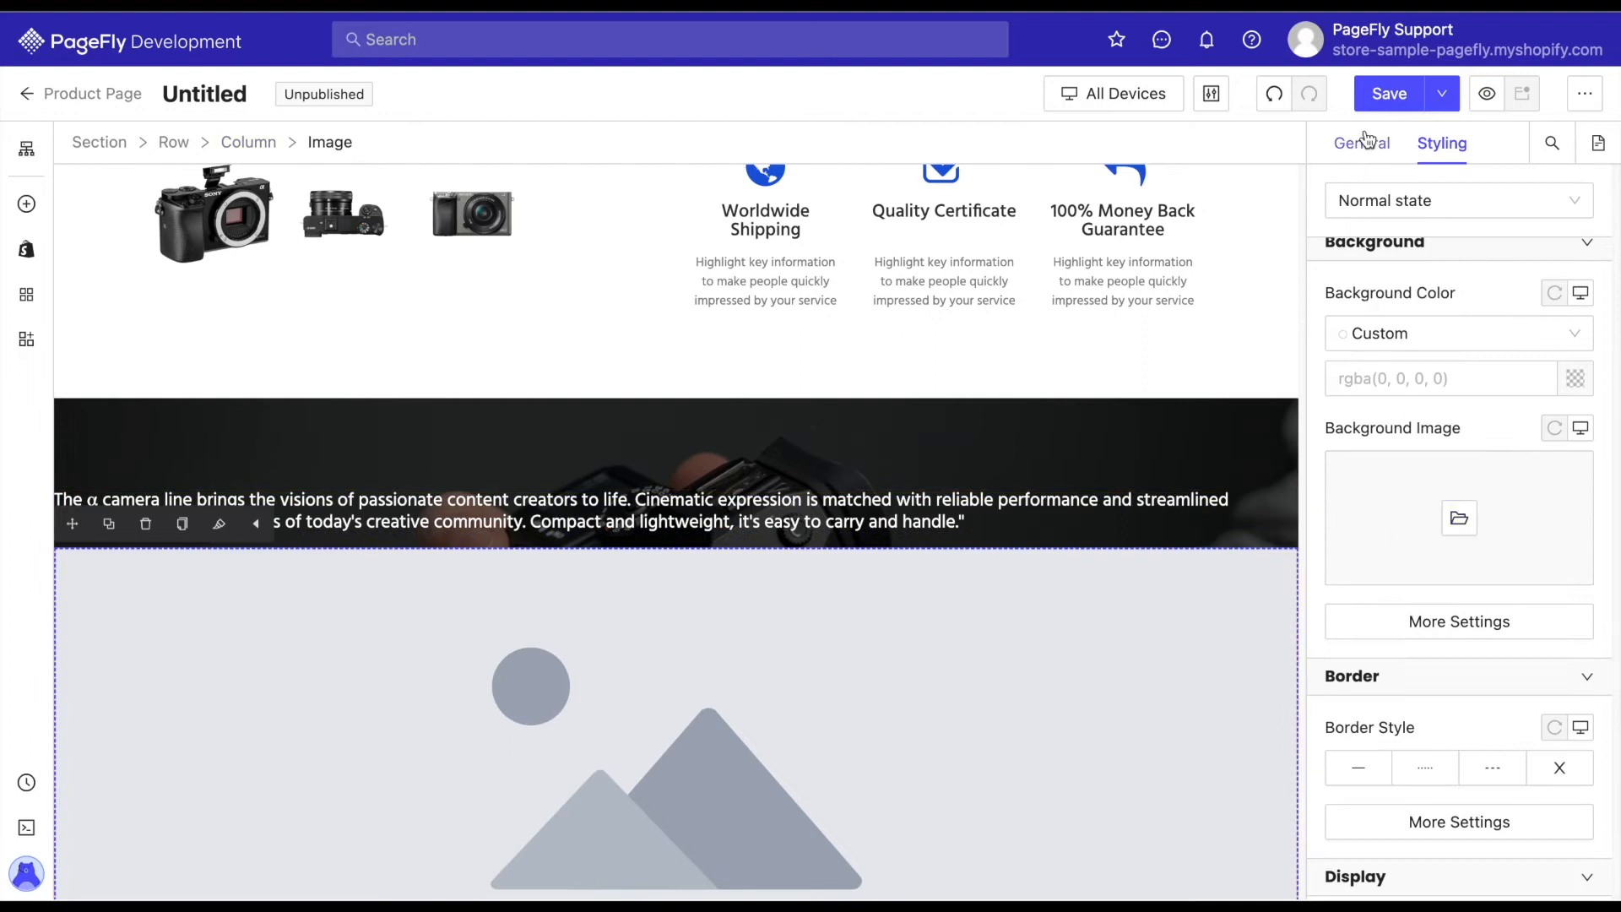
click(1363, 141)
click(1425, 316)
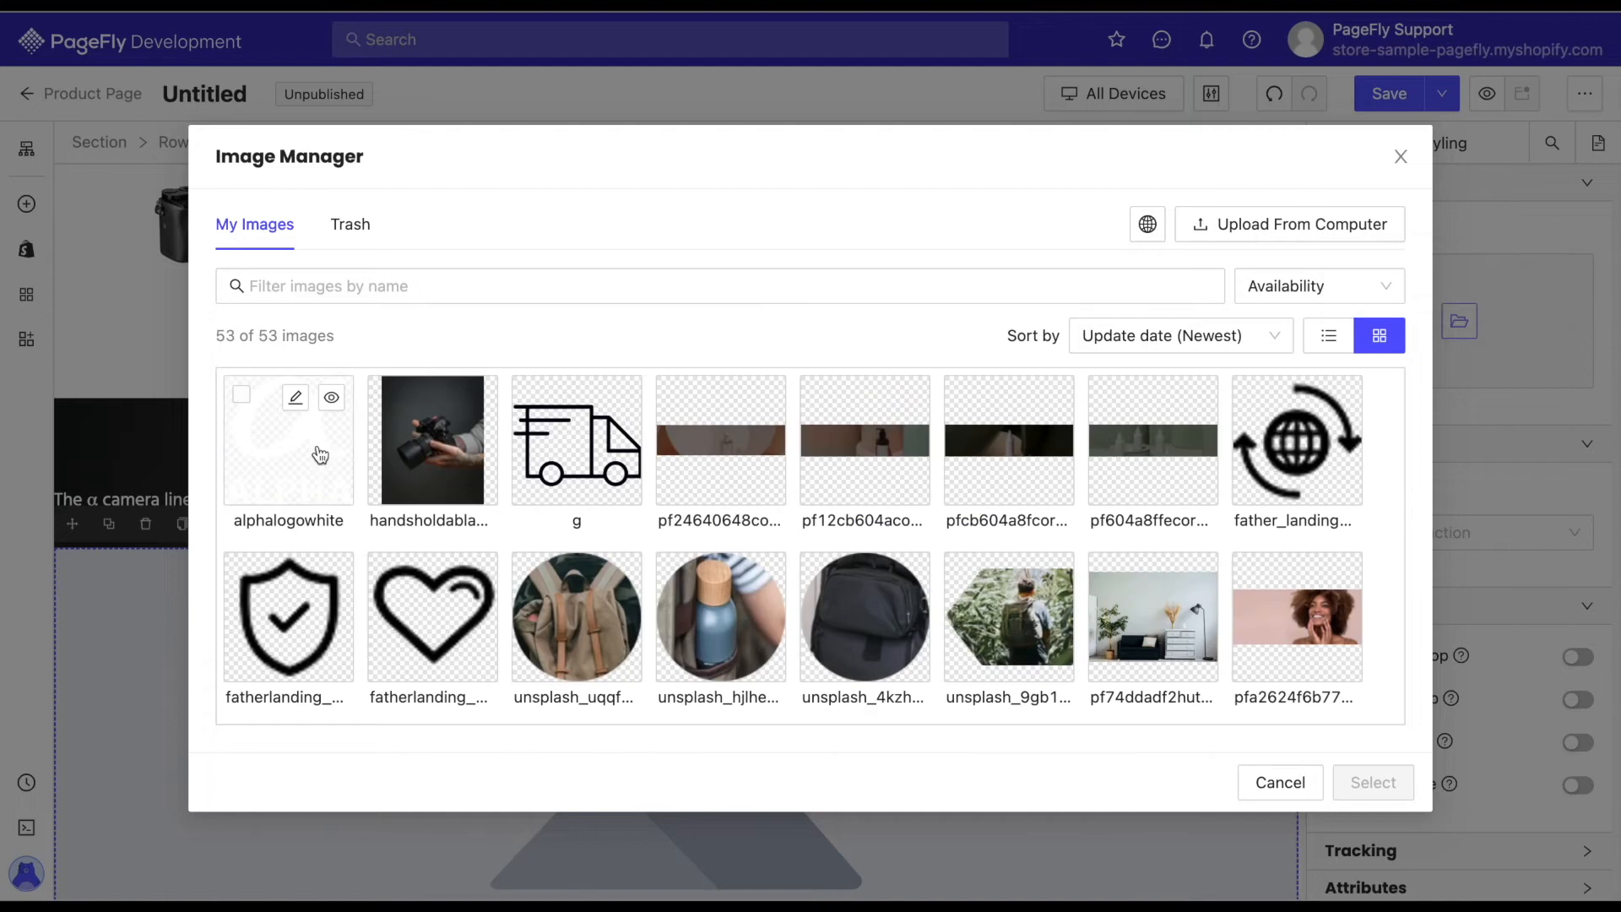
click(312, 448)
click(1388, 787)
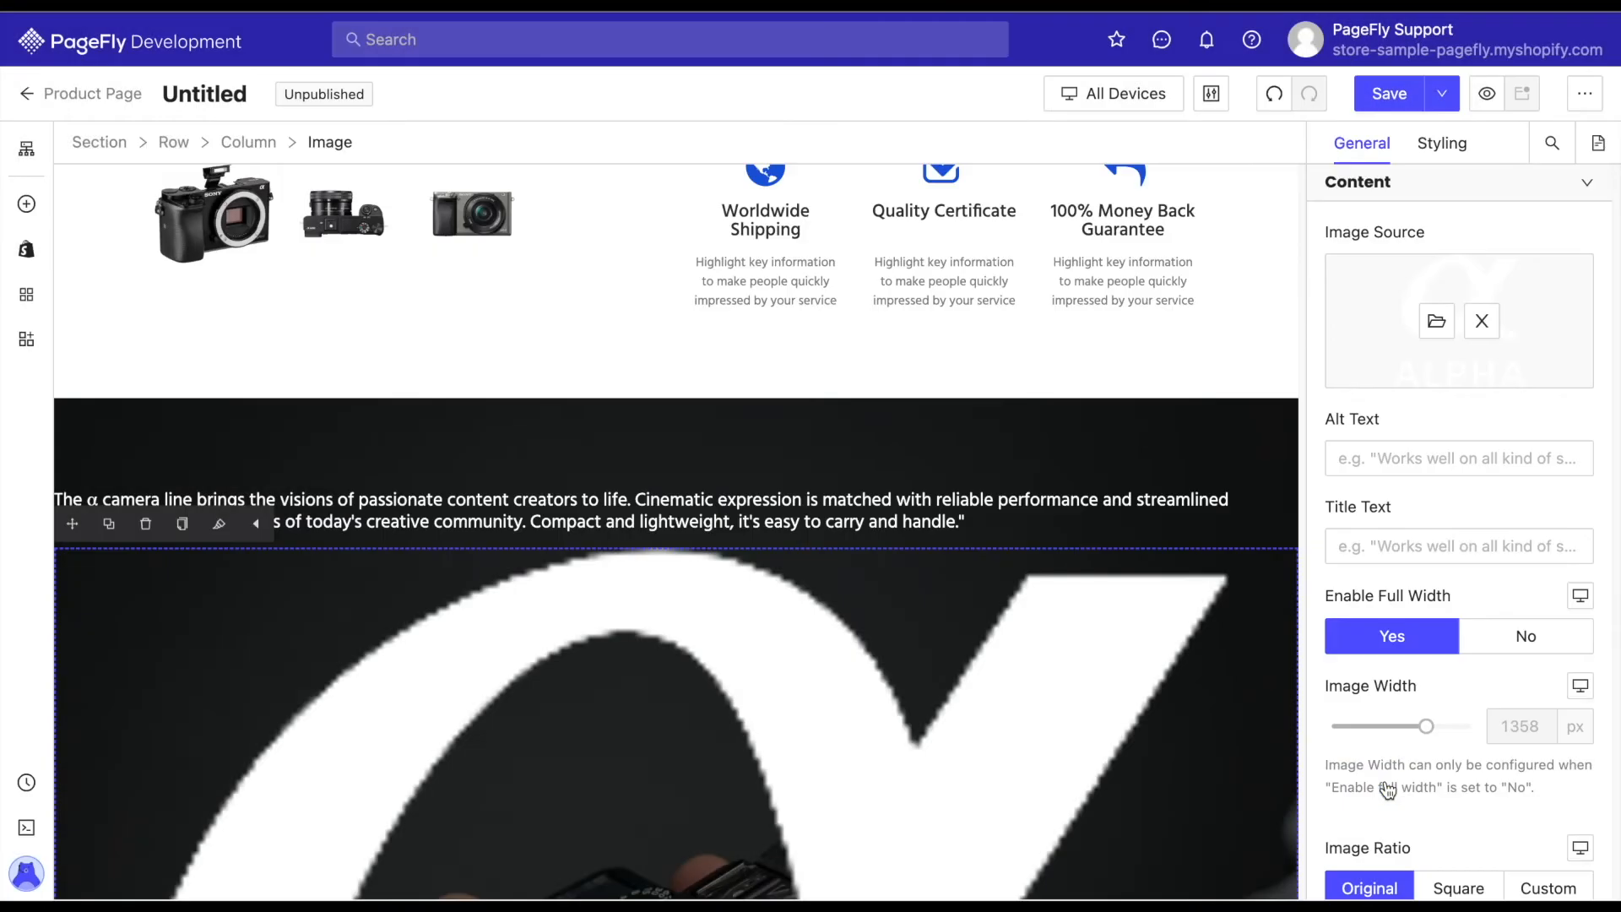
Turn off full width for the Alpha logo image and set its width to 50 px.
click(1526, 639)
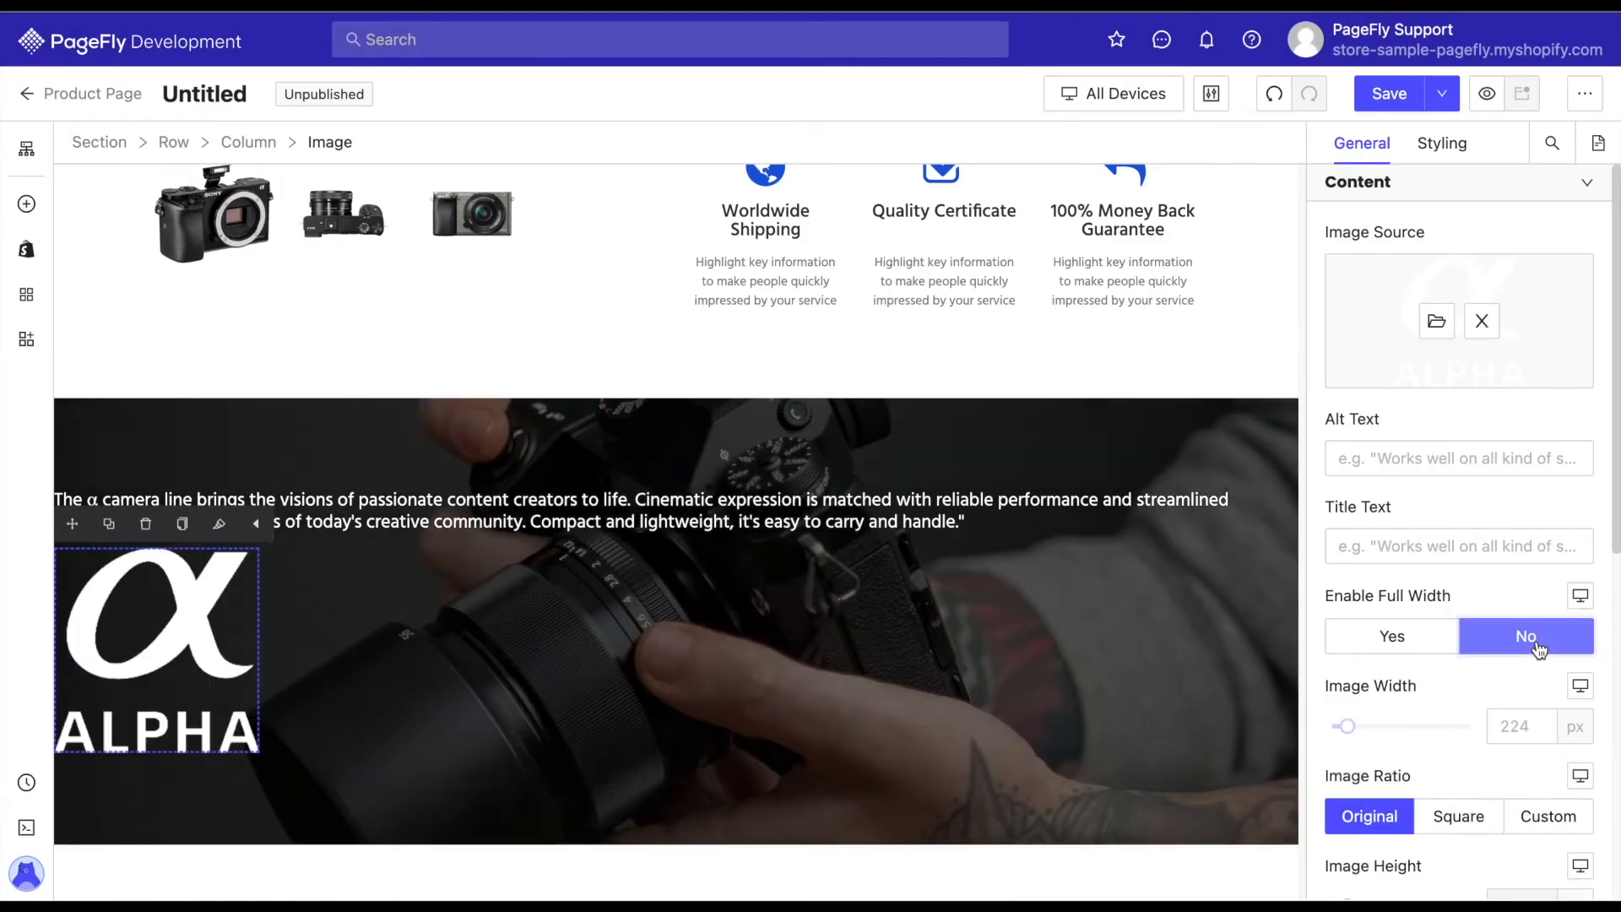
click(1511, 718)
scroll(1516, 675, down, 3)
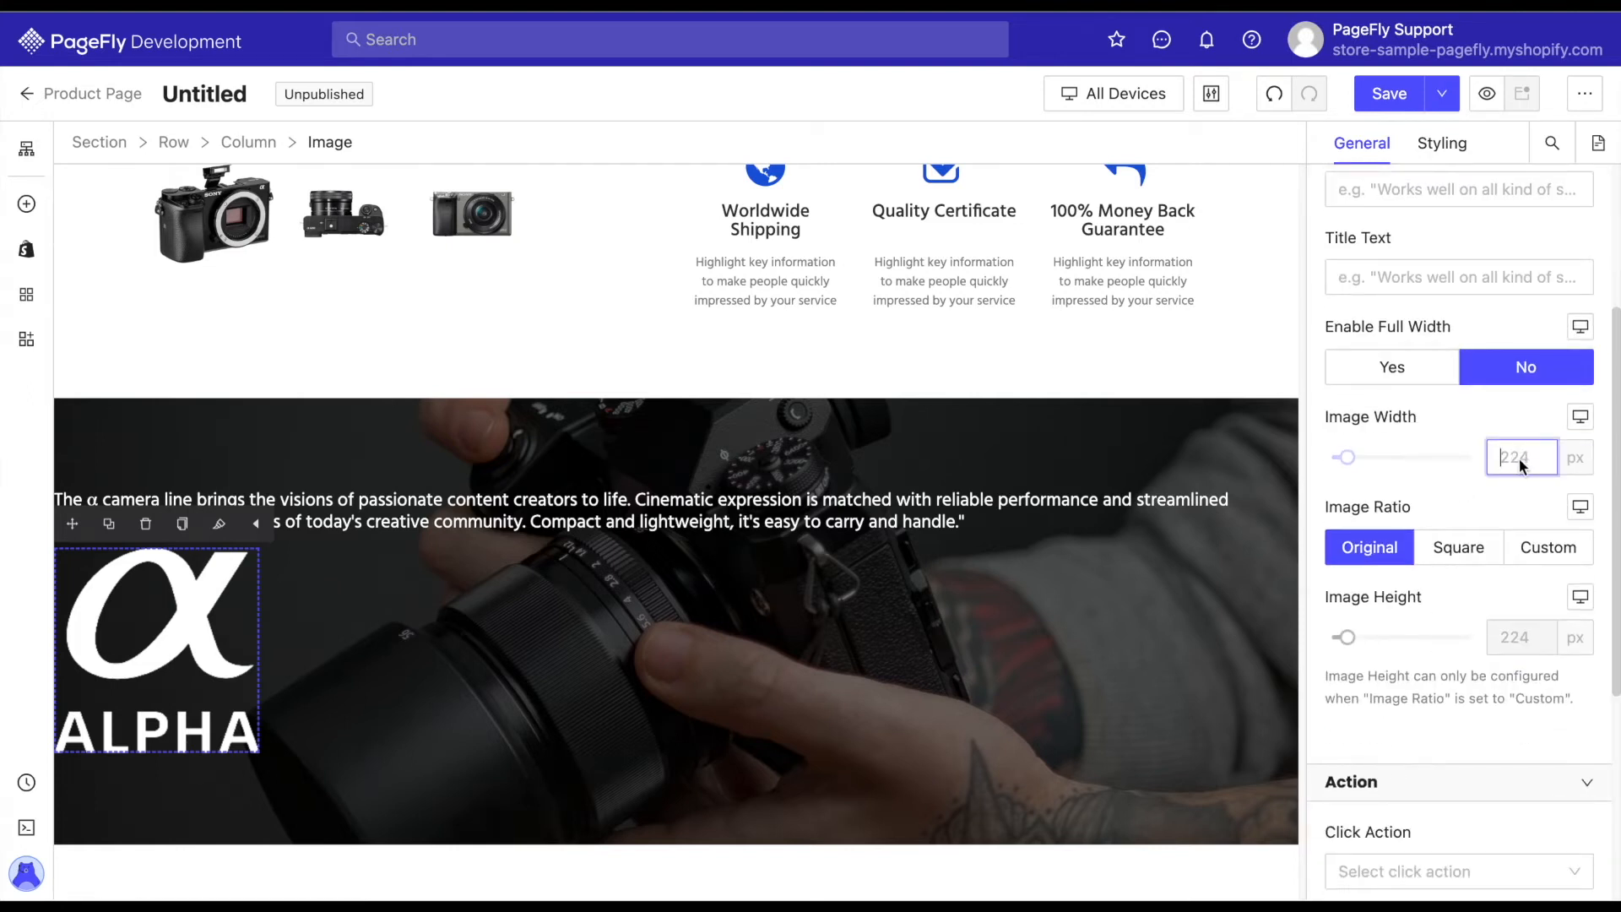
text(50)
click(1493, 497)
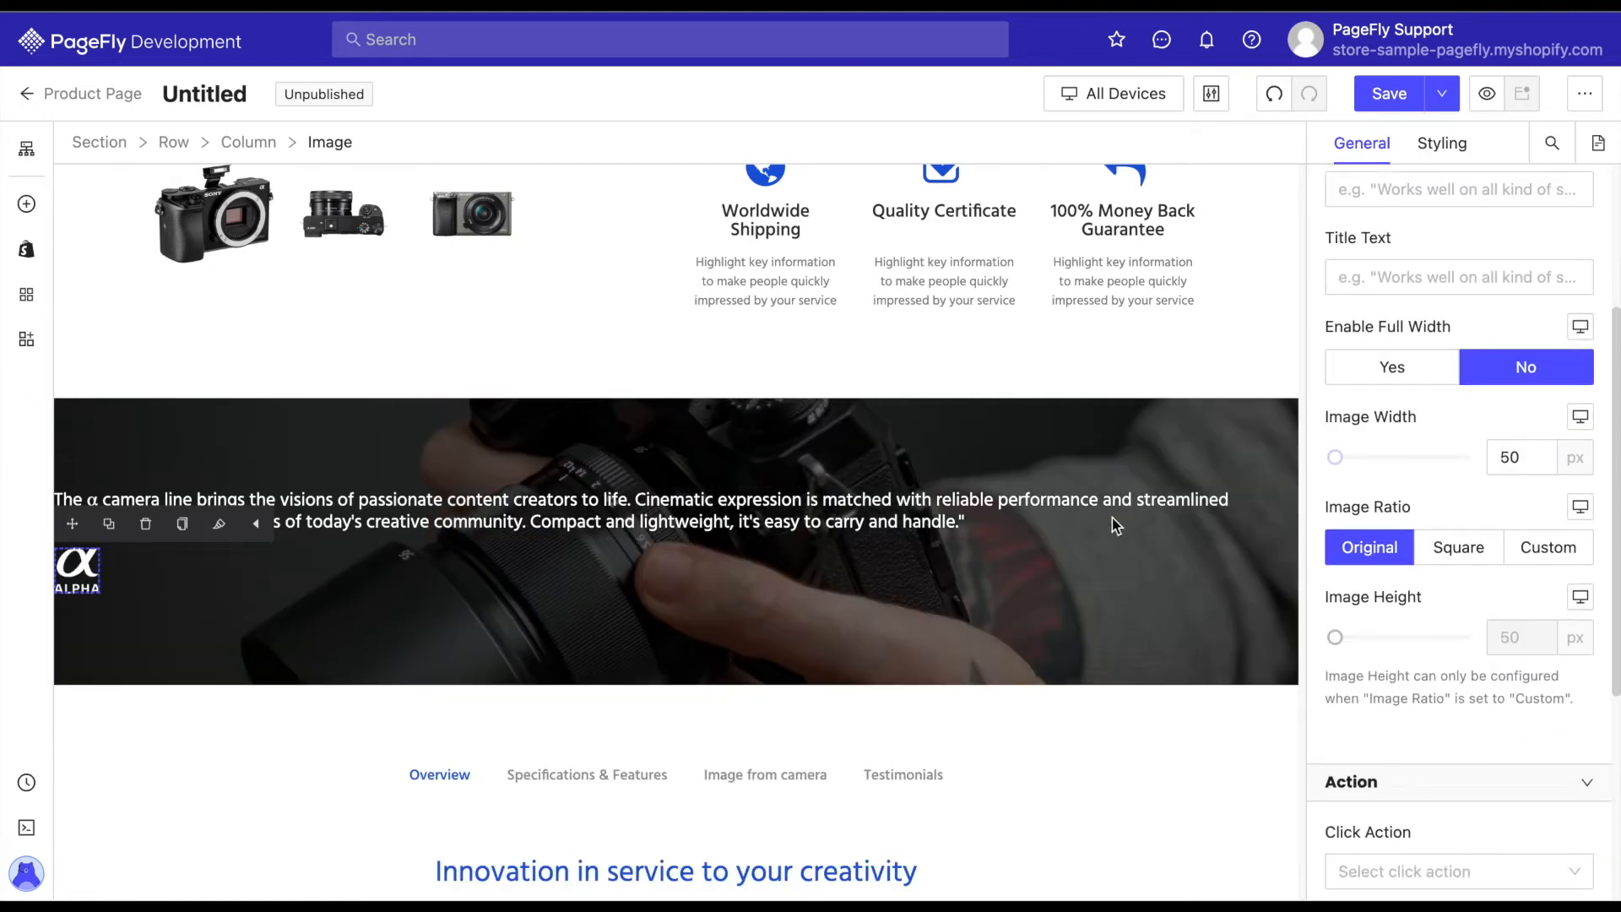
Set the left padding of the column holding the paragraph and logo to 800 px and its right padding to 100 px.
click(884, 568)
click(1442, 143)
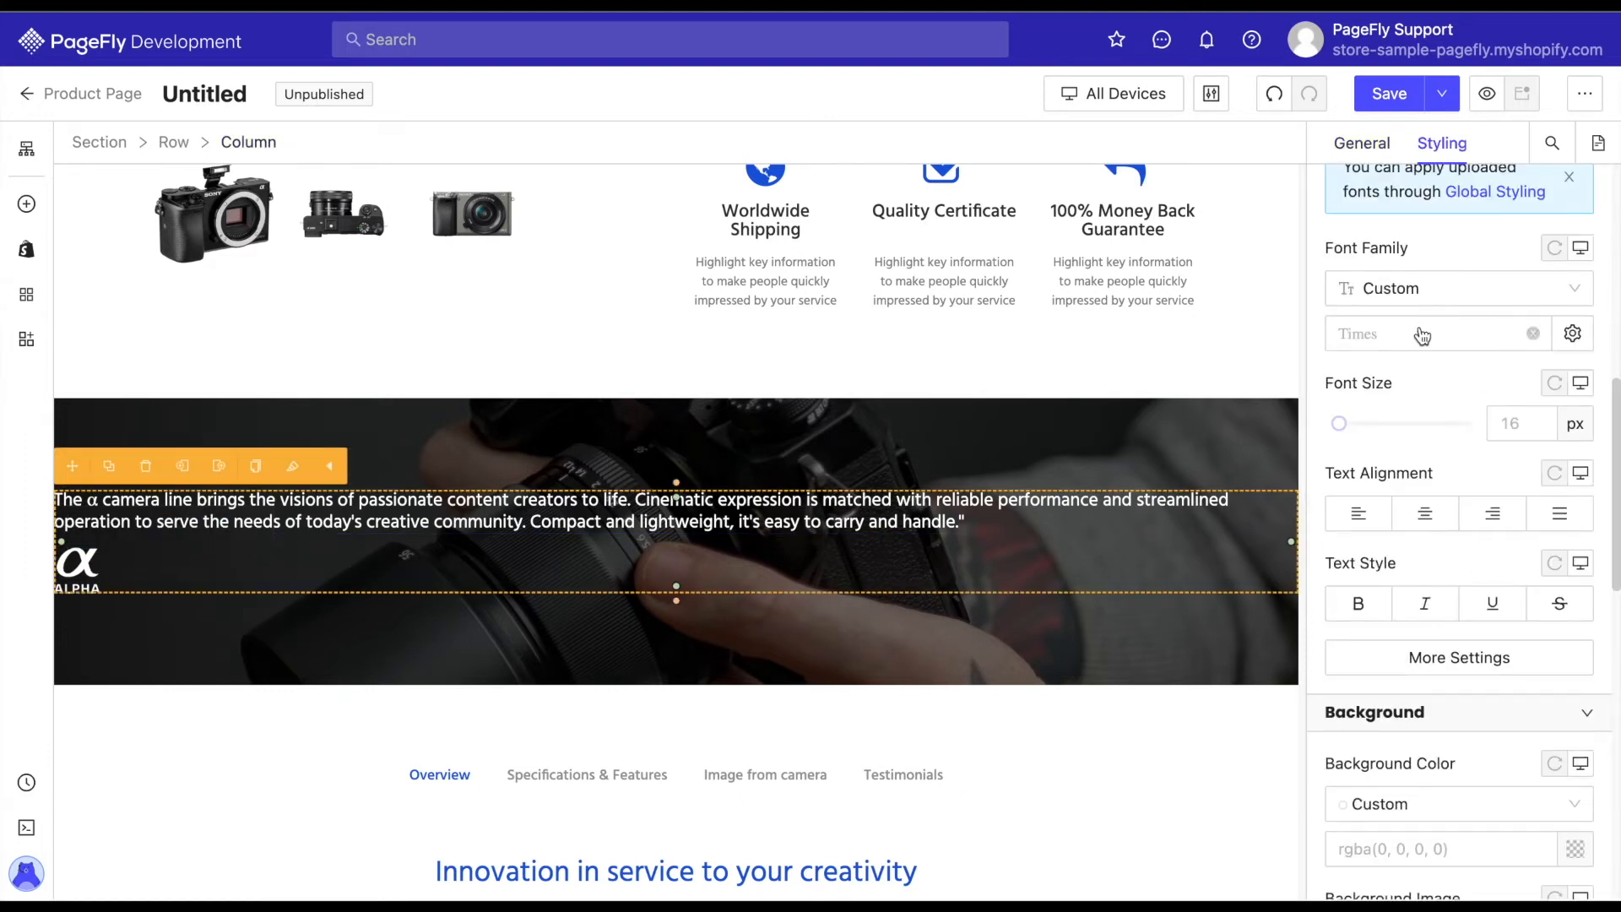
scroll(1437, 353, up, 7)
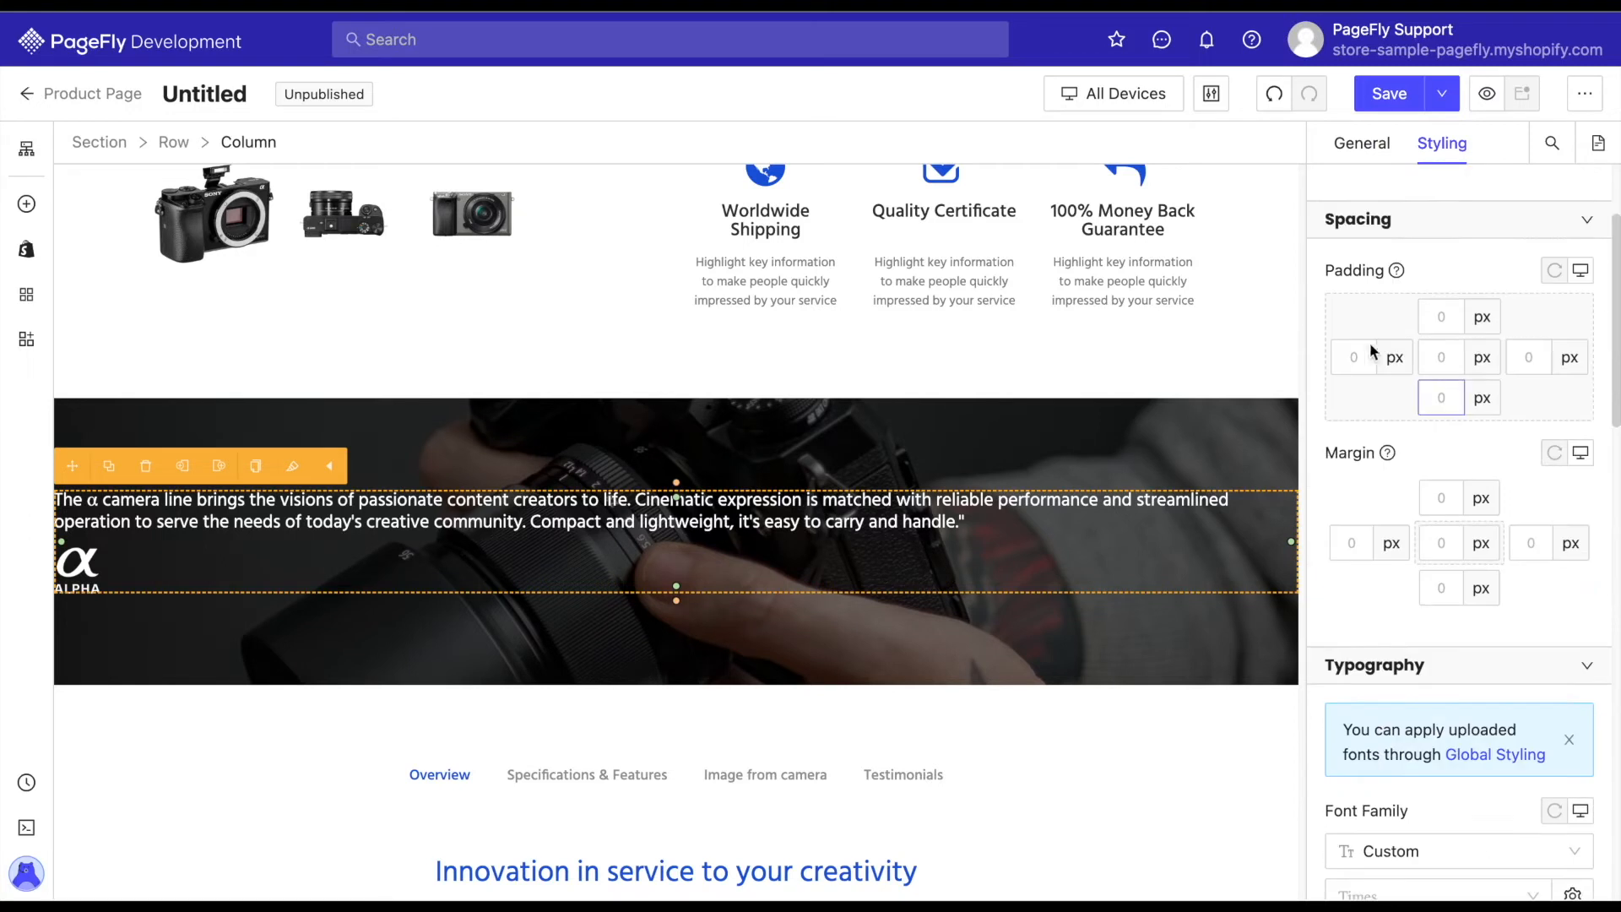
text(800)
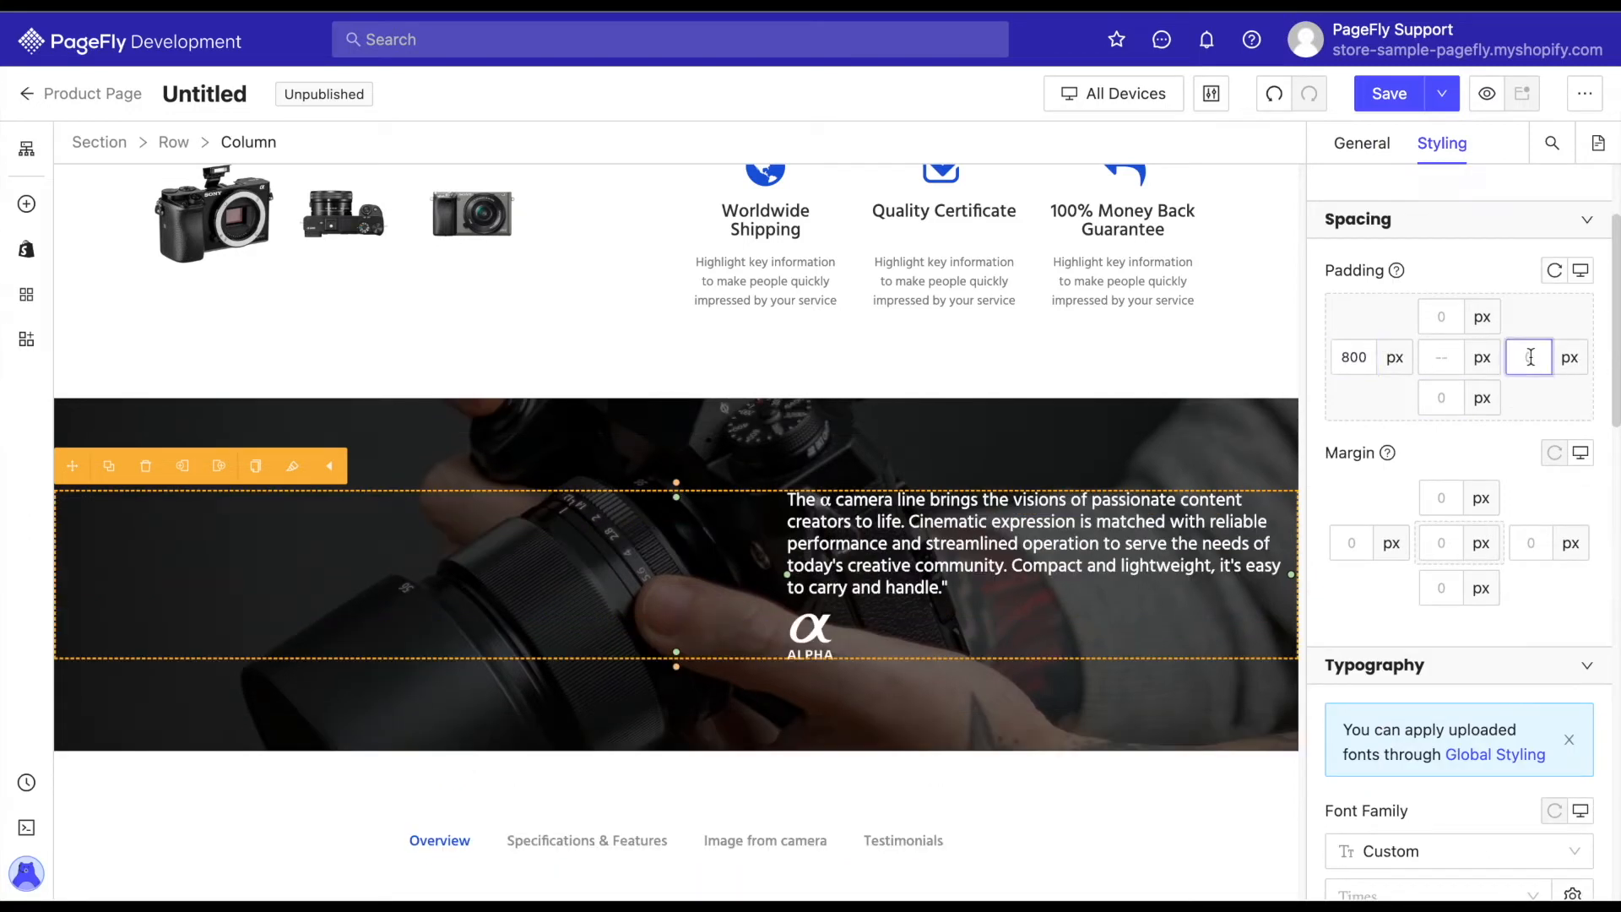
text(100)
Add a plain button element in a new row below the Alpha logo within the camera background section.
click(1028, 713)
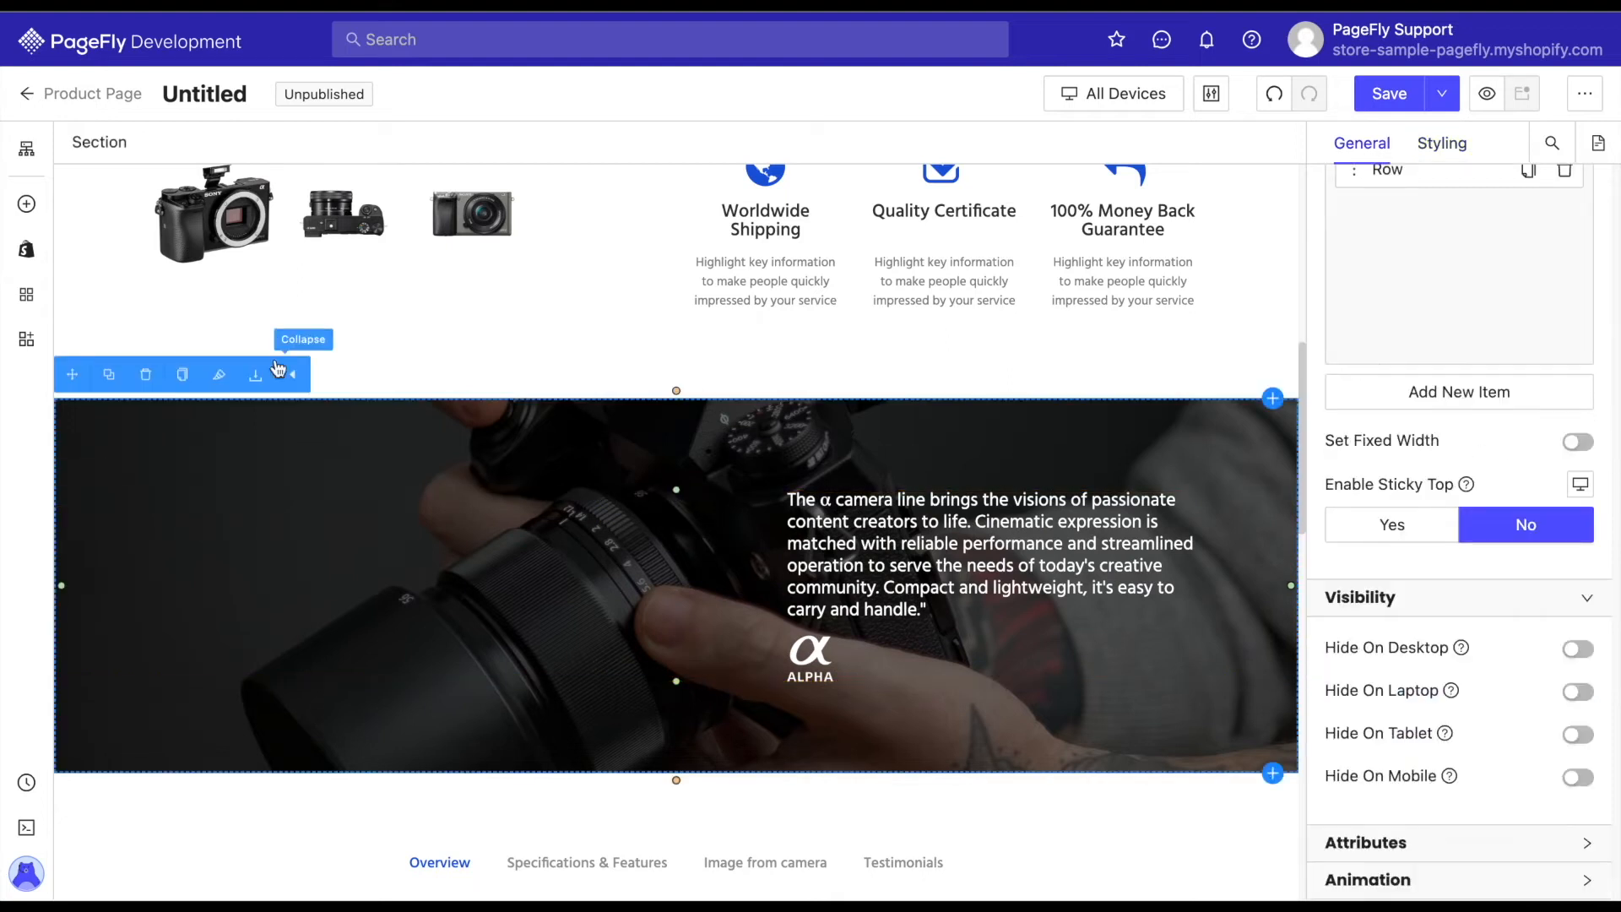
click(26, 203)
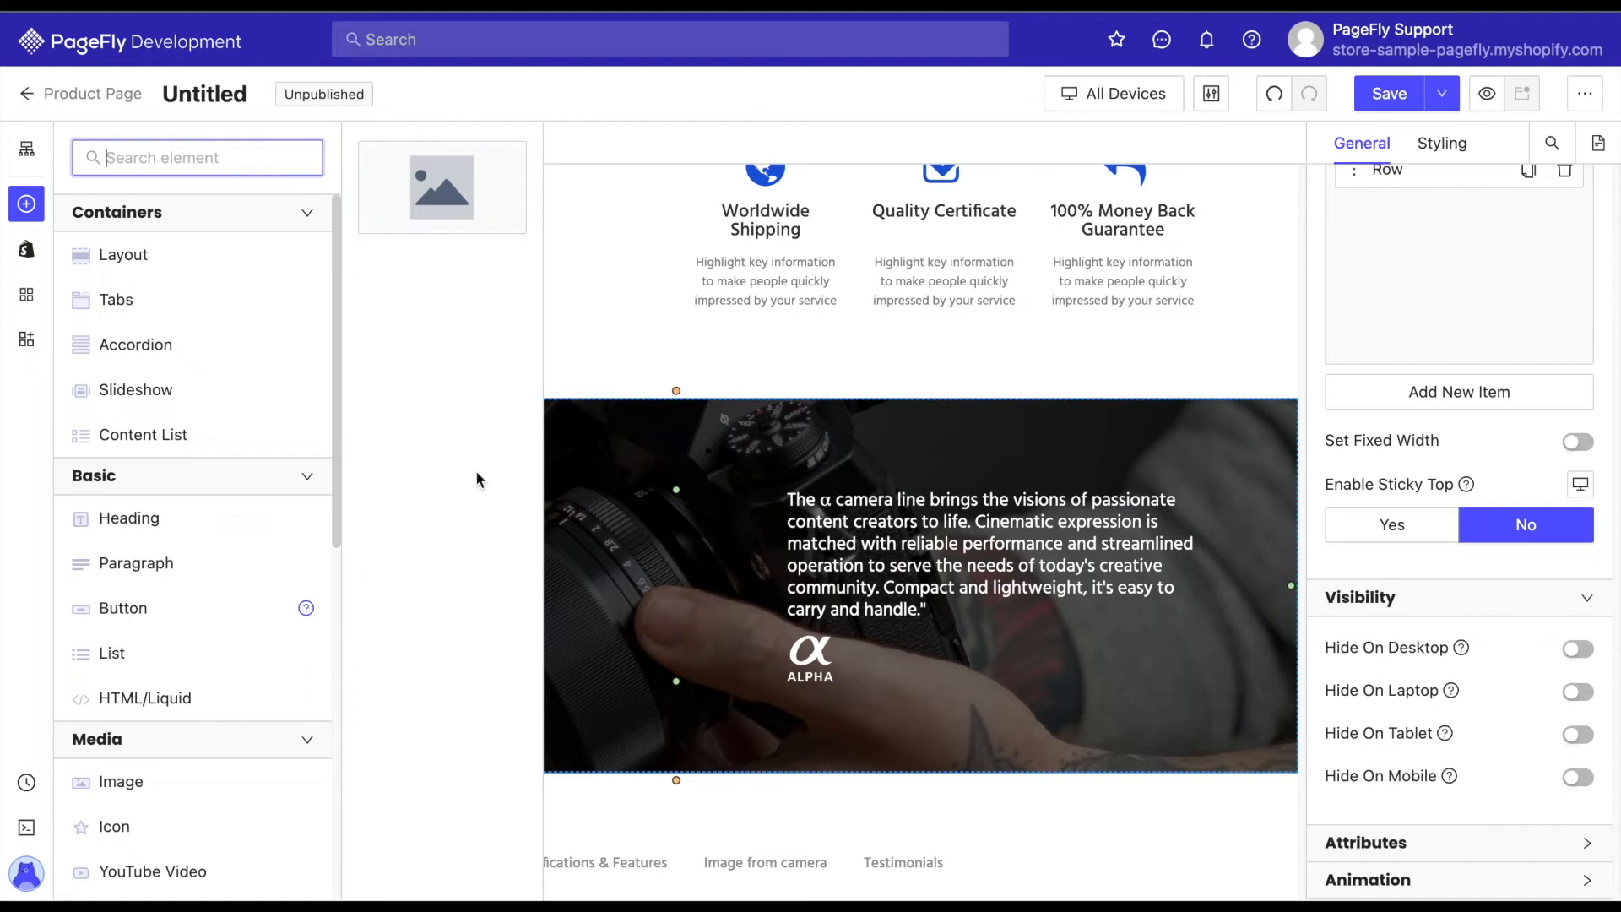
drag(464, 197, 706, 600)
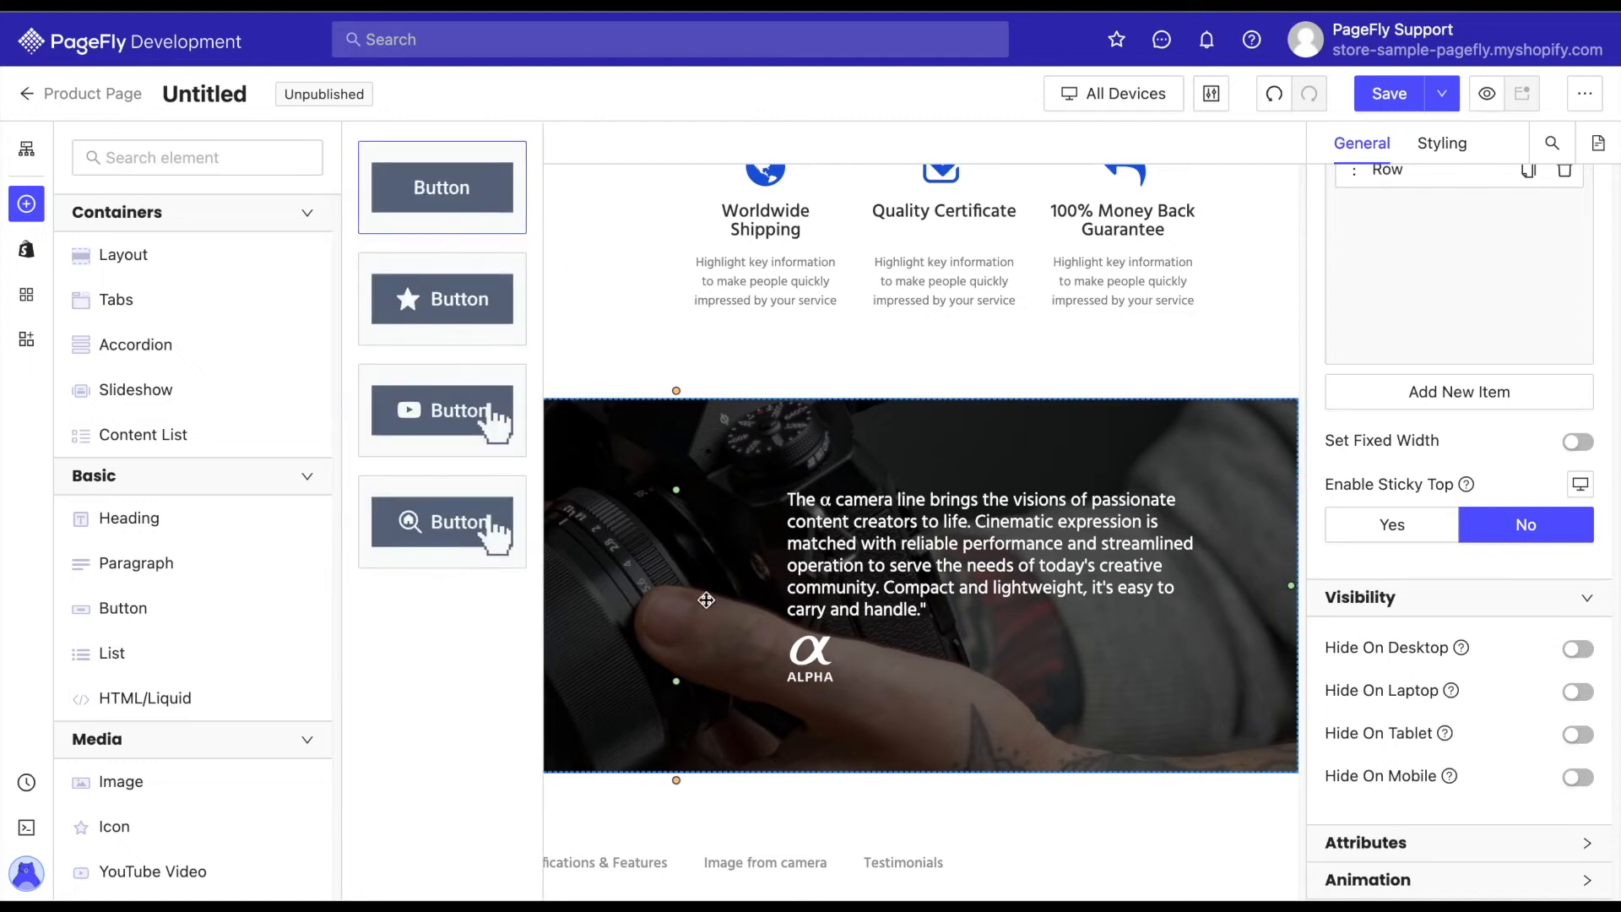
drag(725, 737, 677, 725)
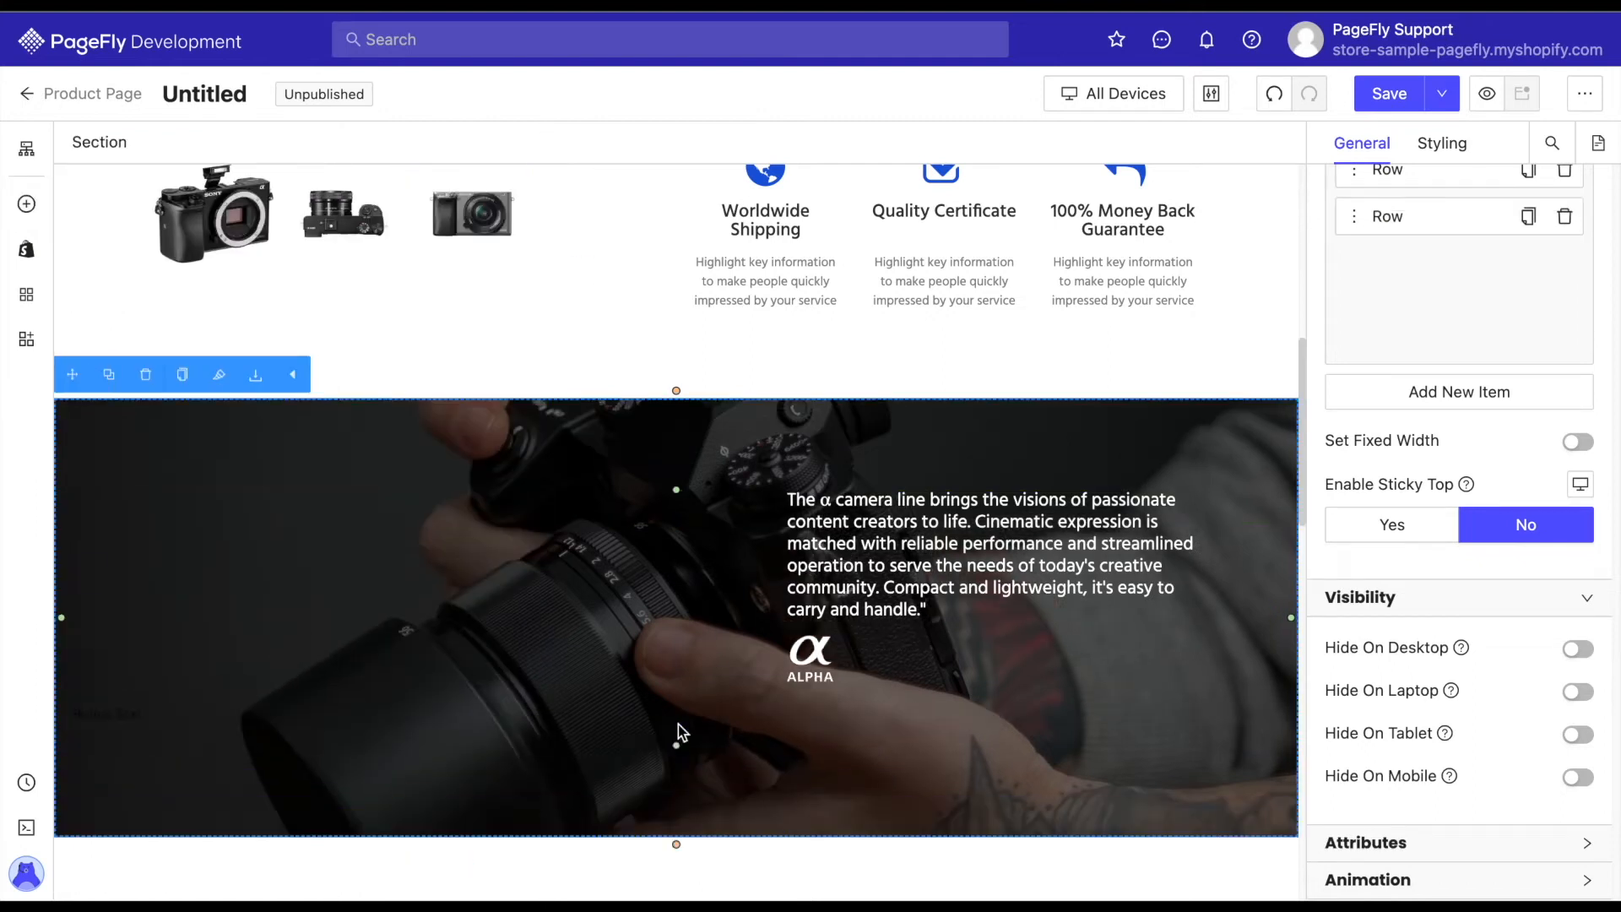
Label the new button "Learn More" and show a 20 px angle-down icon on the right of its text.
drag(1424, 381, 1310, 372)
text(Learn More)
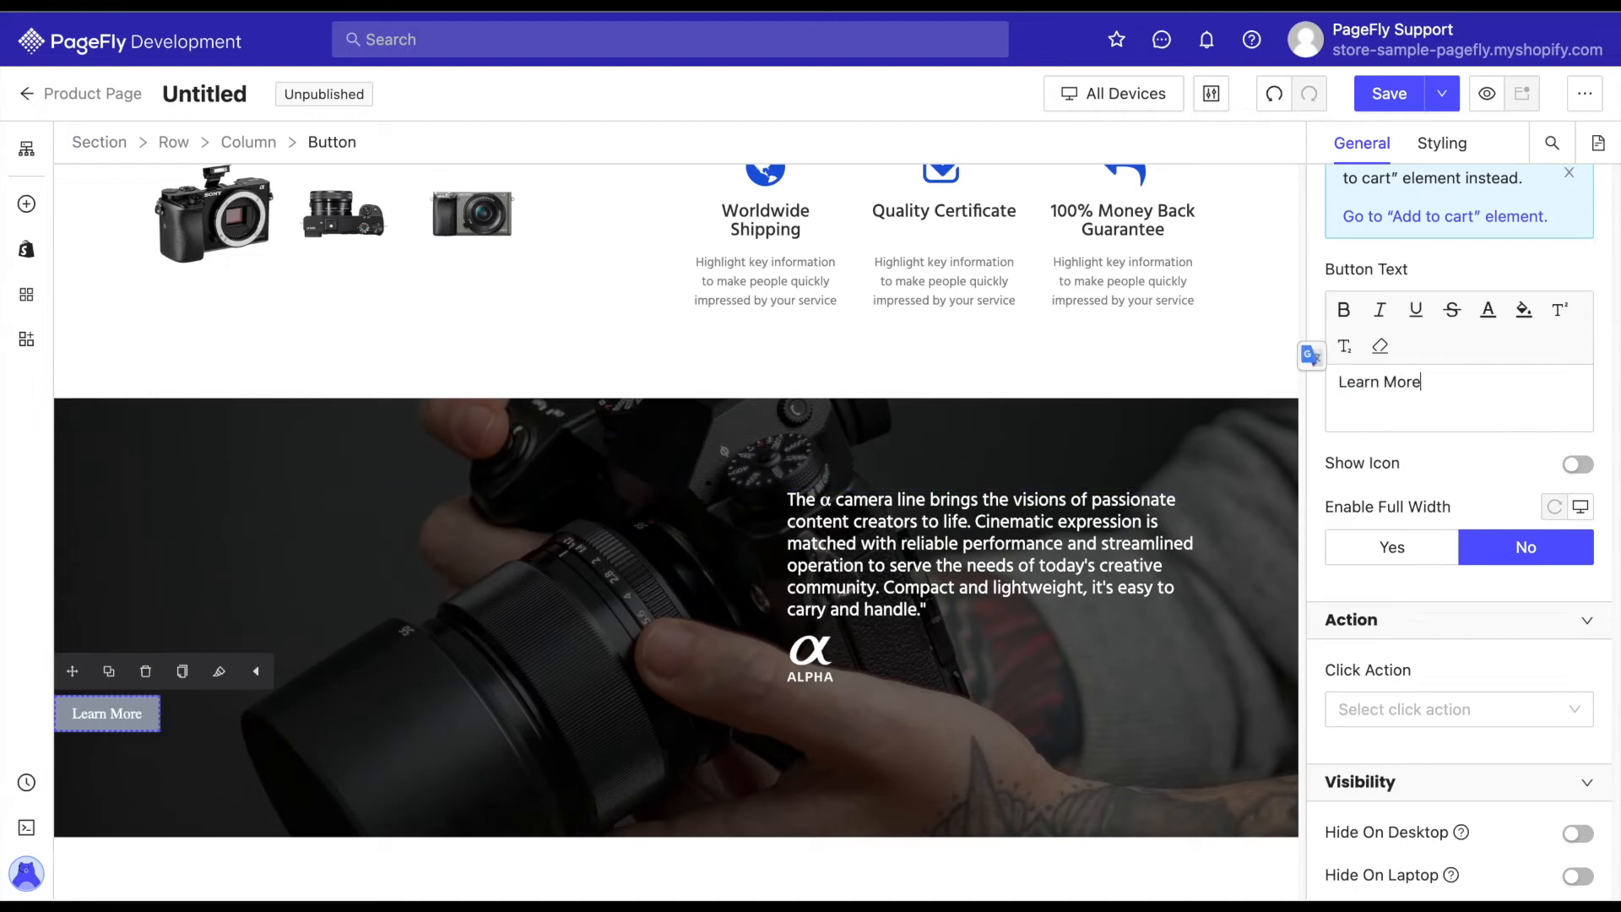
click(1578, 464)
click(1584, 271)
click(1442, 545)
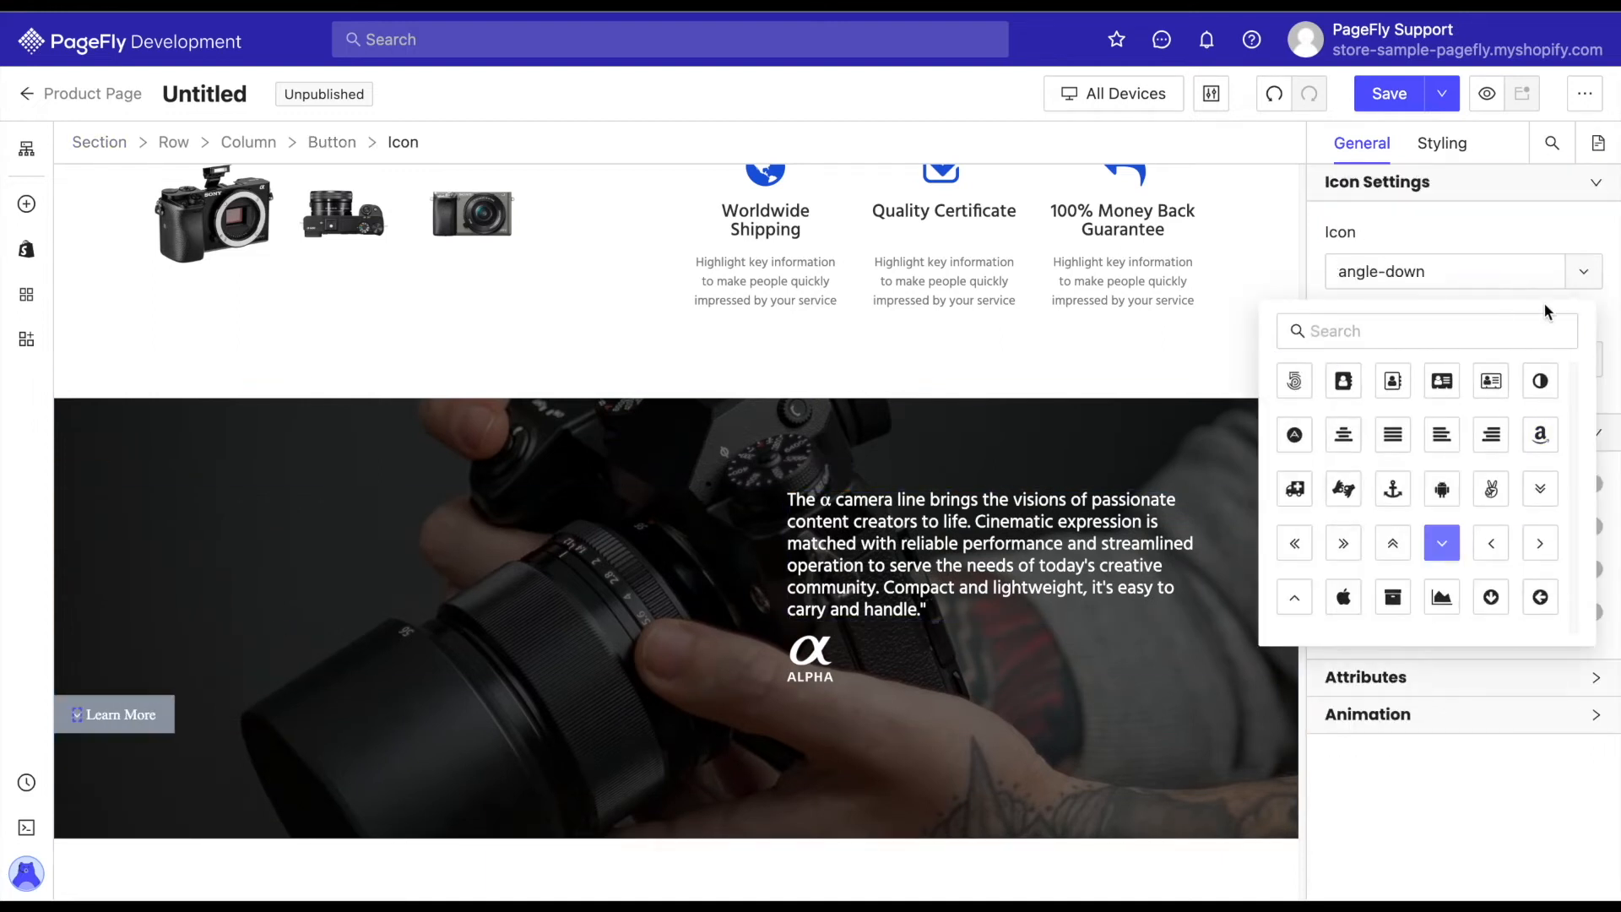
click(1528, 359)
text(20)
click(123, 715)
click(1451, 543)
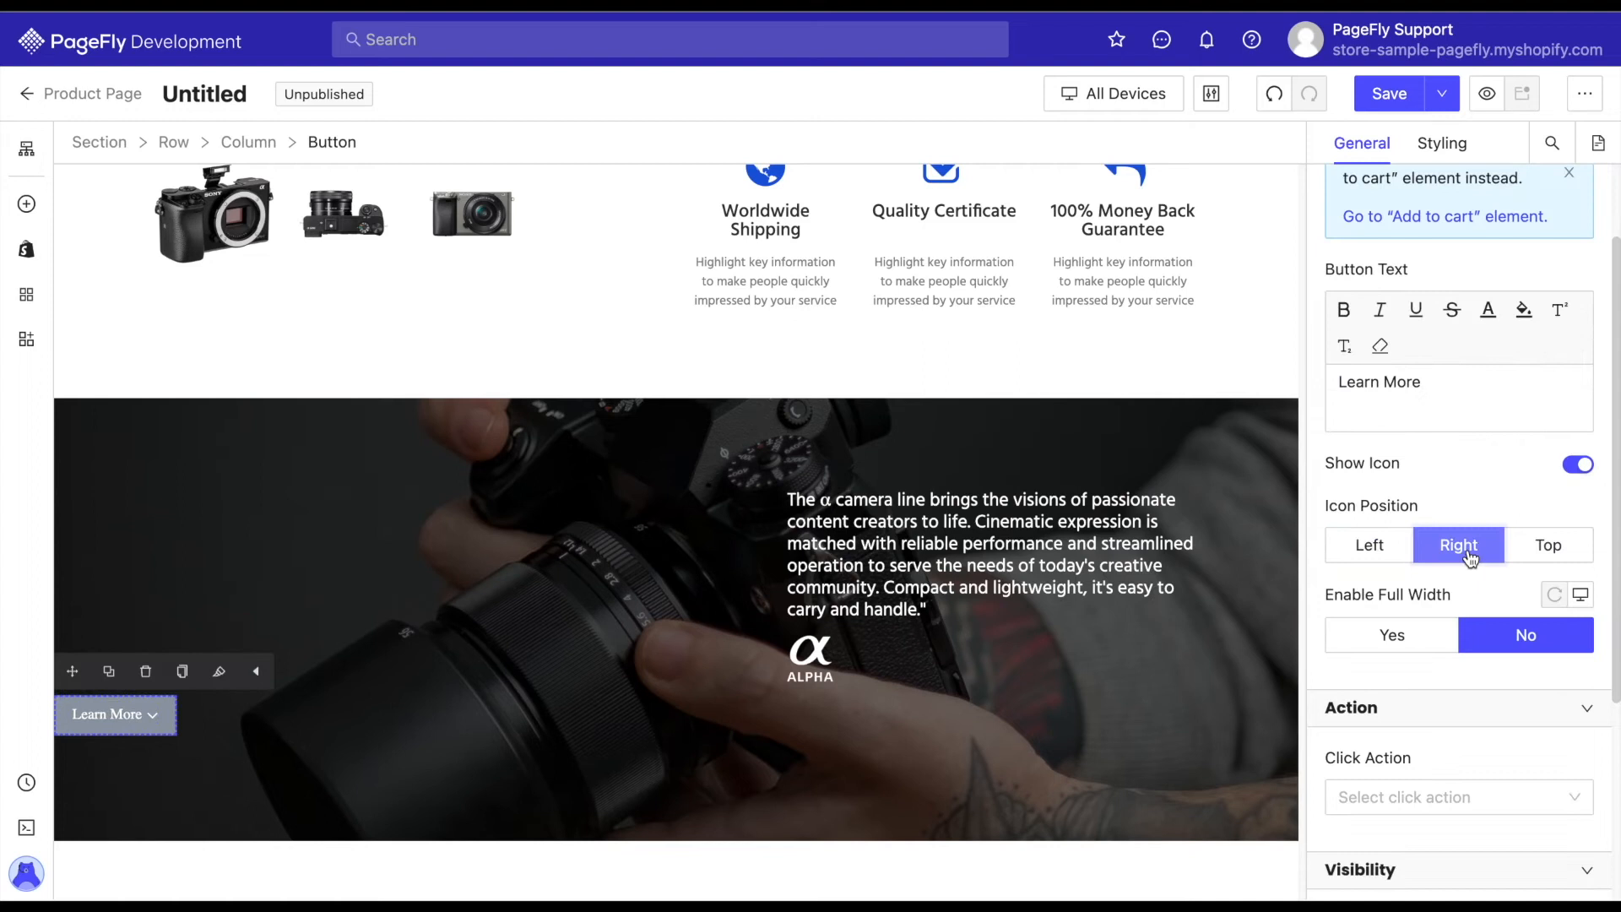
Change the Learn More button's font family, set its font size to 18 px and adjust its additional typography settings.
click(1442, 142)
scroll(1445, 551, down, 8)
click(1486, 591)
scroll(1395, 512, down, 3)
click(1378, 555)
click(1517, 790)
text(18)
scroll(1403, 735, down, 4)
click(1273, 657)
click(1272, 735)
click(1463, 509)
Increase the line height of the camera description paragraph in the background section.
click(1176, 509)
click(1459, 463)
click(1230, 415)
key(BackSpace)
text(5)
key(BackSpace)
text(3)
click(1461, 359)
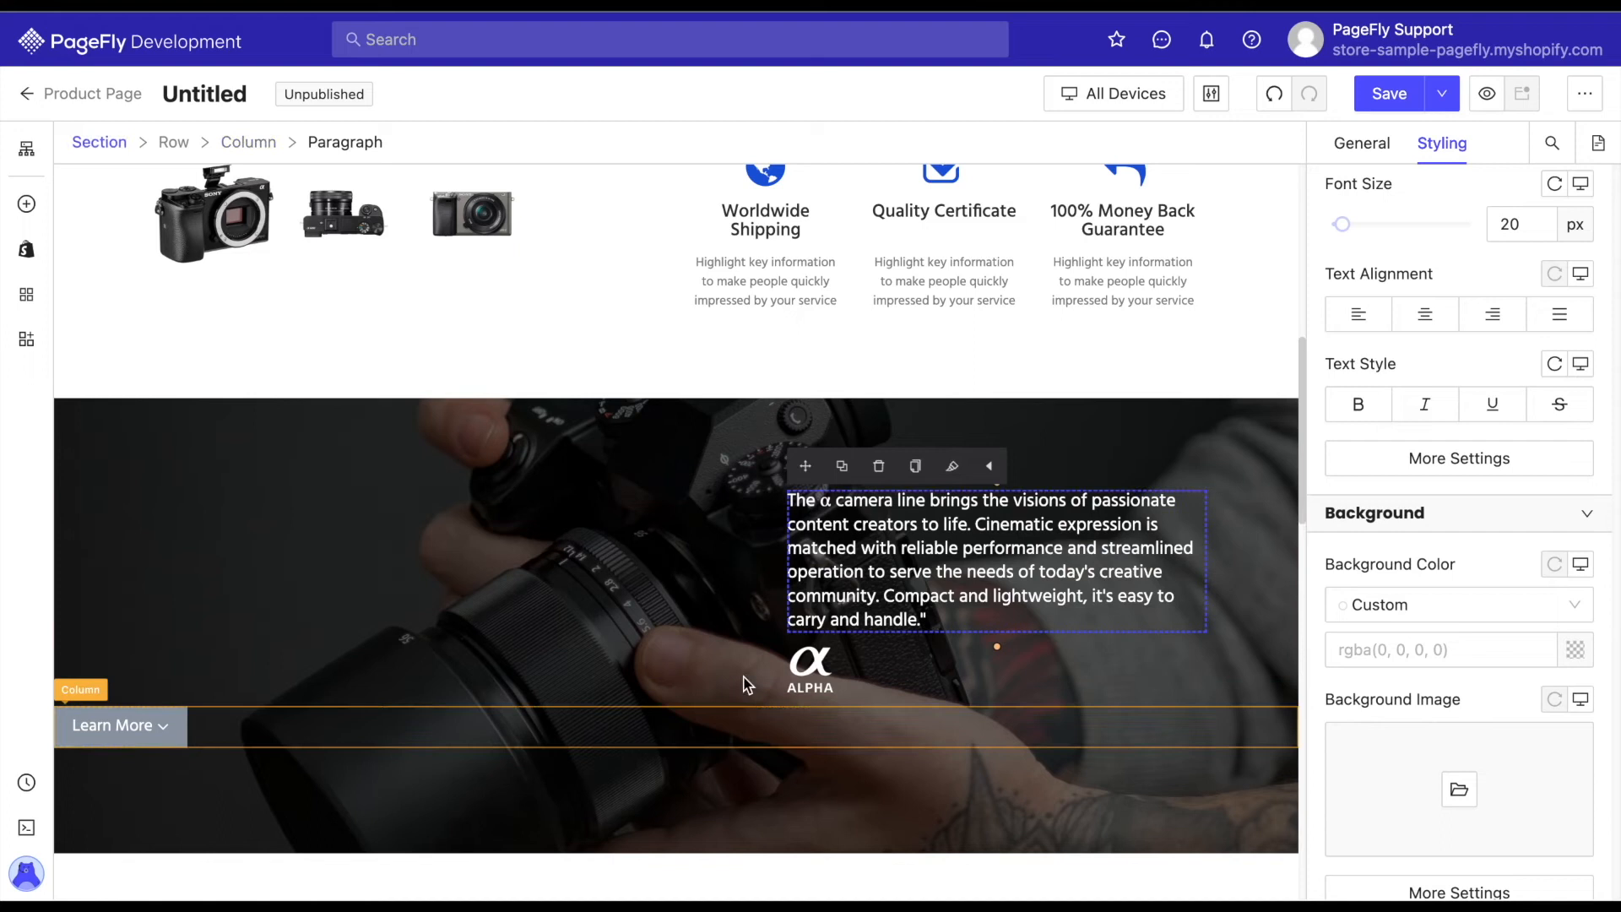
Make the Learn More button's background fully transparent by setting its colour opacity to 0.
click(120, 728)
scroll(1559, 522, down, 5)
click(1575, 471)
drag(1244, 499, 1068, 504)
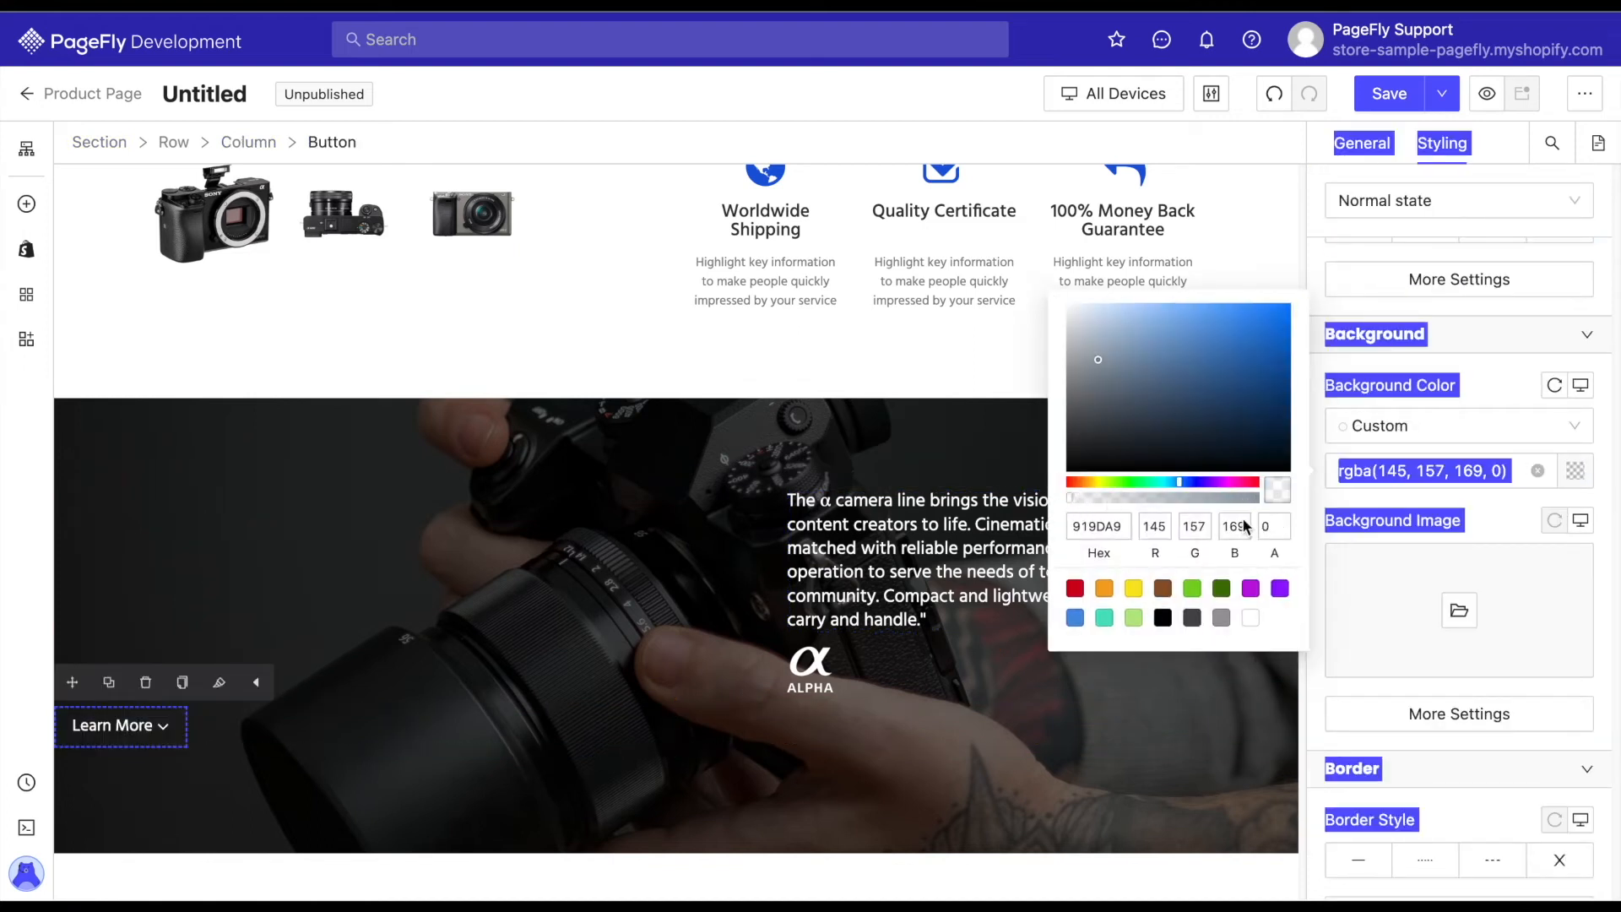
Center-align the column holding the Learn More button and set its row's column spacing to 0 px.
click(212, 743)
scroll(1452, 405, up, 5)
click(1427, 452)
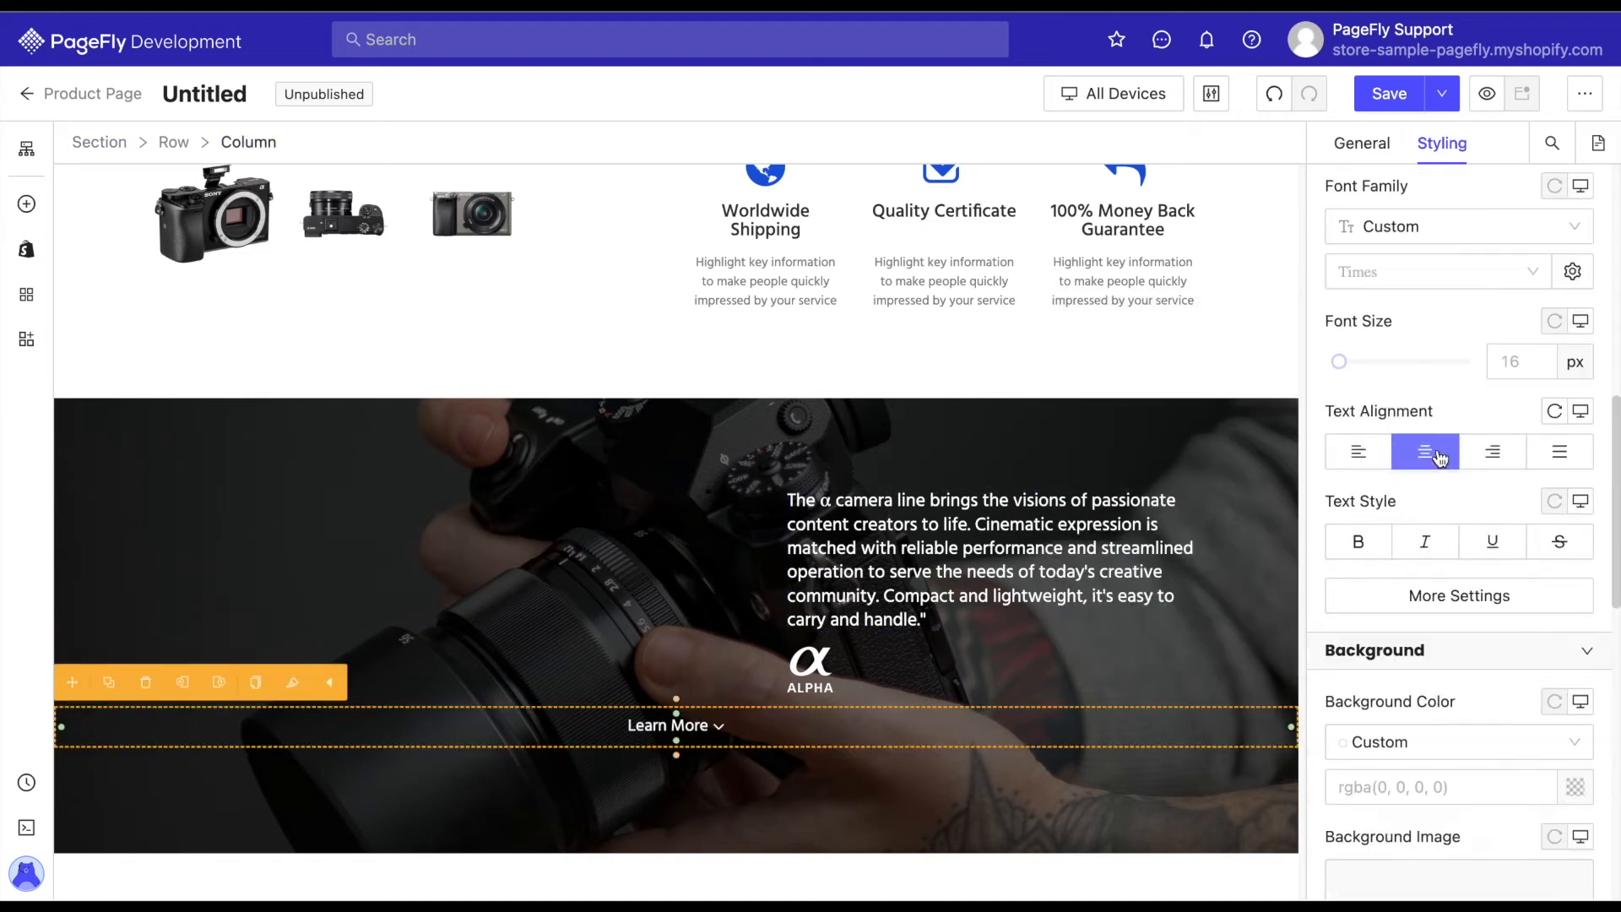
click(1368, 145)
key(BackSpace)
key(BackSpace)
text(0)
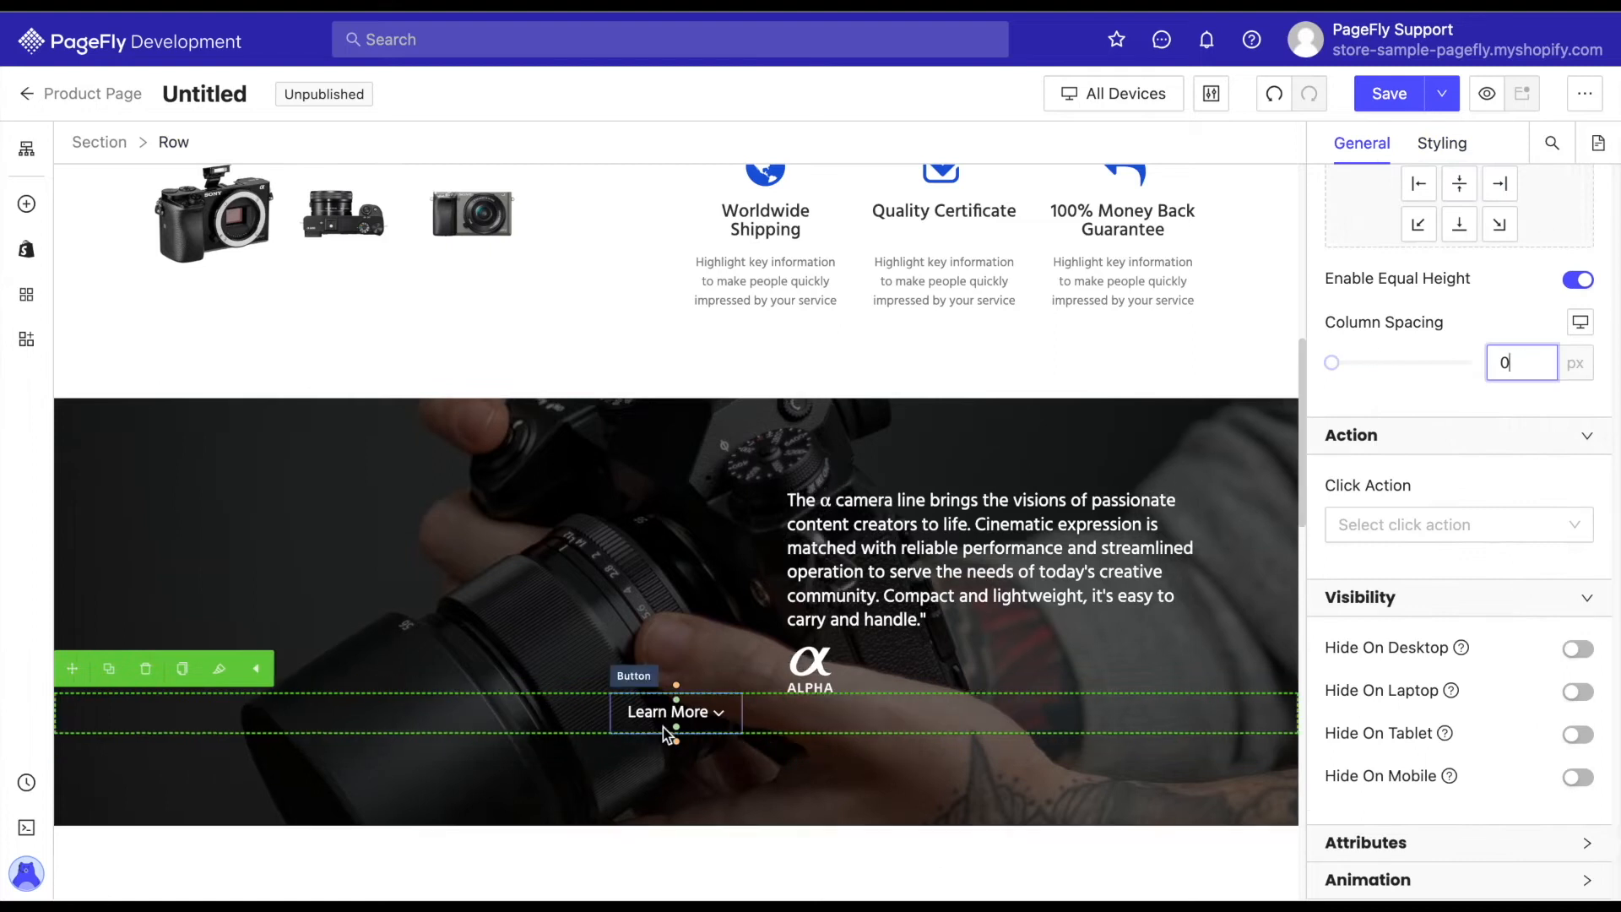
Set the bottom margin of the row holding the paragraph and Alpha logo to 50 px.
click(670, 731)
click(920, 673)
click(174, 143)
scroll(1414, 359, down, 5)
click(1442, 144)
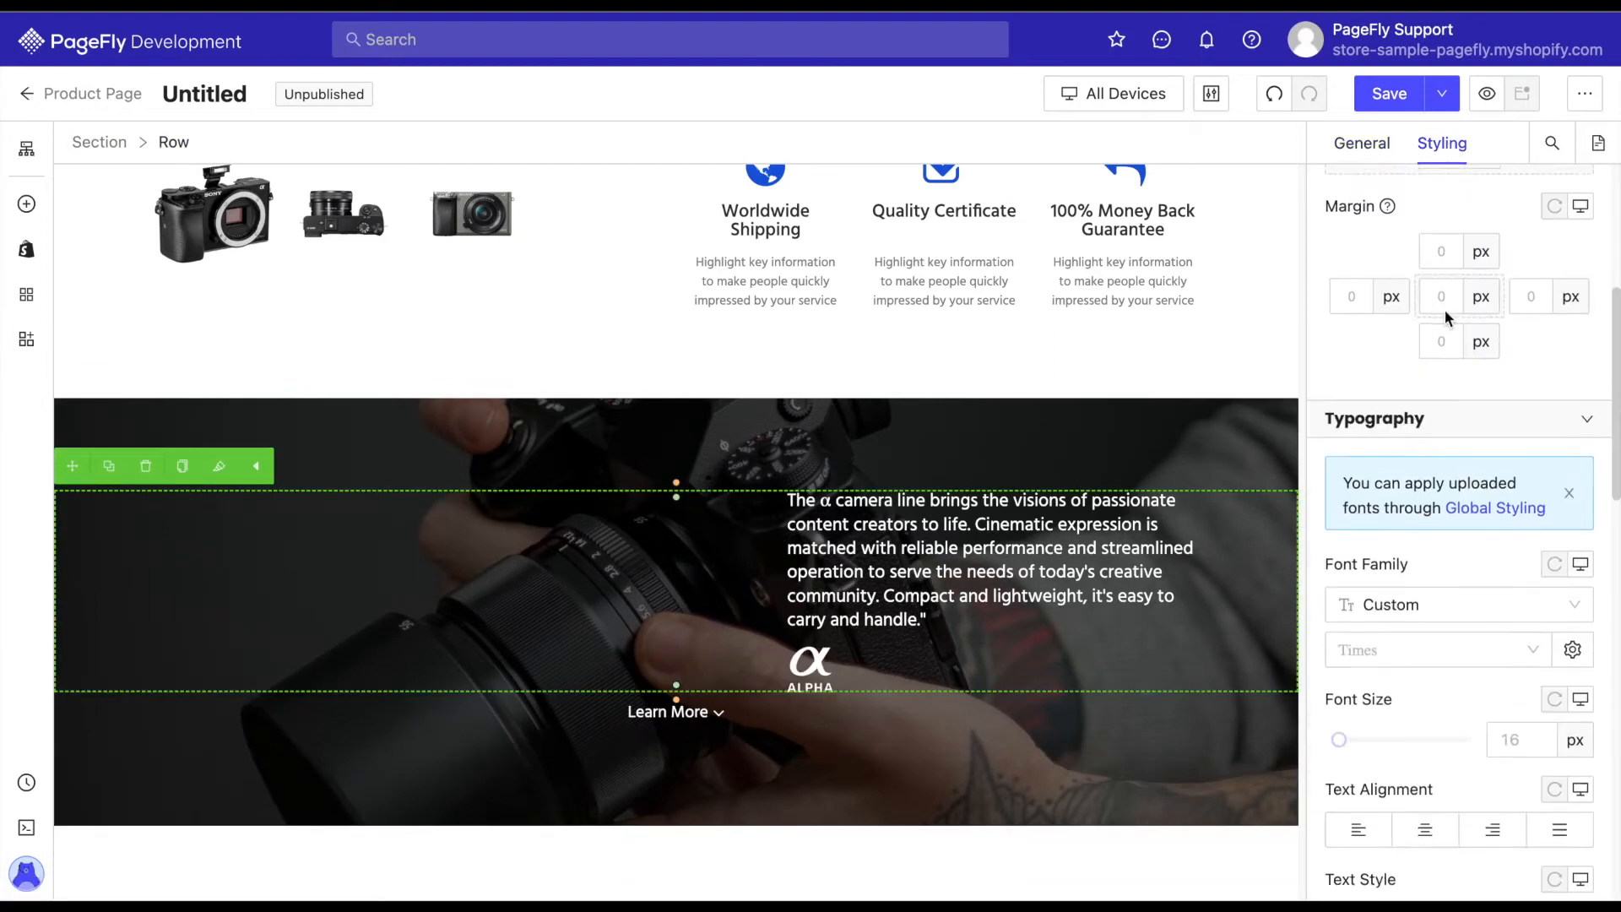
scroll(1447, 319, up, 3)
click(1442, 583)
text(30)
key(BackSpace)
key(BackSpace)
text(50)
Reduce the bottom padding of the camera background section below the Learn More button.
click(1230, 836)
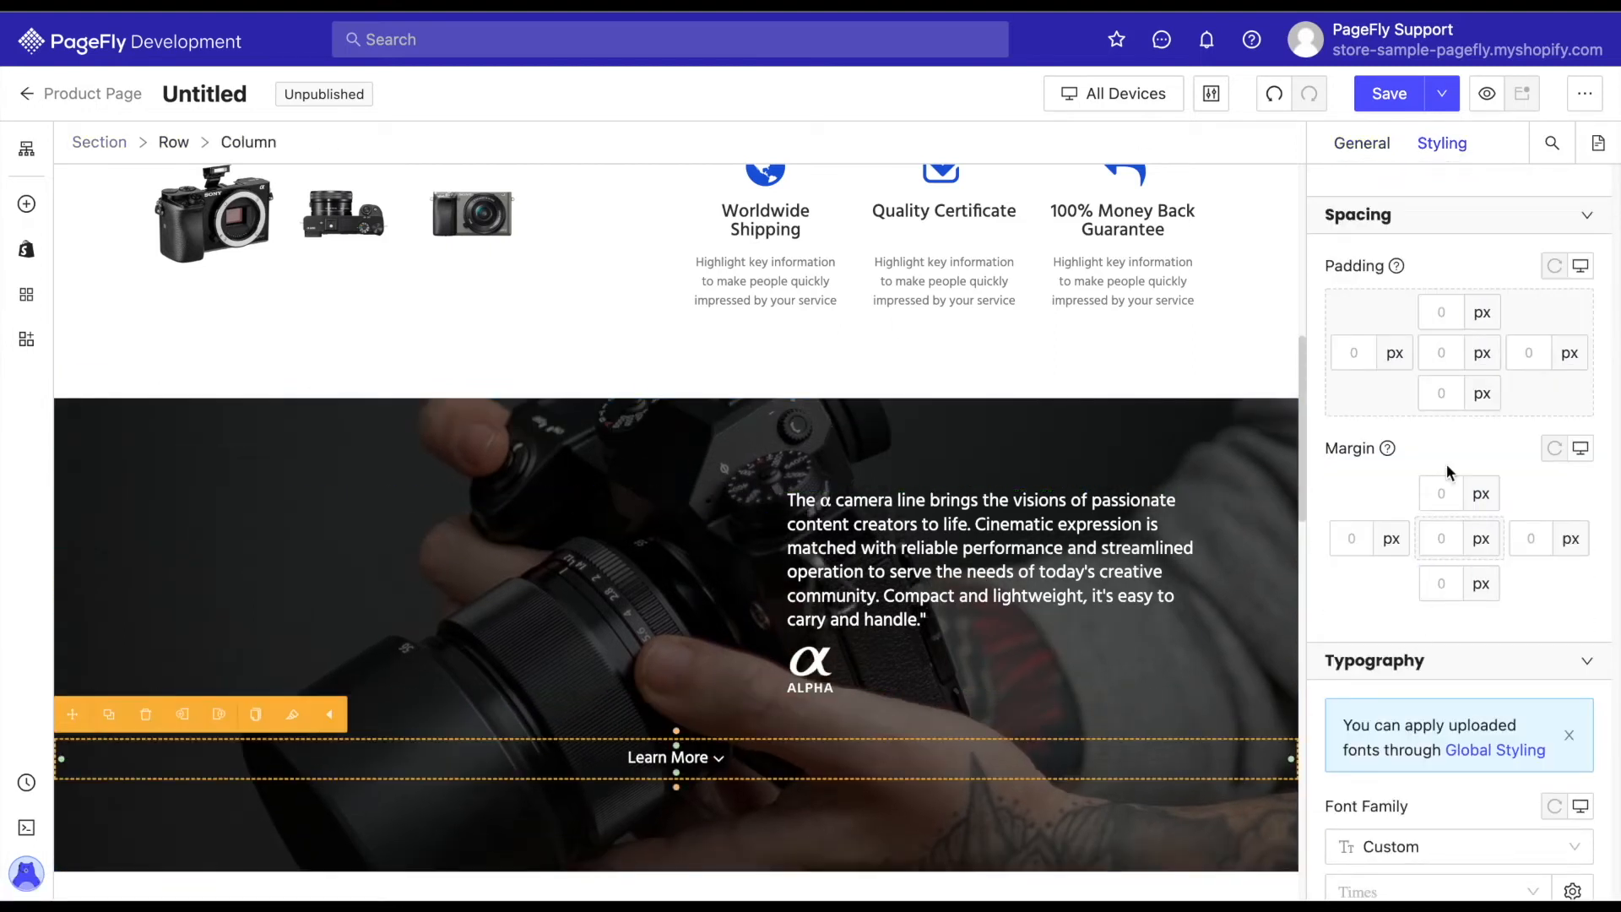
drag(1455, 394, 1422, 401)
text(10)
Remove the Learn More button's inner padding and enlarge its arrow icon.
click(672, 758)
click(656, 772)
click(671, 757)
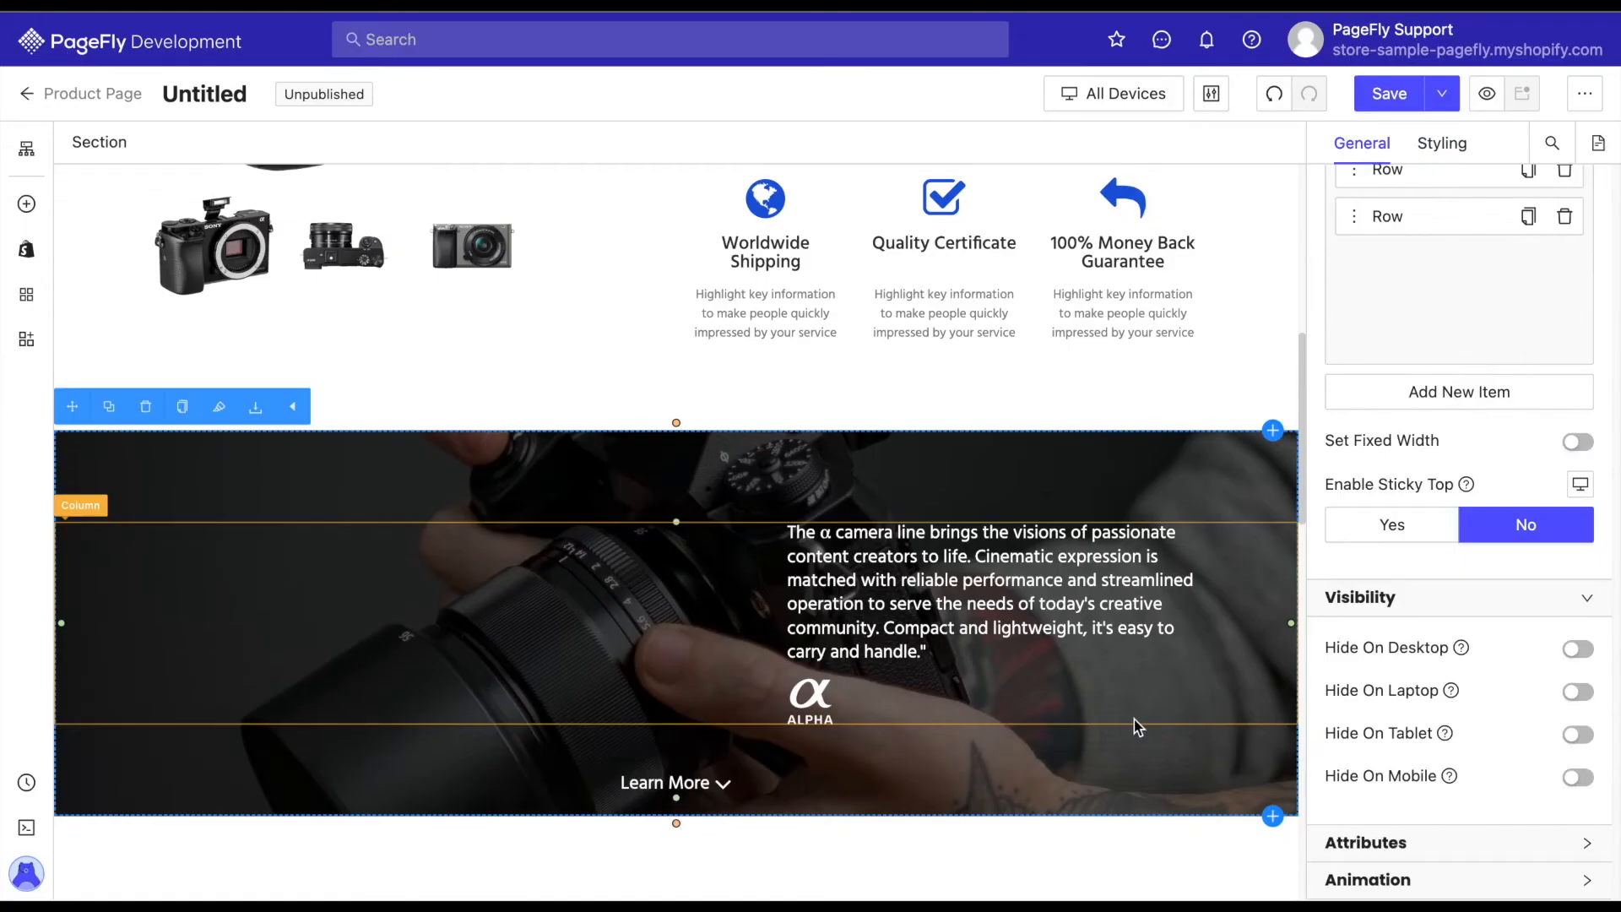
click(784, 783)
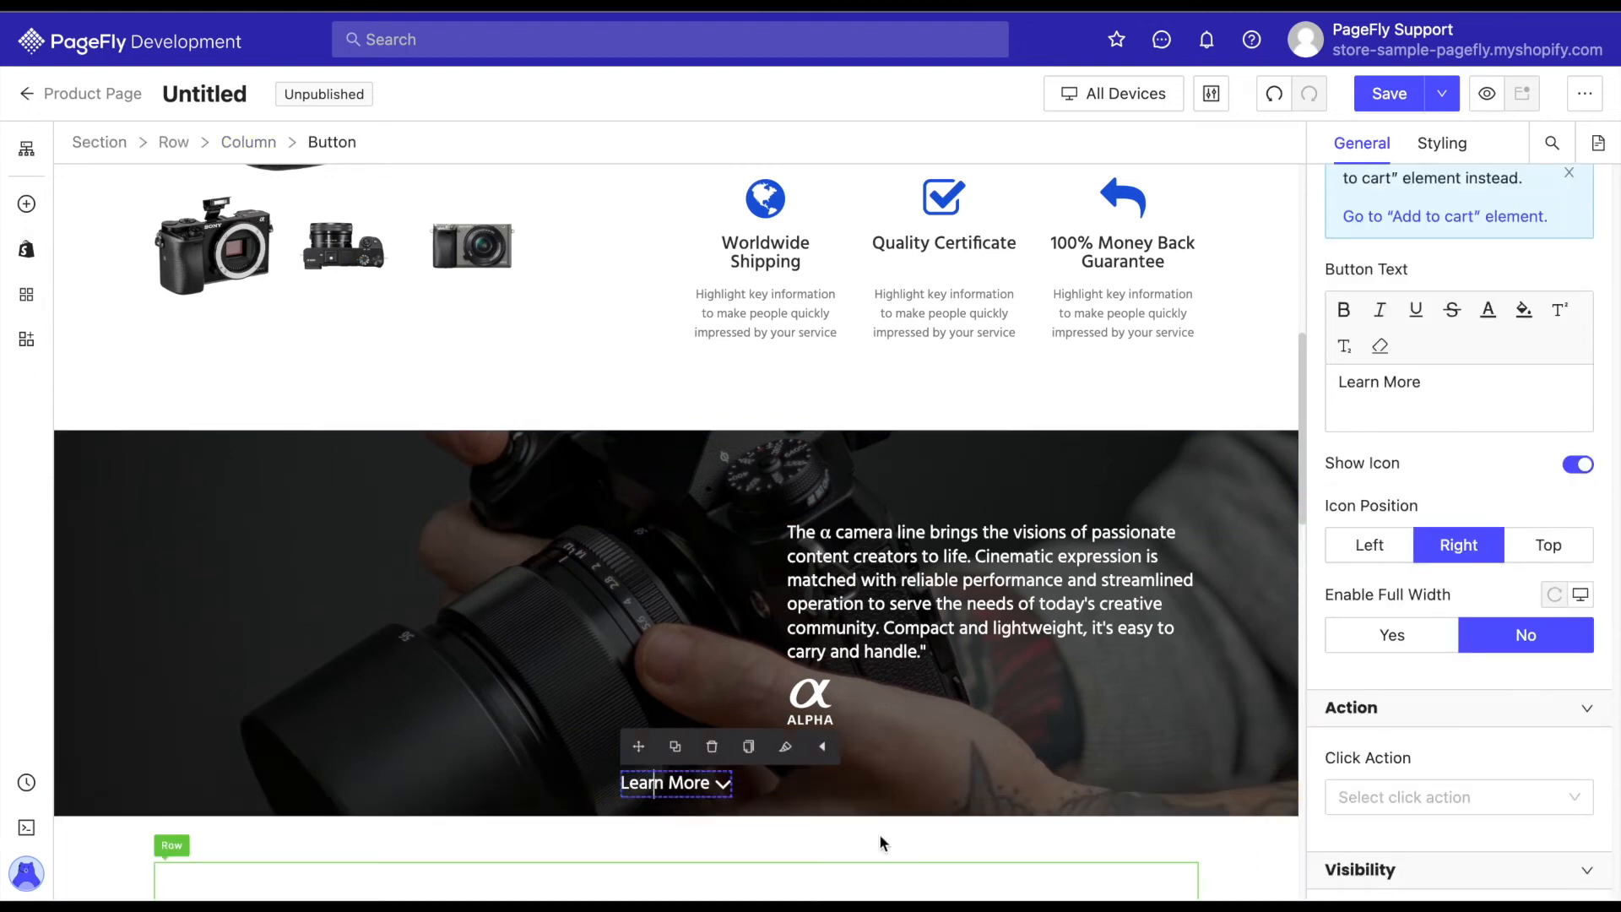
Rename the section containing the Overview and Specifications tabs to DigiSnap in its additional attribute settings.
click(923, 840)
scroll(918, 840, down, 5)
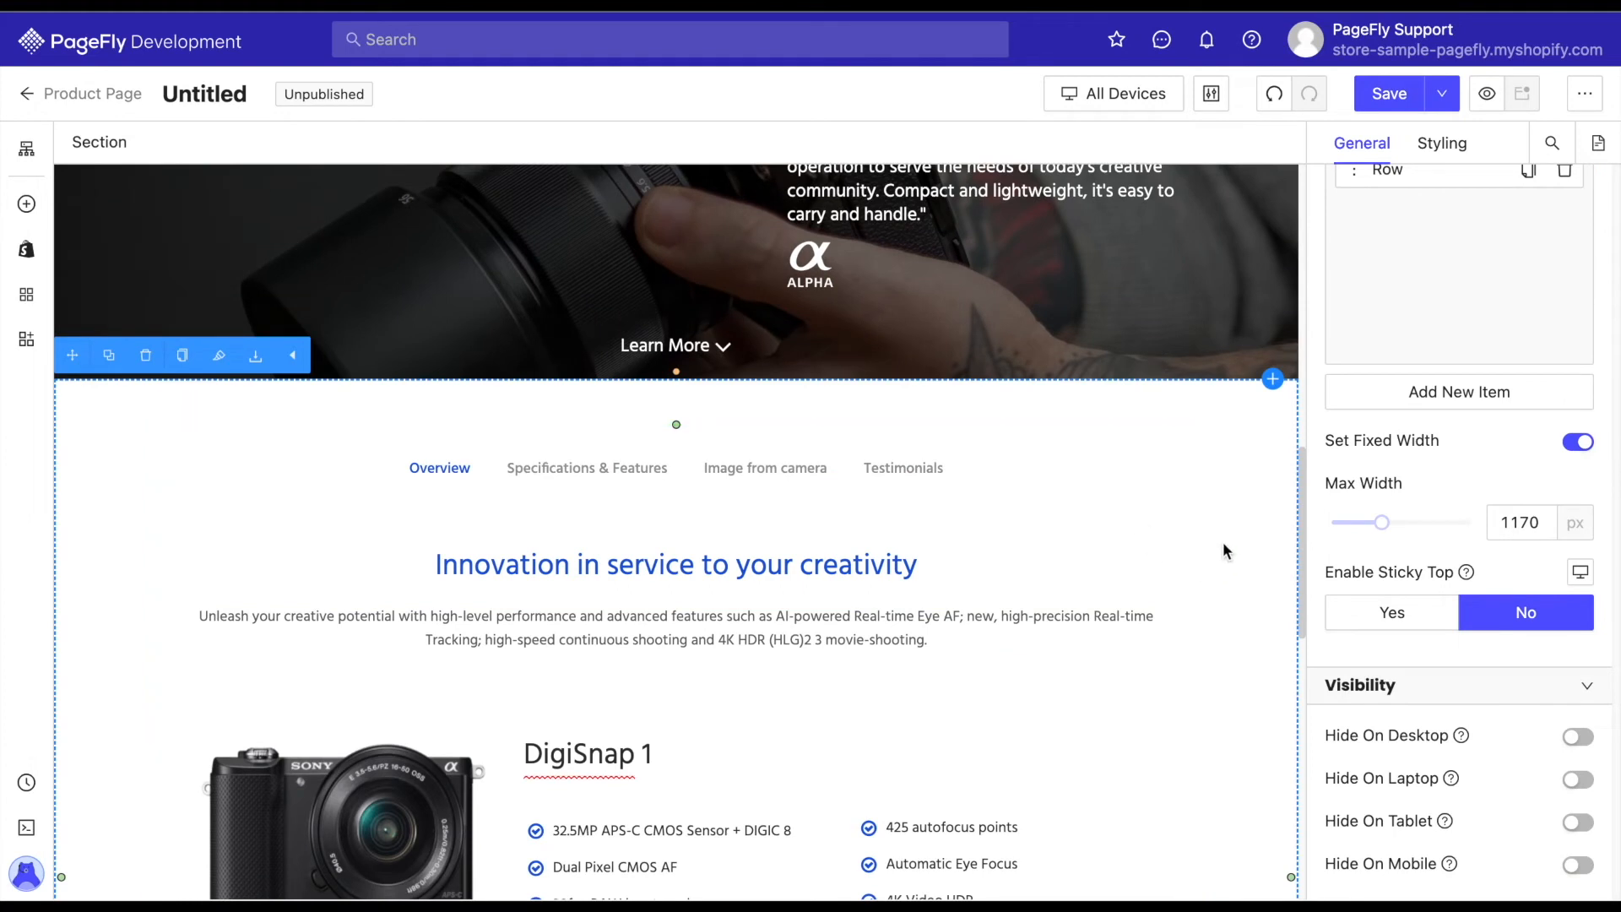
scroll(1224, 548, down, 3)
scroll(1208, 547, up, 2)
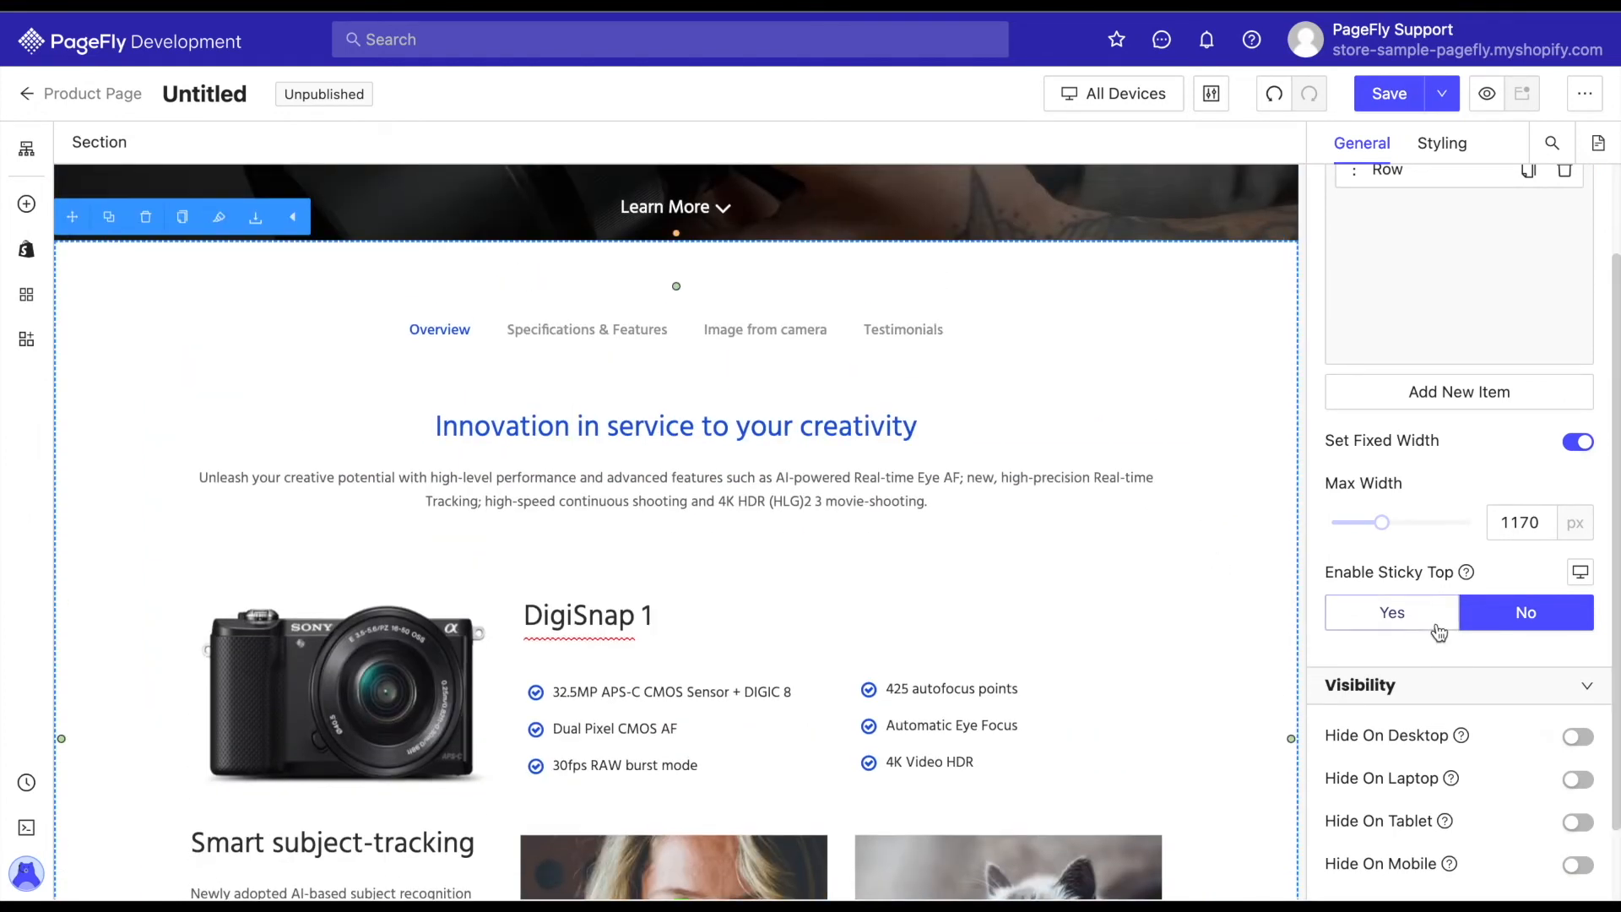
scroll(1438, 631, down, 1)
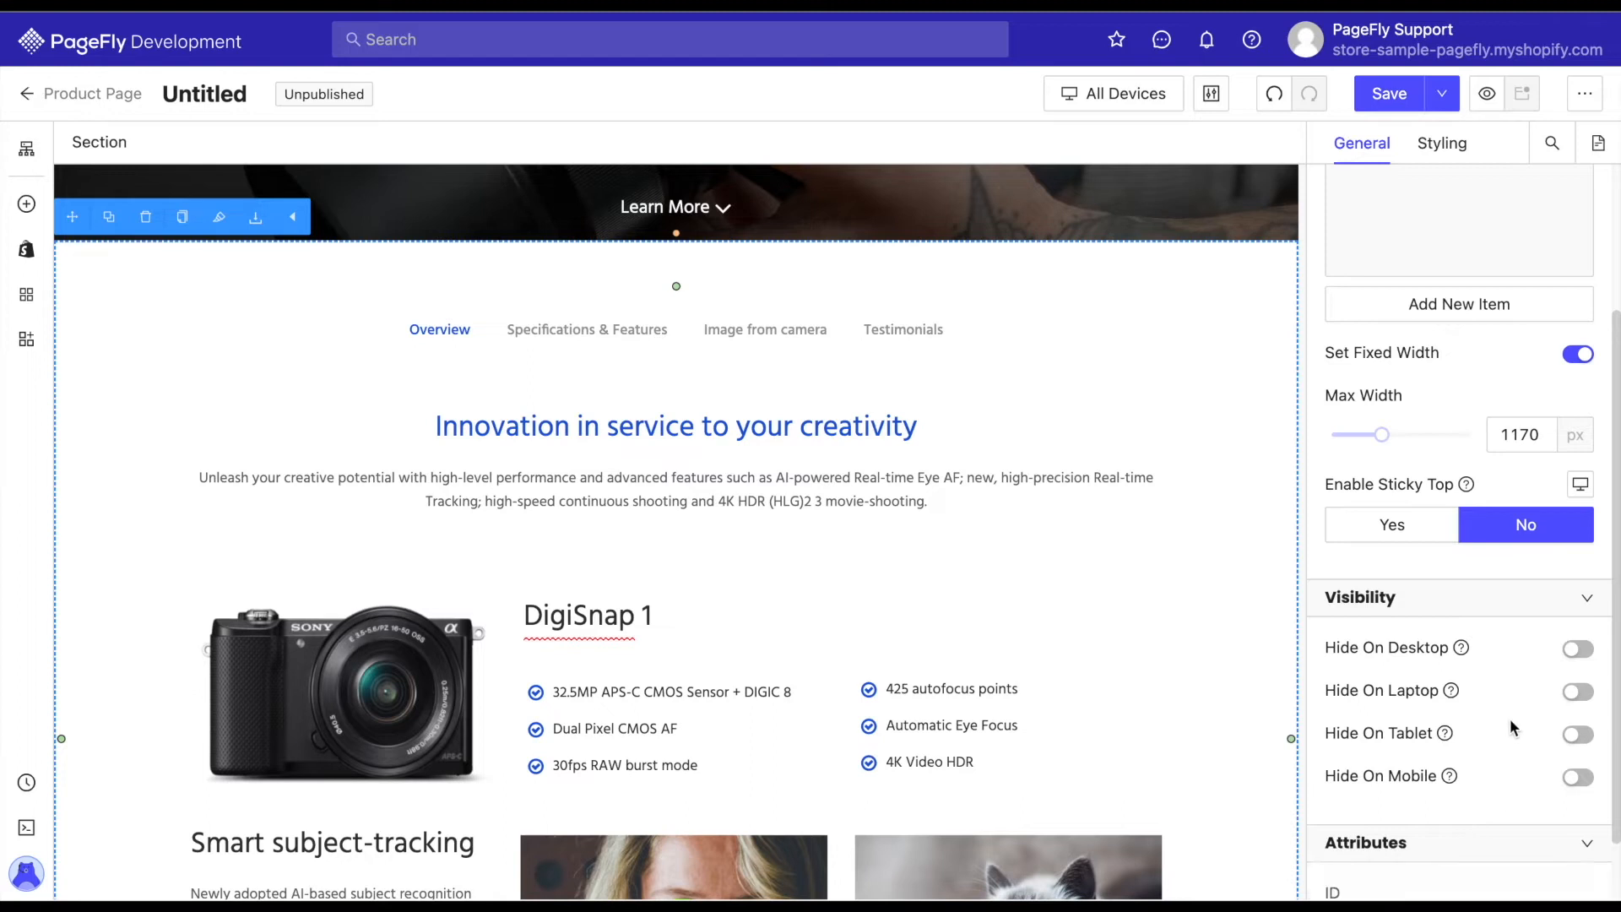
scroll(1510, 728, down, 3)
click(1423, 828)
click(1091, 467)
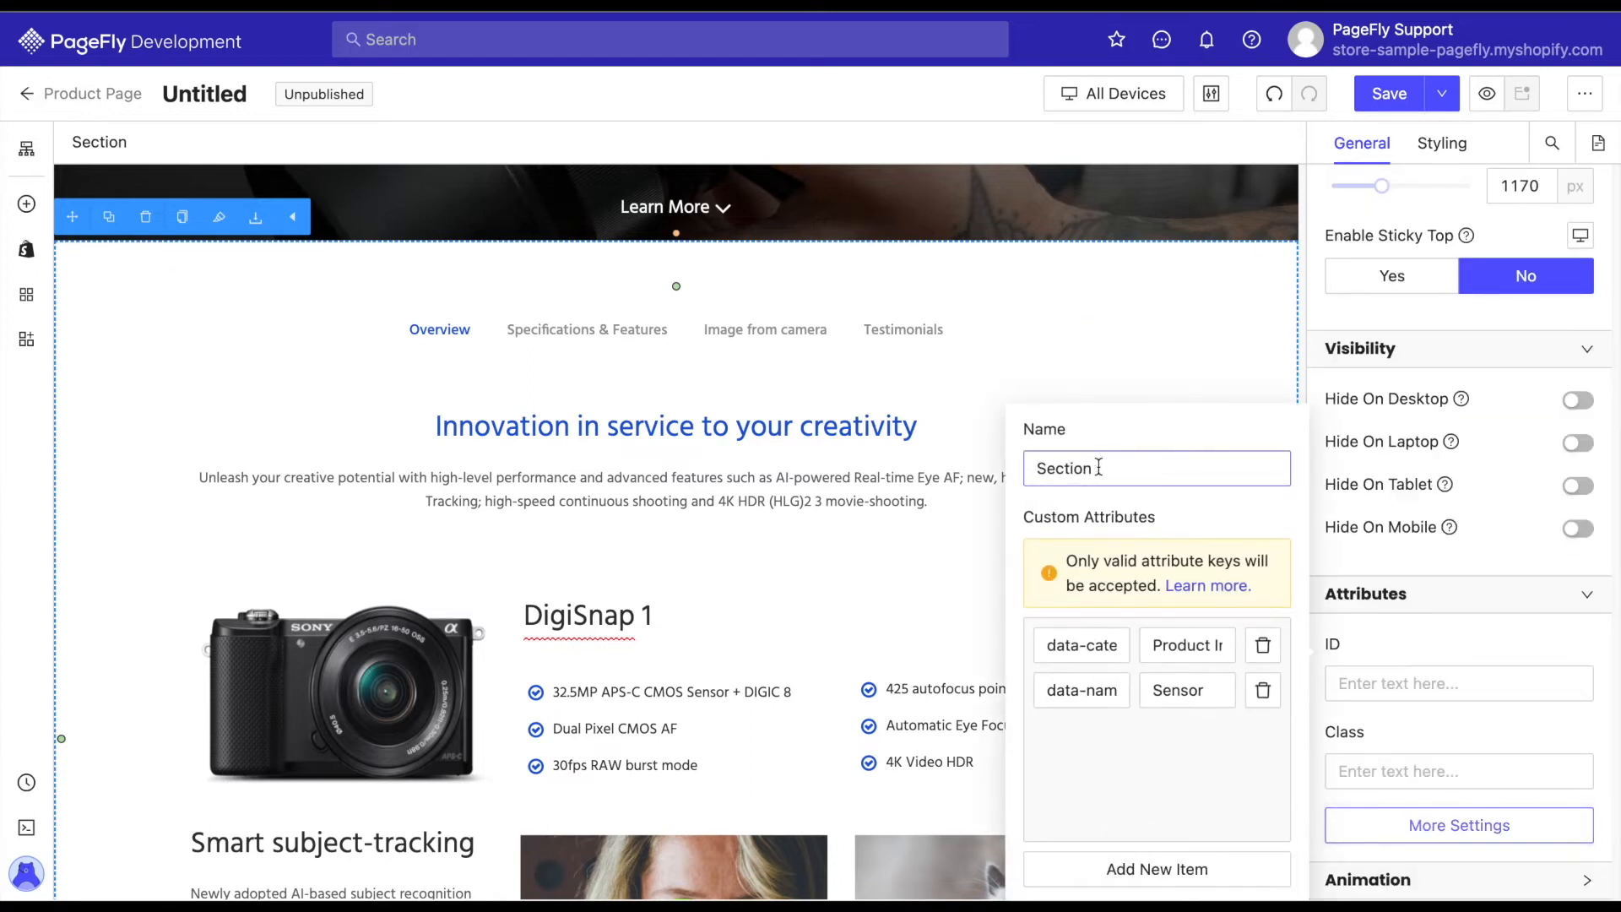
double_click(1099, 467)
text(DigiSnap)
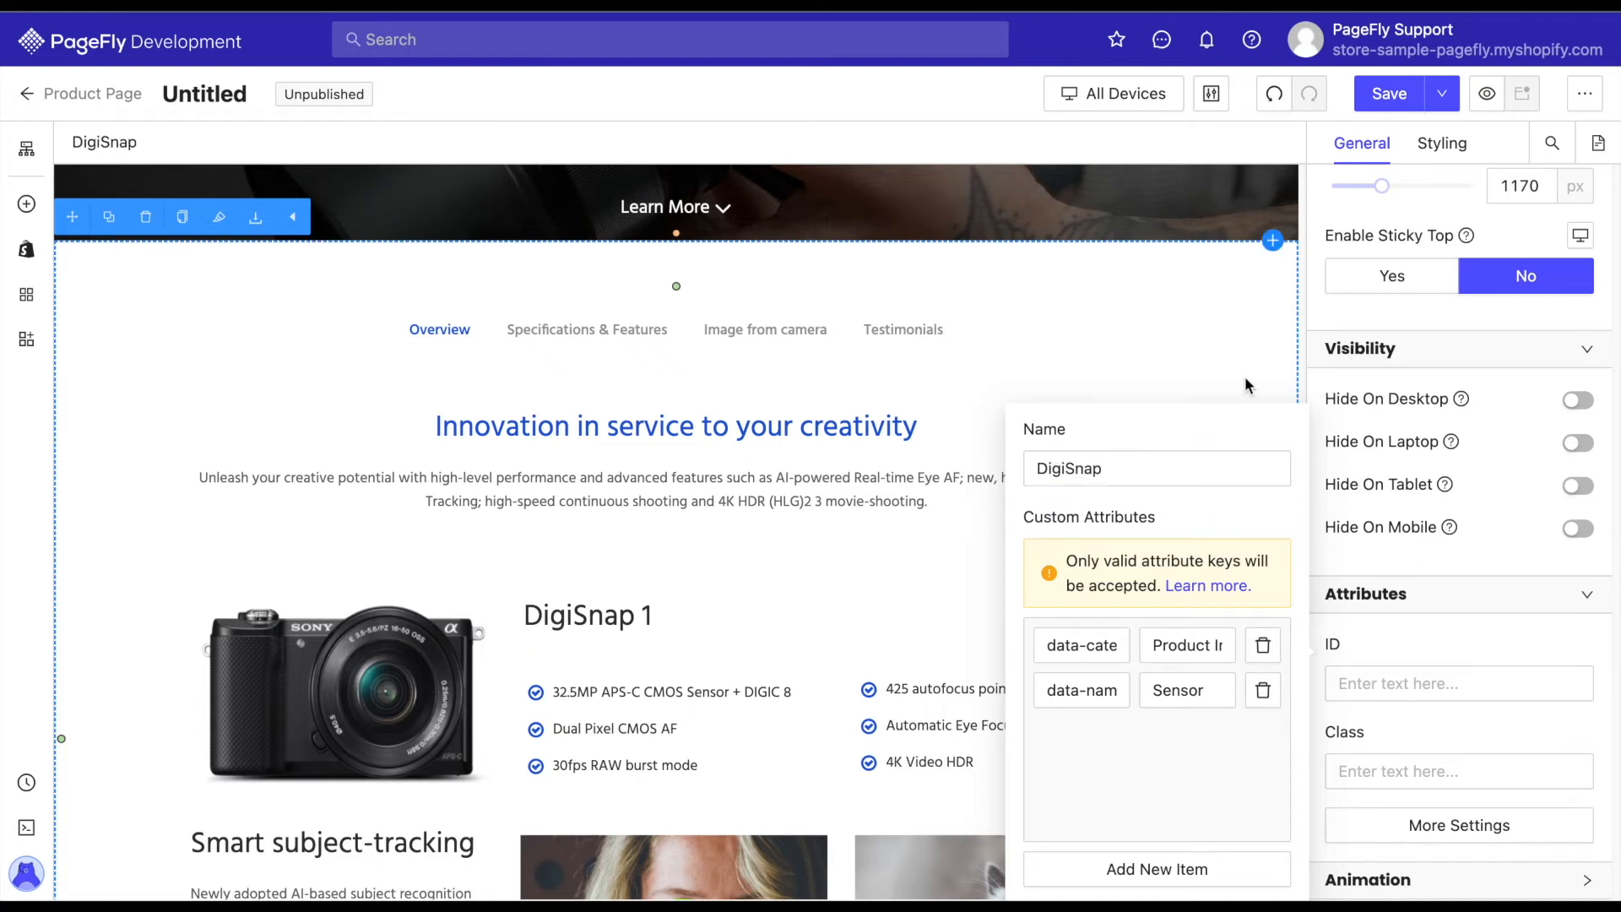
Set the Learn More button's click action to Scroll To Section with the DigiSnap section as its target.
click(1067, 347)
scroll(1067, 348, up, 6)
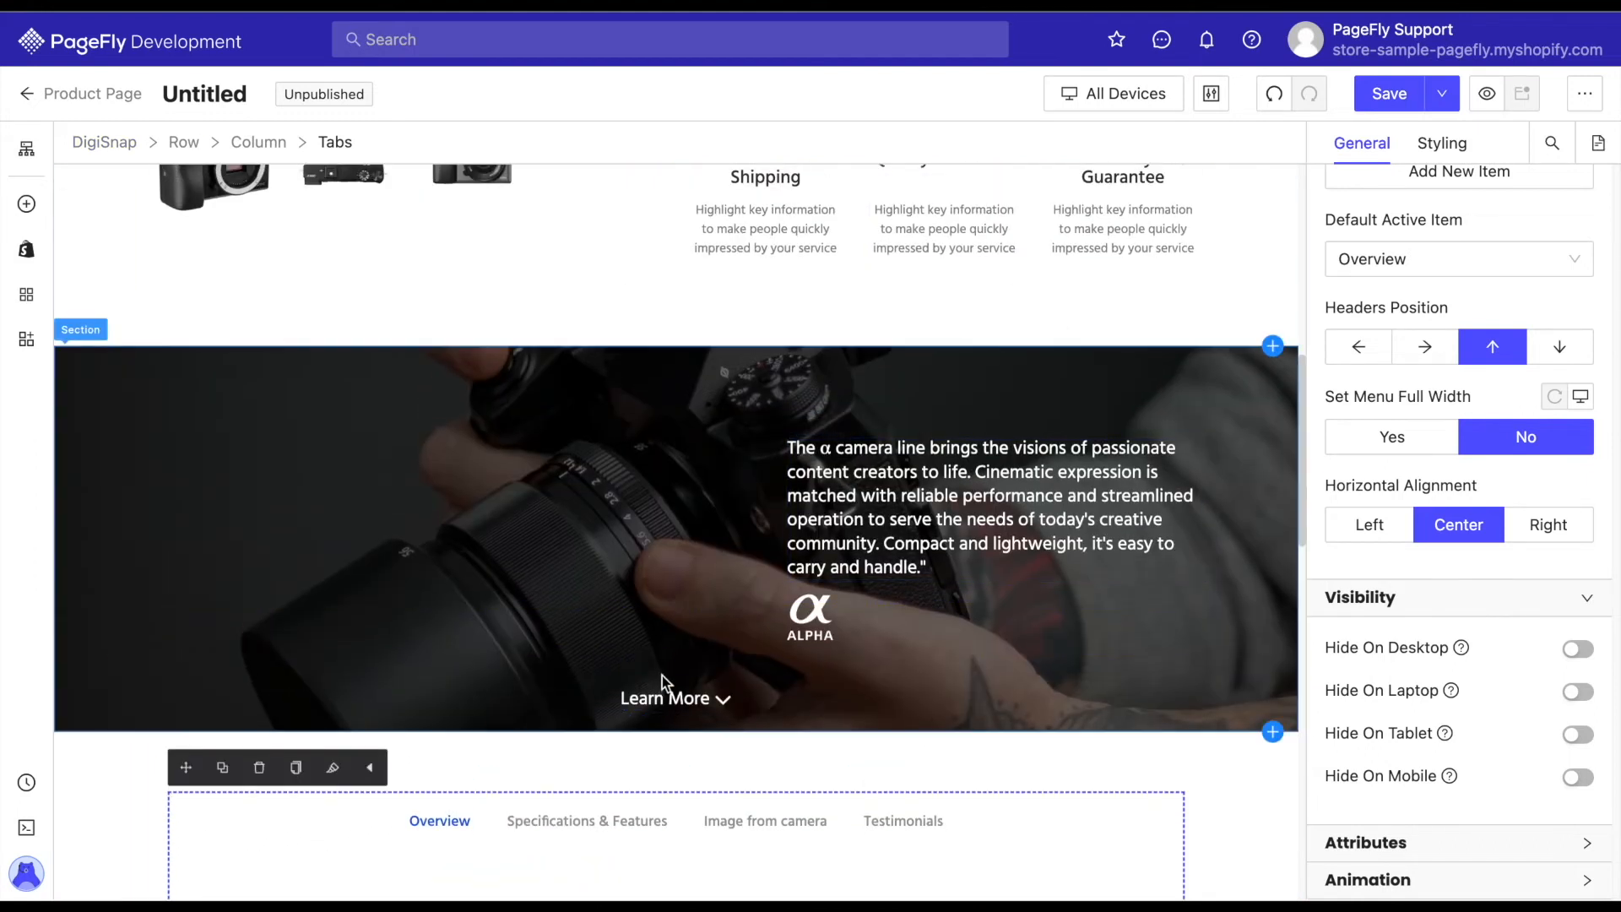
click(698, 703)
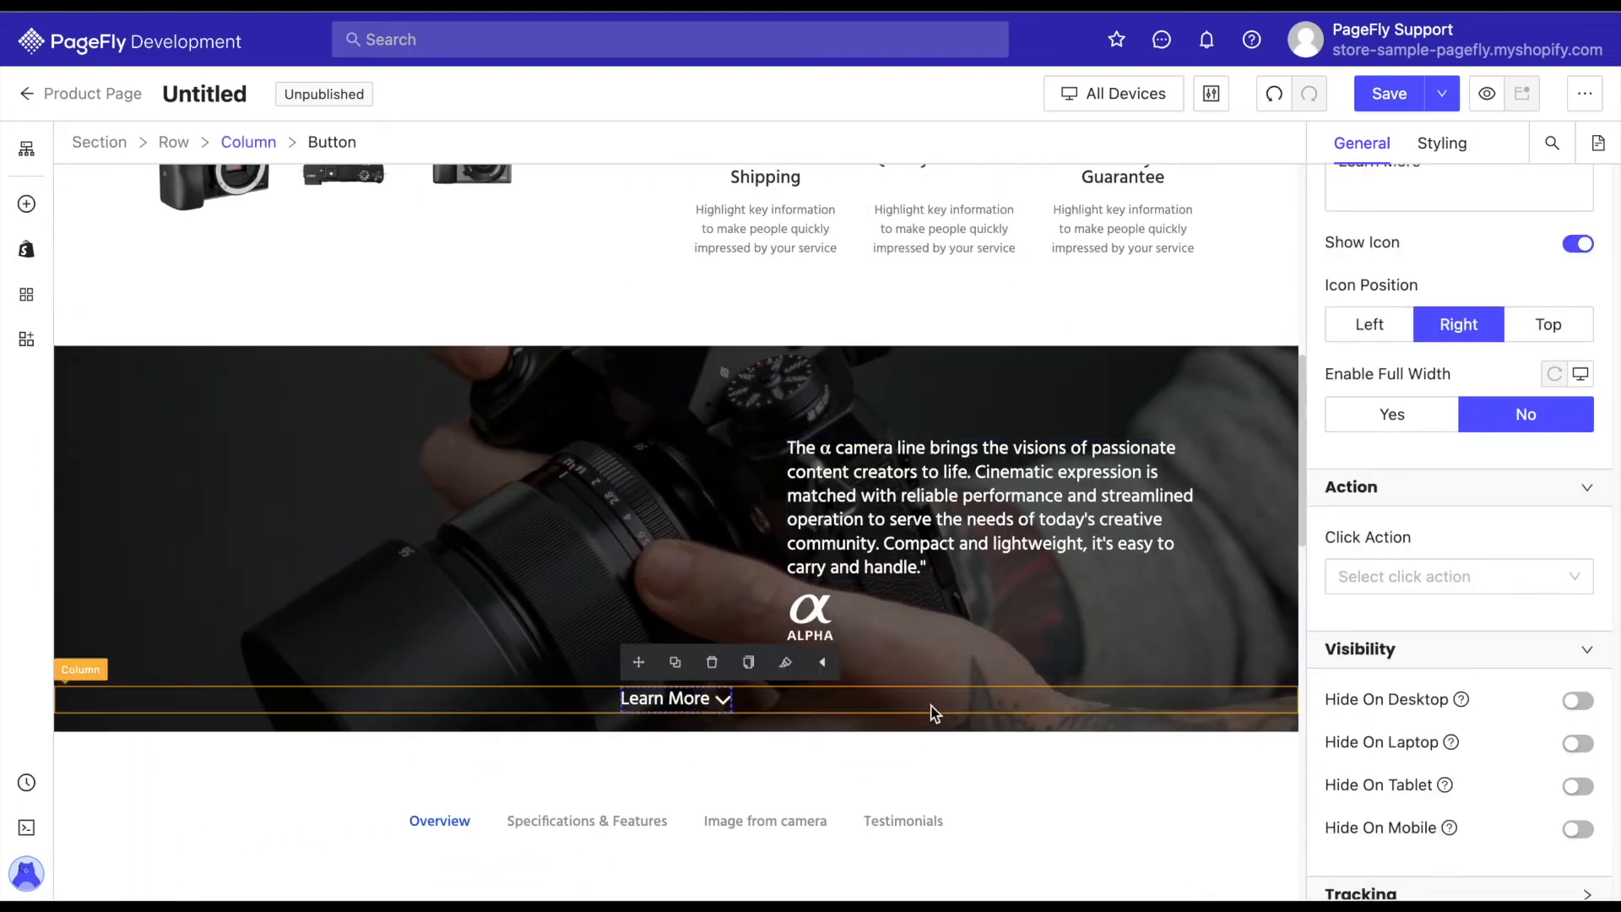
click(1465, 581)
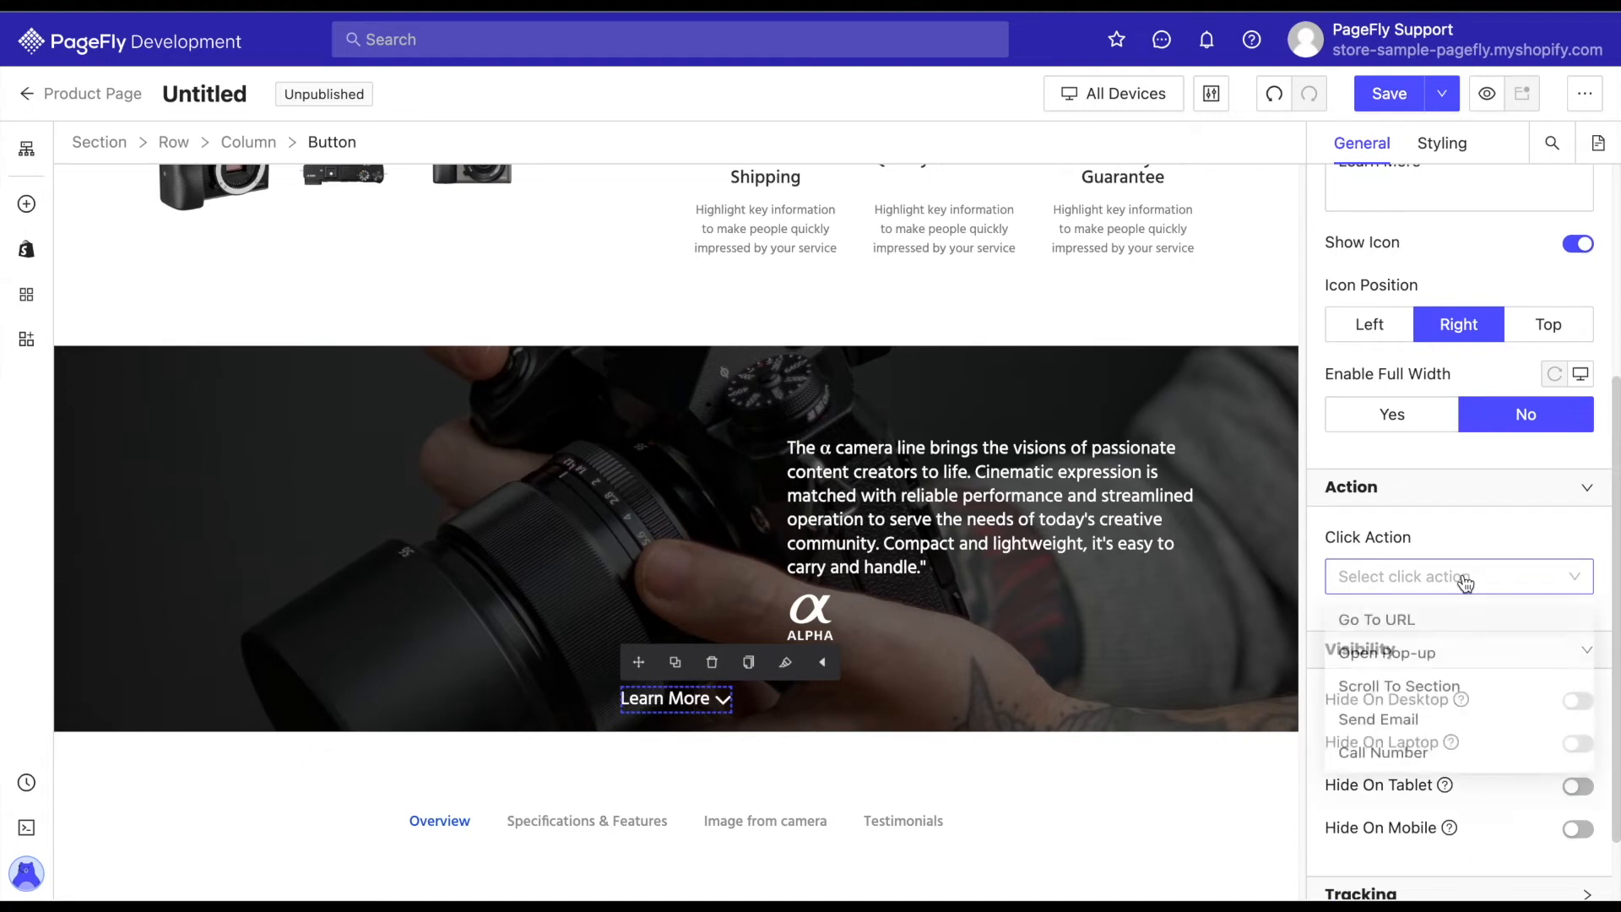
click(1407, 697)
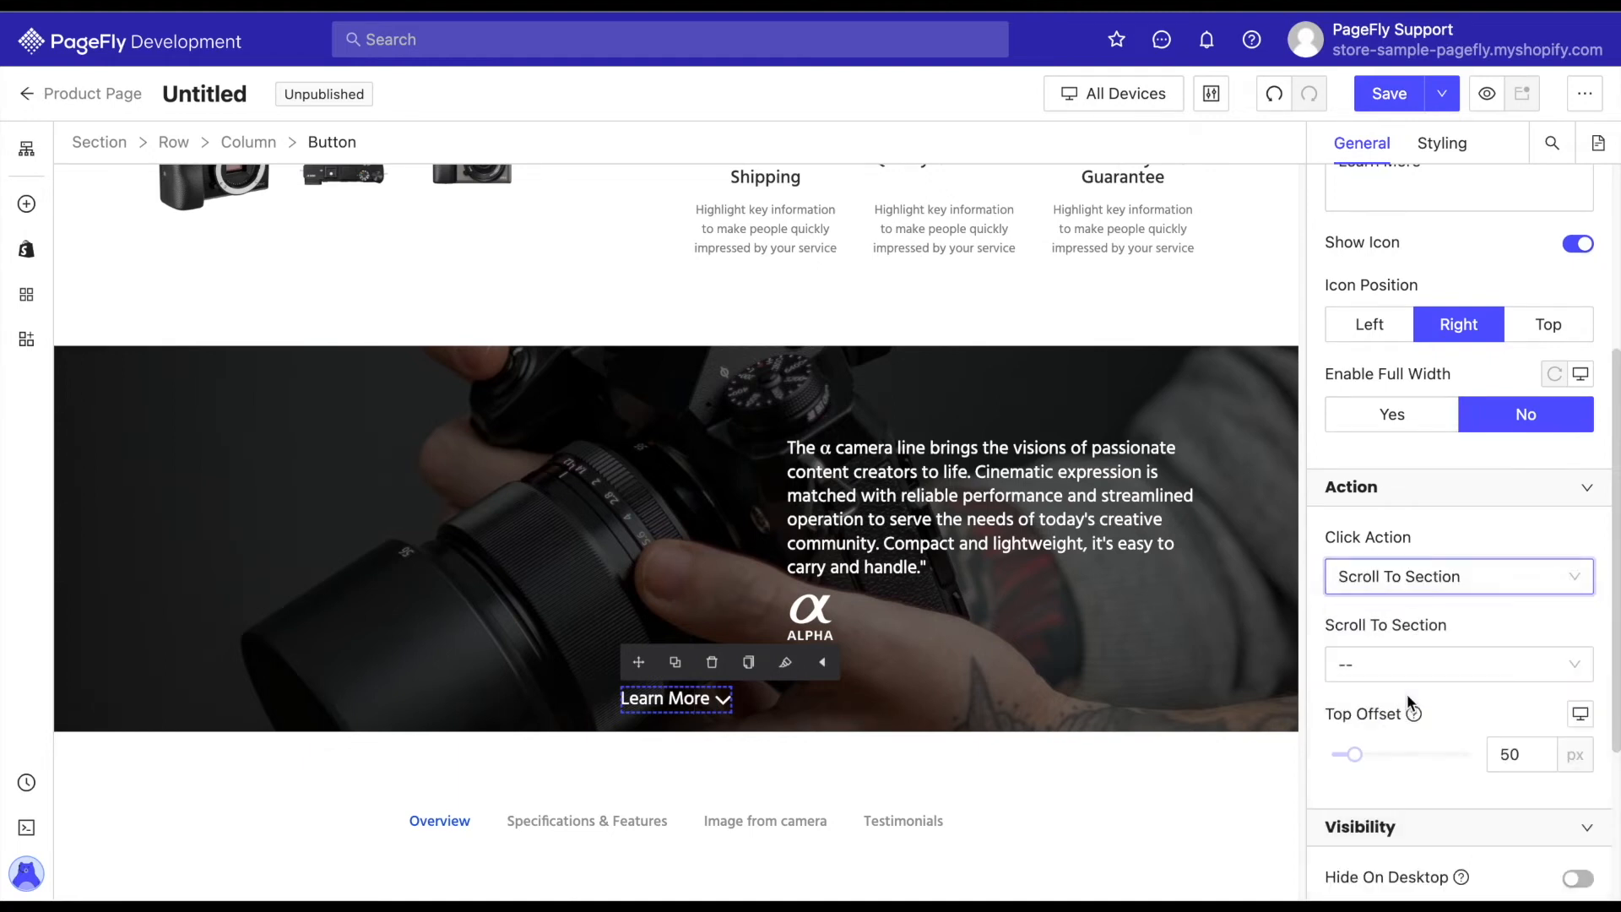
click(1467, 683)
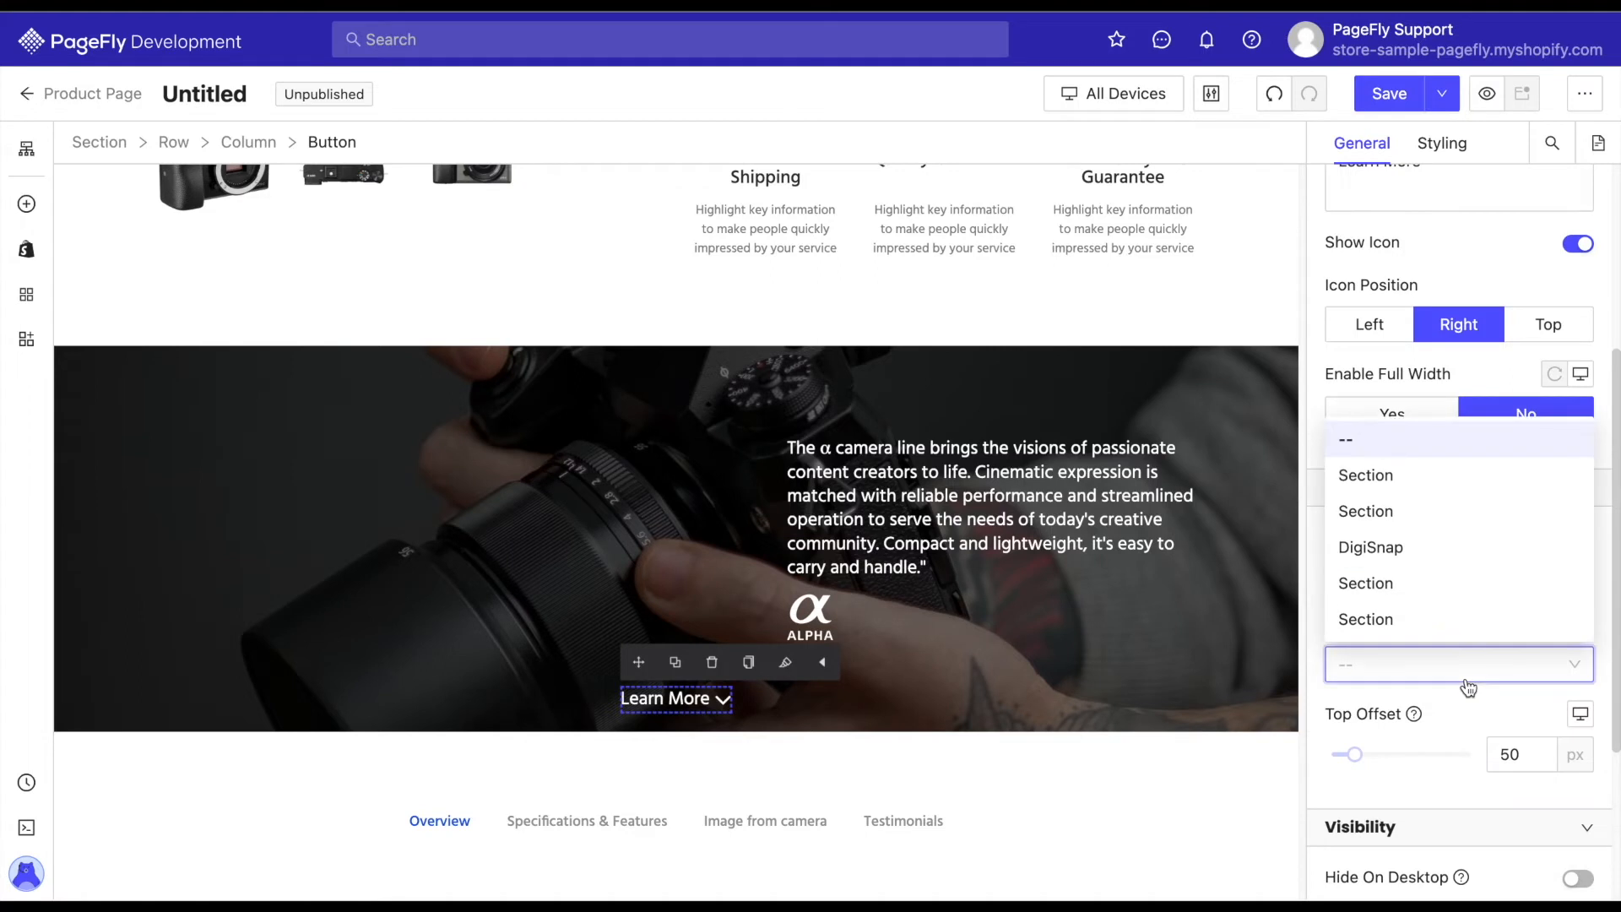
click(1383, 550)
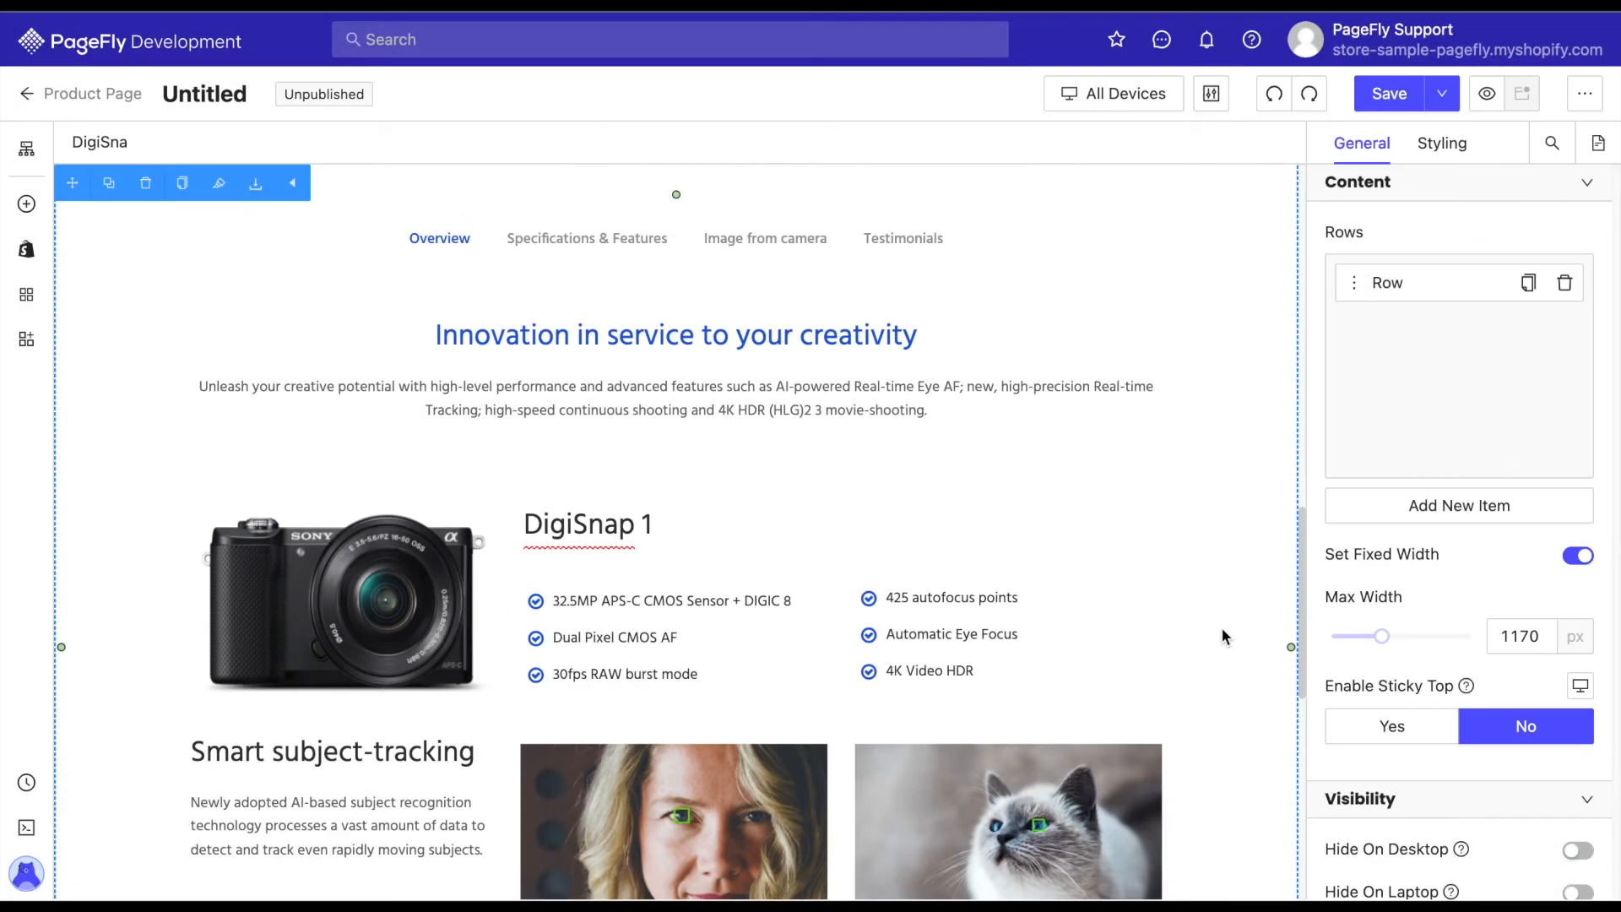
Review the contents of the Overview, Specifications & Features, Image from camera and Testimonials tabs.
click(454, 246)
click(591, 240)
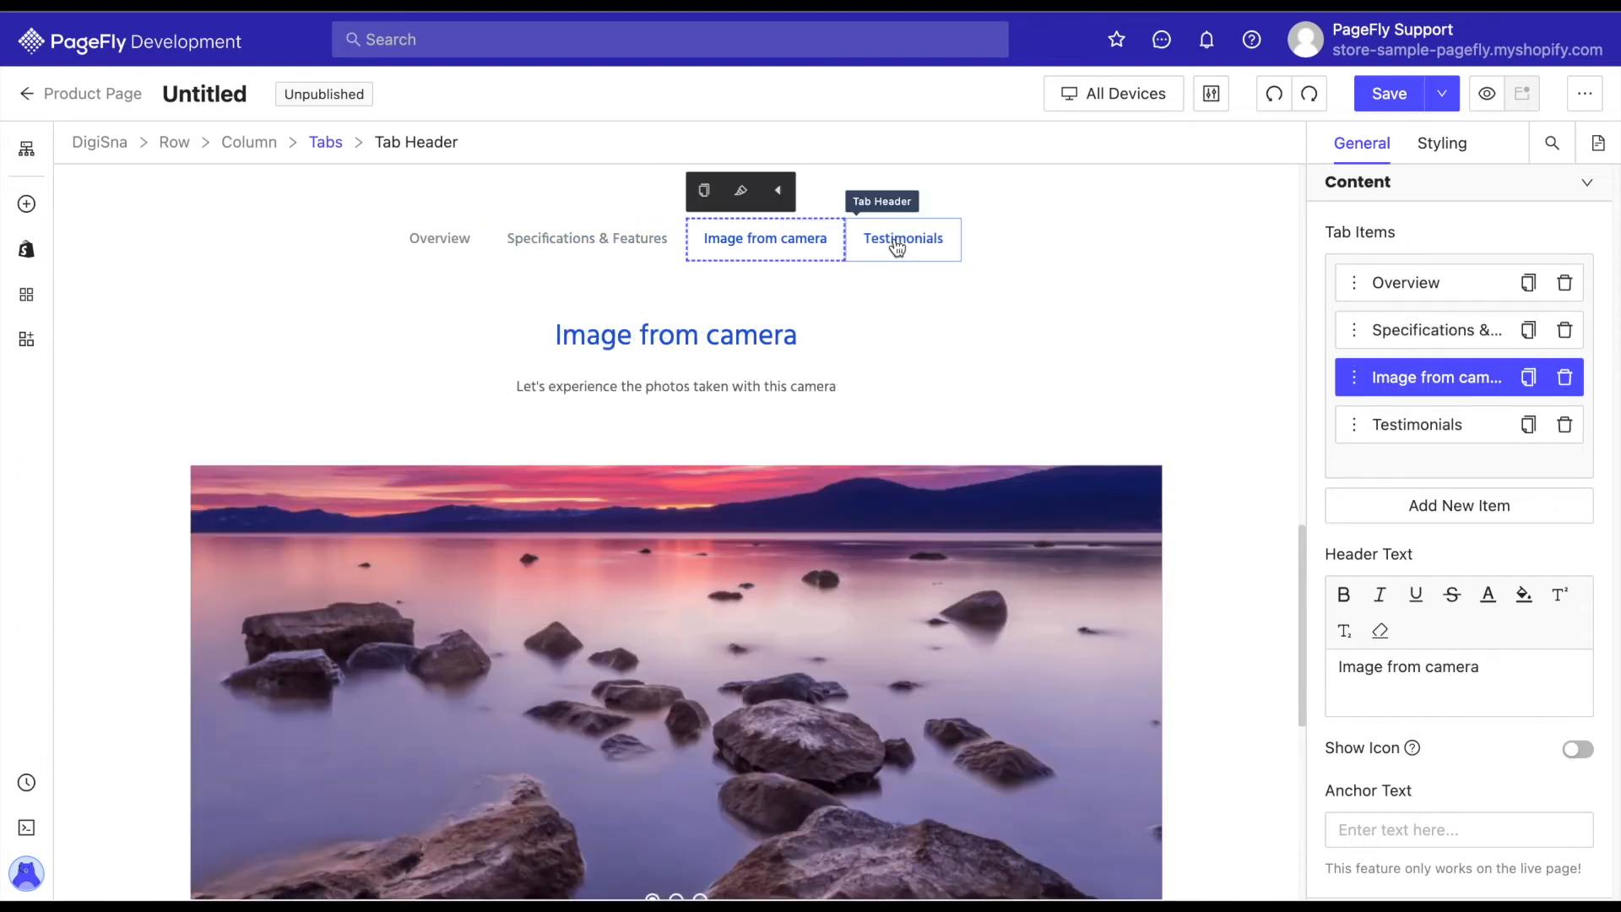
click(896, 245)
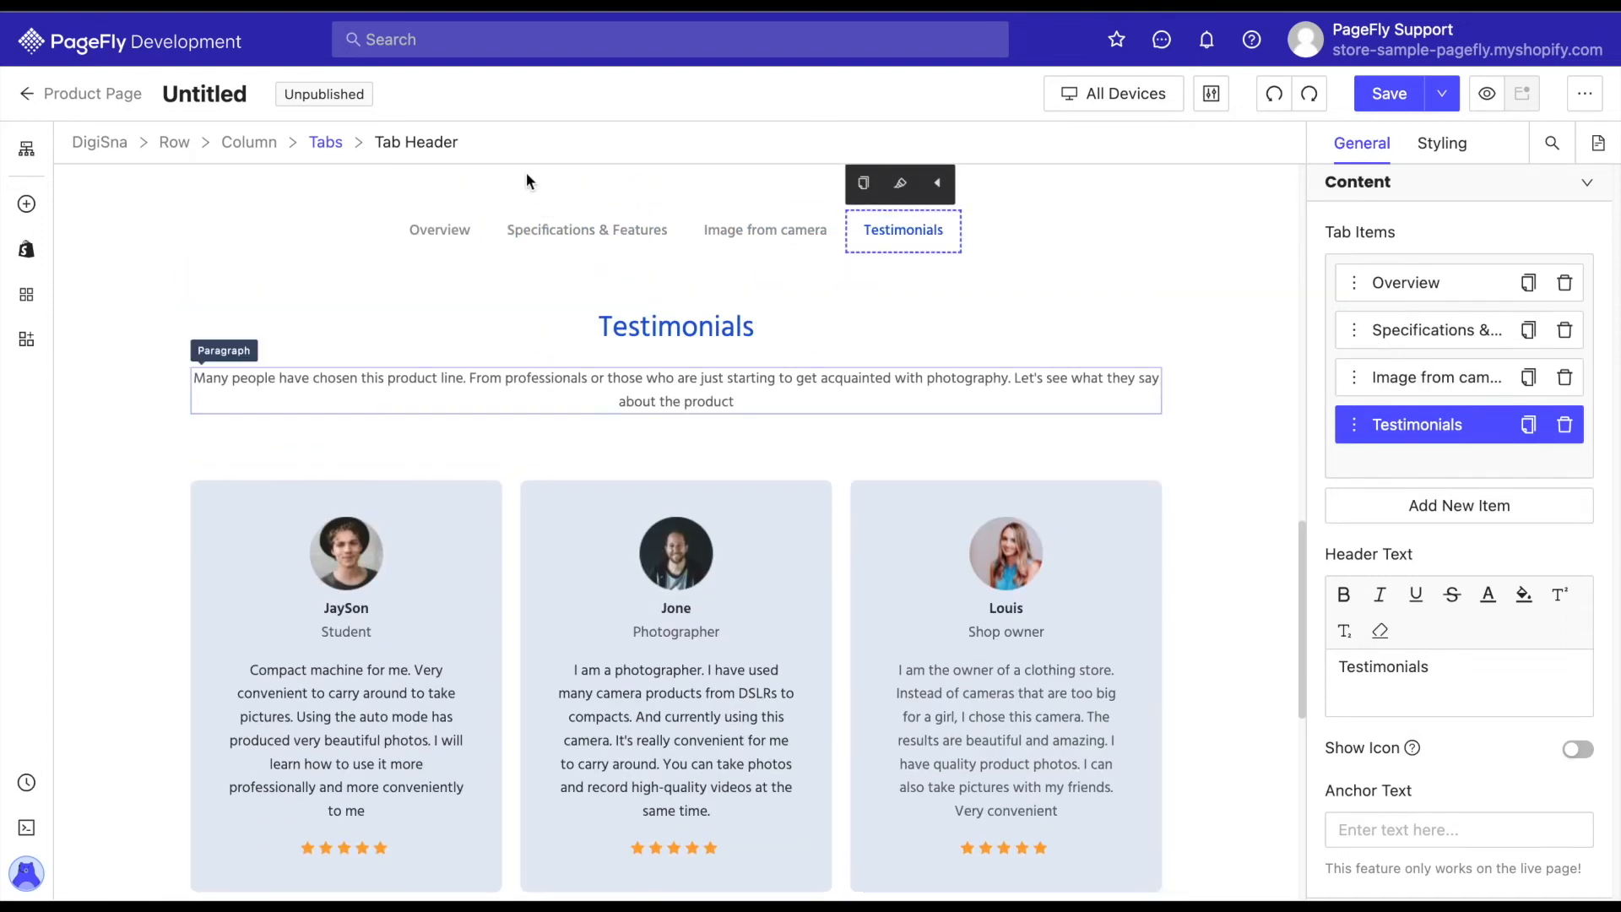
click(441, 241)
scroll(1132, 557, down, 1)
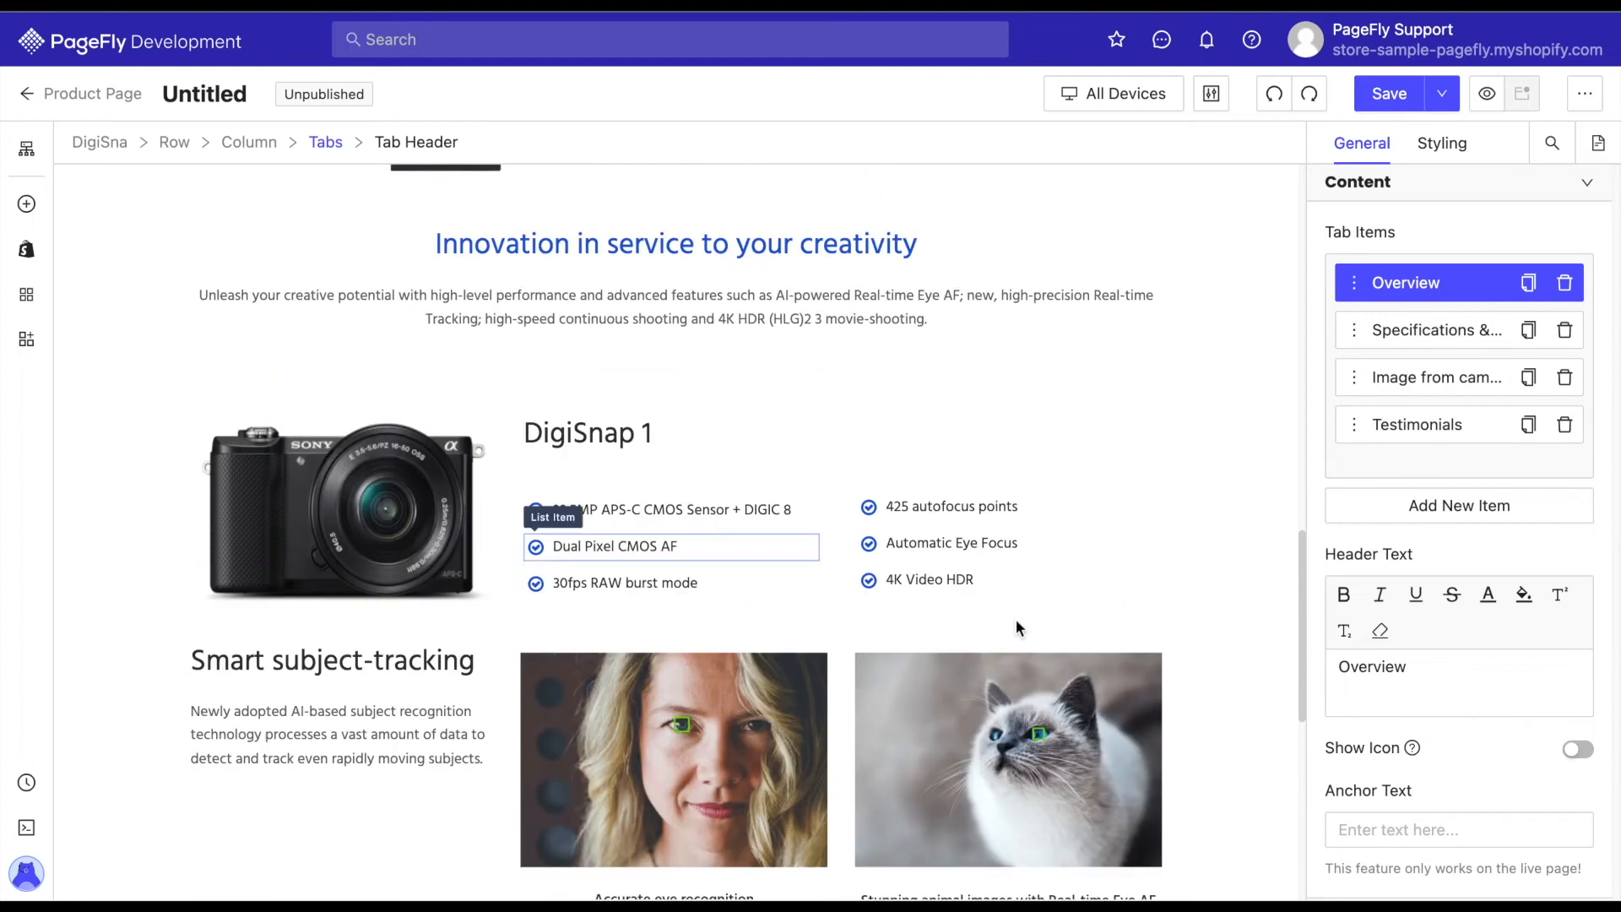
scroll(1234, 588, up, 1)
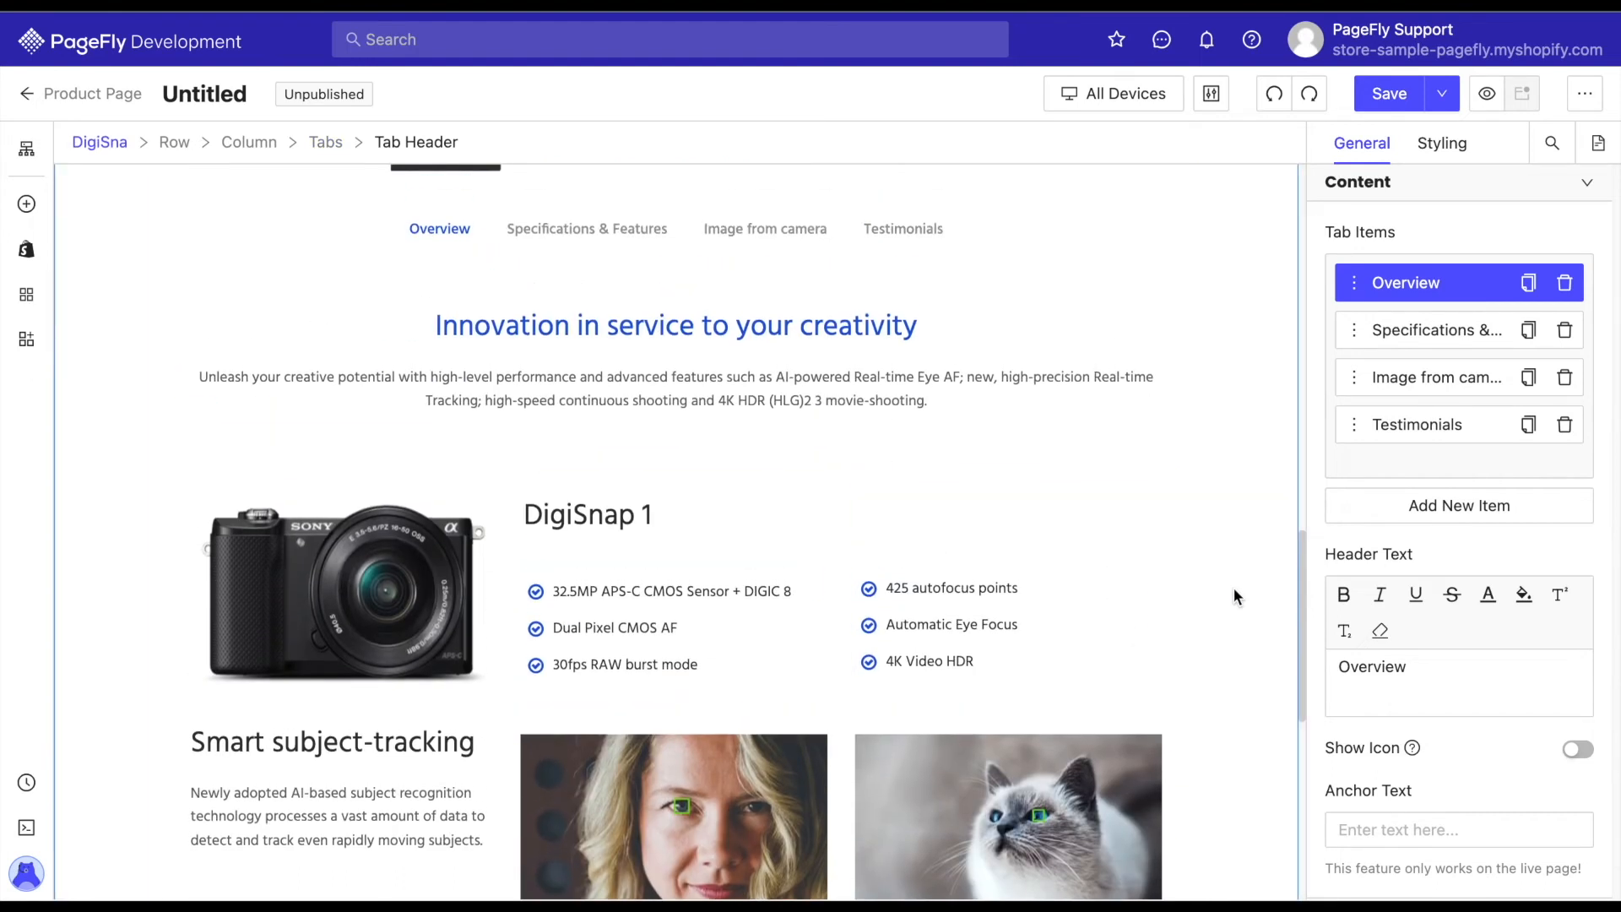
Delete the Testimonials tab from the tabs element in the DigiSnap section.
click(893, 230)
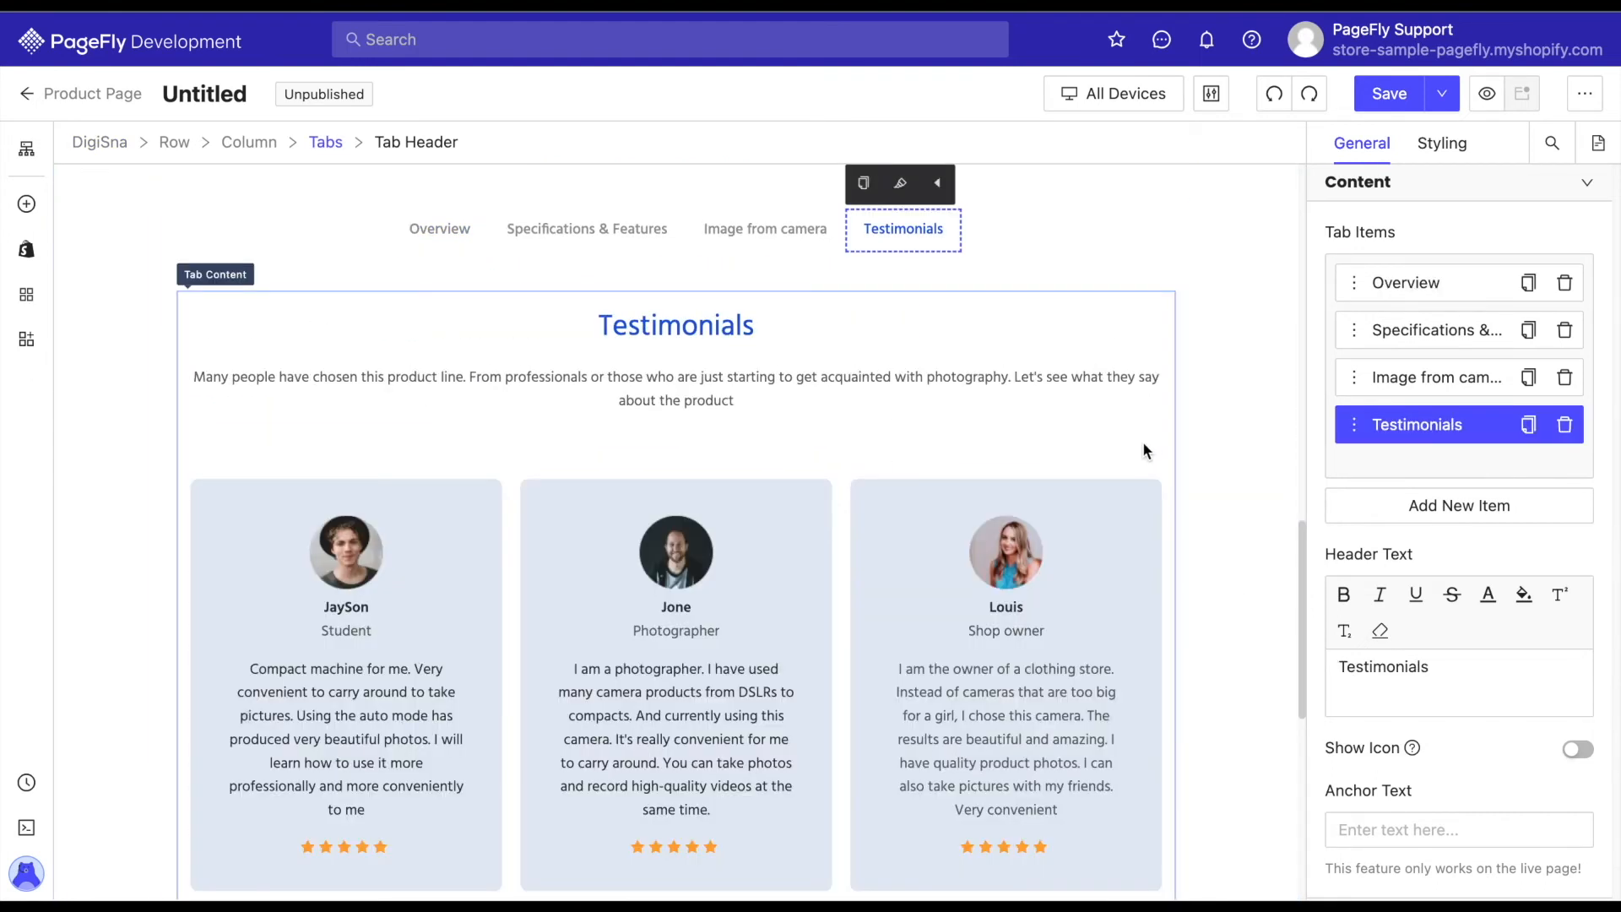
scroll(1114, 448, down, 1)
scroll(1114, 456, up, 1)
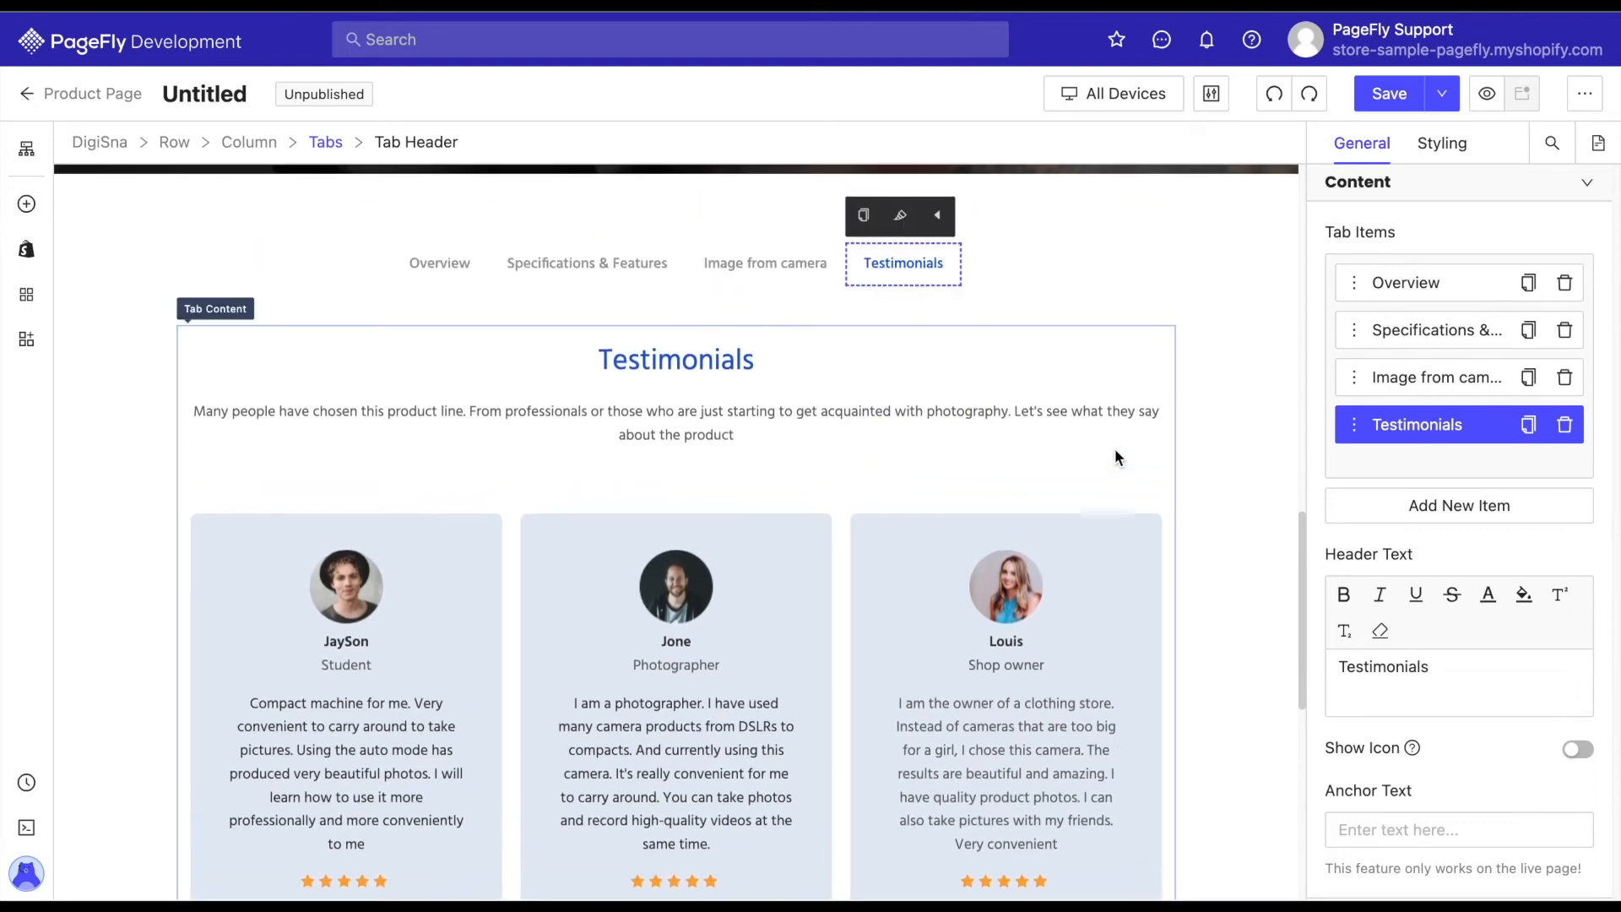
click(1578, 424)
click(1209, 478)
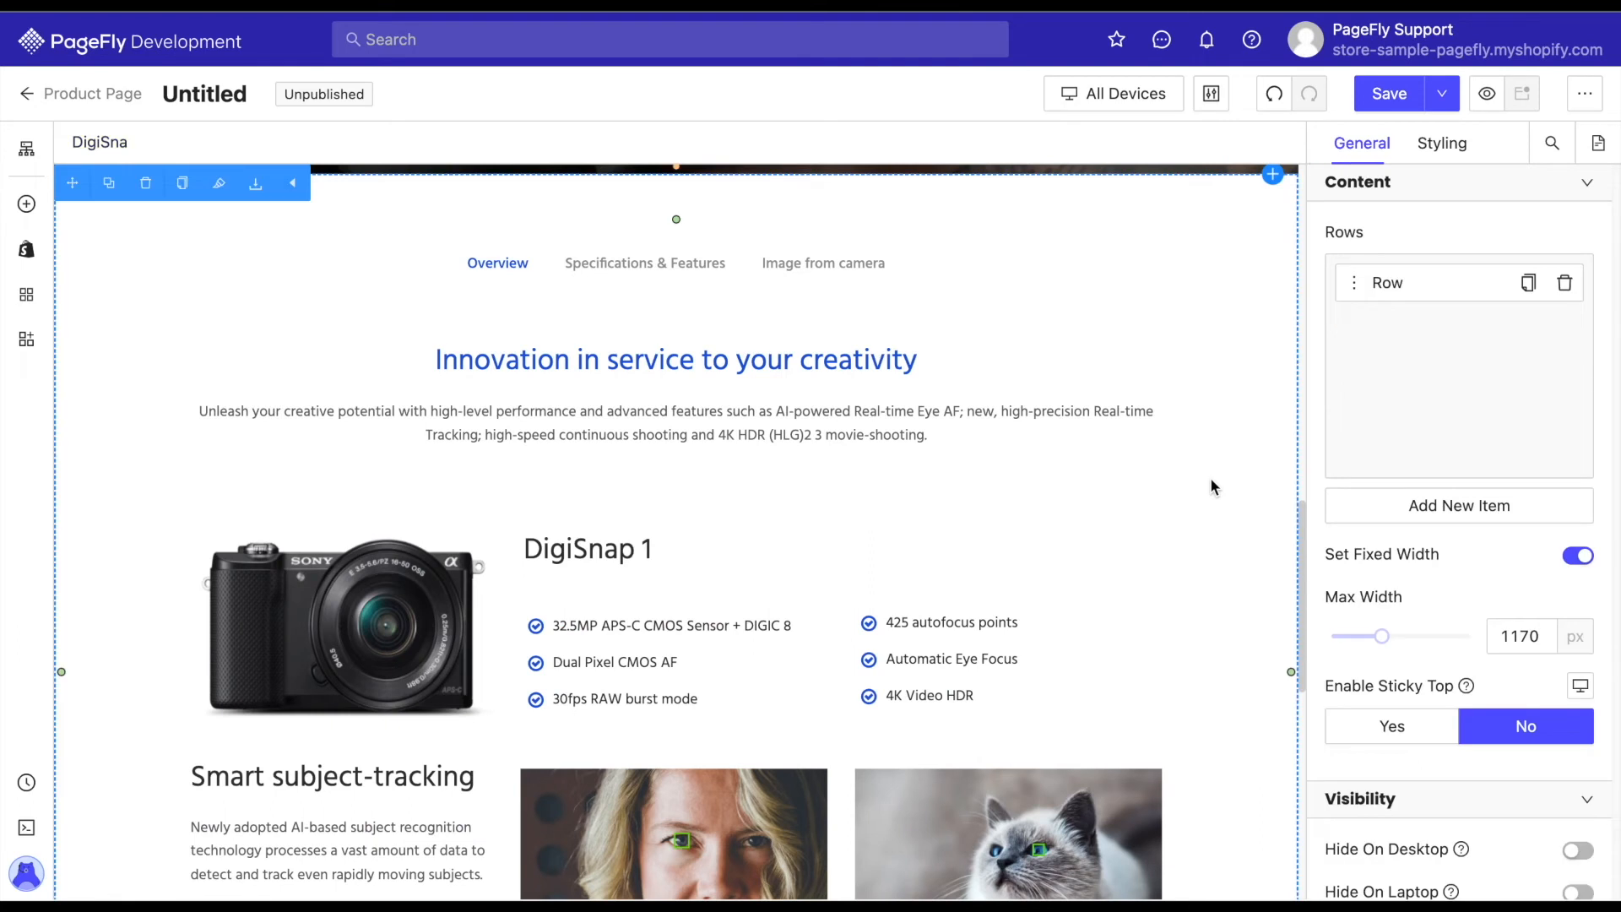
Assign the DigiSnap collection as the custom collection of the product list in the Related product section.
scroll(1210, 478, down, 10)
scroll(1211, 464, down, 1)
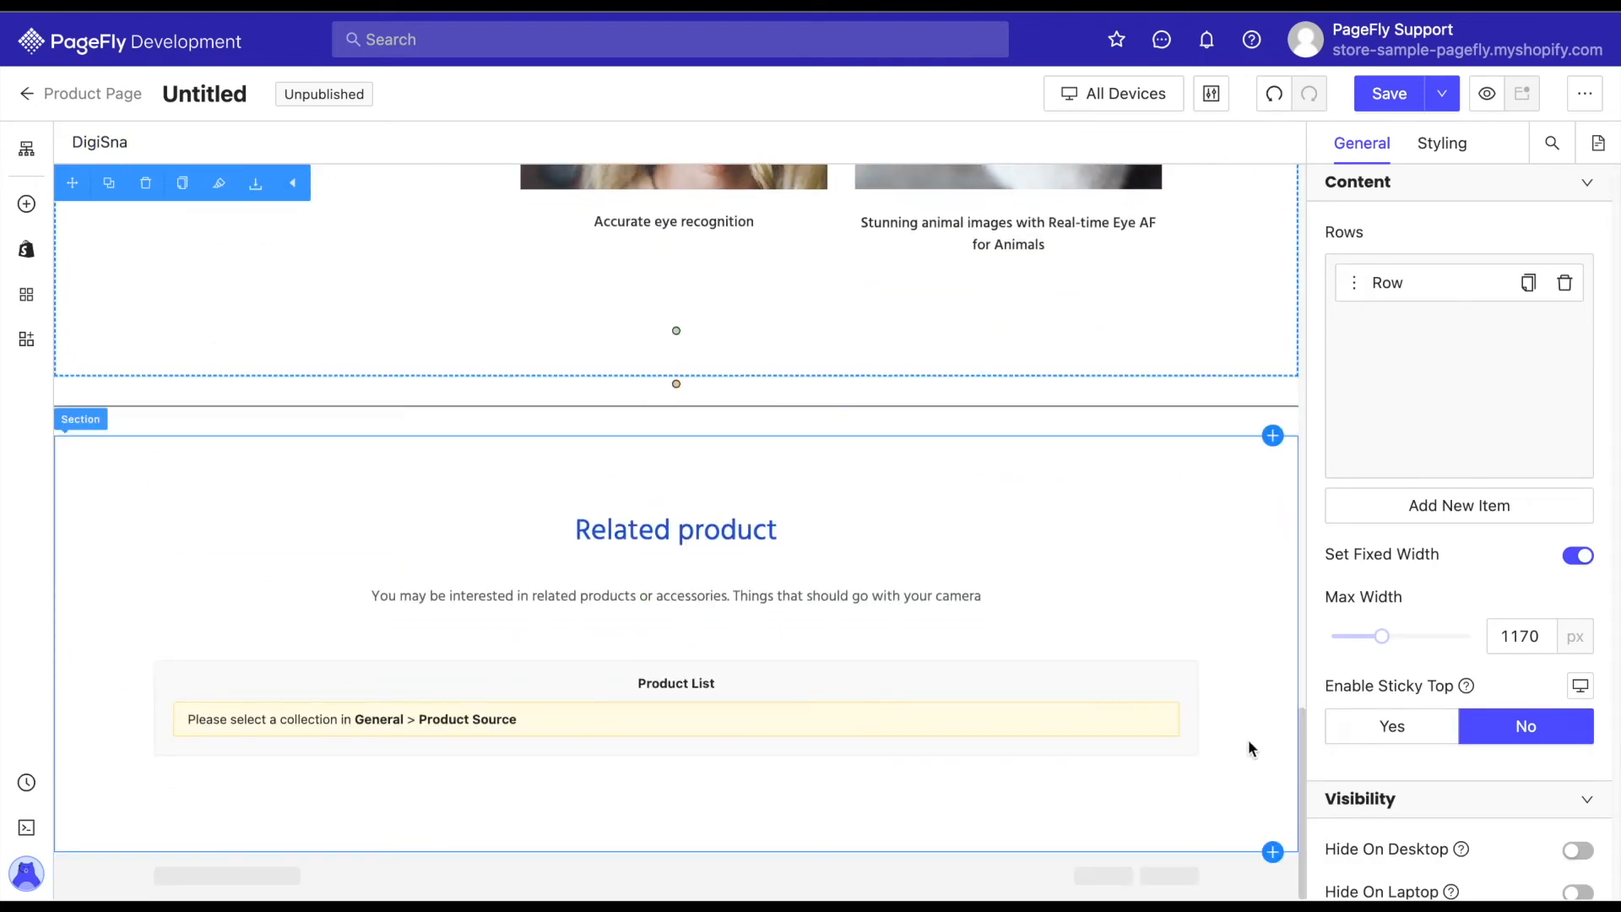
click(1253, 662)
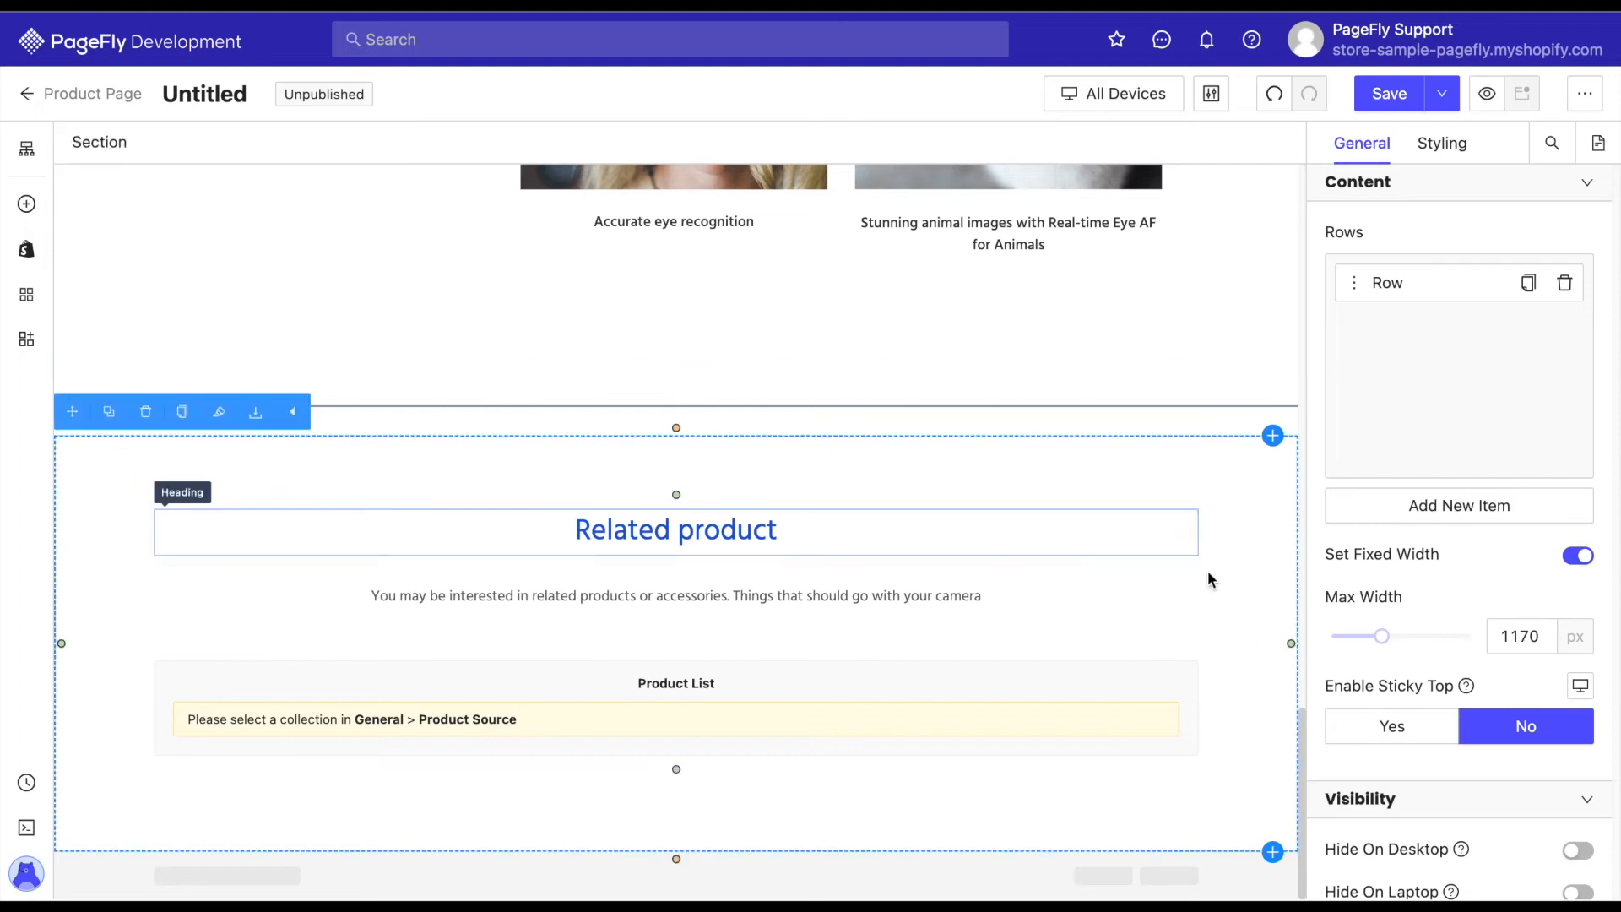
click(754, 686)
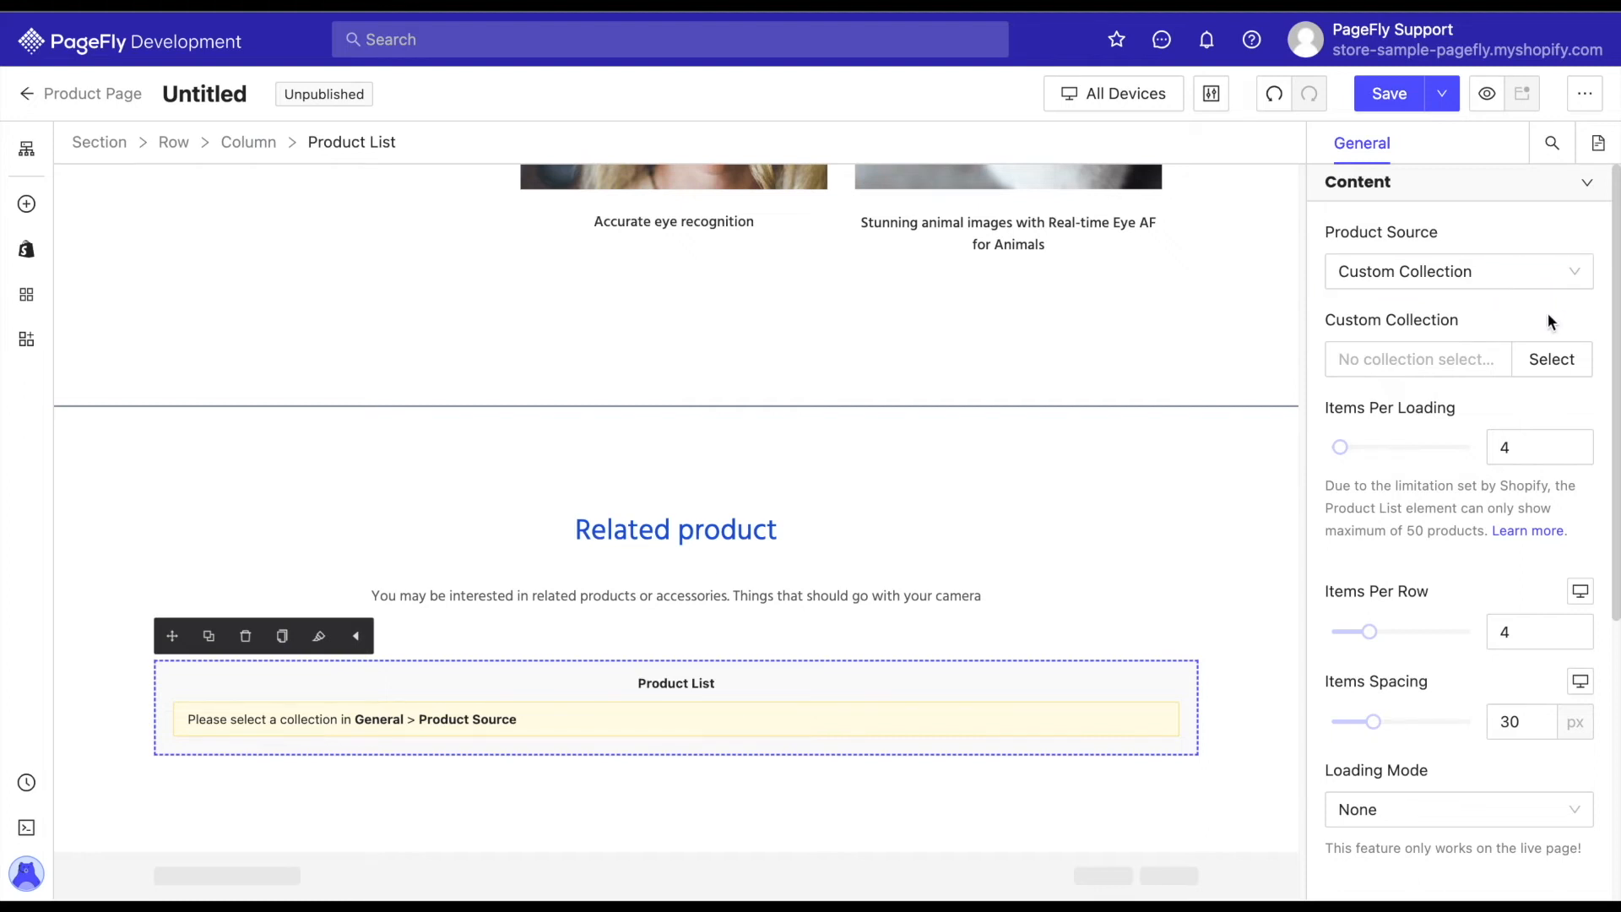
click(1548, 361)
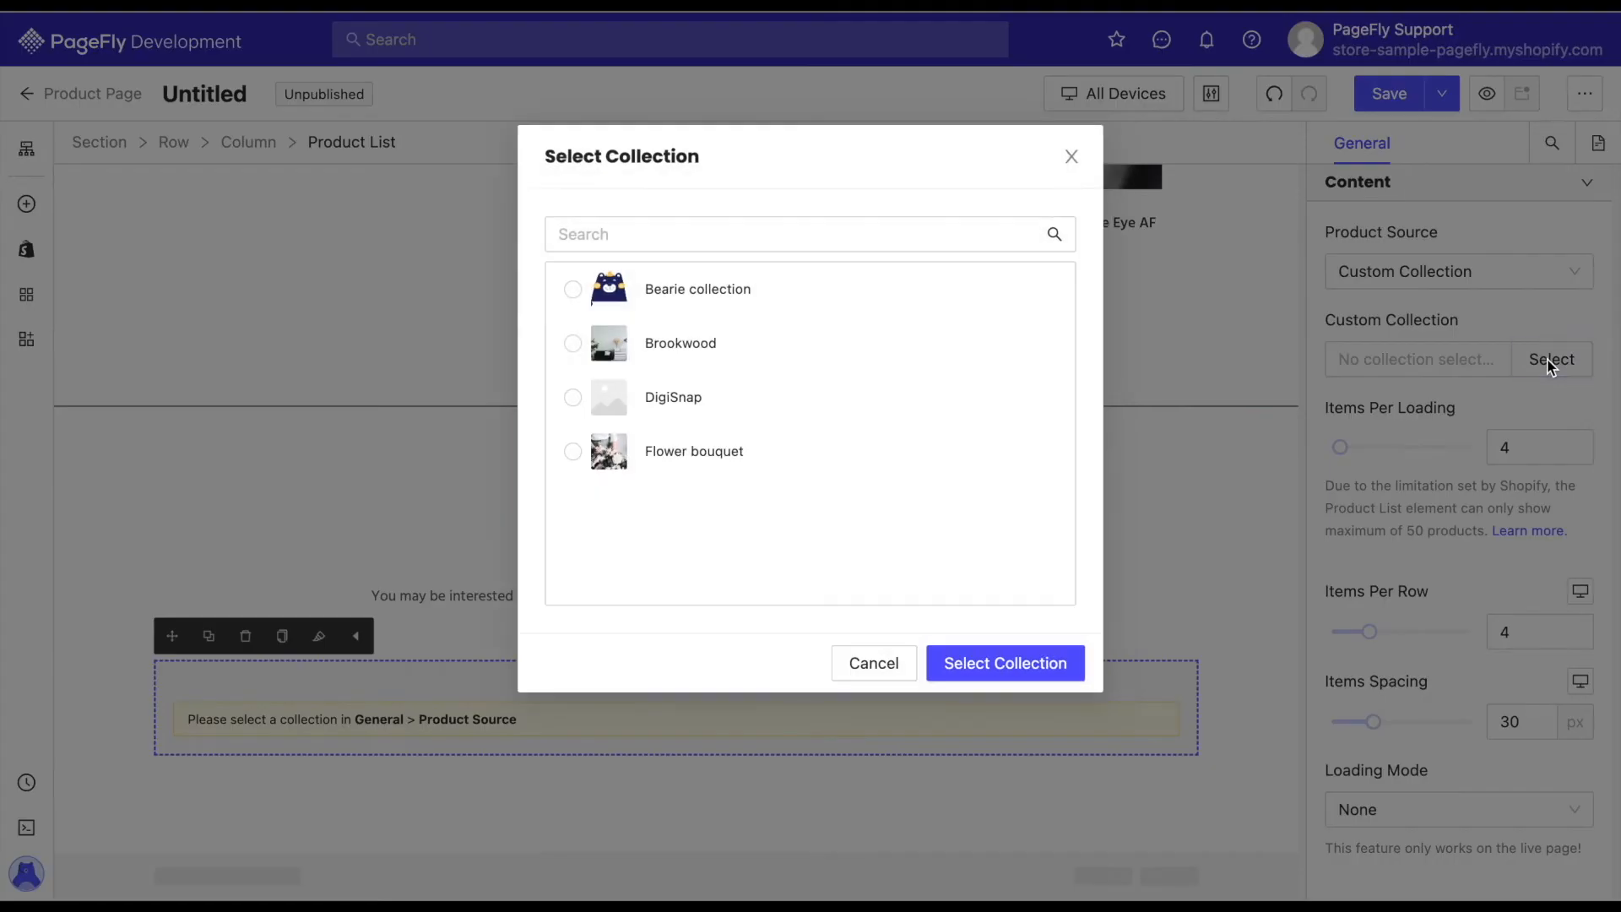
click(575, 409)
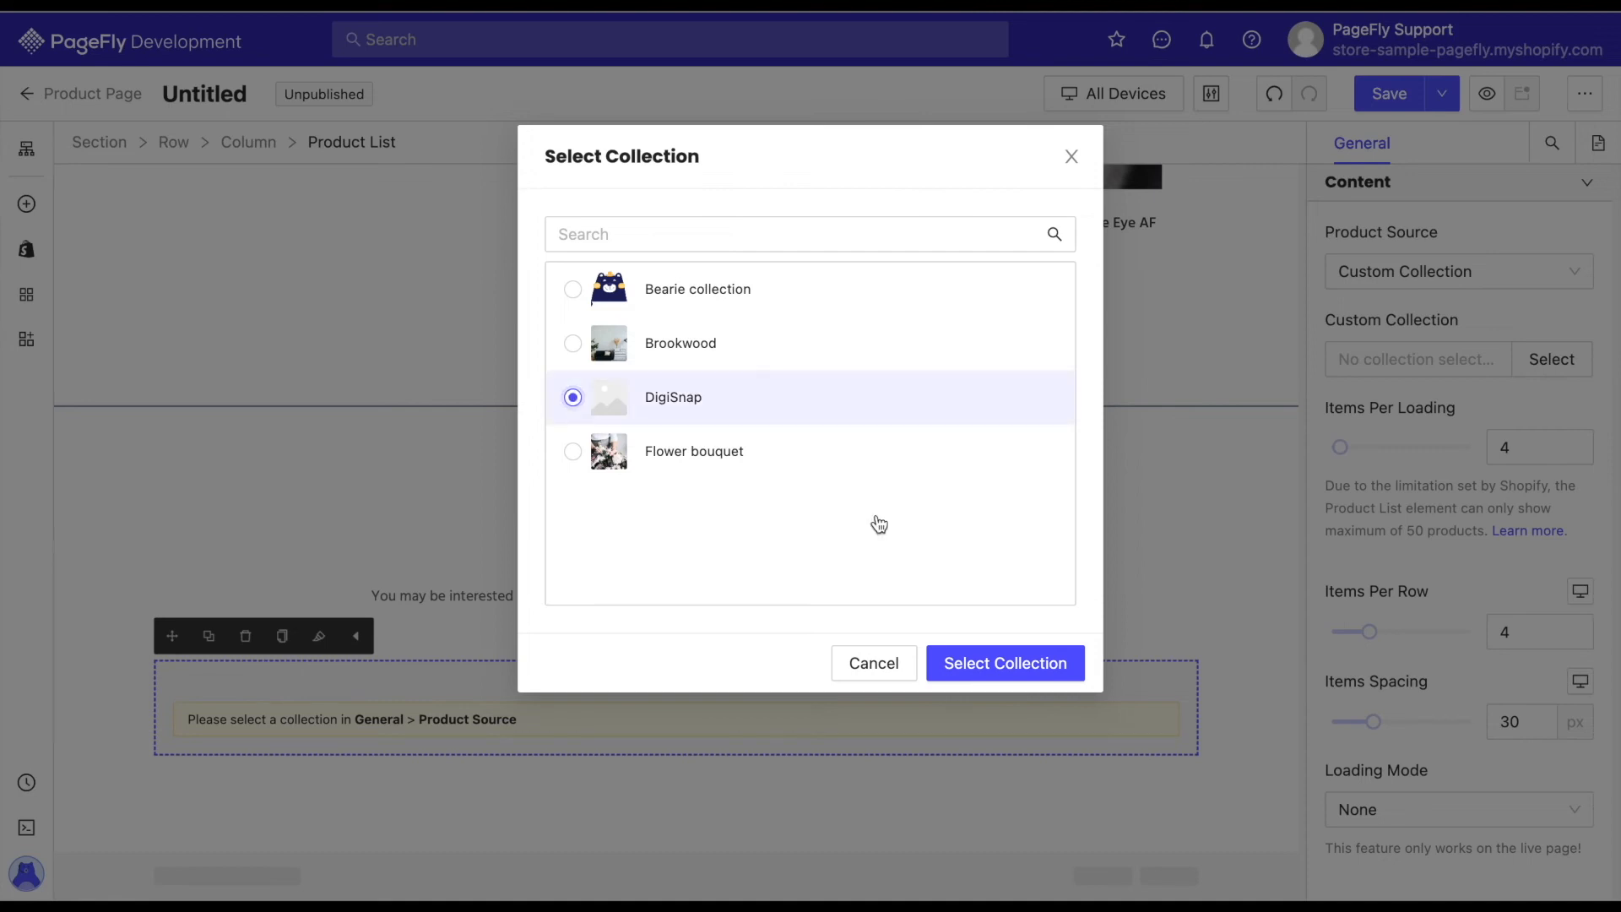
click(1000, 667)
scroll(1253, 652, down, 2)
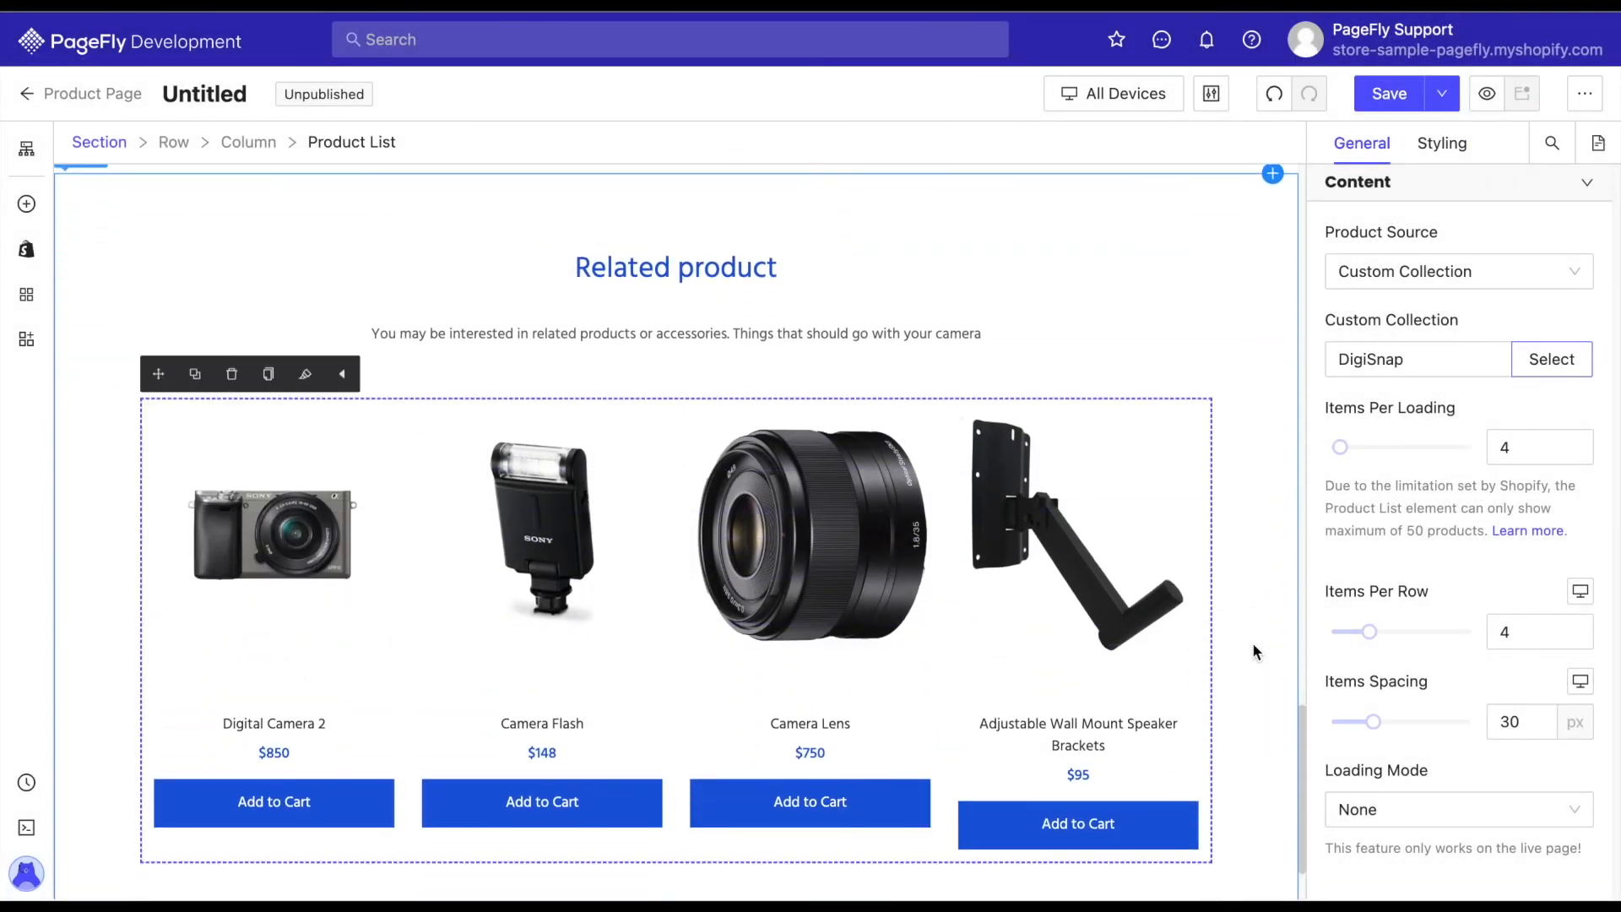
Set the loading mode of the related product list to Load More.
scroll(1481, 558, down, 1)
scroll(1481, 553, down, 3)
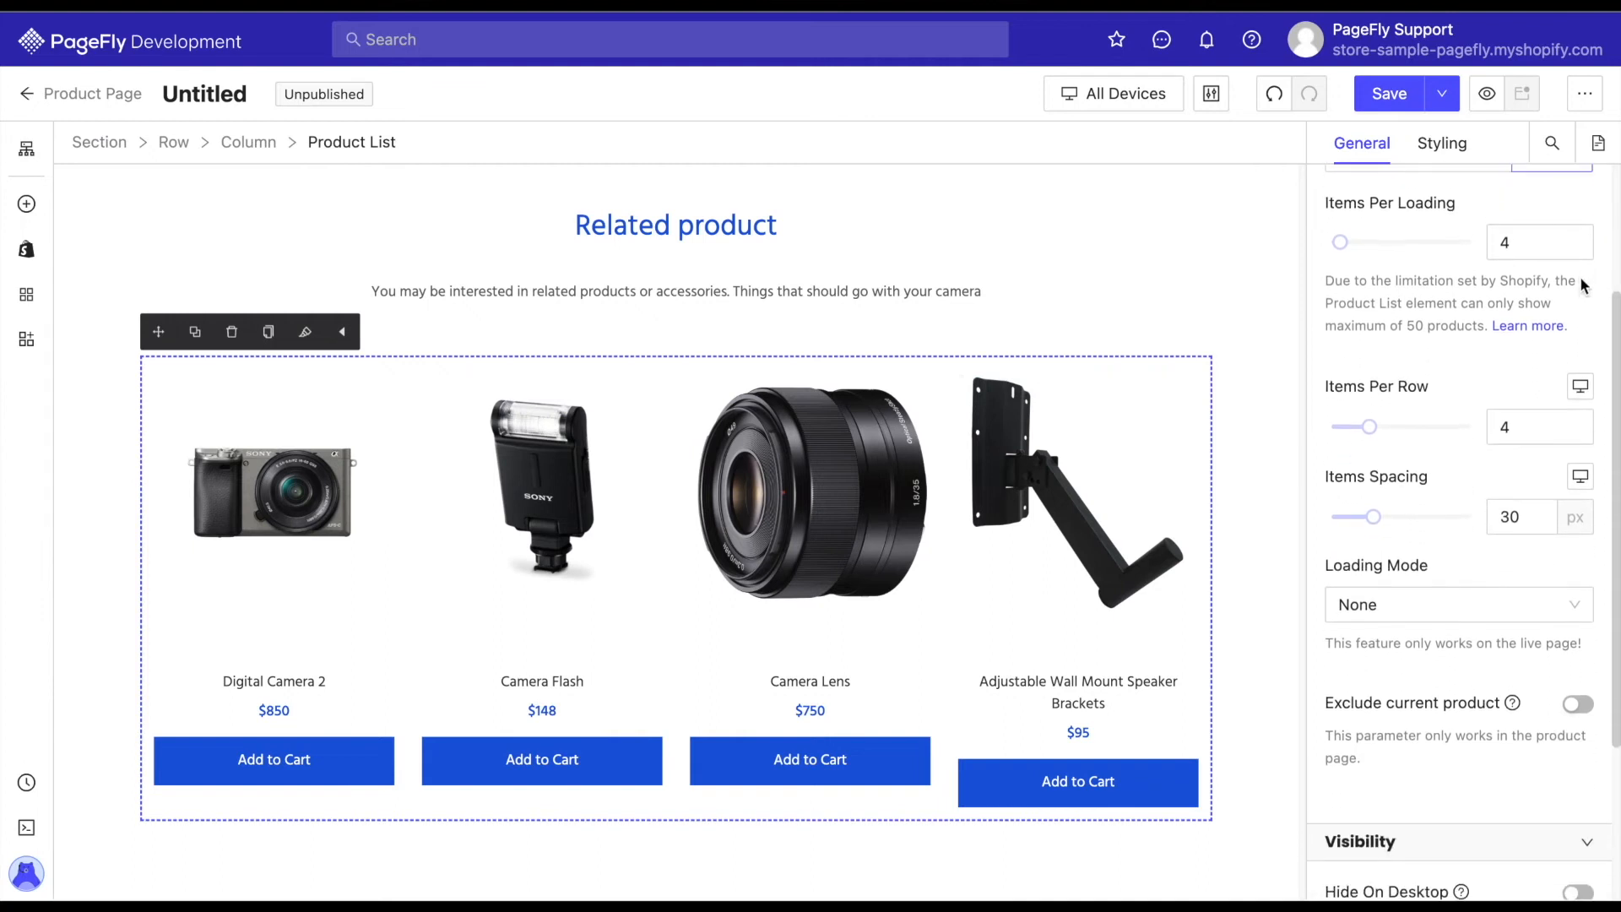
click(1513, 240)
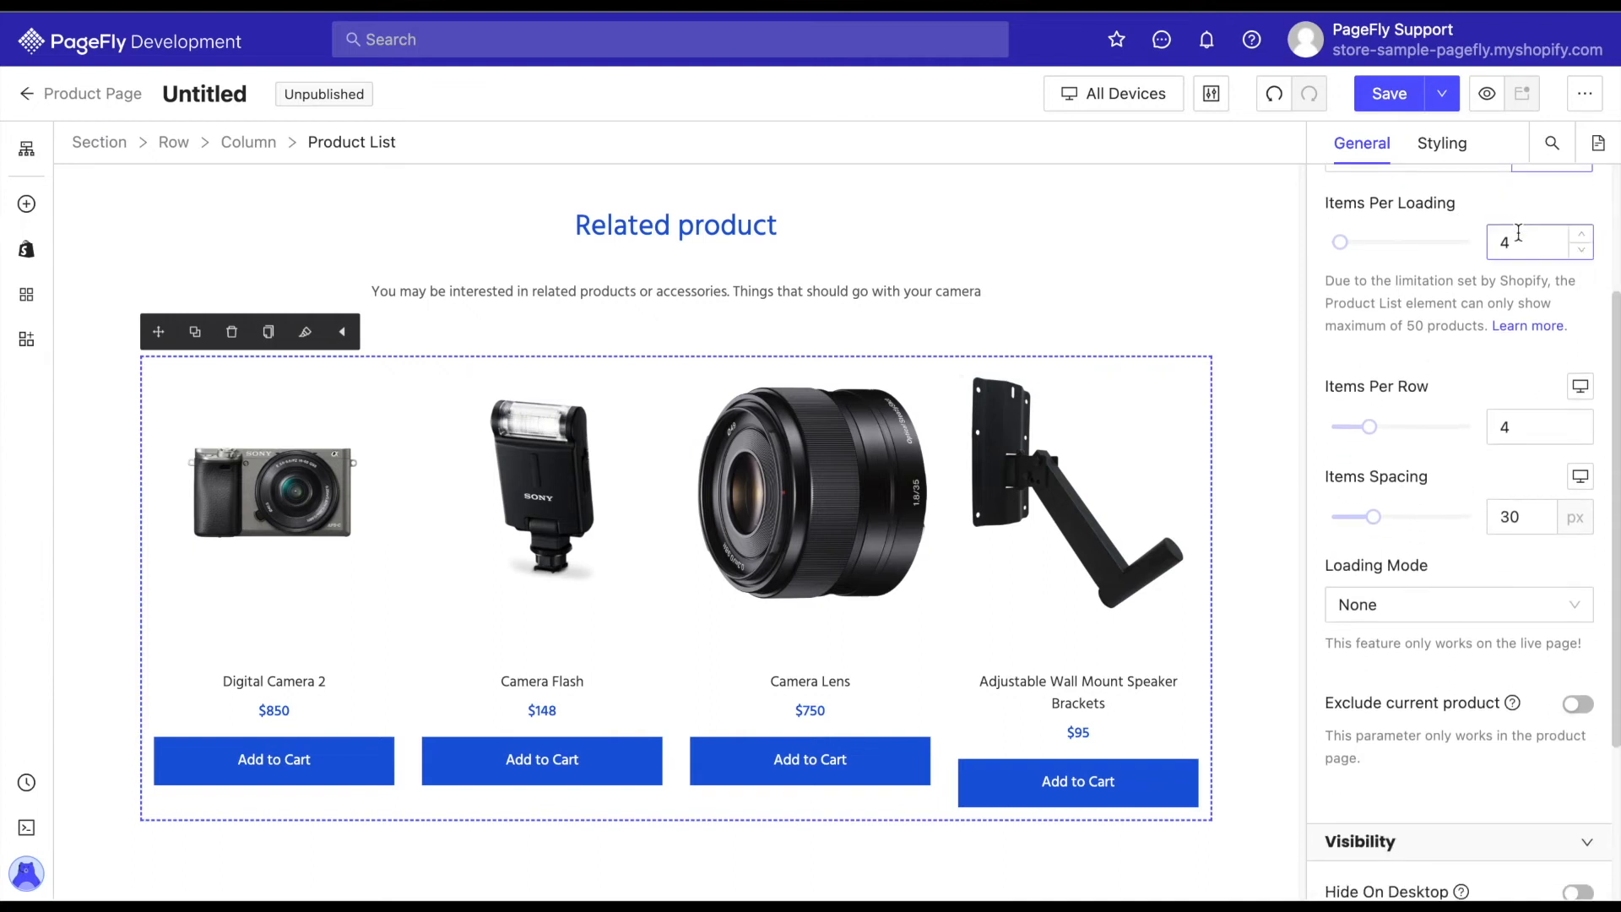
click(1448, 389)
scroll(1436, 477, down, 2)
click(1484, 471)
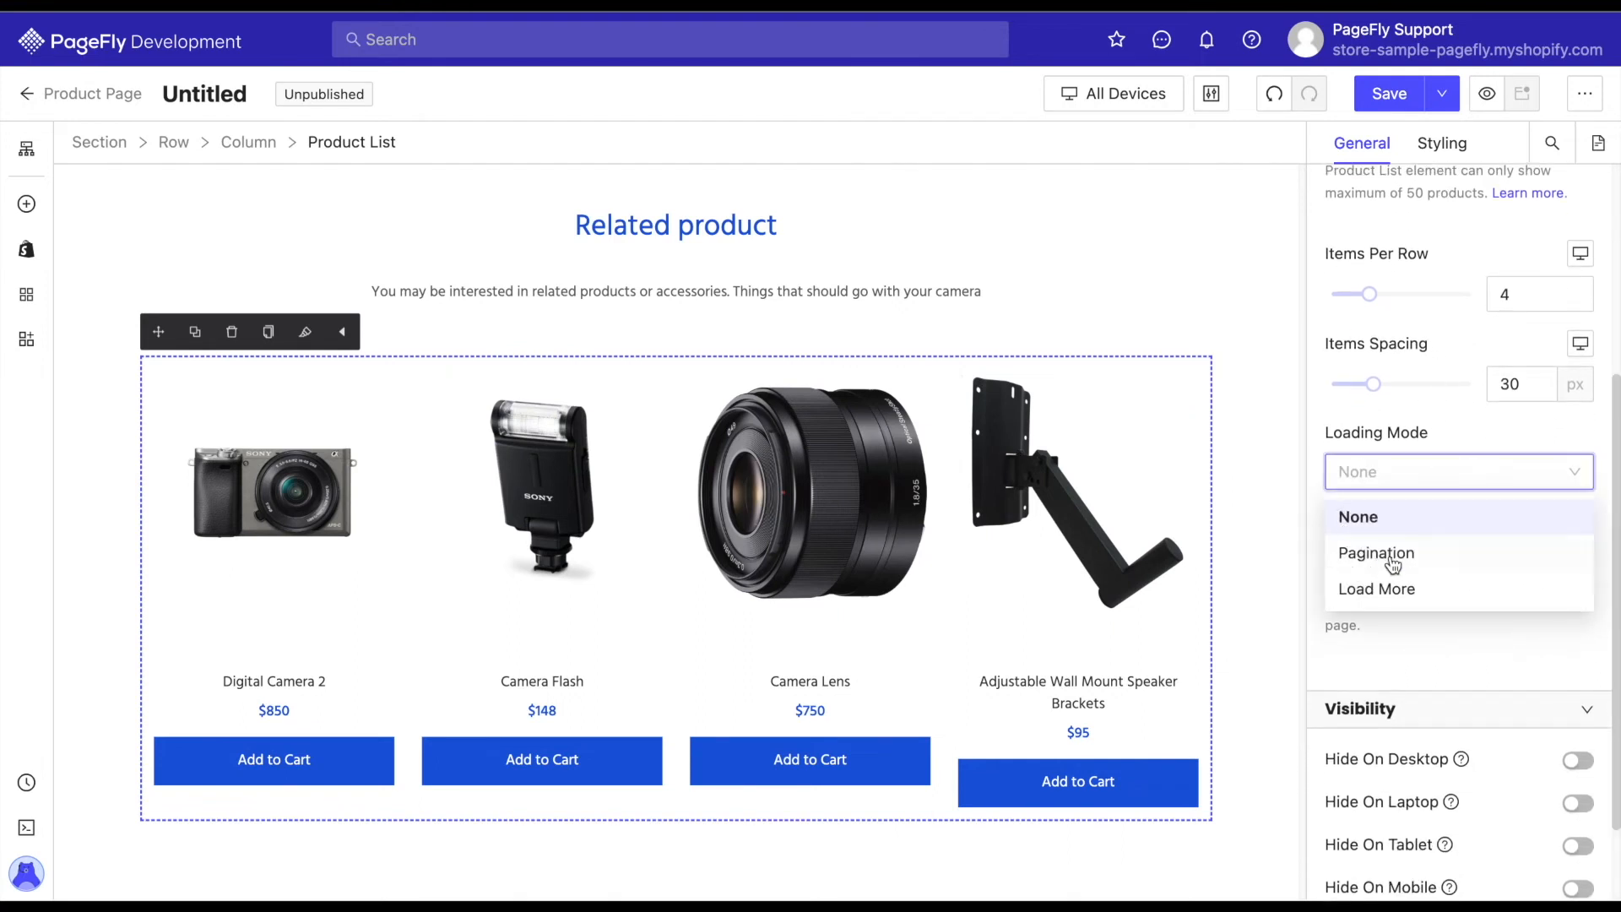
click(1385, 591)
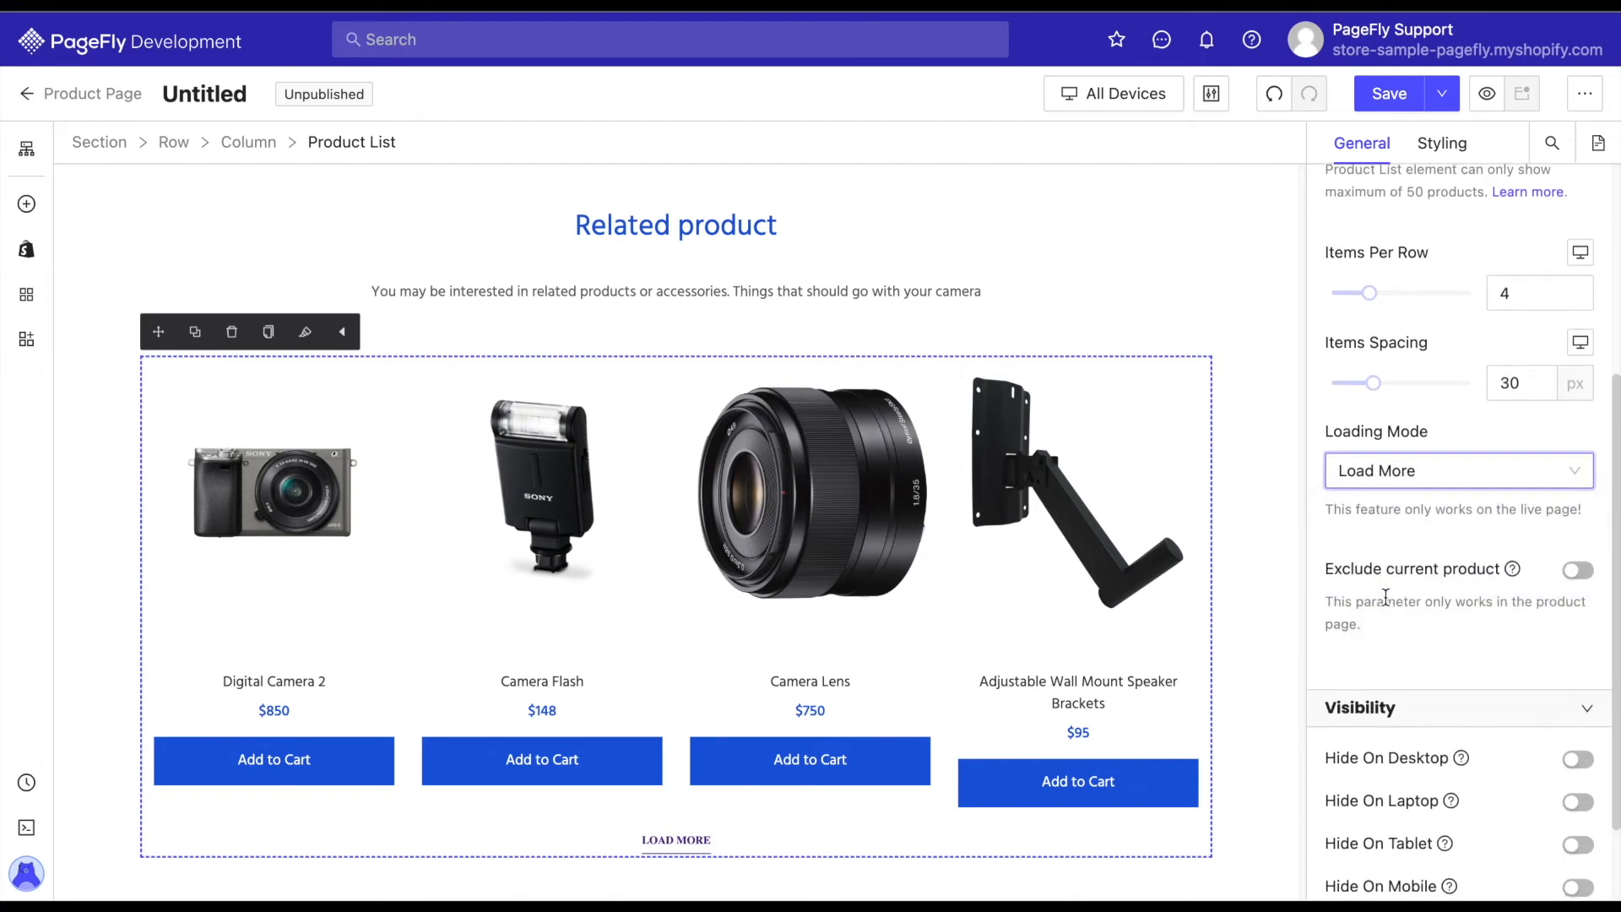
Exclude the current product from the related product list.
scroll(1385, 596, down, 3)
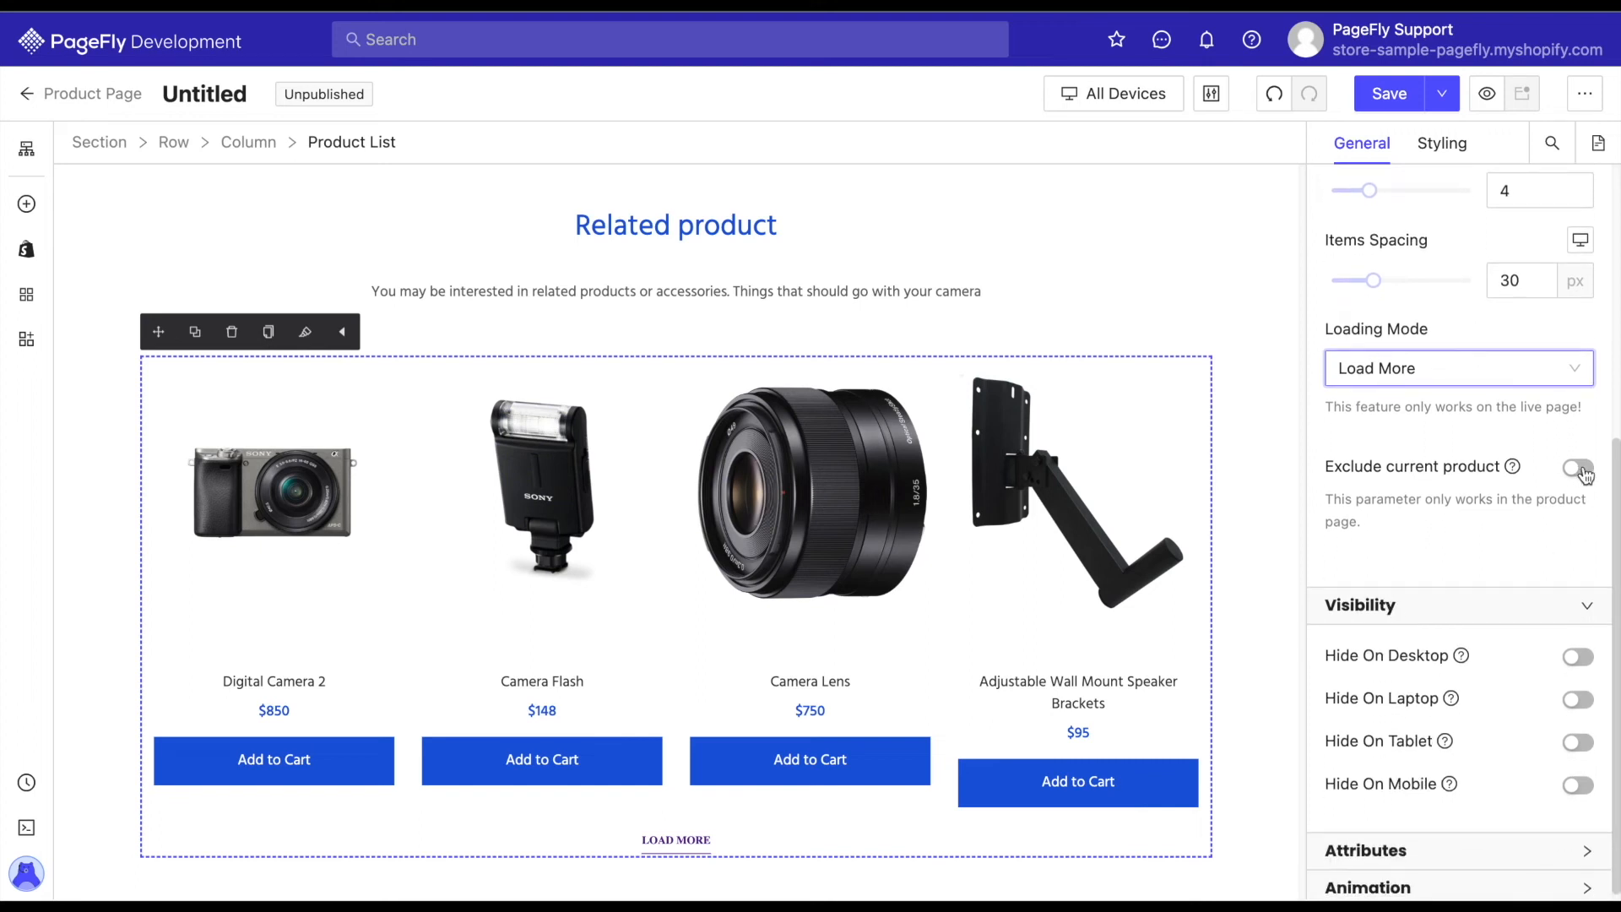
click(1577, 473)
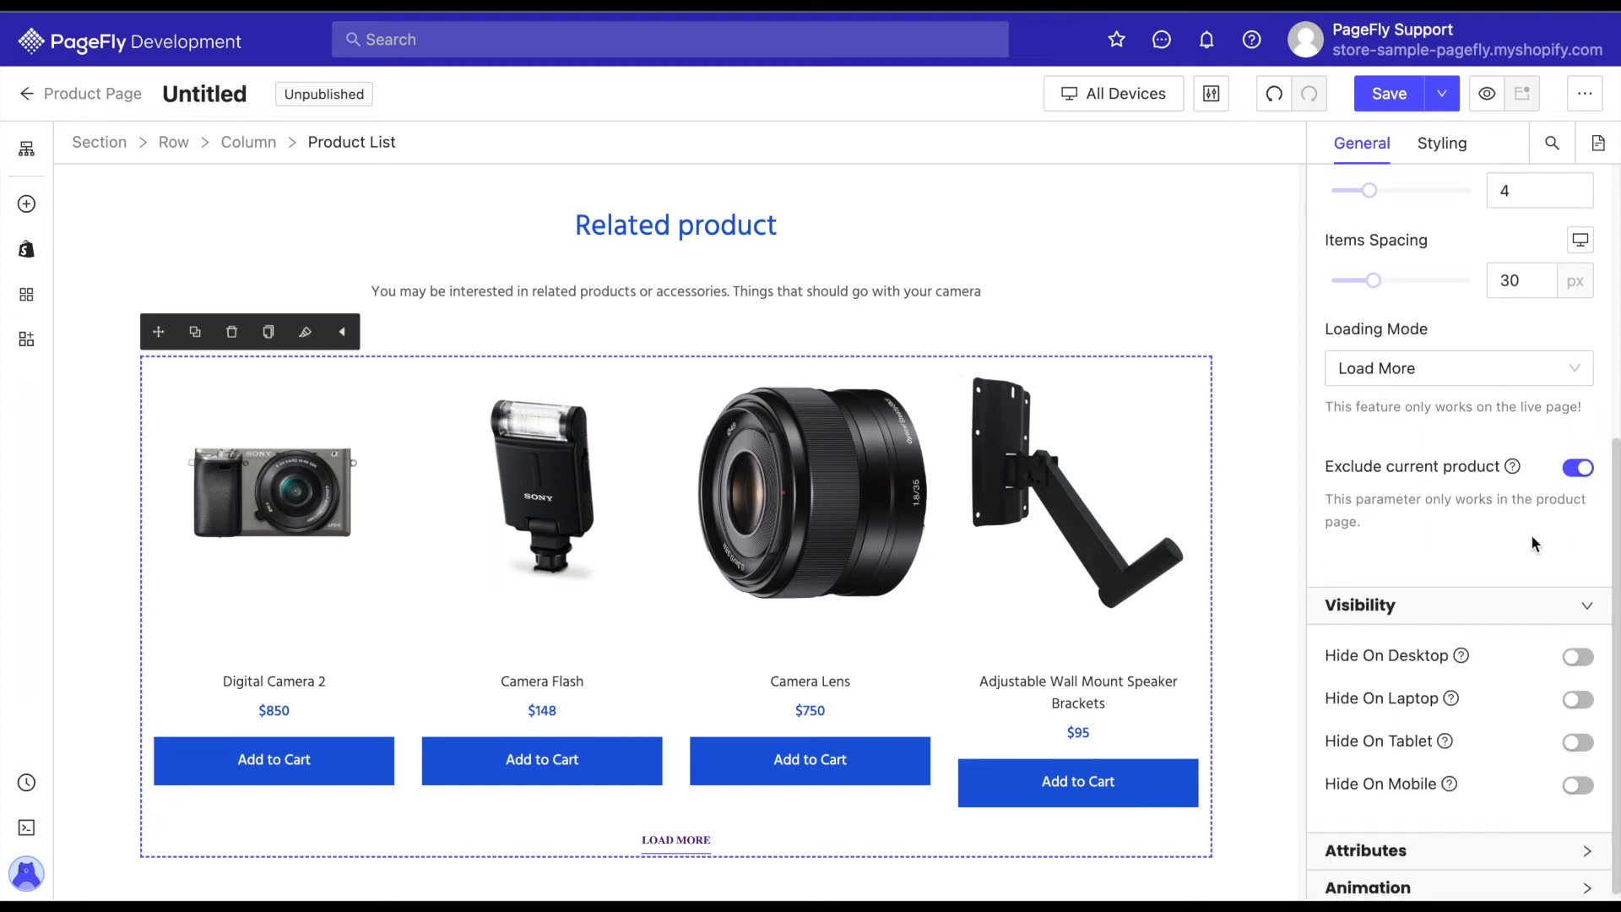
scroll(1532, 534, up, 5)
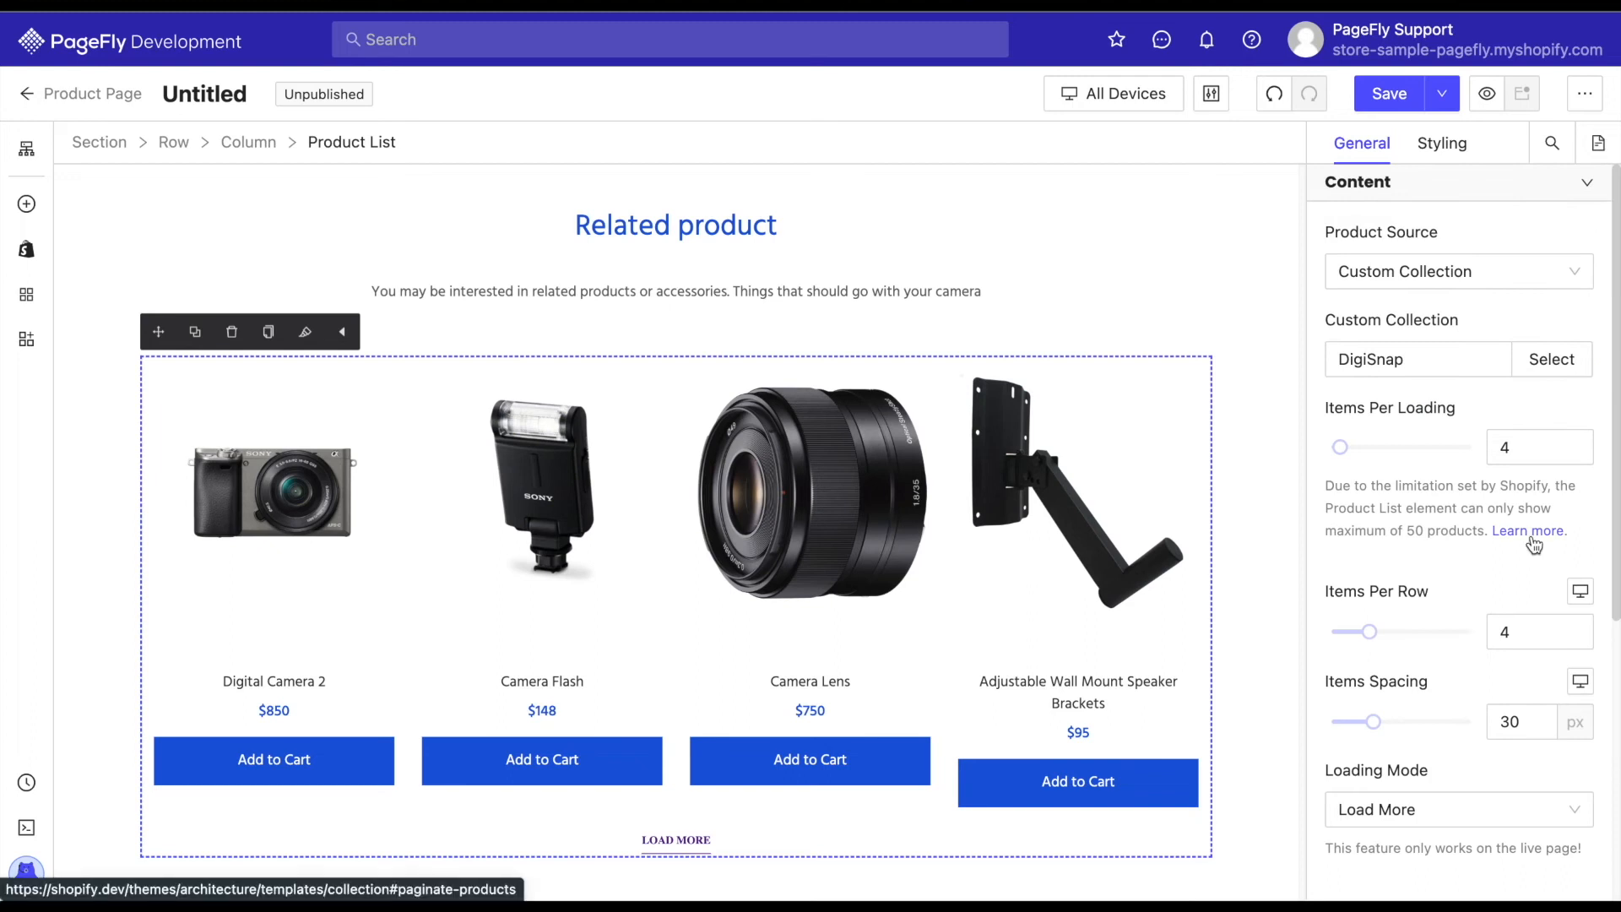
scroll(1239, 651, down, 1)
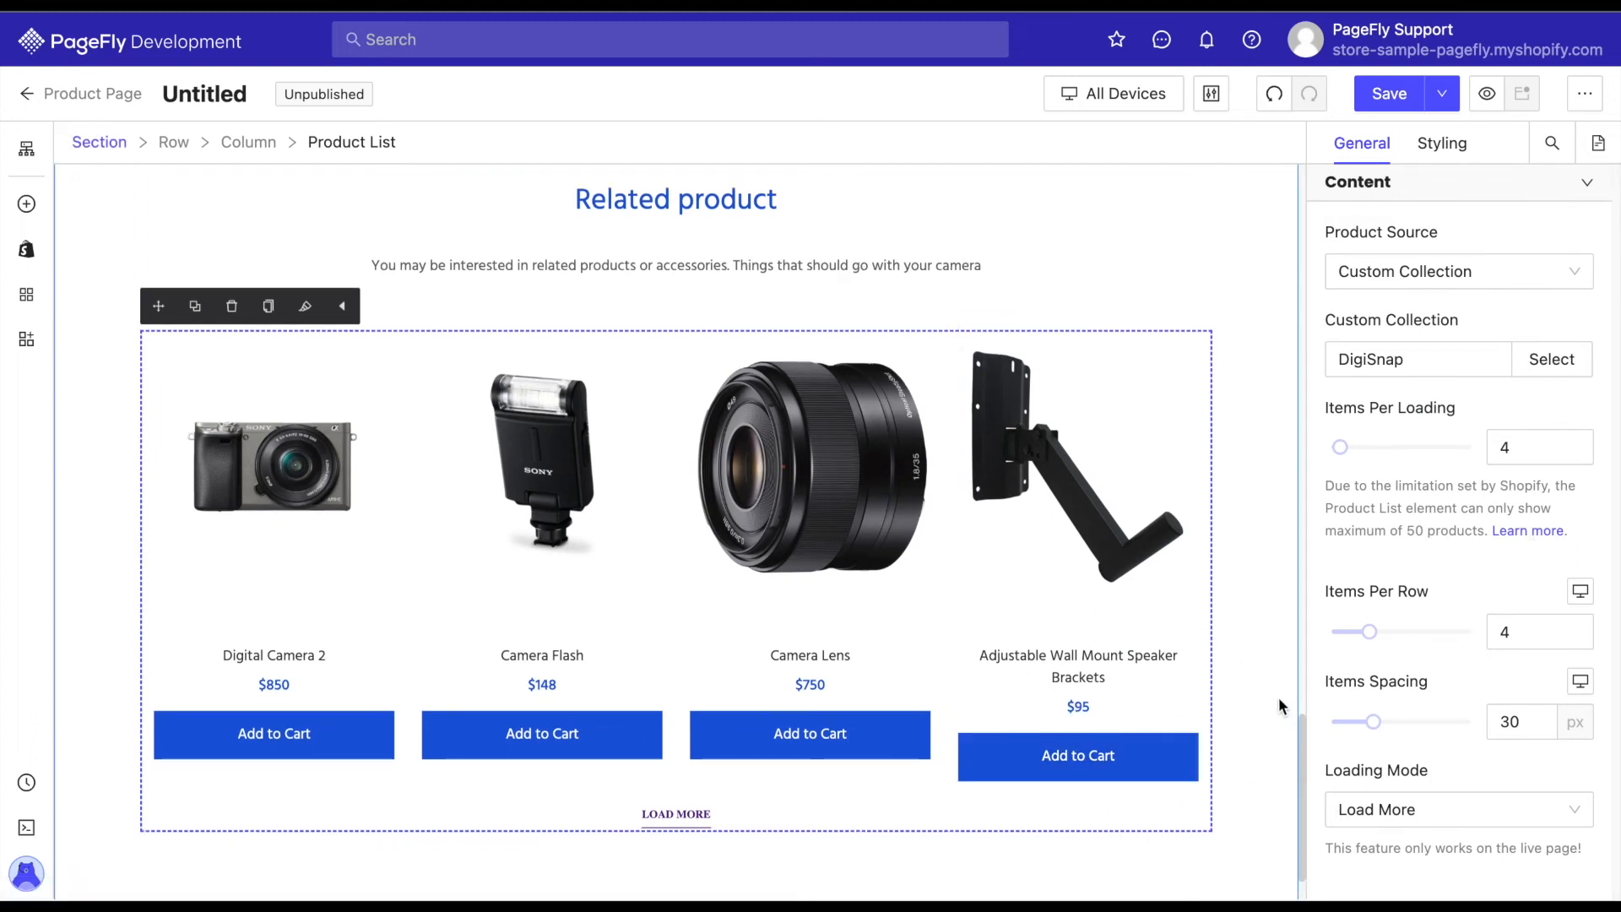
Add min-height: 50px to the CSS code of the product title in the related product list.
click(1112, 660)
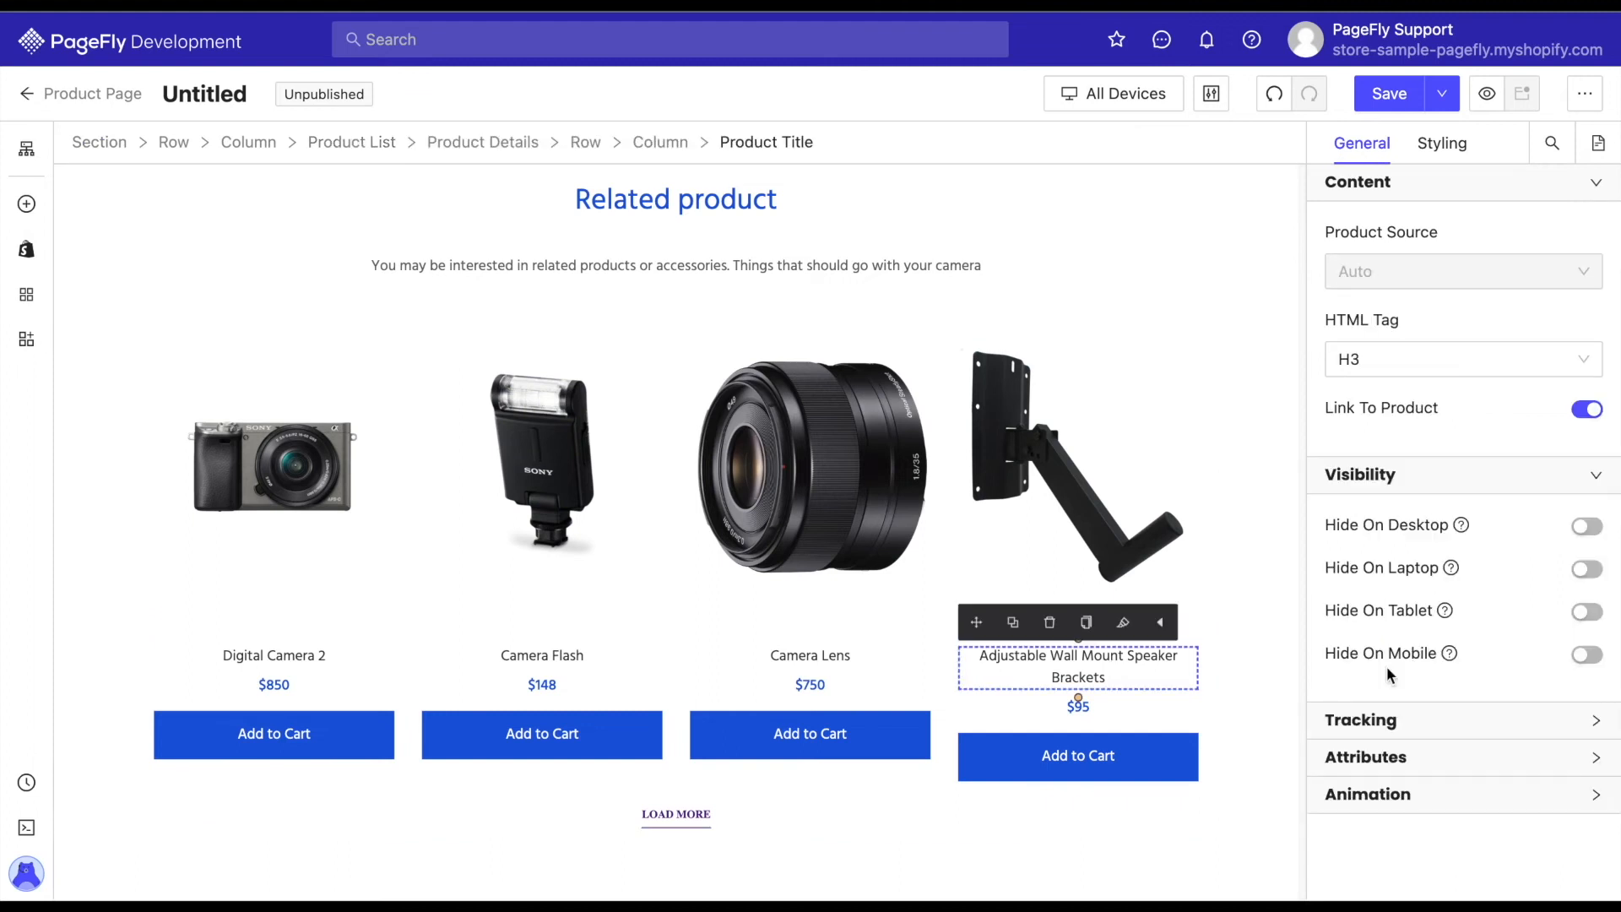
click(1442, 143)
scroll(1462, 471, down, 15)
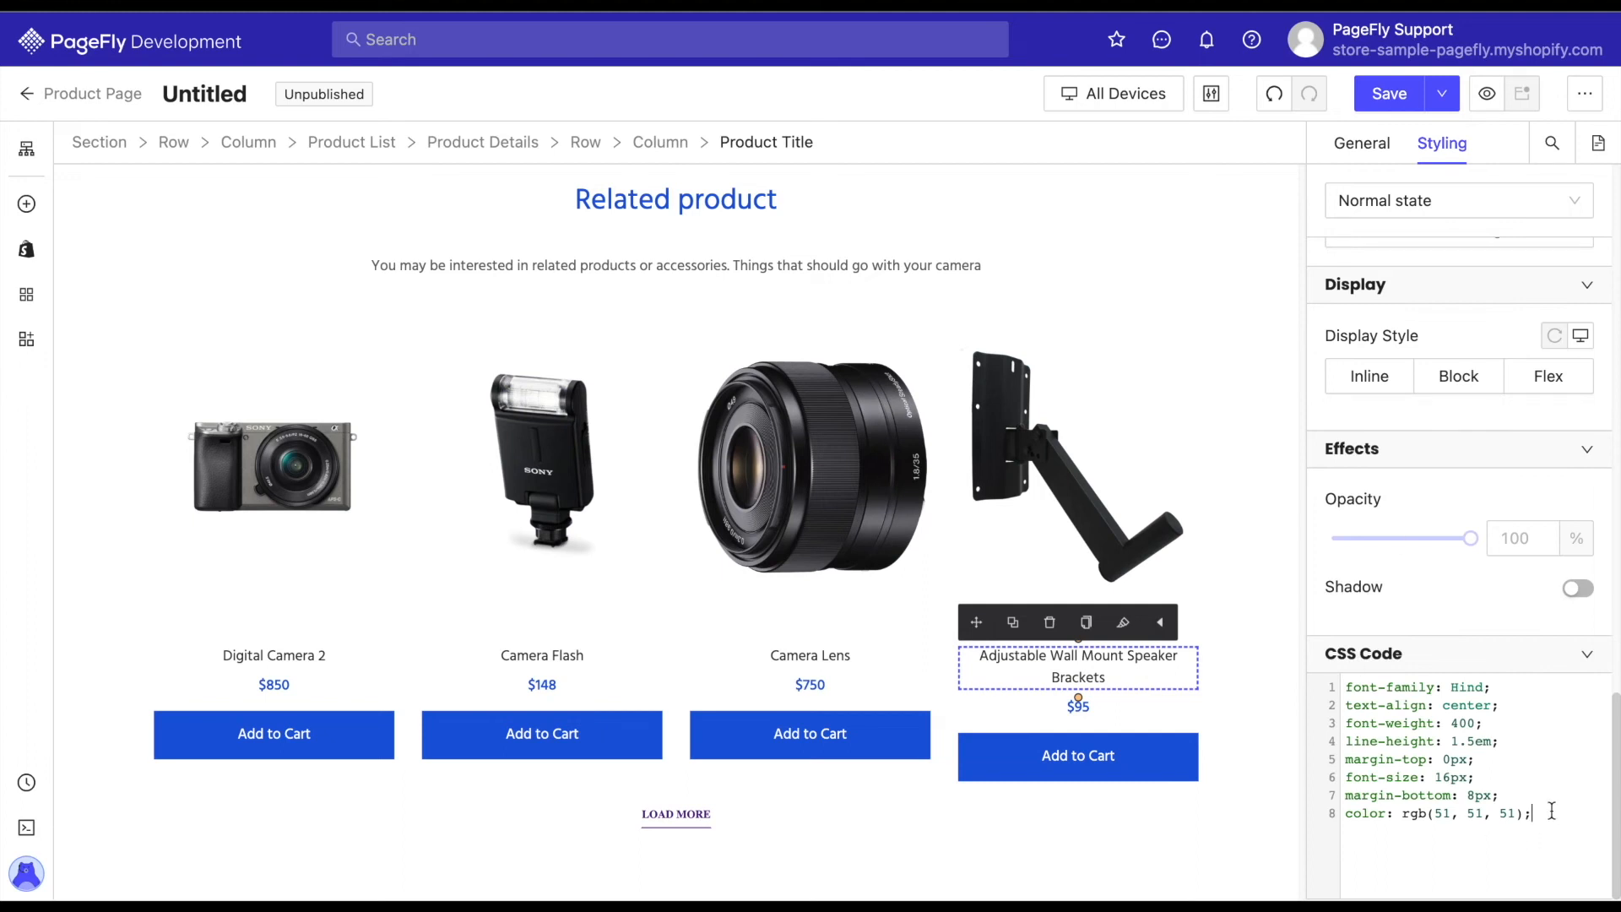
text(-height: 50px;)
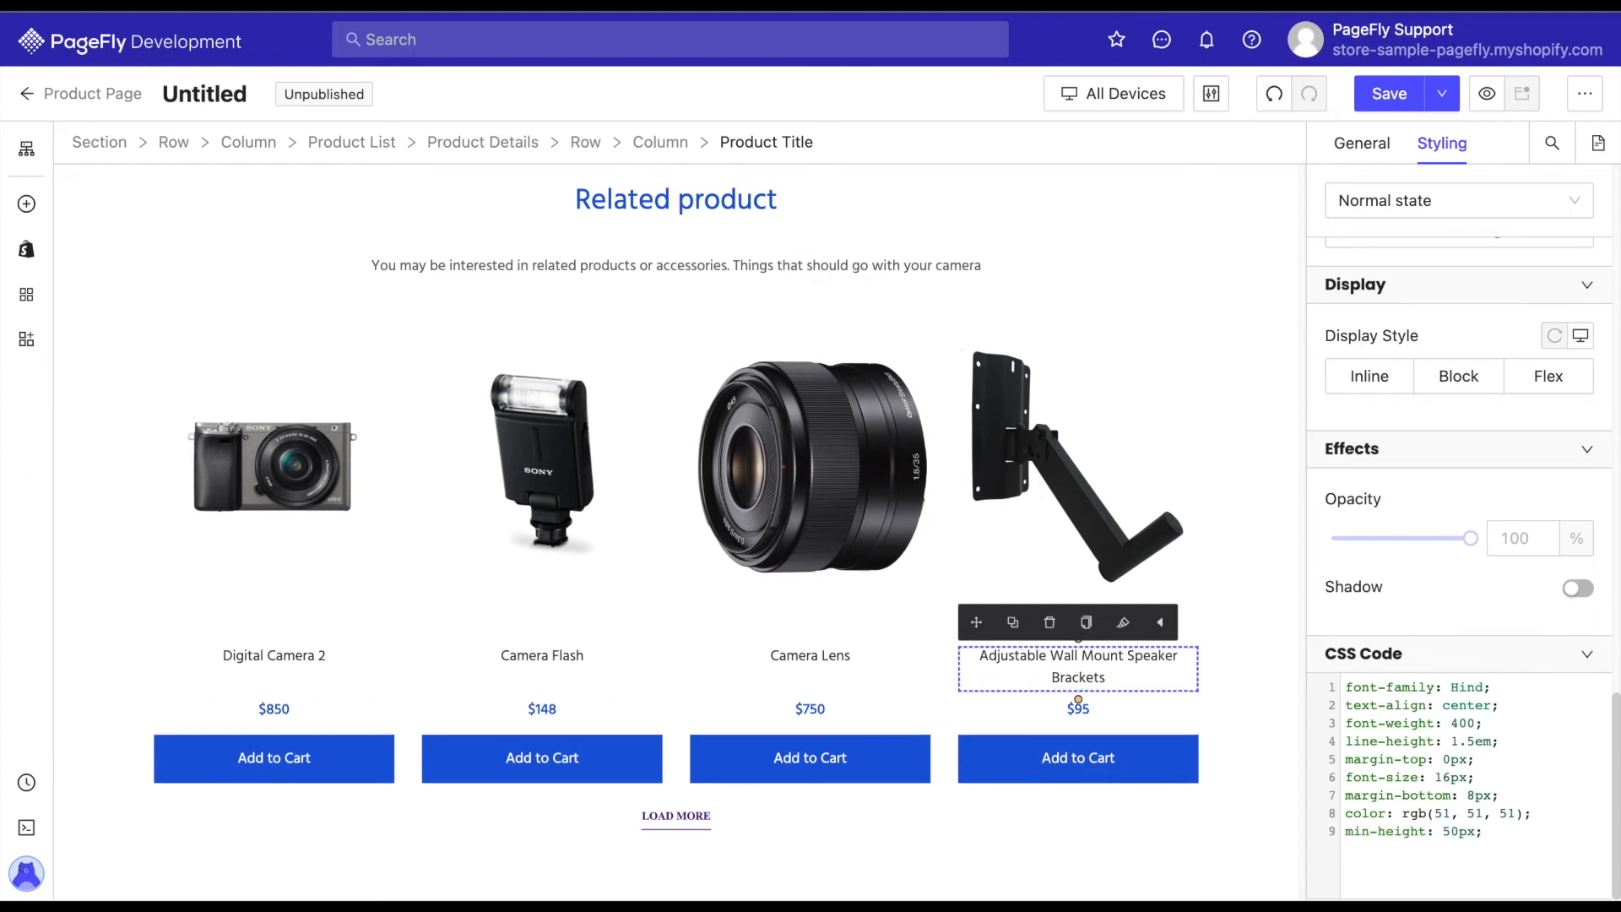
drag(1496, 831, 1344, 837)
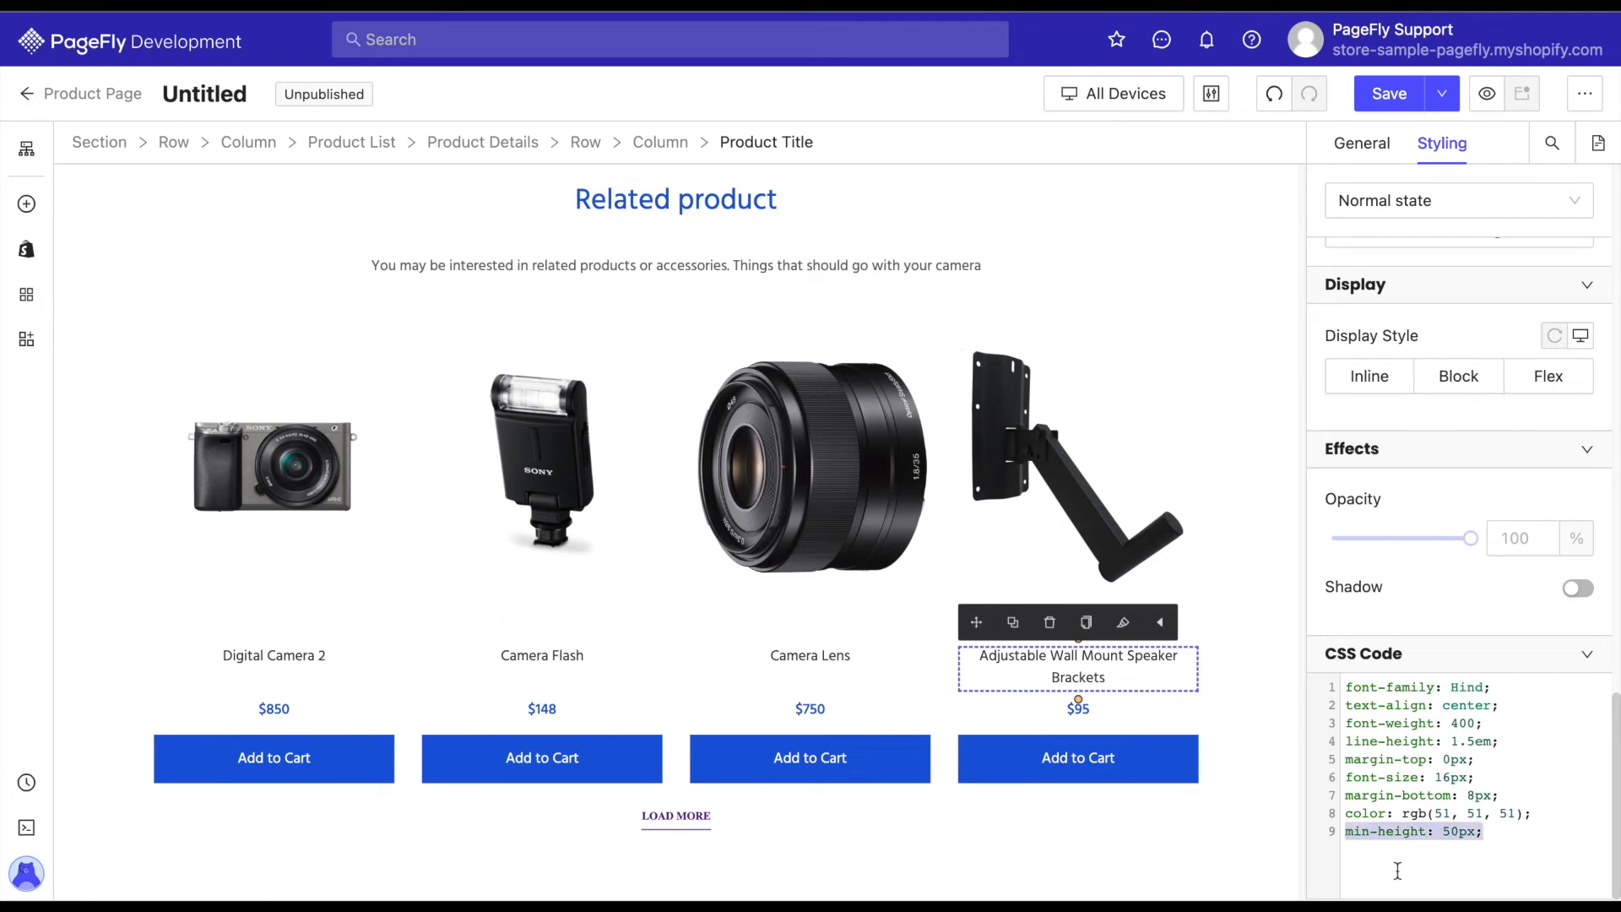
click(1248, 753)
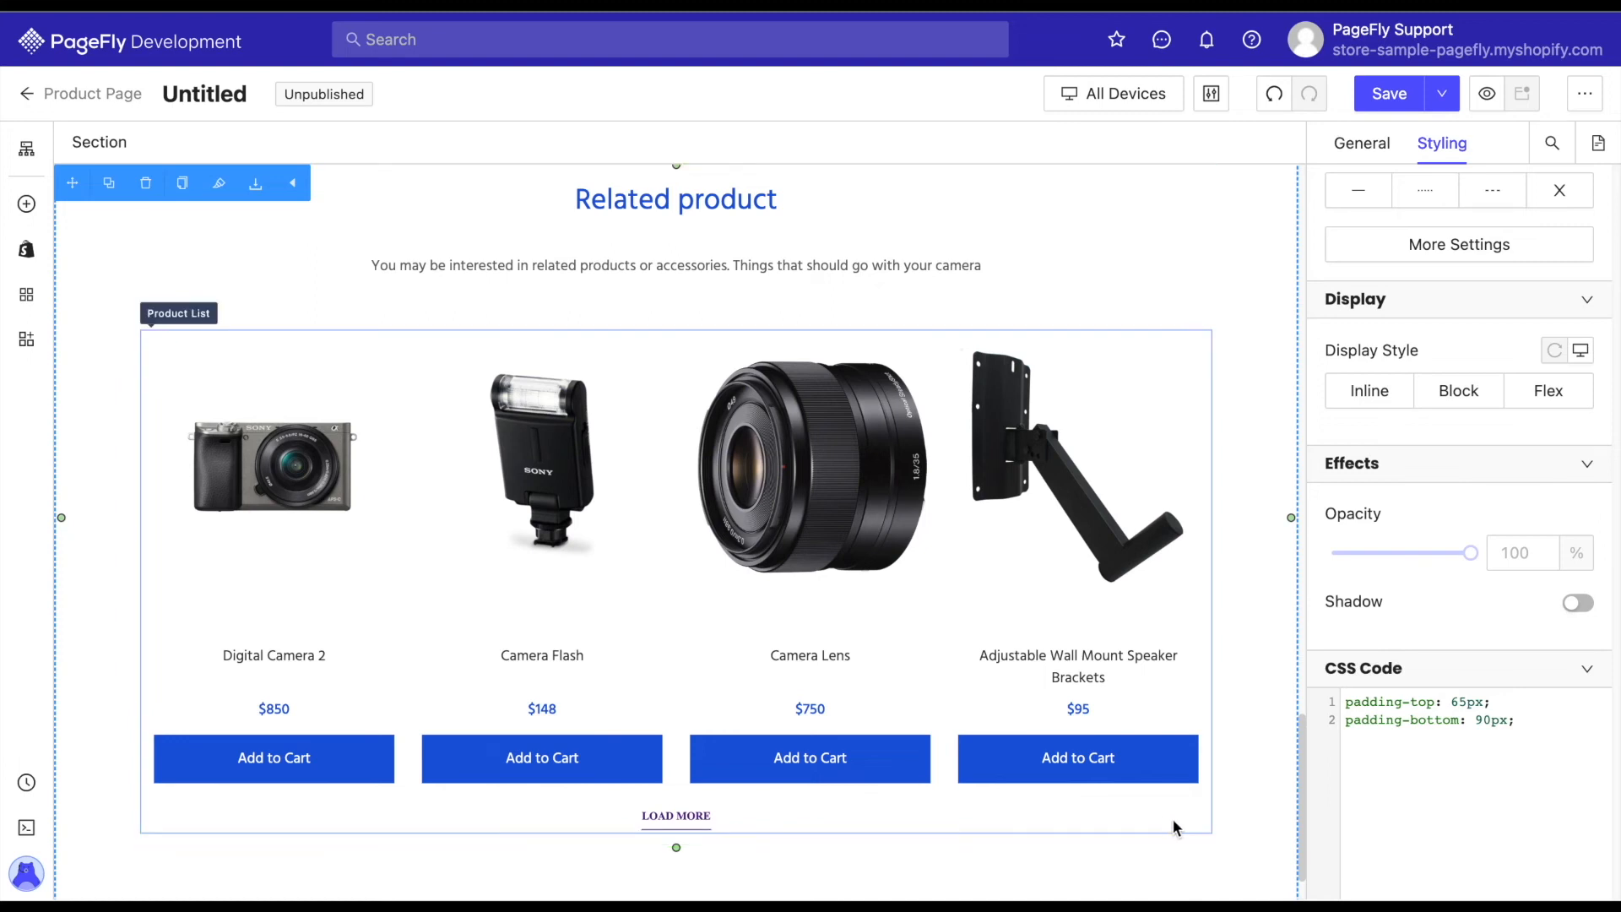
click(1057, 480)
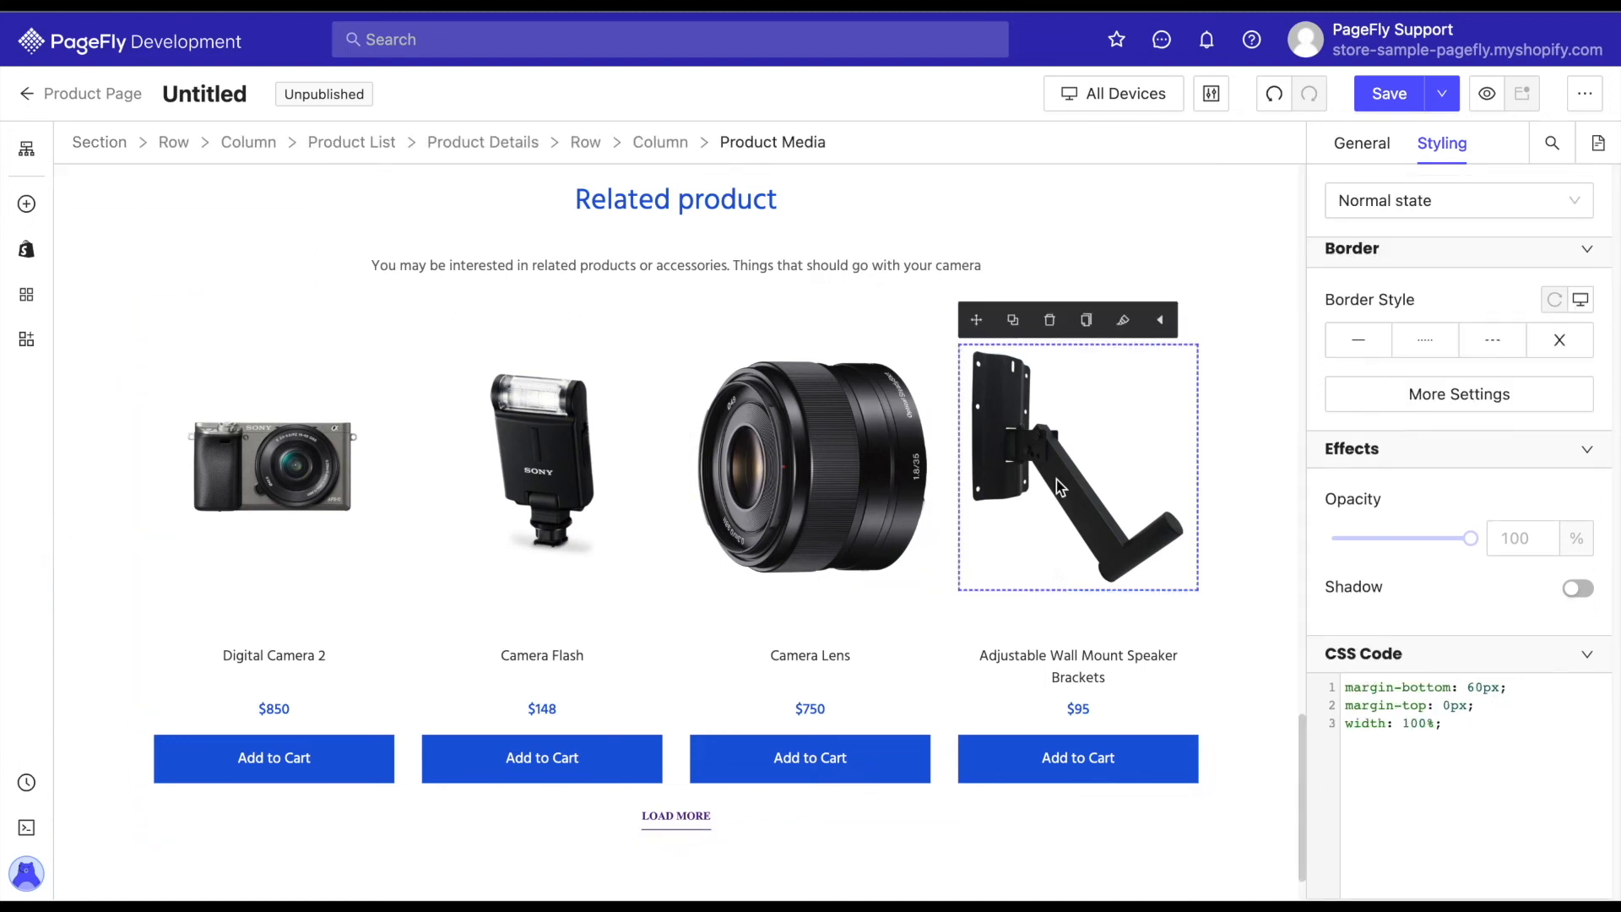
click(1046, 664)
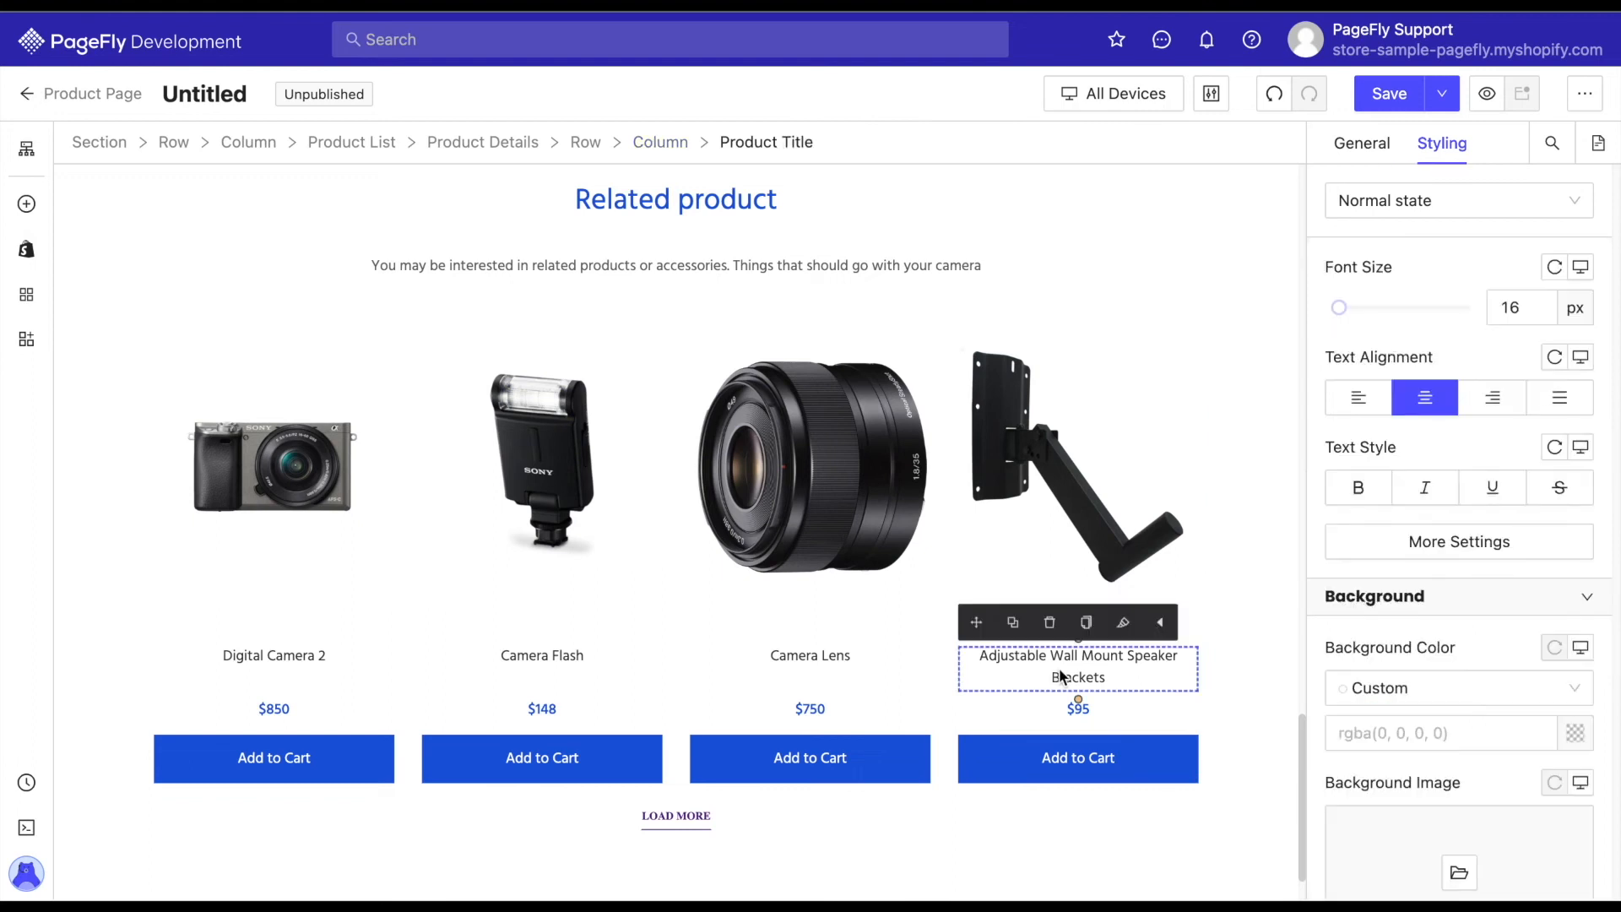
click(1031, 711)
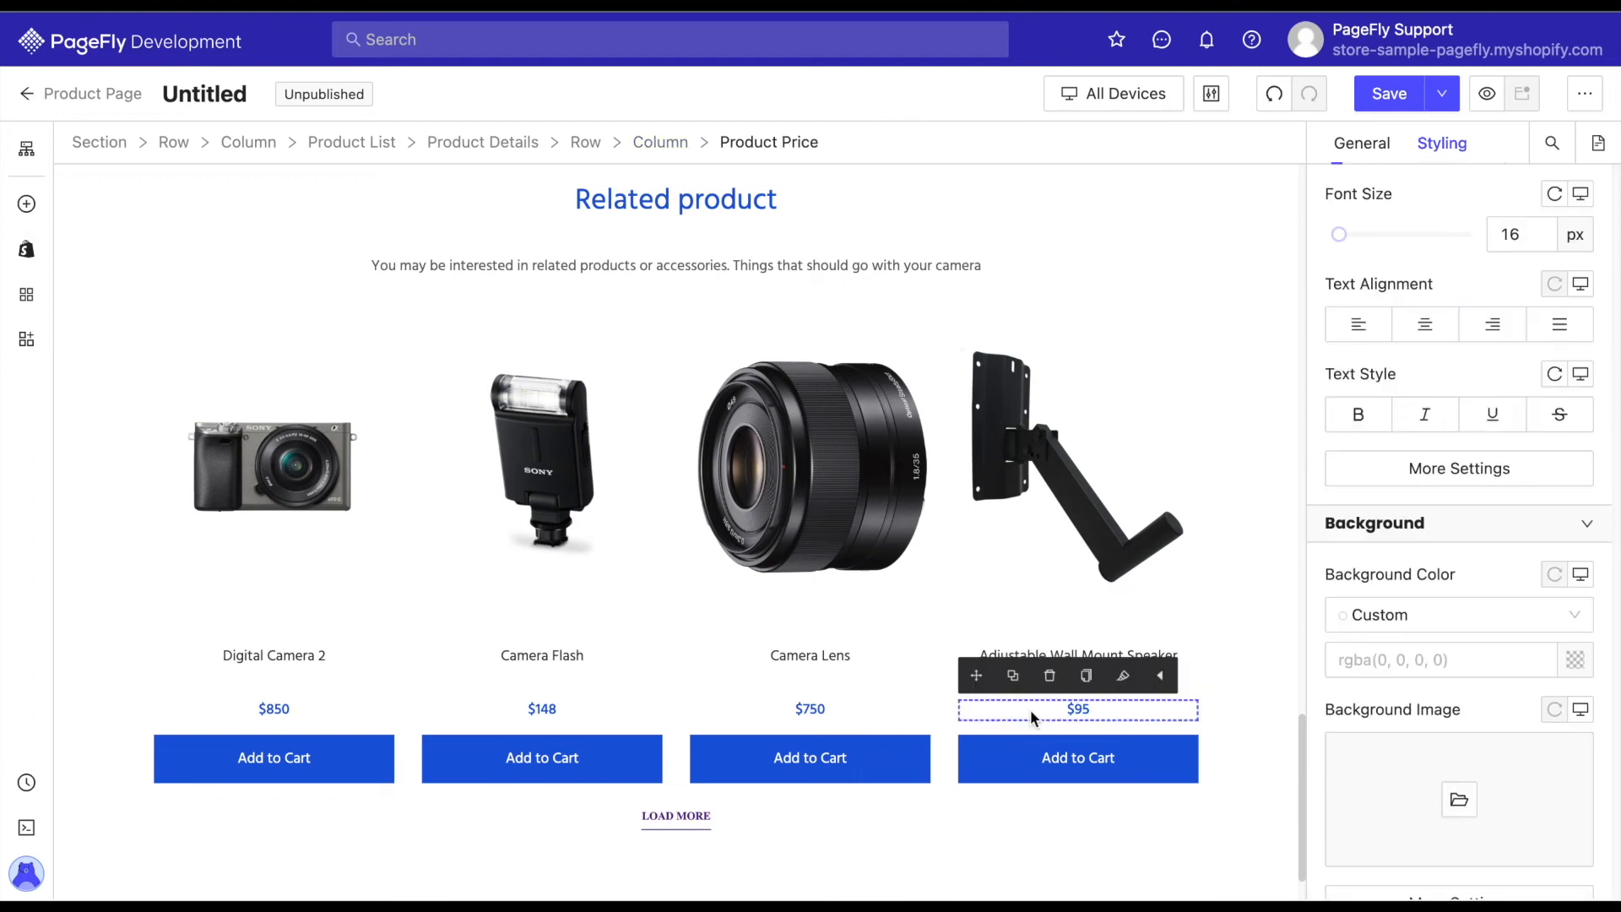
click(1009, 775)
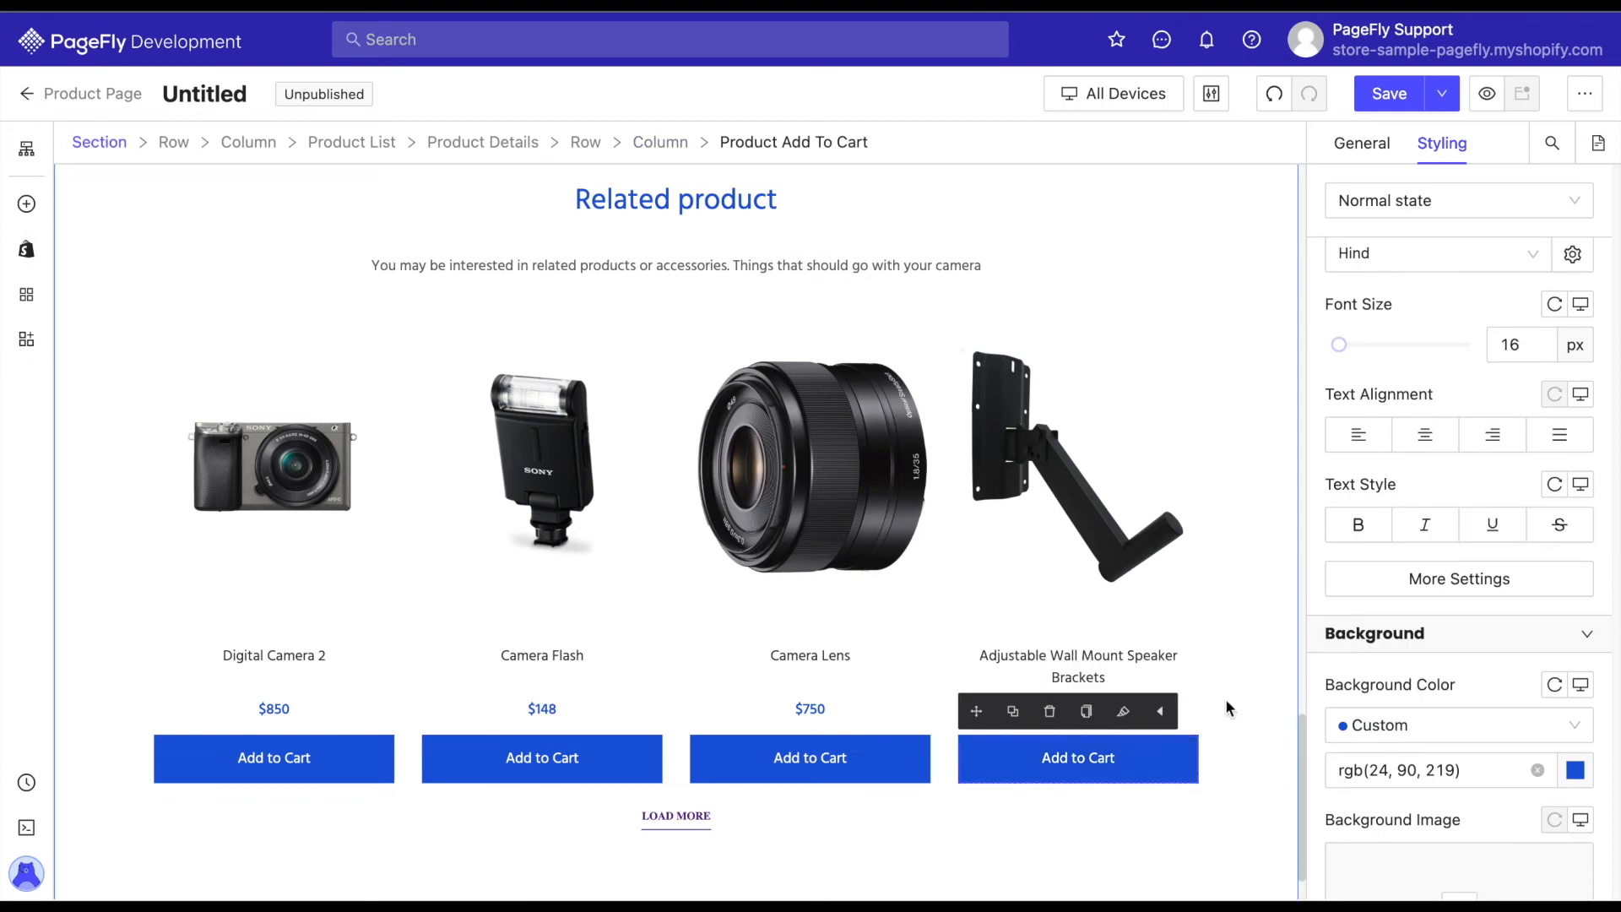
Set the related product title's font size to 18 px and its font weight to 500.
click(1160, 663)
double_click(1516, 307)
text(18)
click(1438, 542)
click(1282, 422)
click(1228, 532)
click(1481, 604)
Change the min-height in the related product title's CSS code to 55px.
scroll(1483, 608, down, 15)
click(1460, 832)
key(BackSpace)
text(55px;)
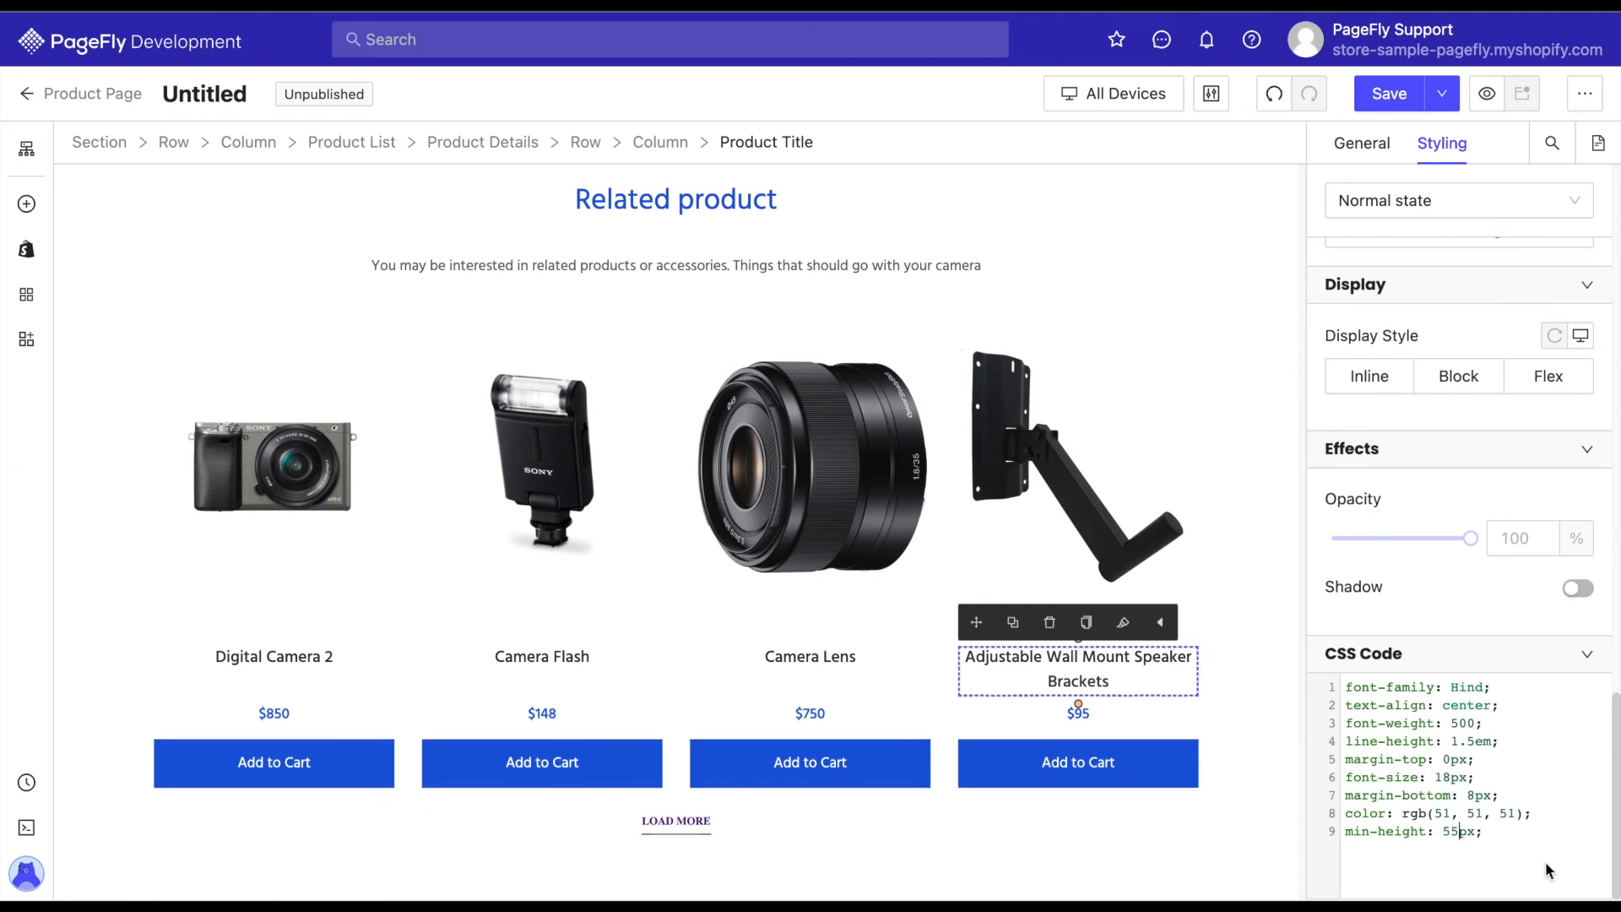
Set the font size of the product price in the related product list to 20 px.
click(1078, 714)
double_click(1520, 447)
text(20)
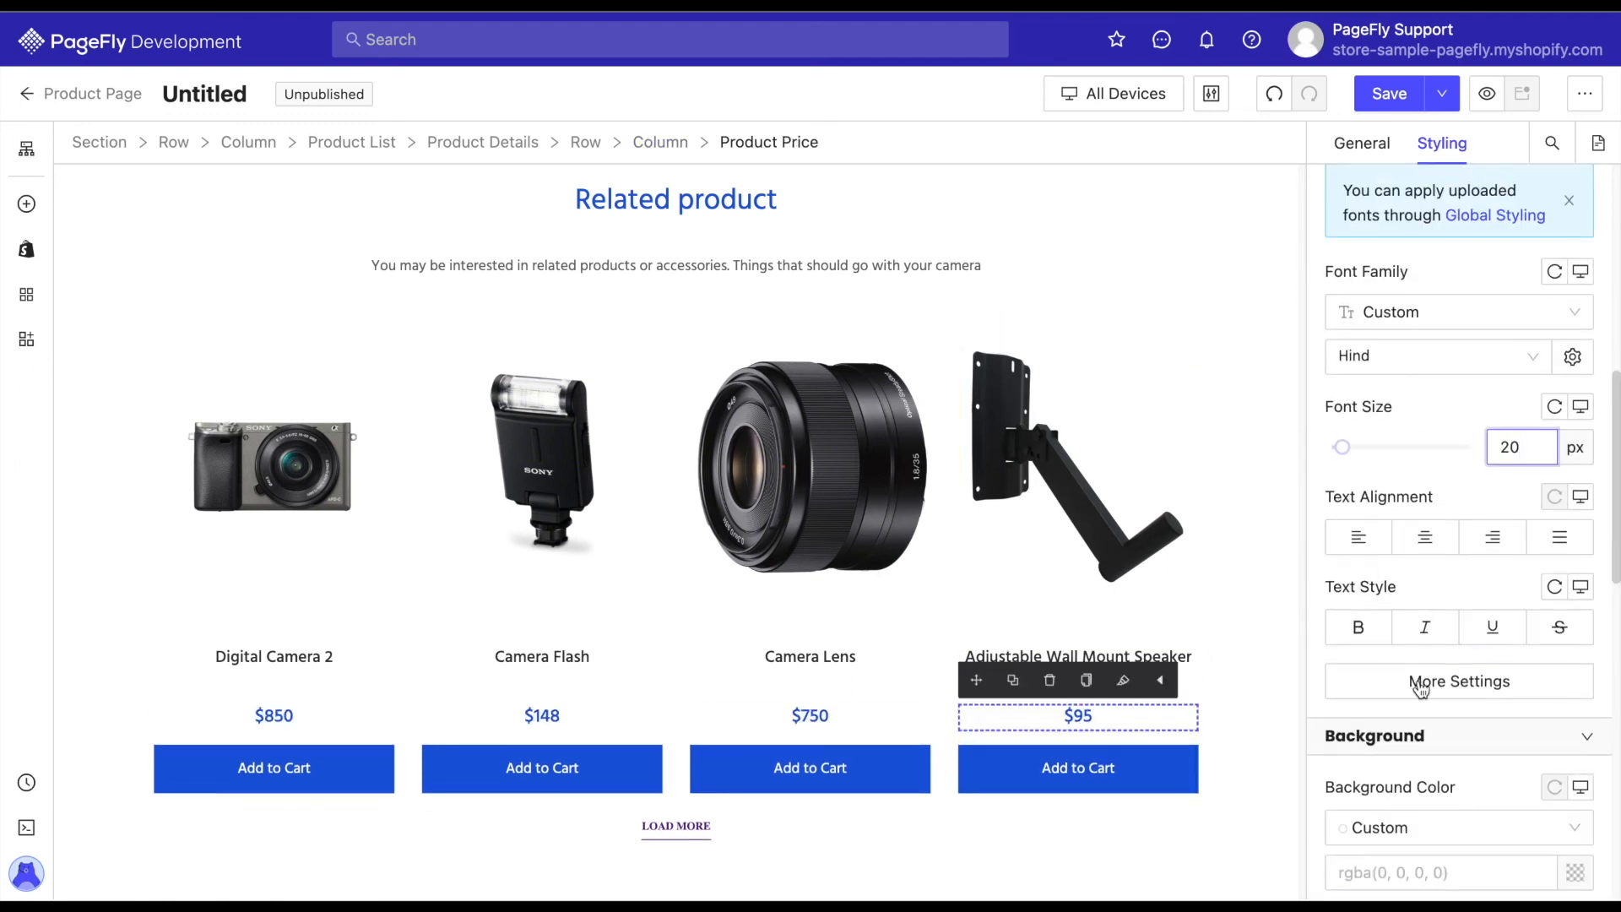
click(1422, 688)
click(1487, 586)
scroll(1487, 586, down, 1)
Set the font size of the Add to Cart buttons in the related product list to 20 px.
click(1079, 768)
double_click(1516, 626)
text(20)
scroll(1512, 626, down, 1)
click(1452, 751)
click(1173, 571)
click(1124, 686)
click(1380, 670)
scroll(1381, 672, down, 4)
click(1256, 722)
scroll(1259, 679, up, 1)
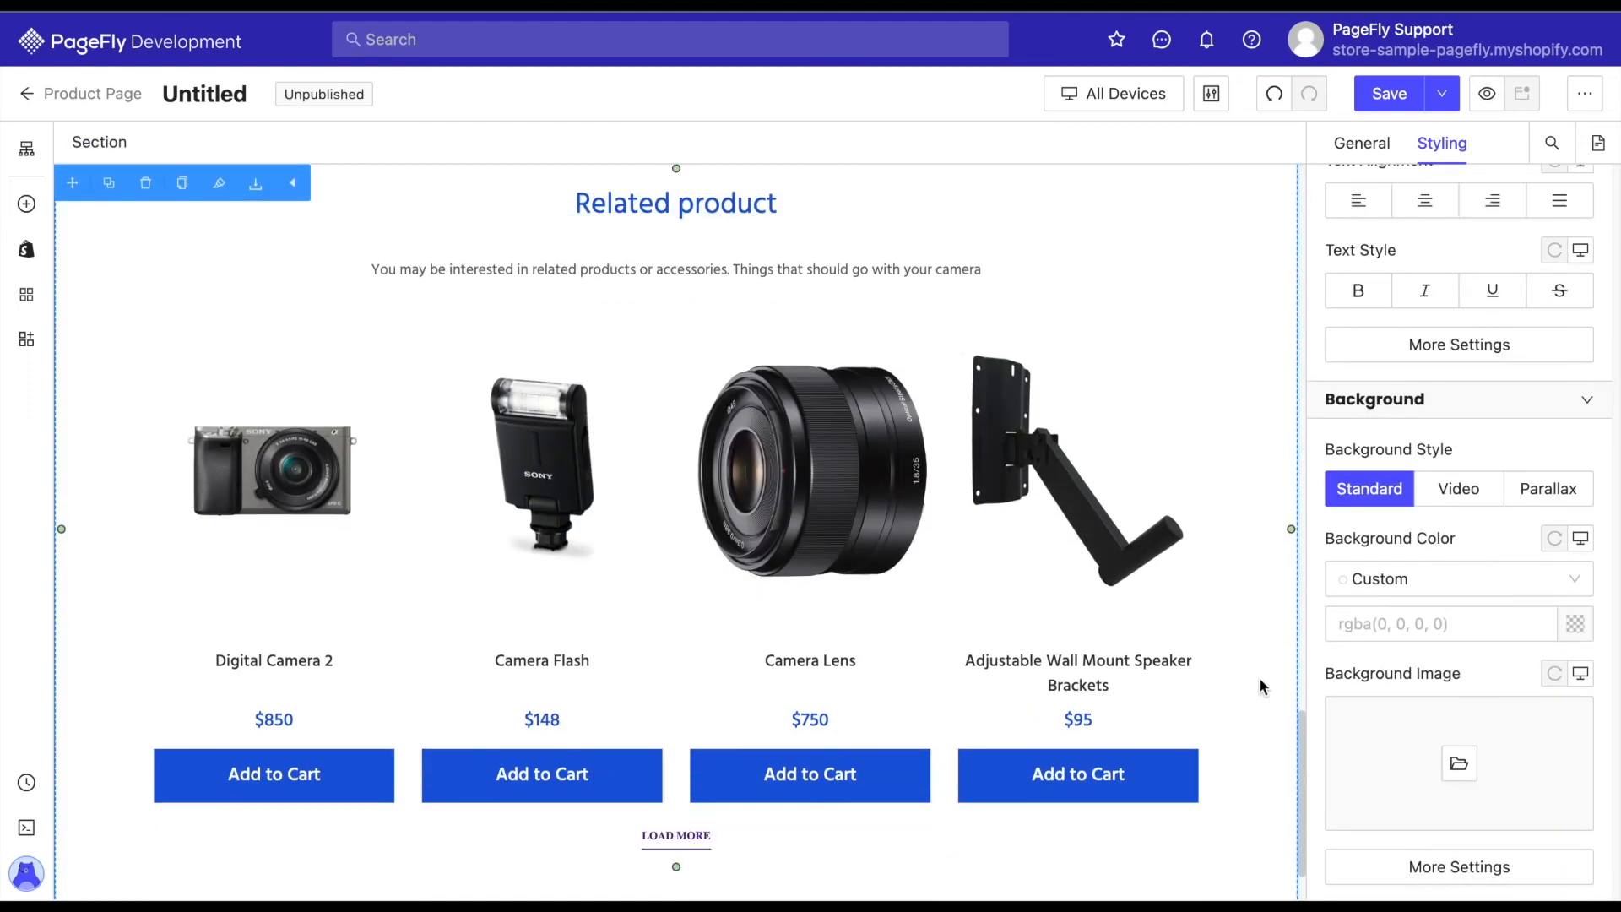
Replace the Related product heading text with "You May Also Like".
scroll(1259, 678, up, 1)
click(709, 226)
click(1362, 143)
drag(1445, 344, 1336, 342)
text(You May Also Like)
click(1246, 415)
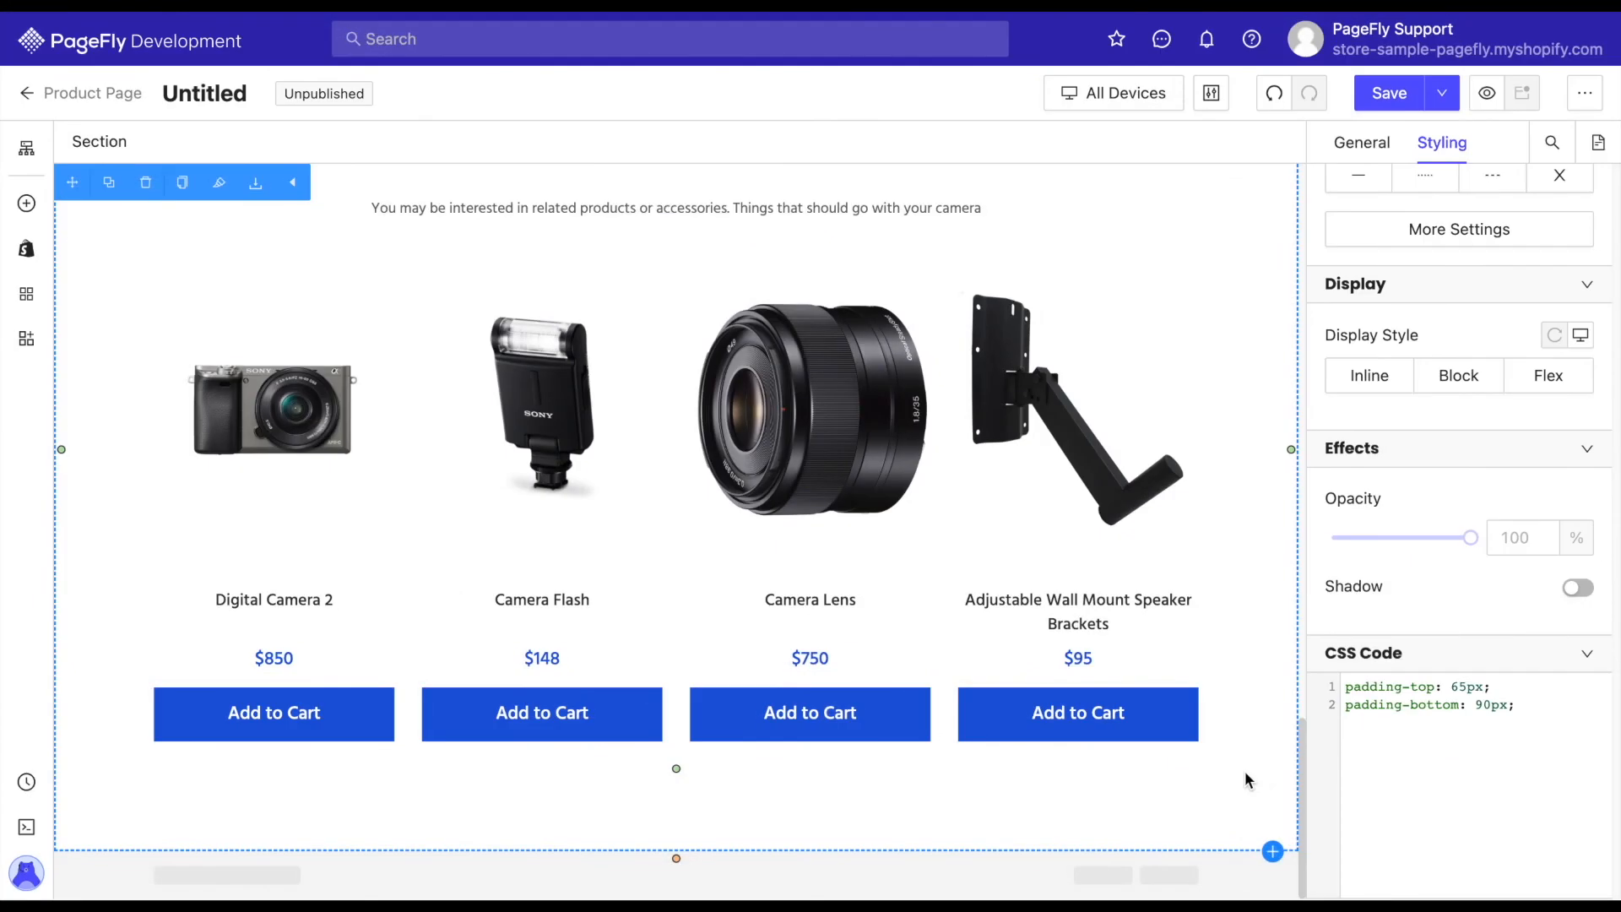
Add the pre-made Plaid section from the Testimonials category below the related products section.
click(1274, 853)
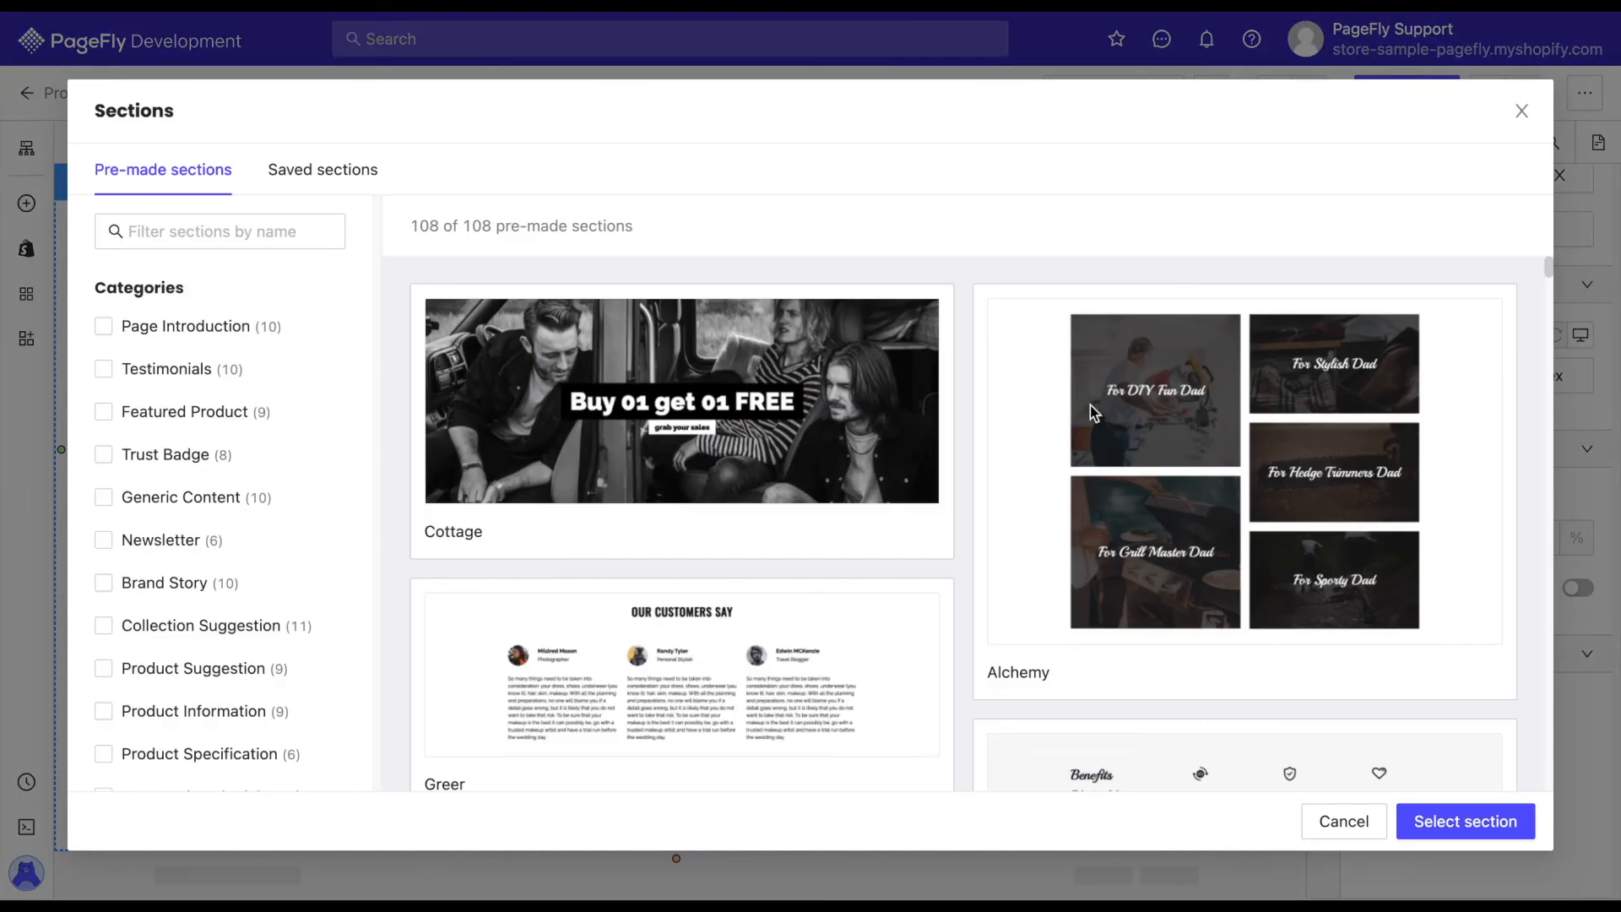
click(111, 379)
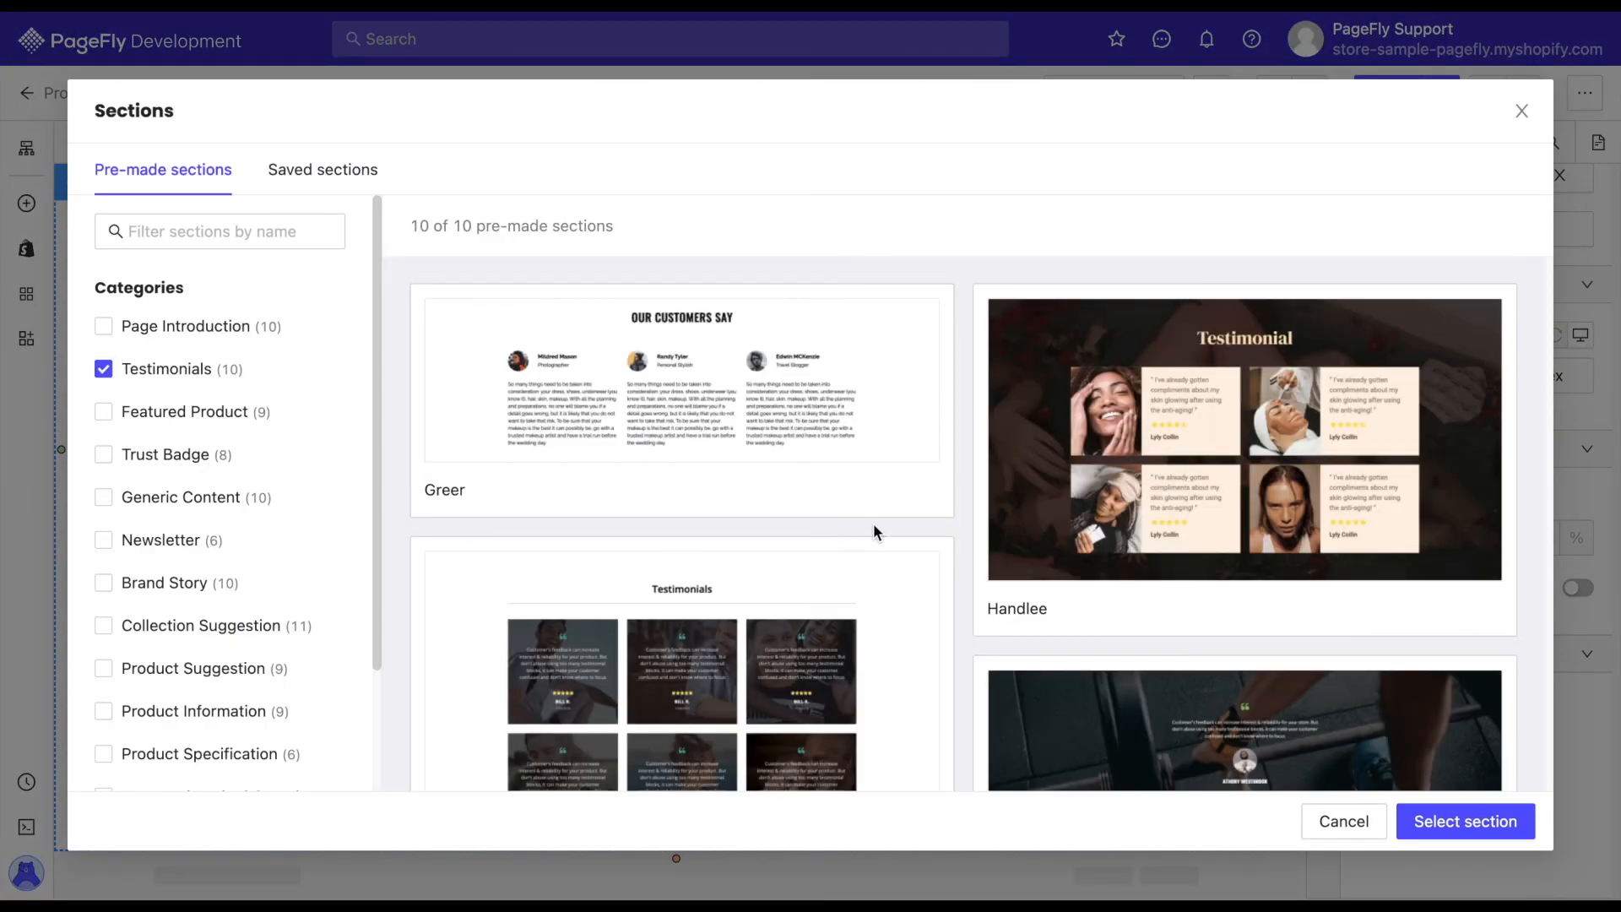
scroll(869, 524, down, 2)
scroll(869, 524, down, 1)
click(873, 540)
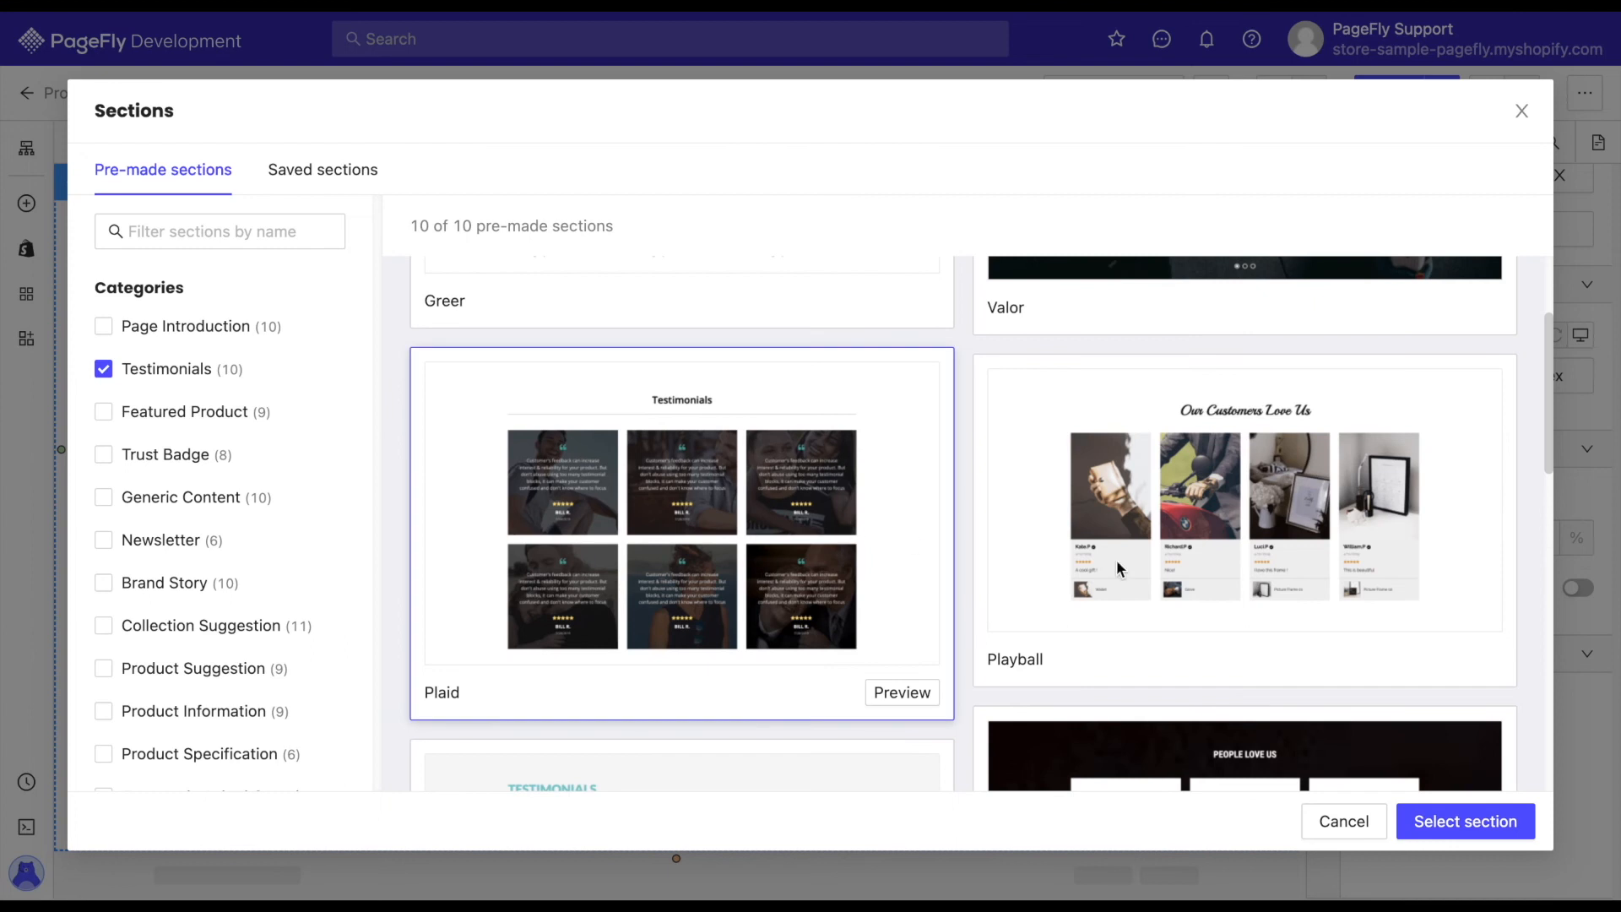
click(1499, 823)
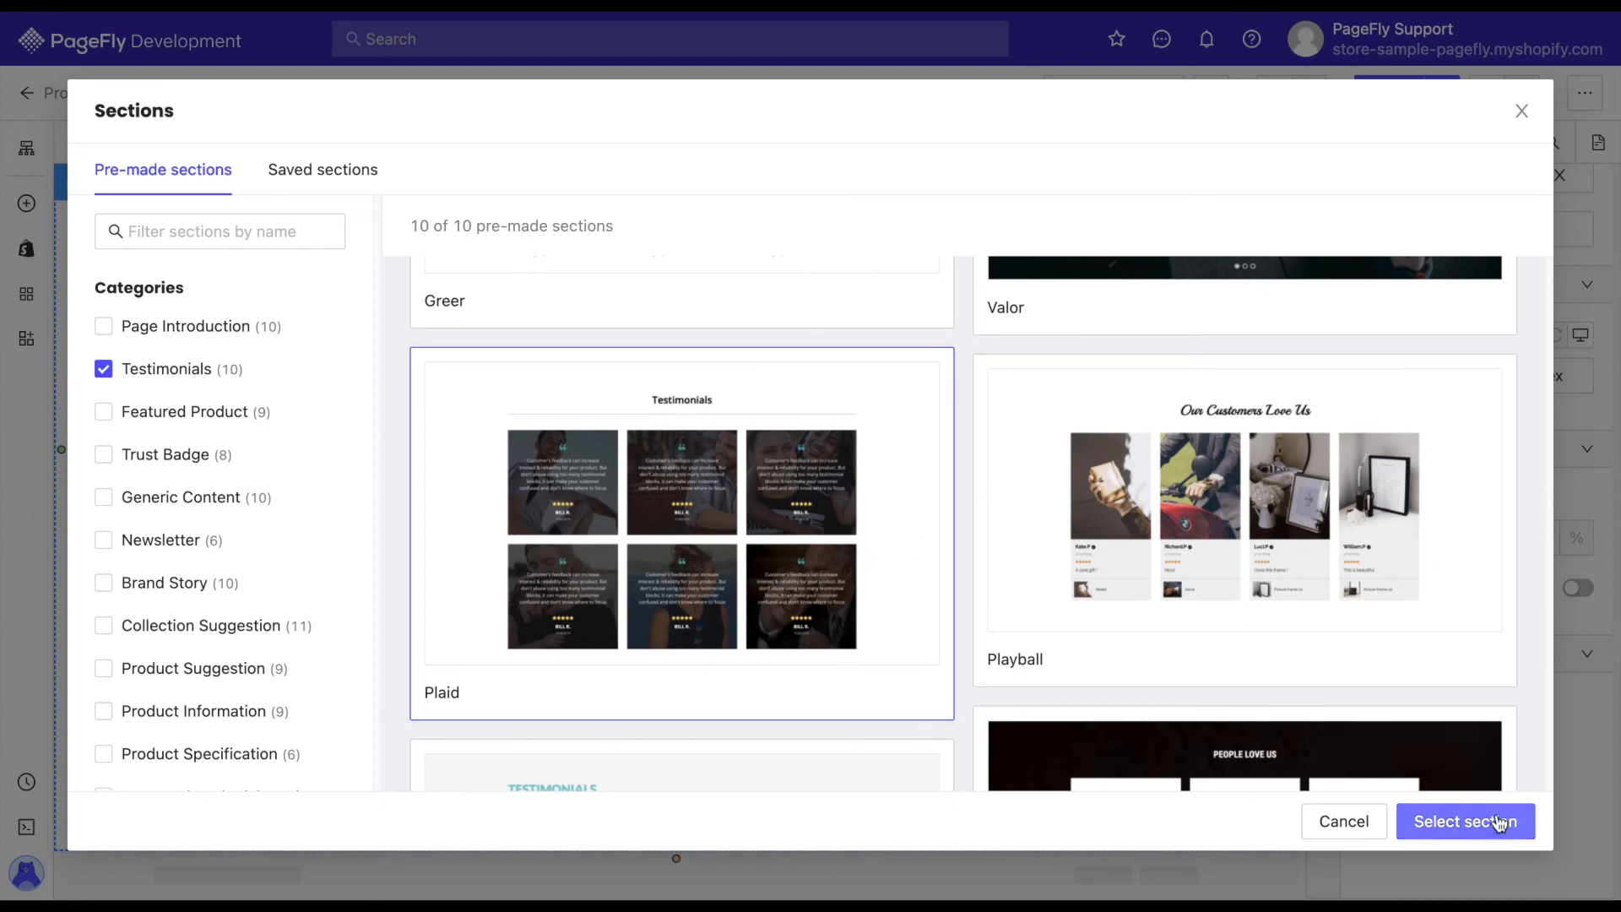
Review the new testimonials section and the rest of the product page content.
scroll(1234, 740, down, 3)
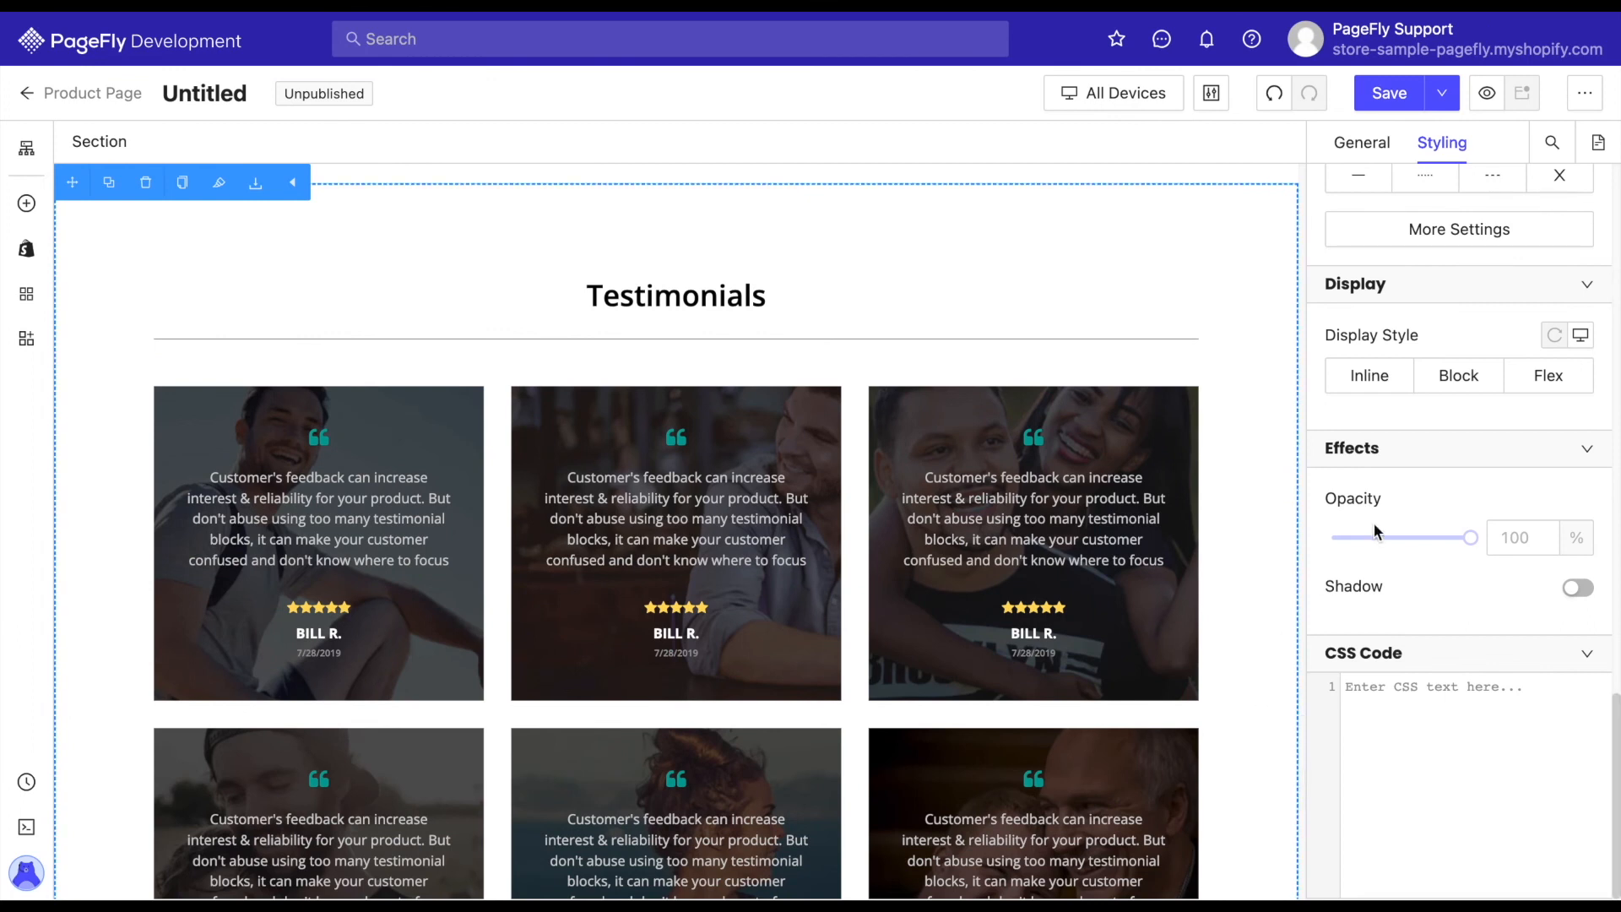
scroll(1448, 441, up, 1)
scroll(1448, 440, down, 1)
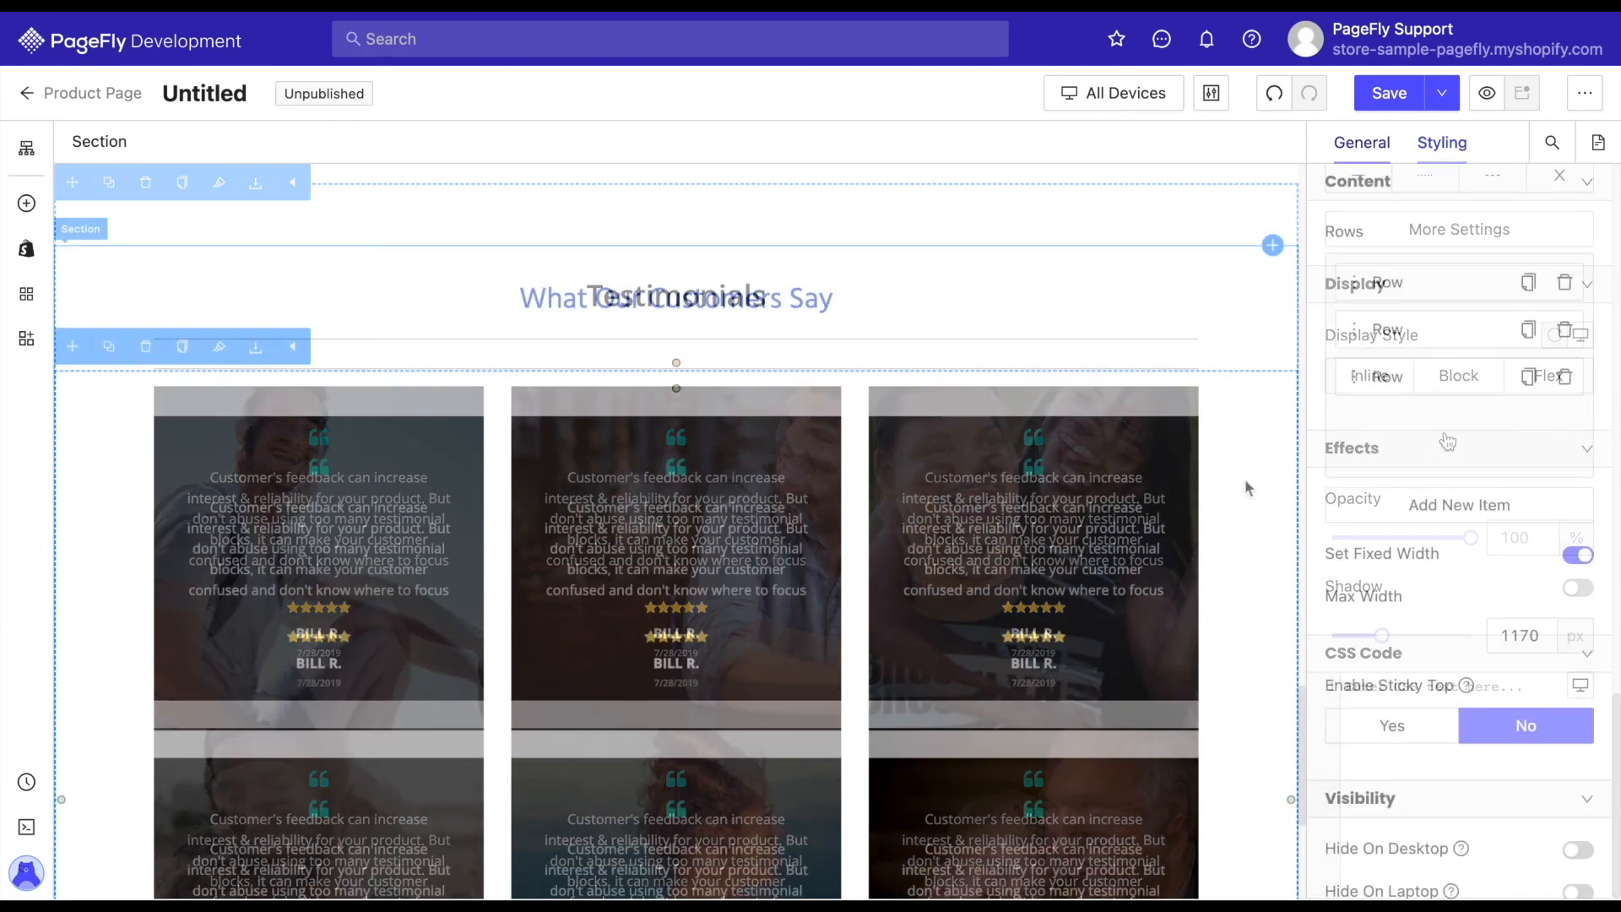
scroll(1244, 478, down, 1)
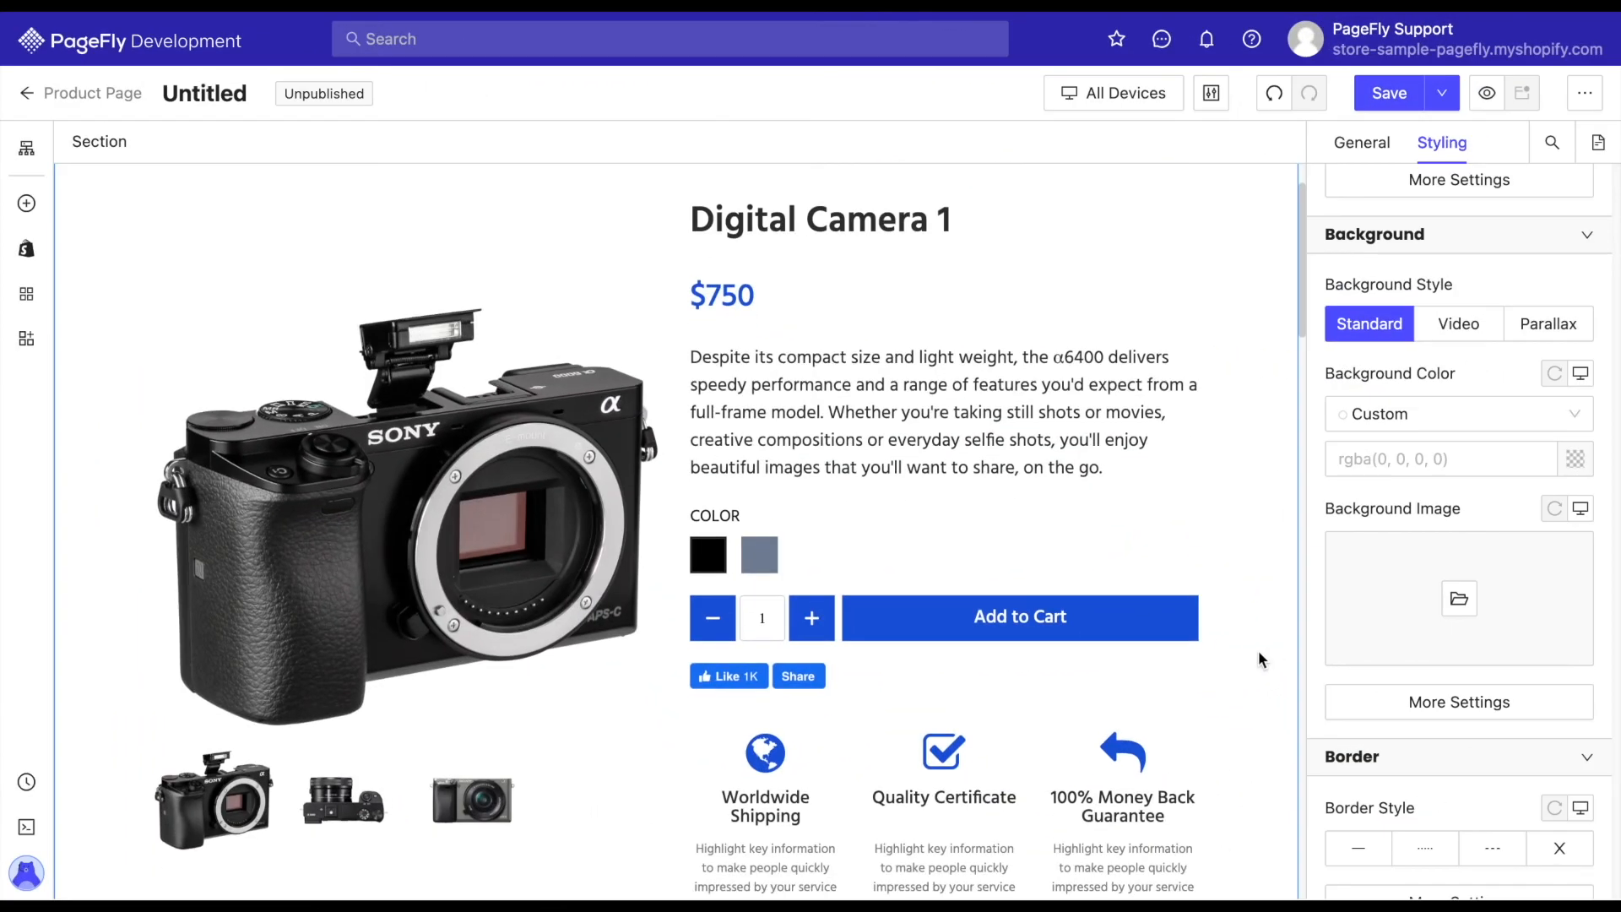
scroll(1258, 650, down, 7)
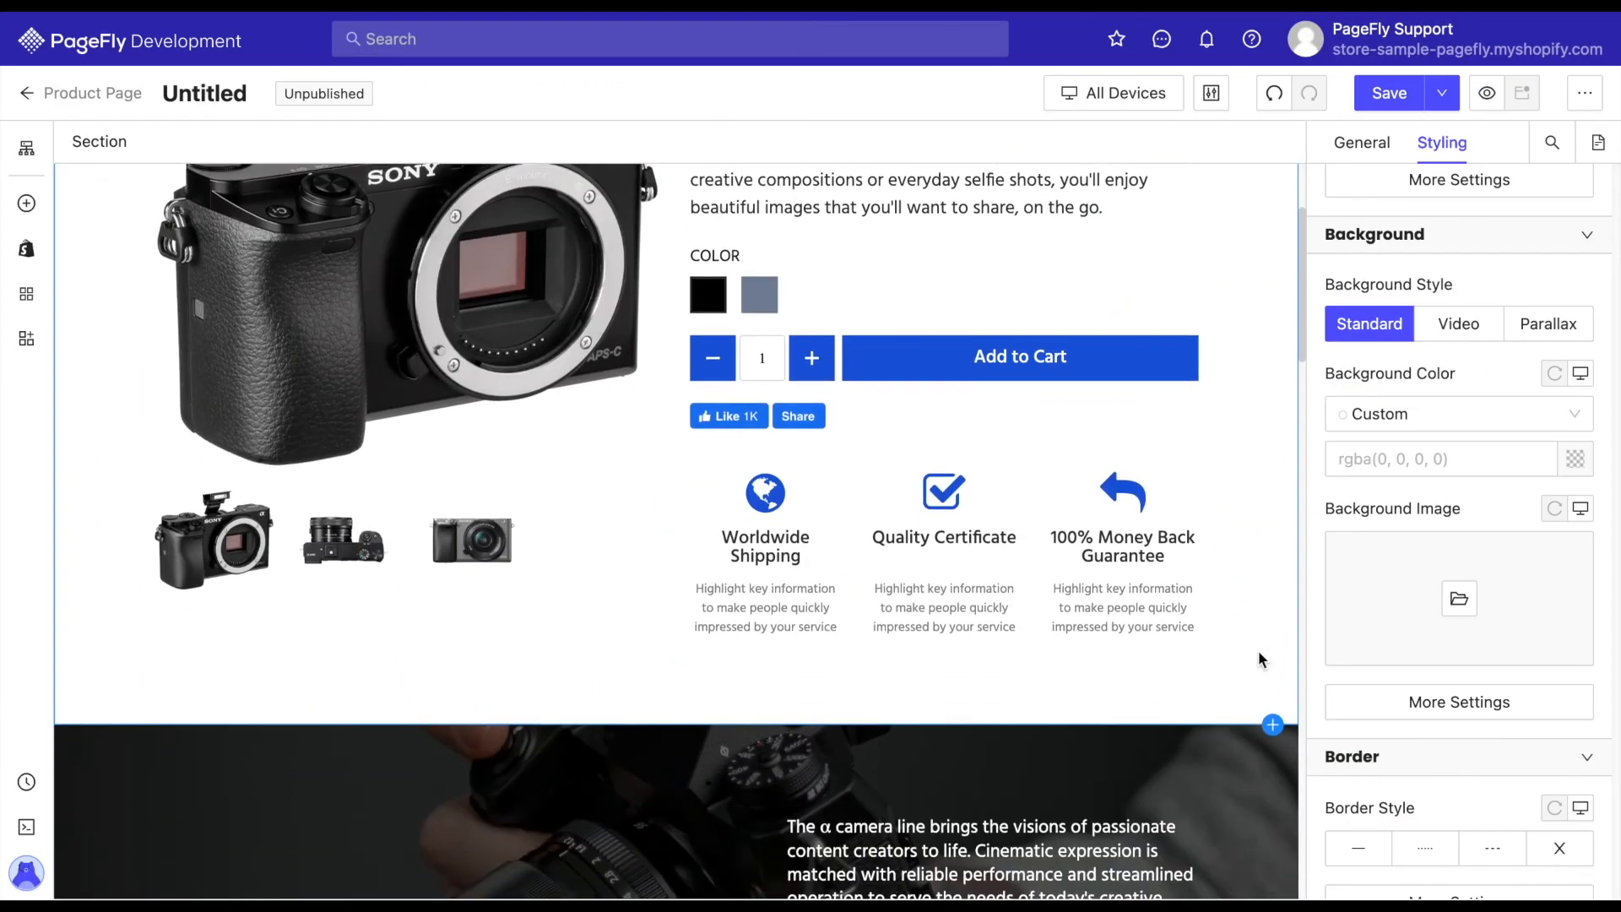
scroll(1259, 652, down, 8)
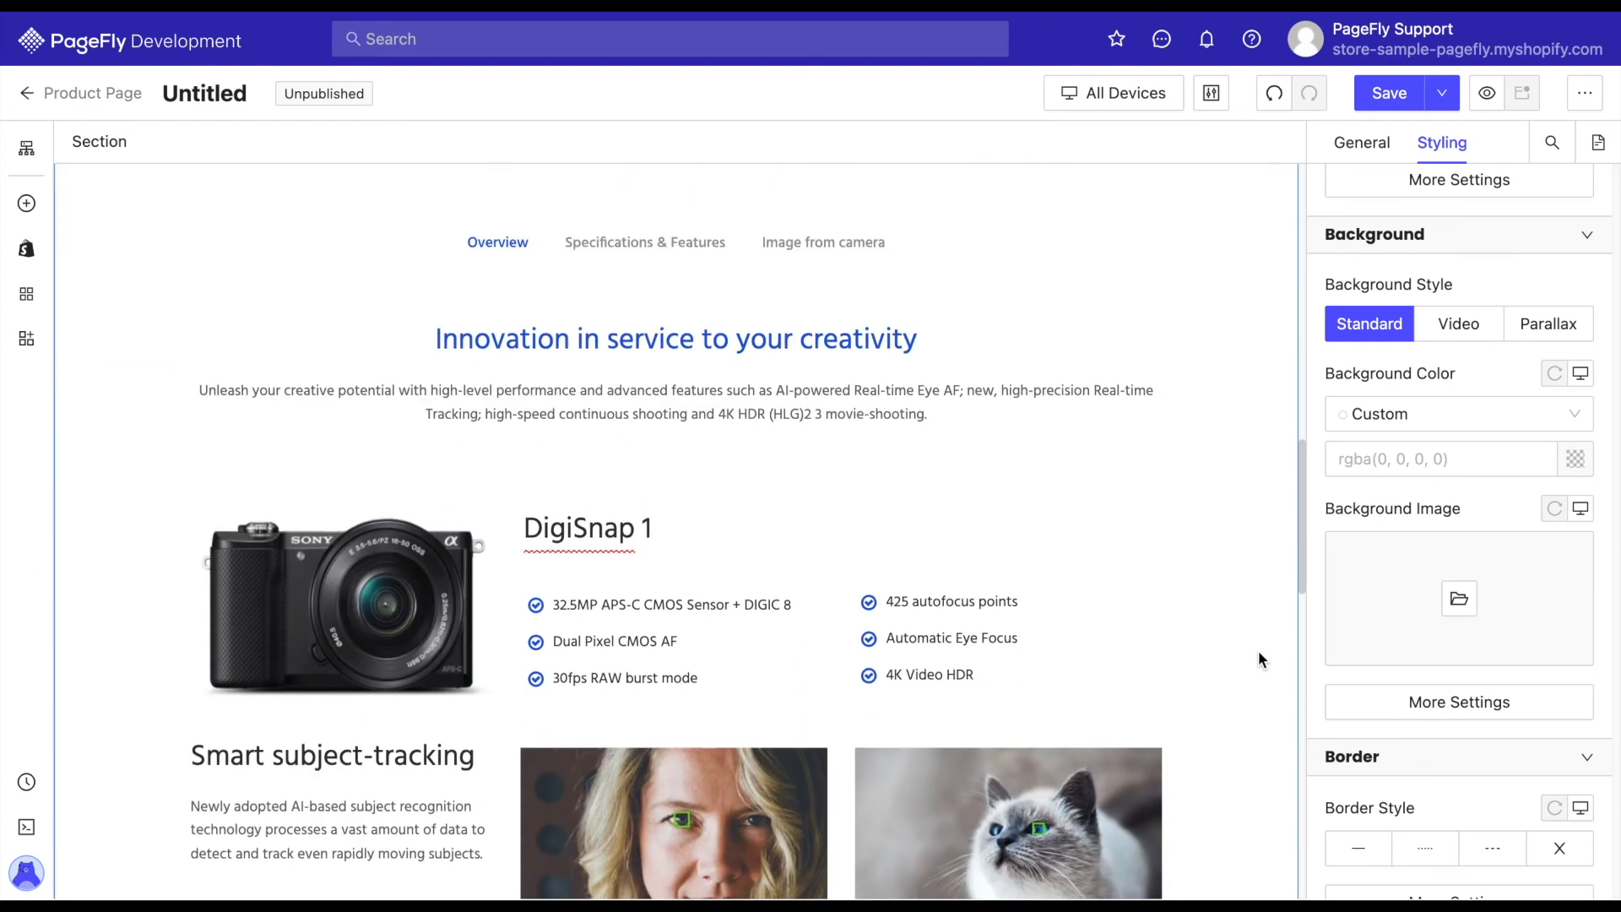
Save and publish the product page.
click(1442, 95)
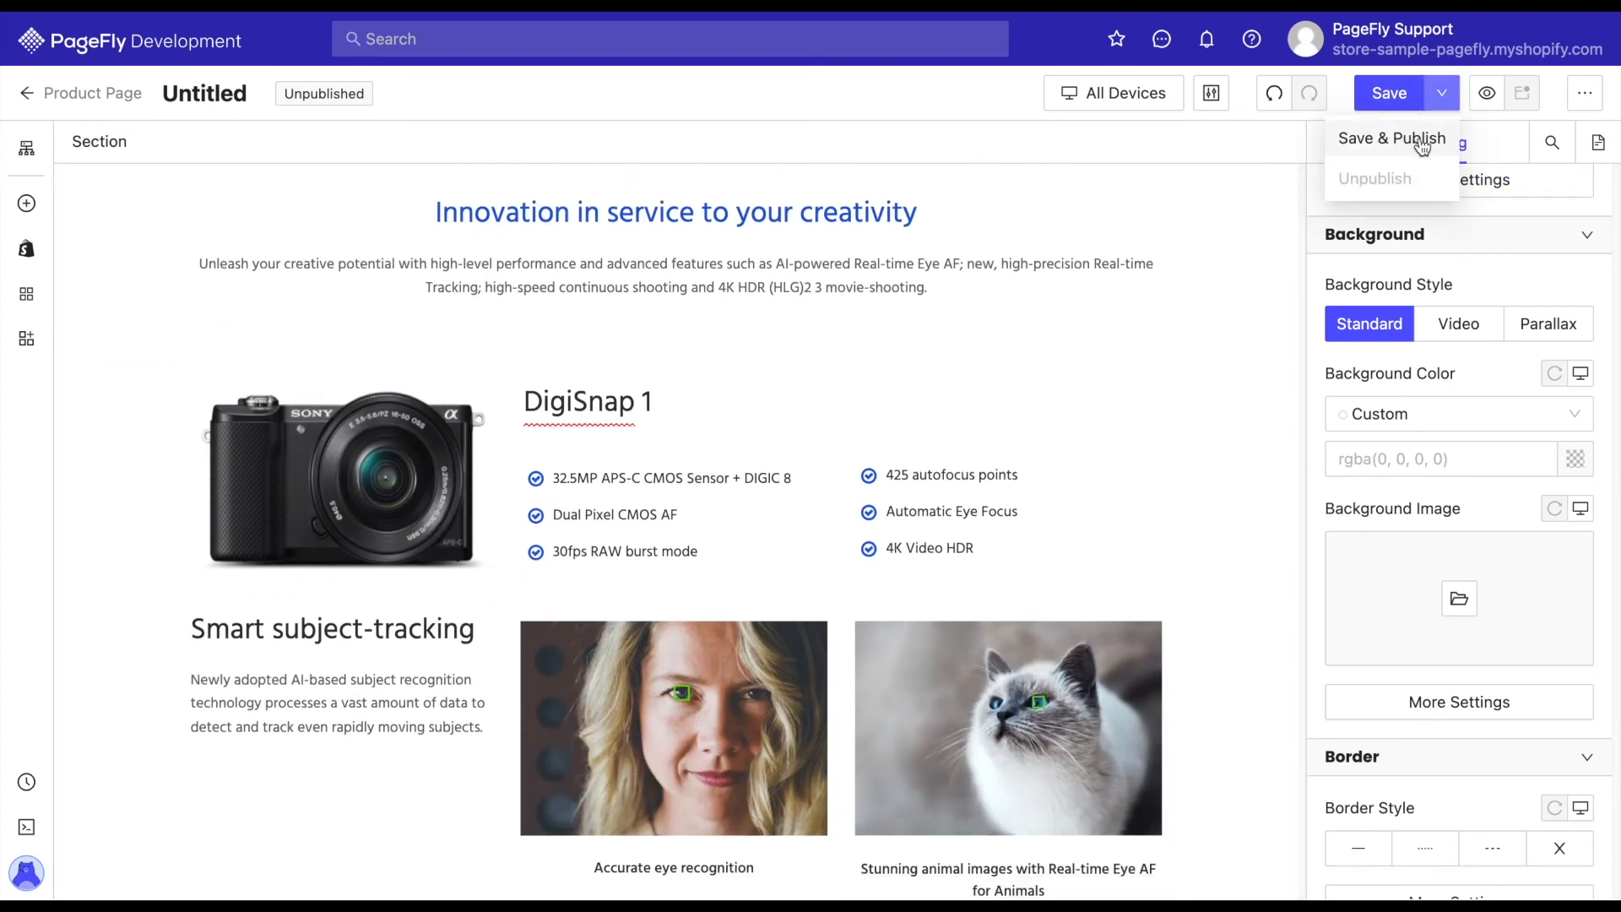
click(1498, 279)
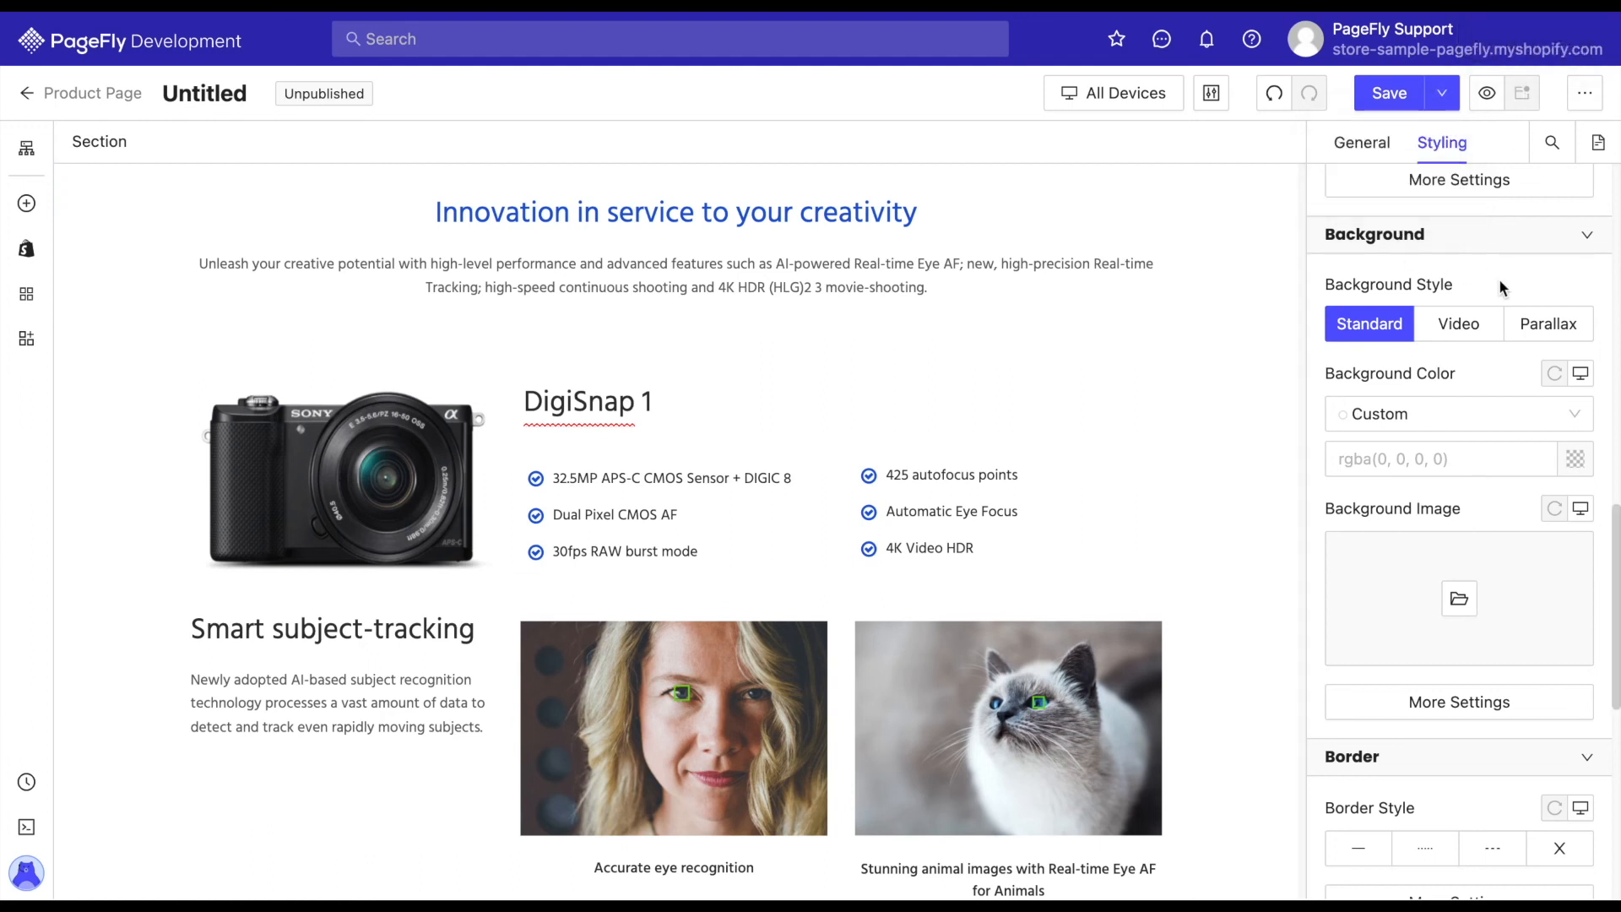
click(1442, 92)
click(1372, 136)
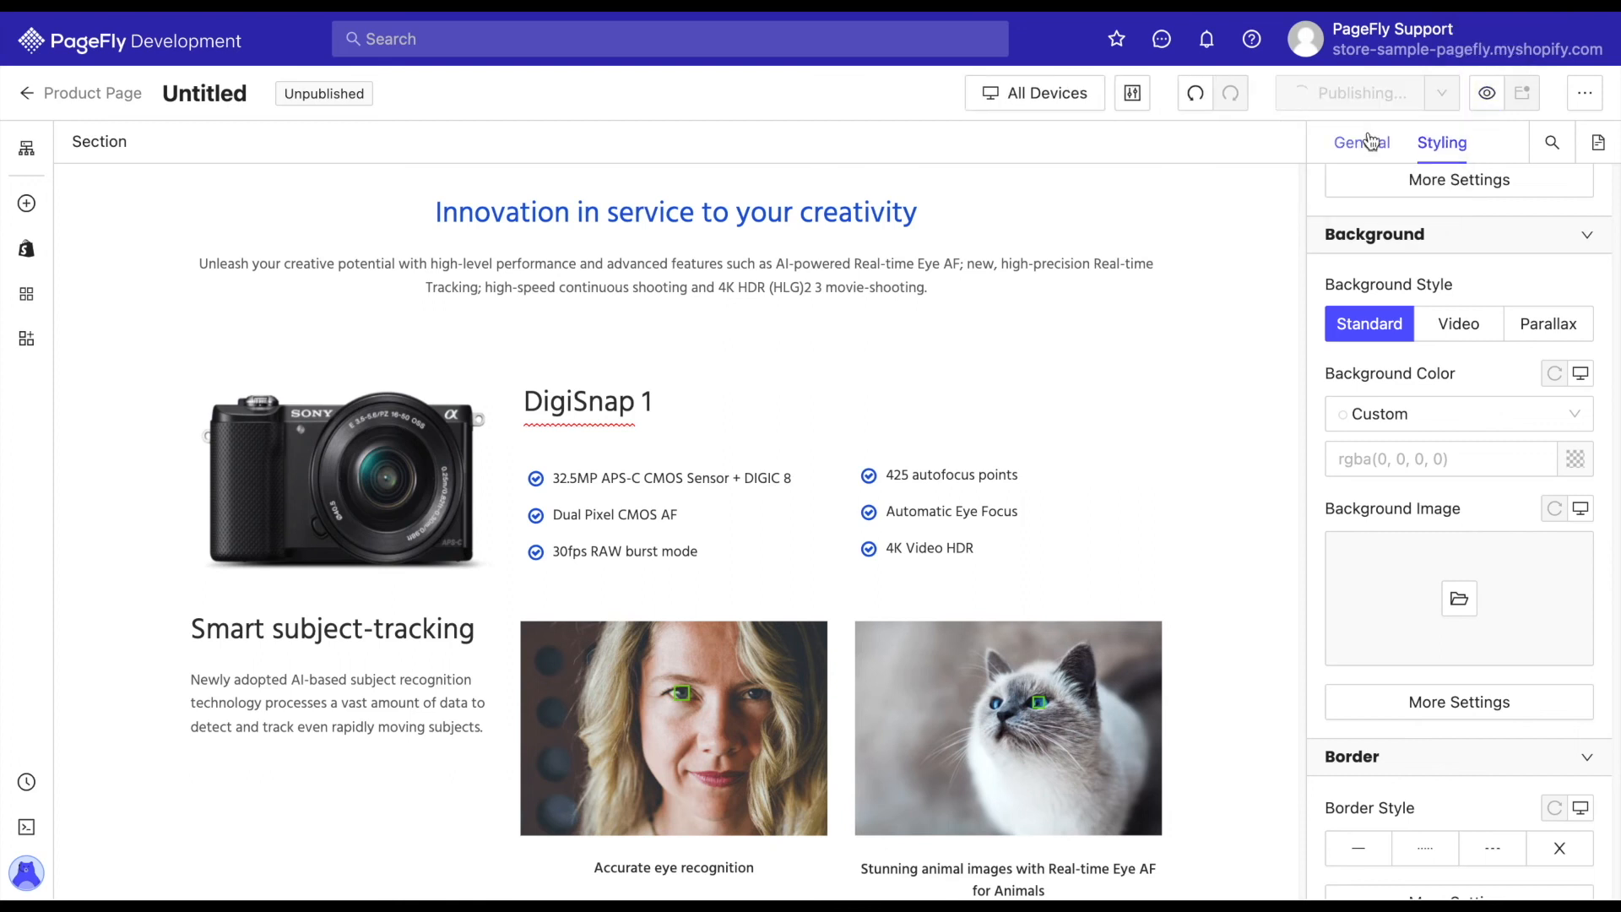
Name the page "product page" in the page details and proceed to the product assignment.
click(651, 460)
drag(608, 461, 311, 451)
text(product page)
click(1250, 635)
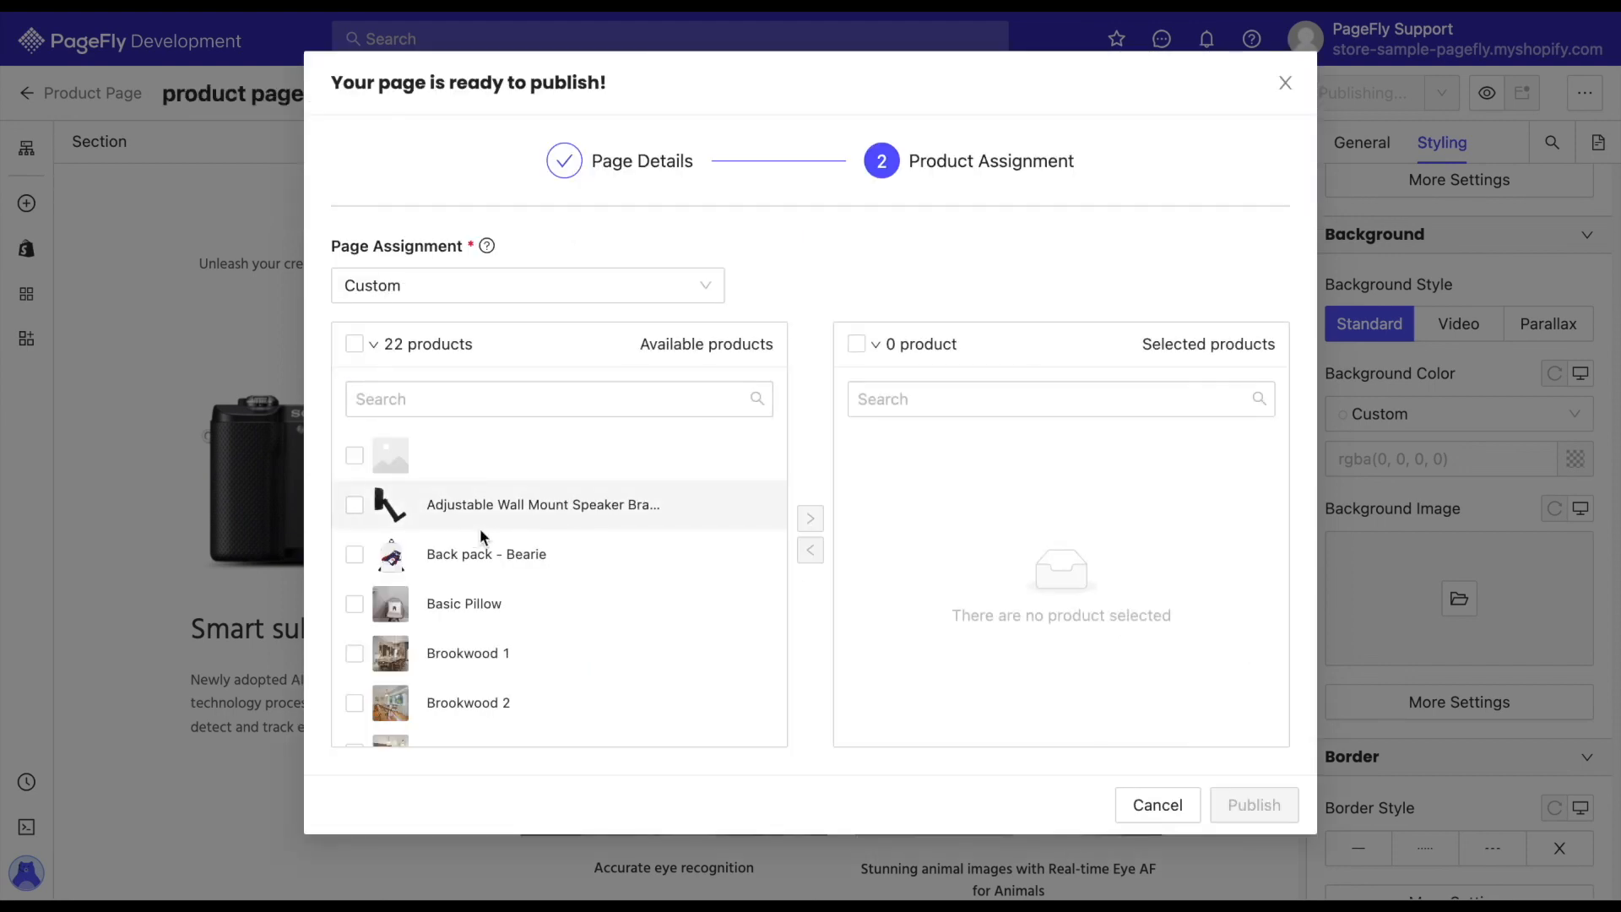
Assign the page to Adjustable Wall Mount Speaker Brackets, Camera Flash, Camera Lens and Digital Camera 1 by moving them to the selected products.
click(370, 514)
scroll(532, 557, down, 5)
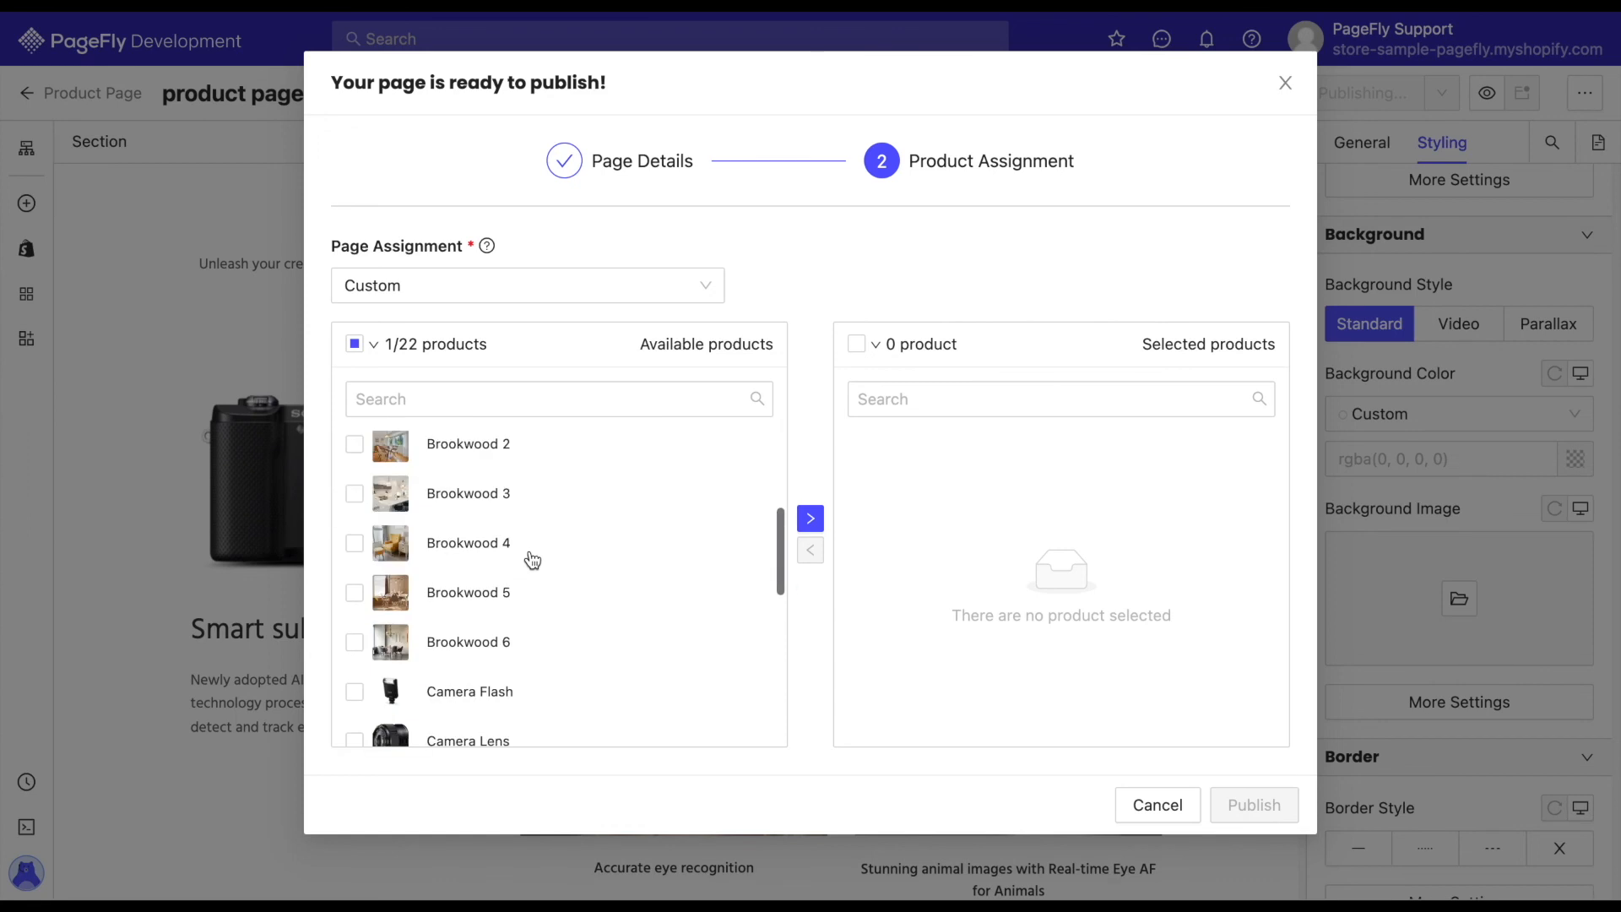
click(439, 494)
click(423, 545)
click(688, 604)
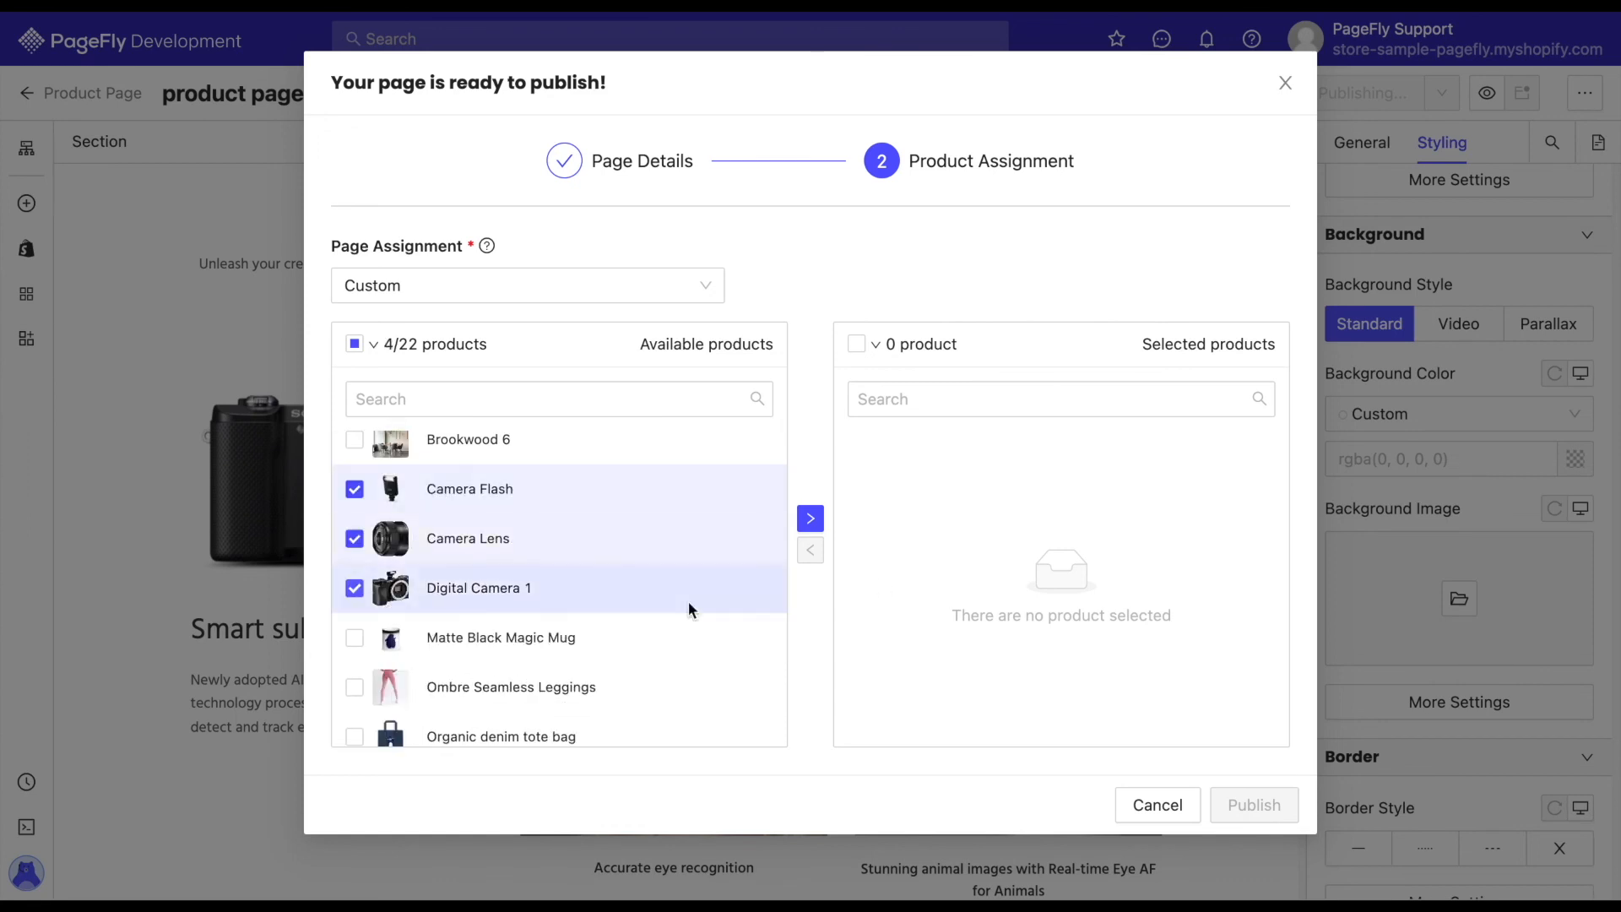
click(811, 519)
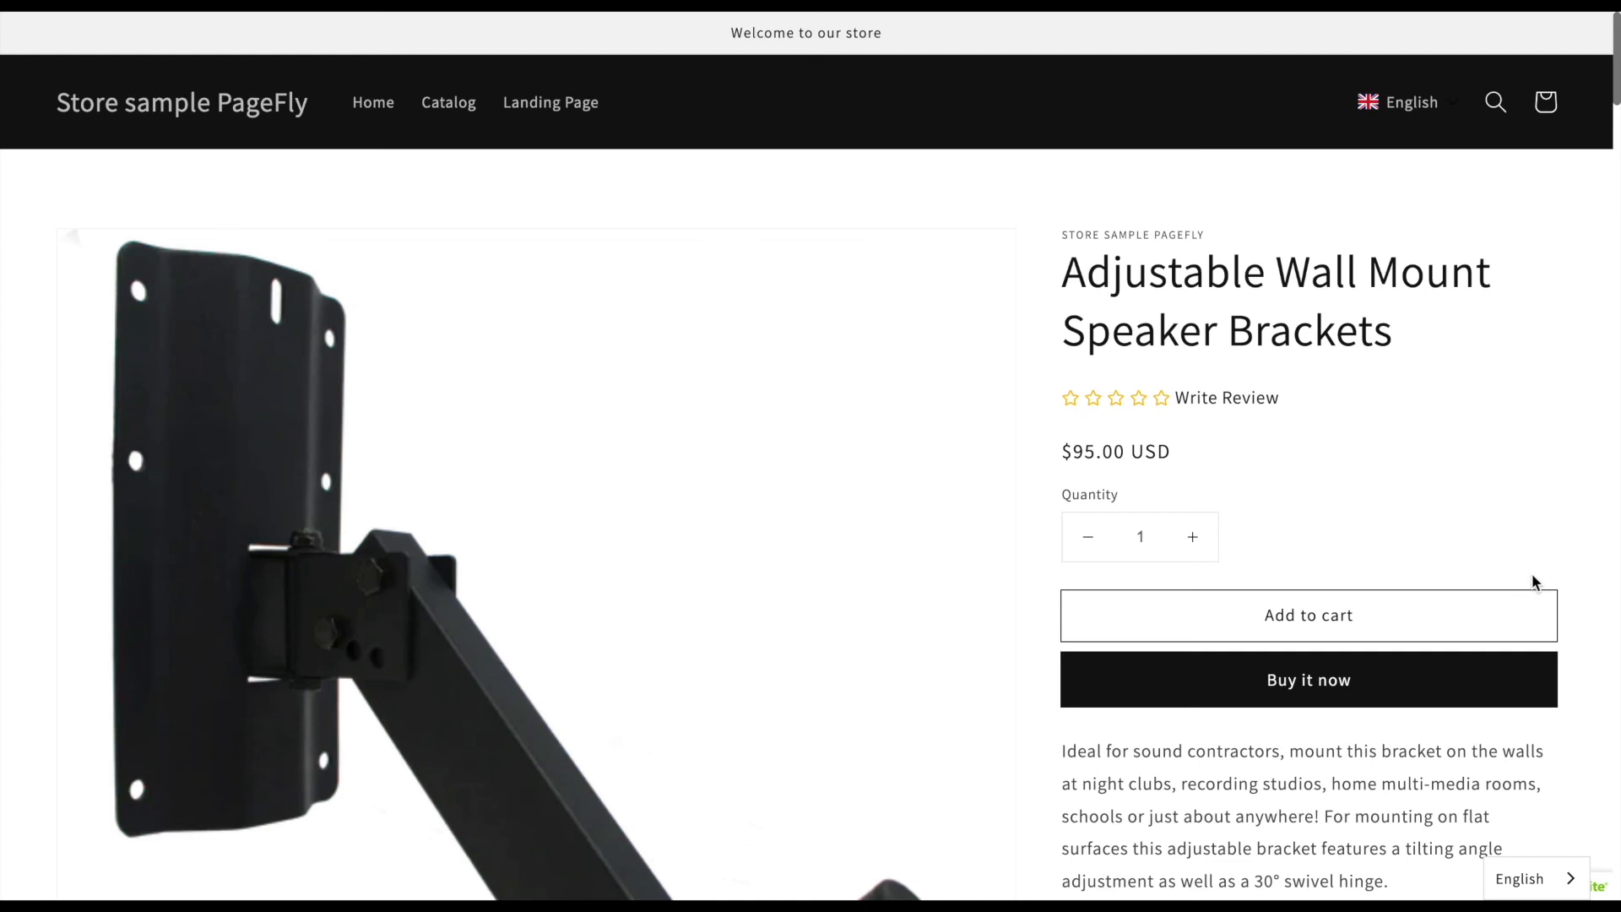
Review the live Adjustable Wall Mount Speaker Brackets page from the product details down past the related products.
scroll(1534, 581, down, 20)
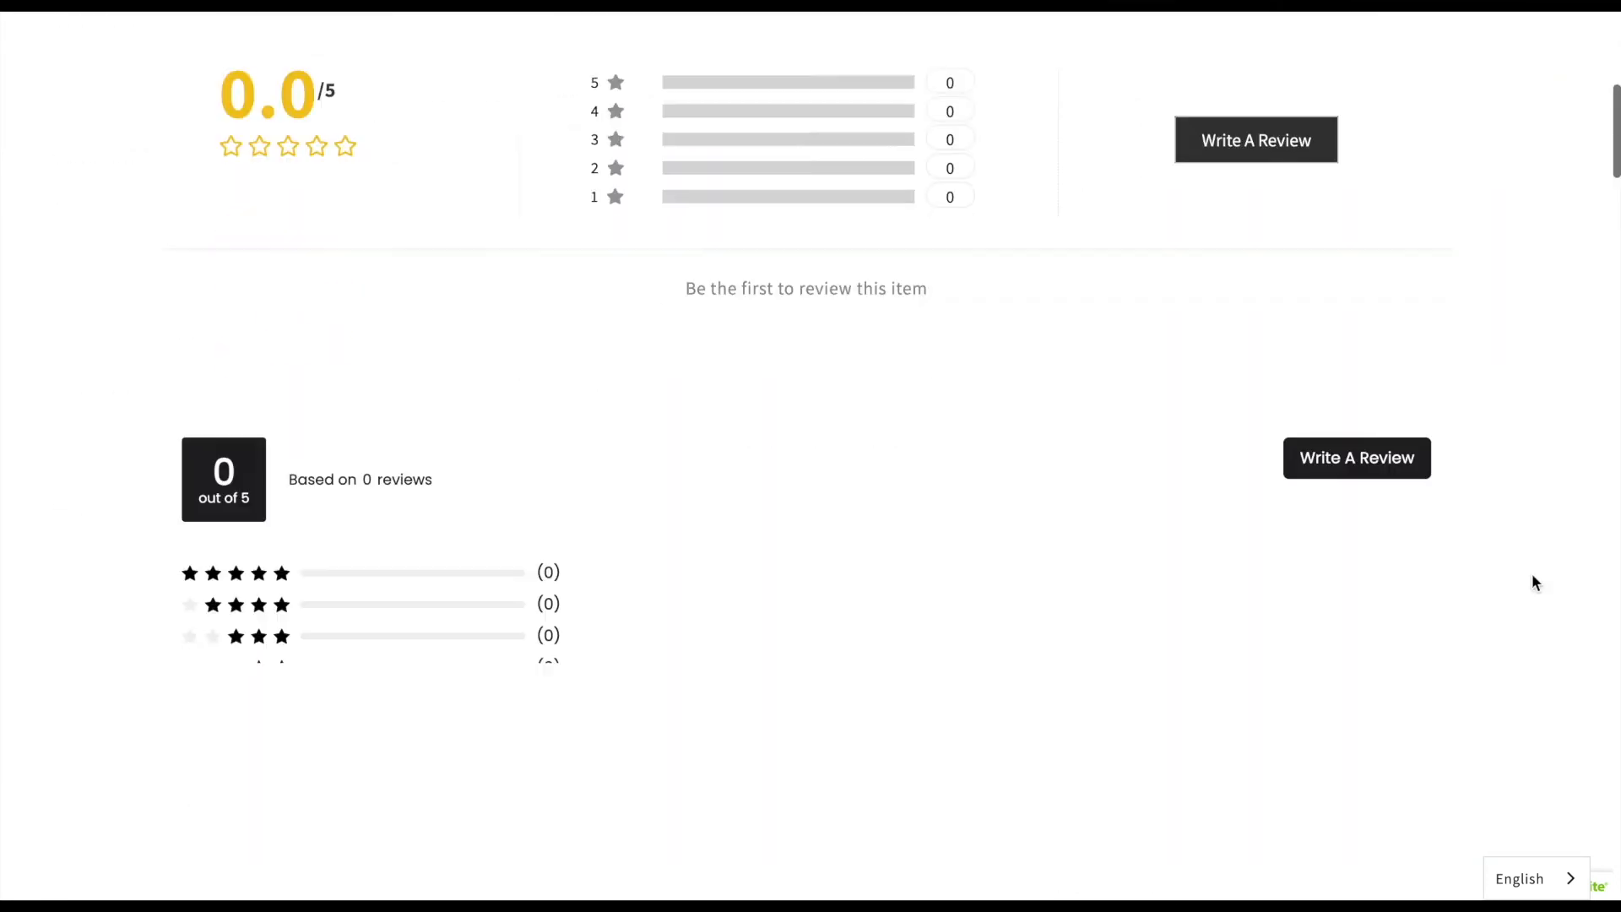
scroll(1532, 577, down, 12)
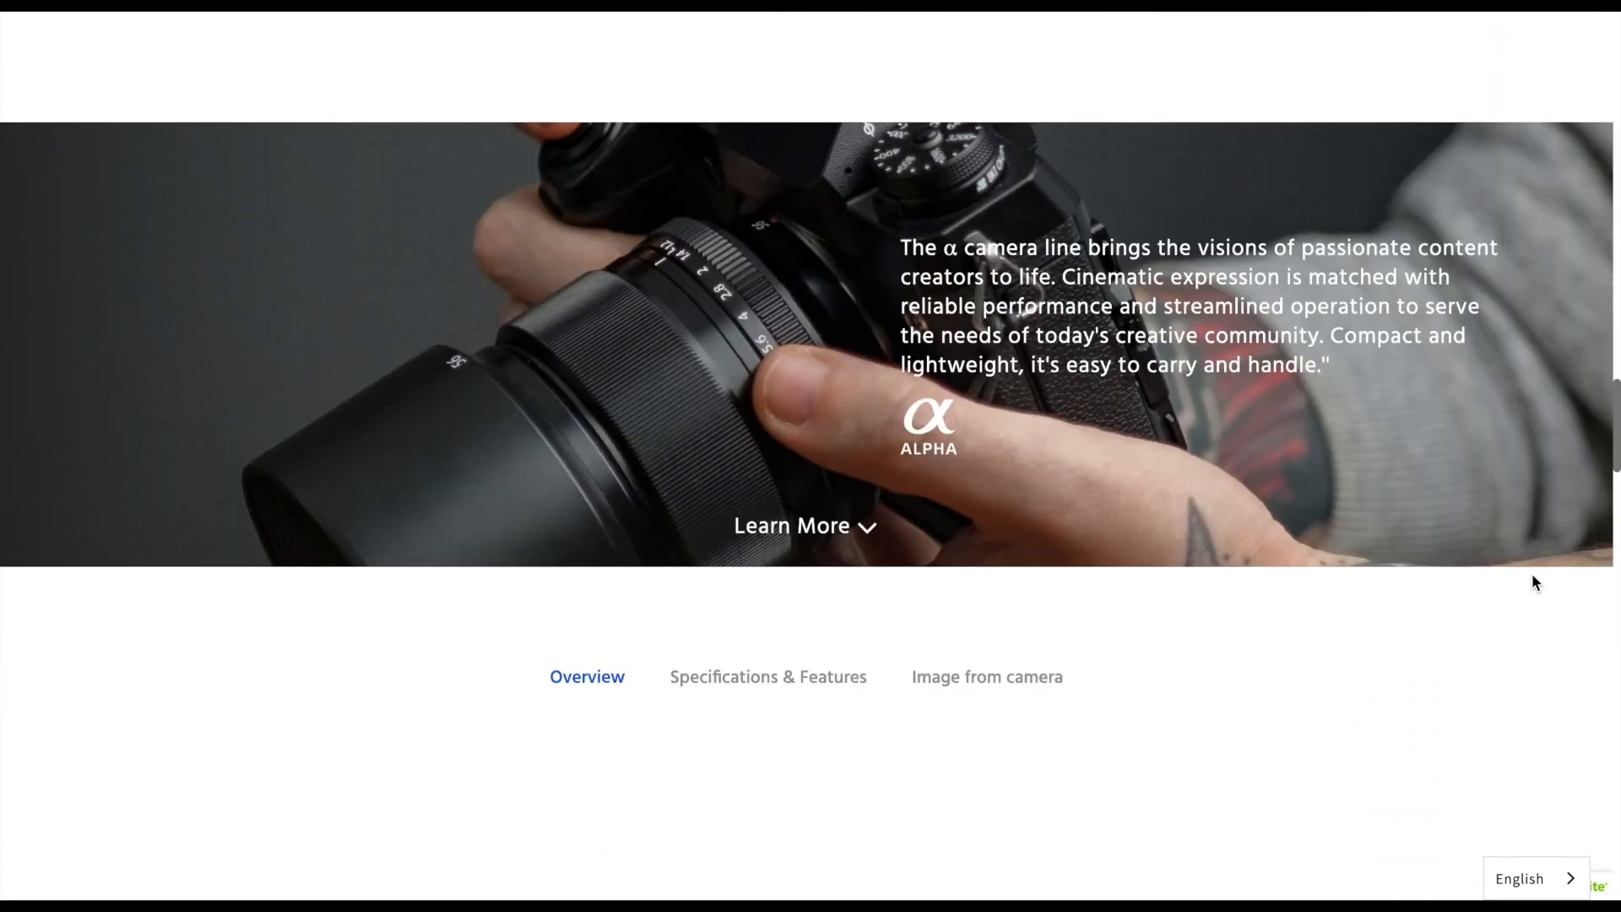
scroll(1533, 581, down, 15)
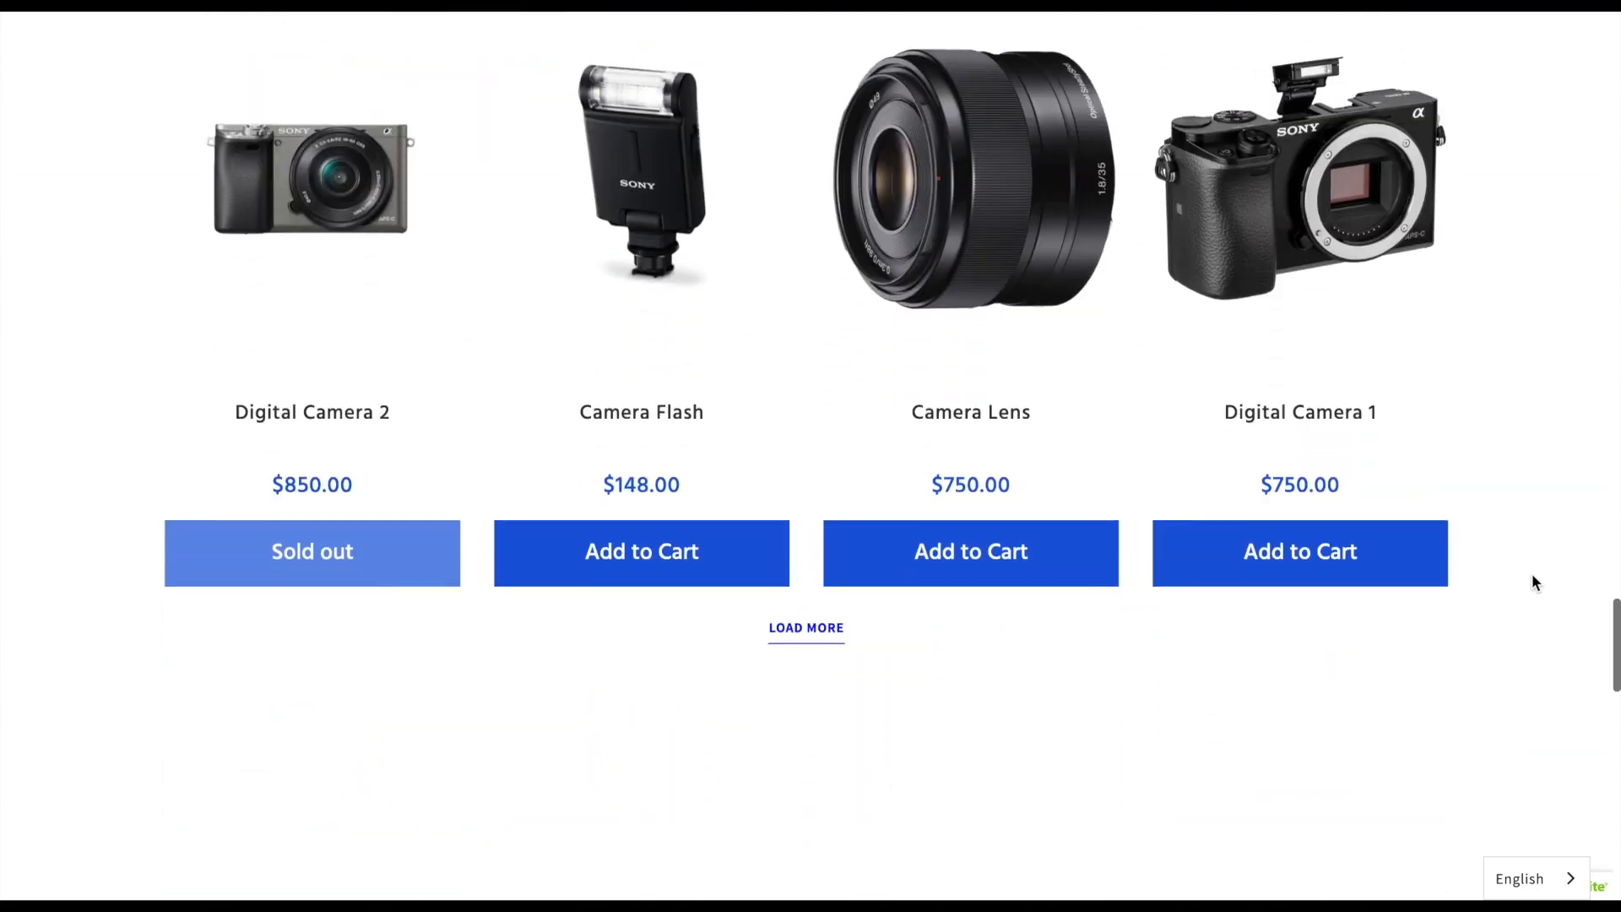
scroll(1532, 574, down, 8)
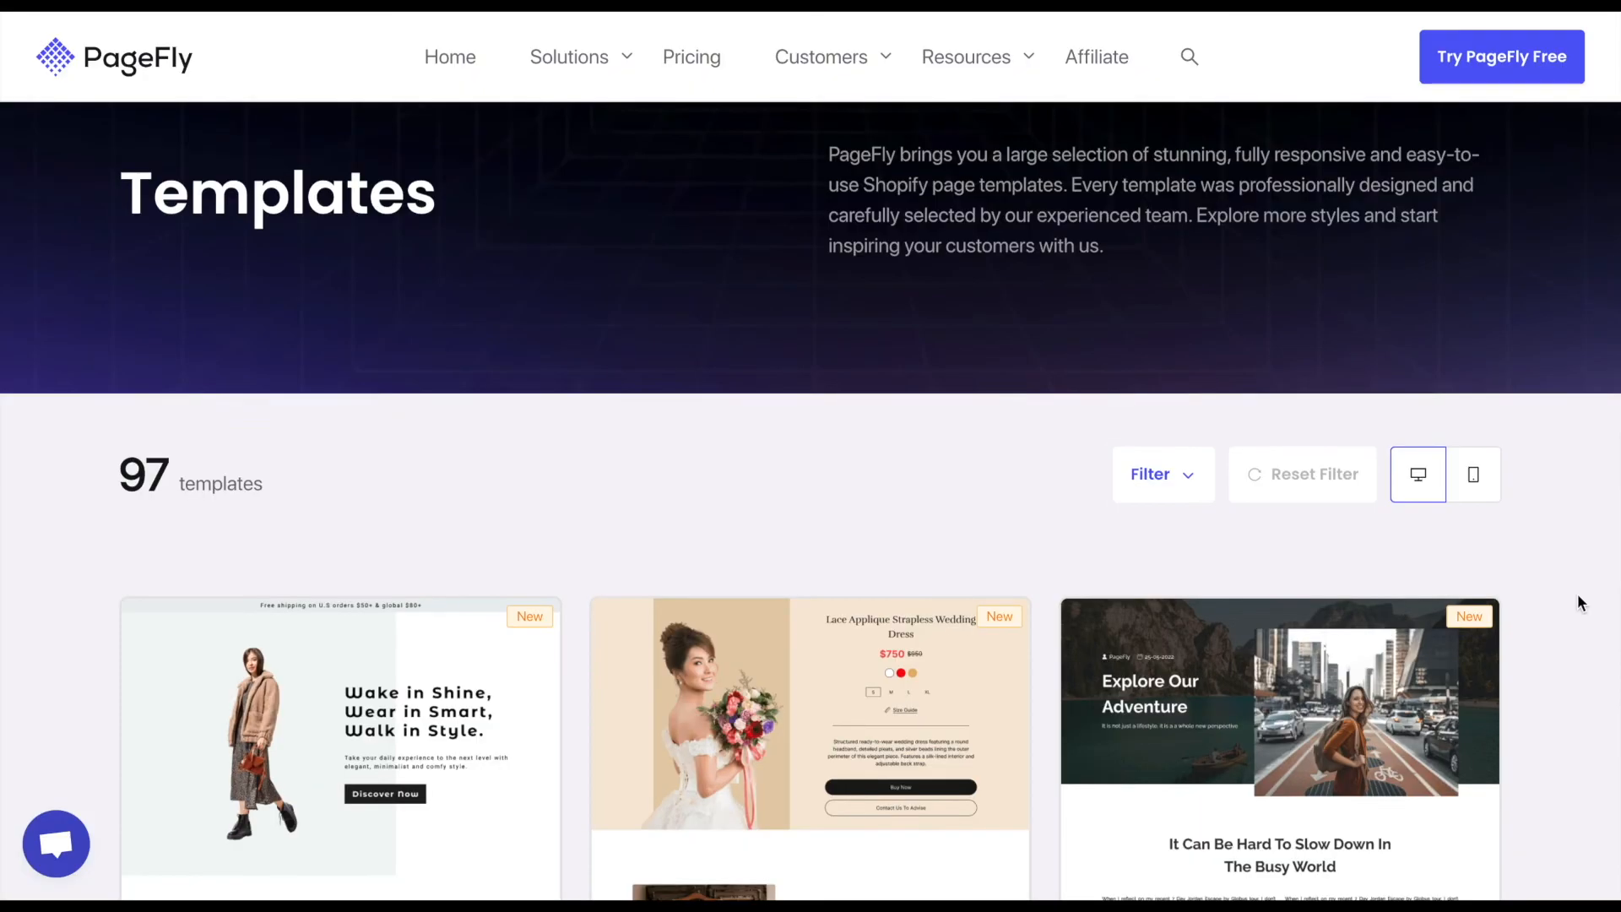
Browse the designs in the PageFly website's template gallery and open the support chat.
scroll(1577, 594, down, 2)
scroll(1577, 602, down, 1)
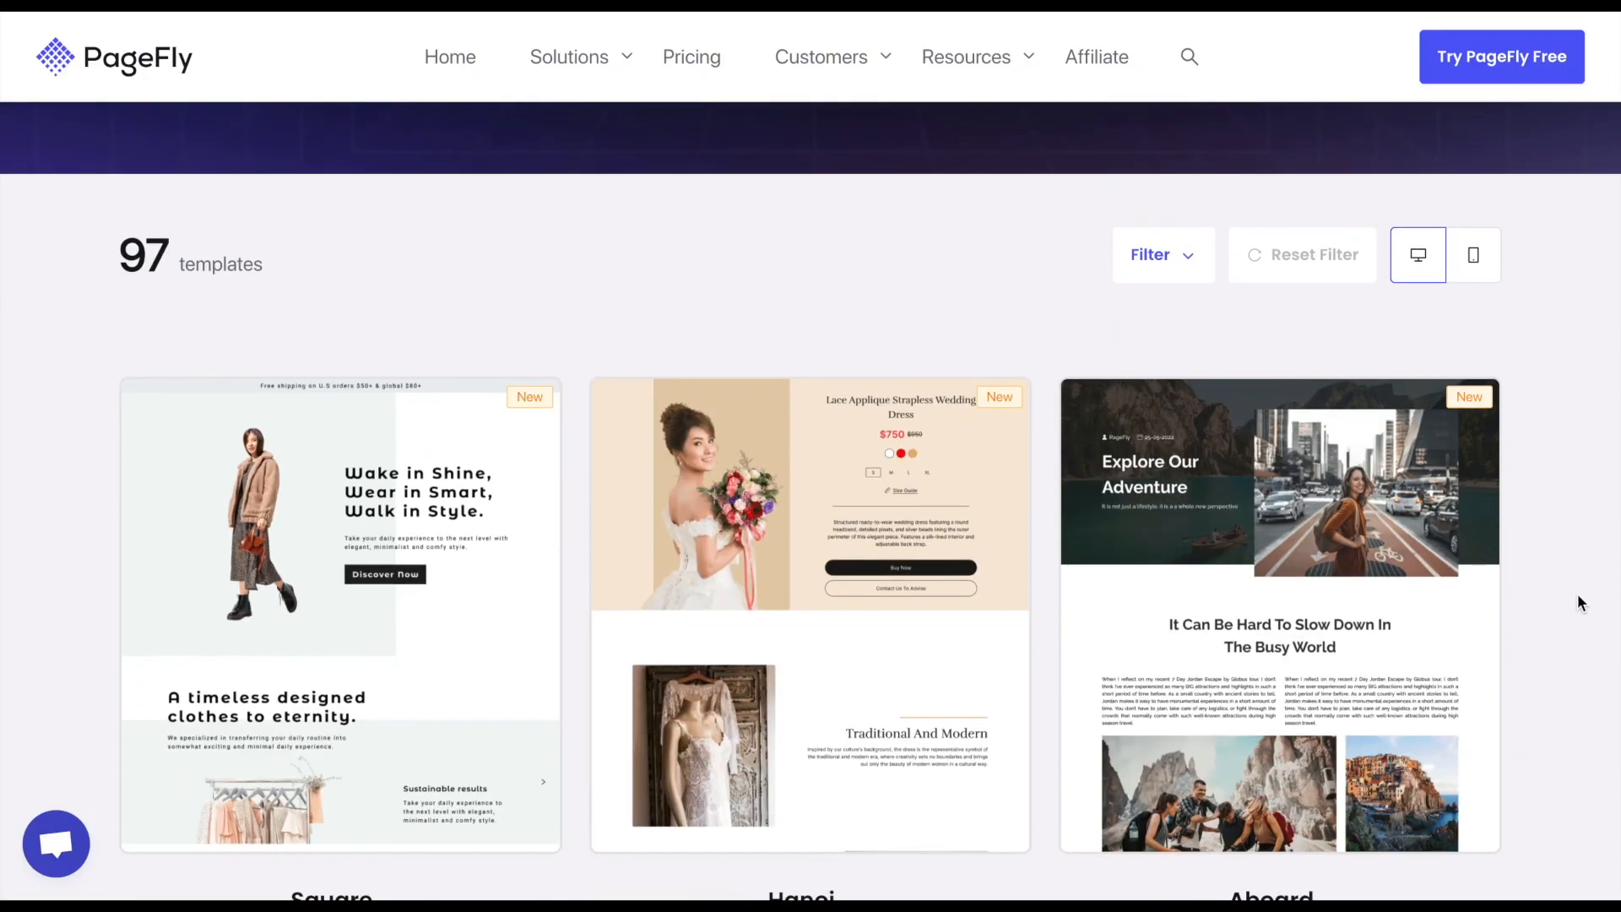
scroll(1580, 598, down, 5)
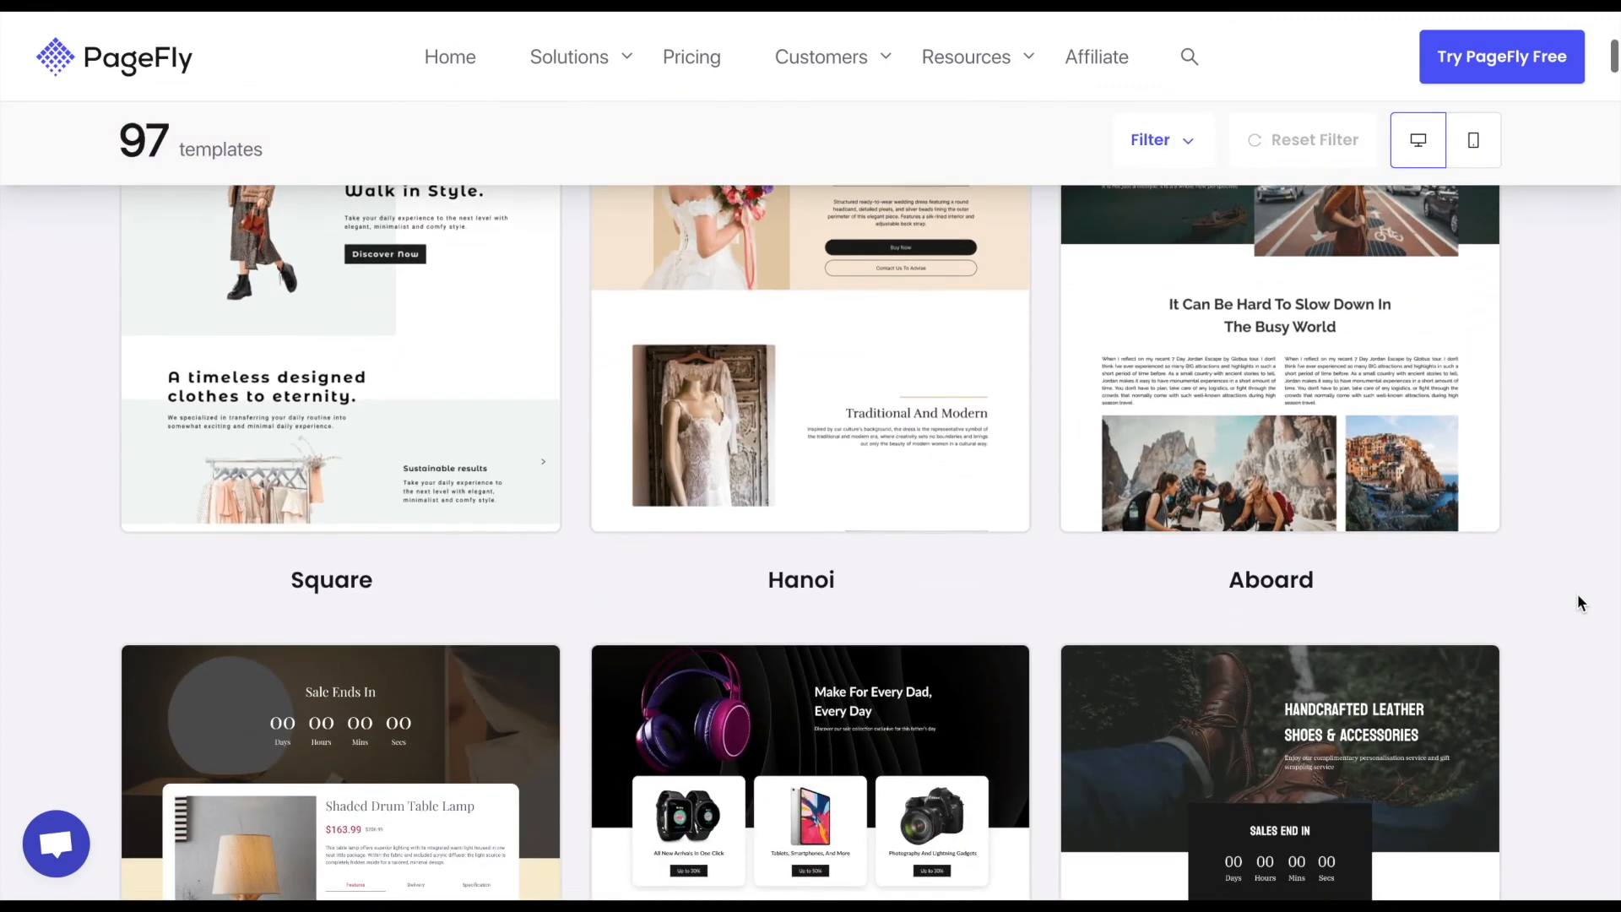
scroll(1578, 596, down, 6)
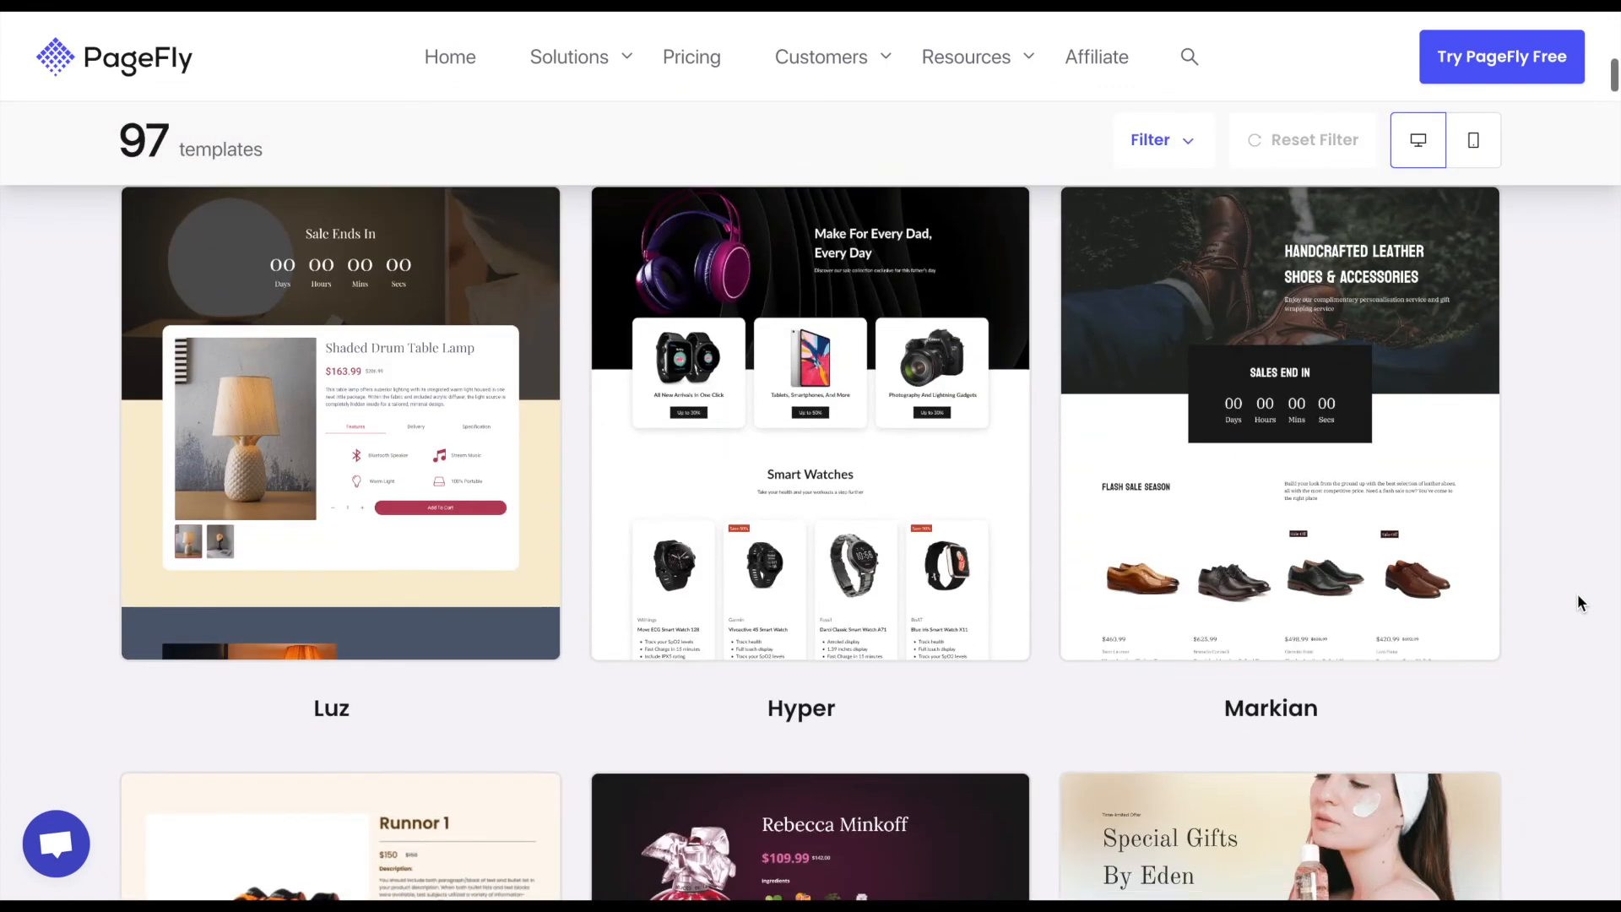
scroll(1577, 594, down, 3)
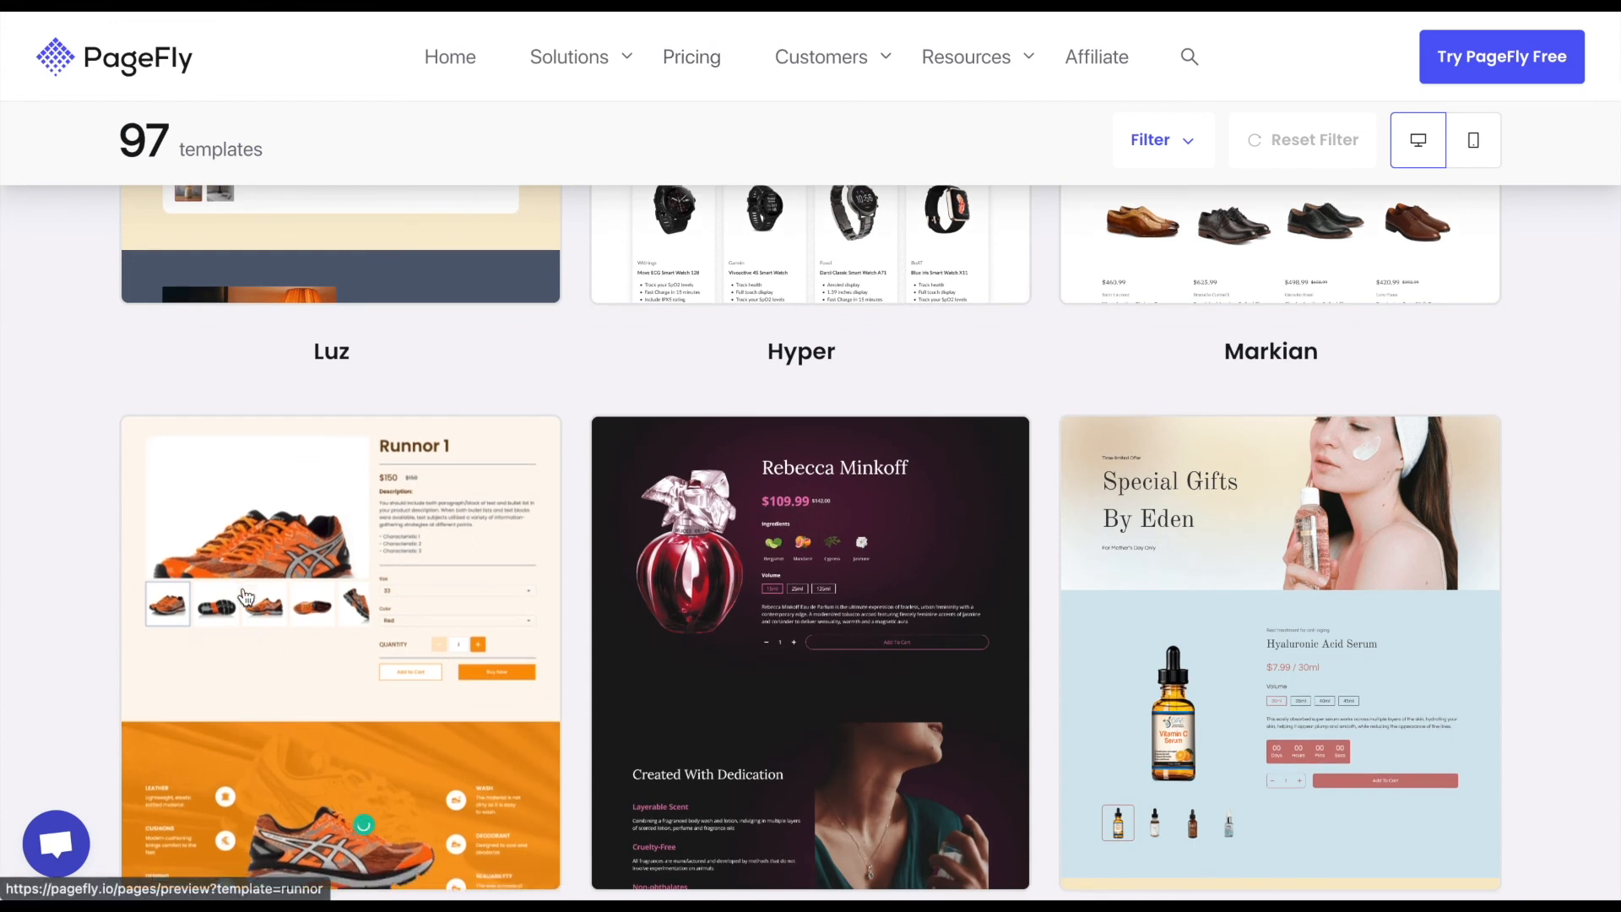
click(56, 841)
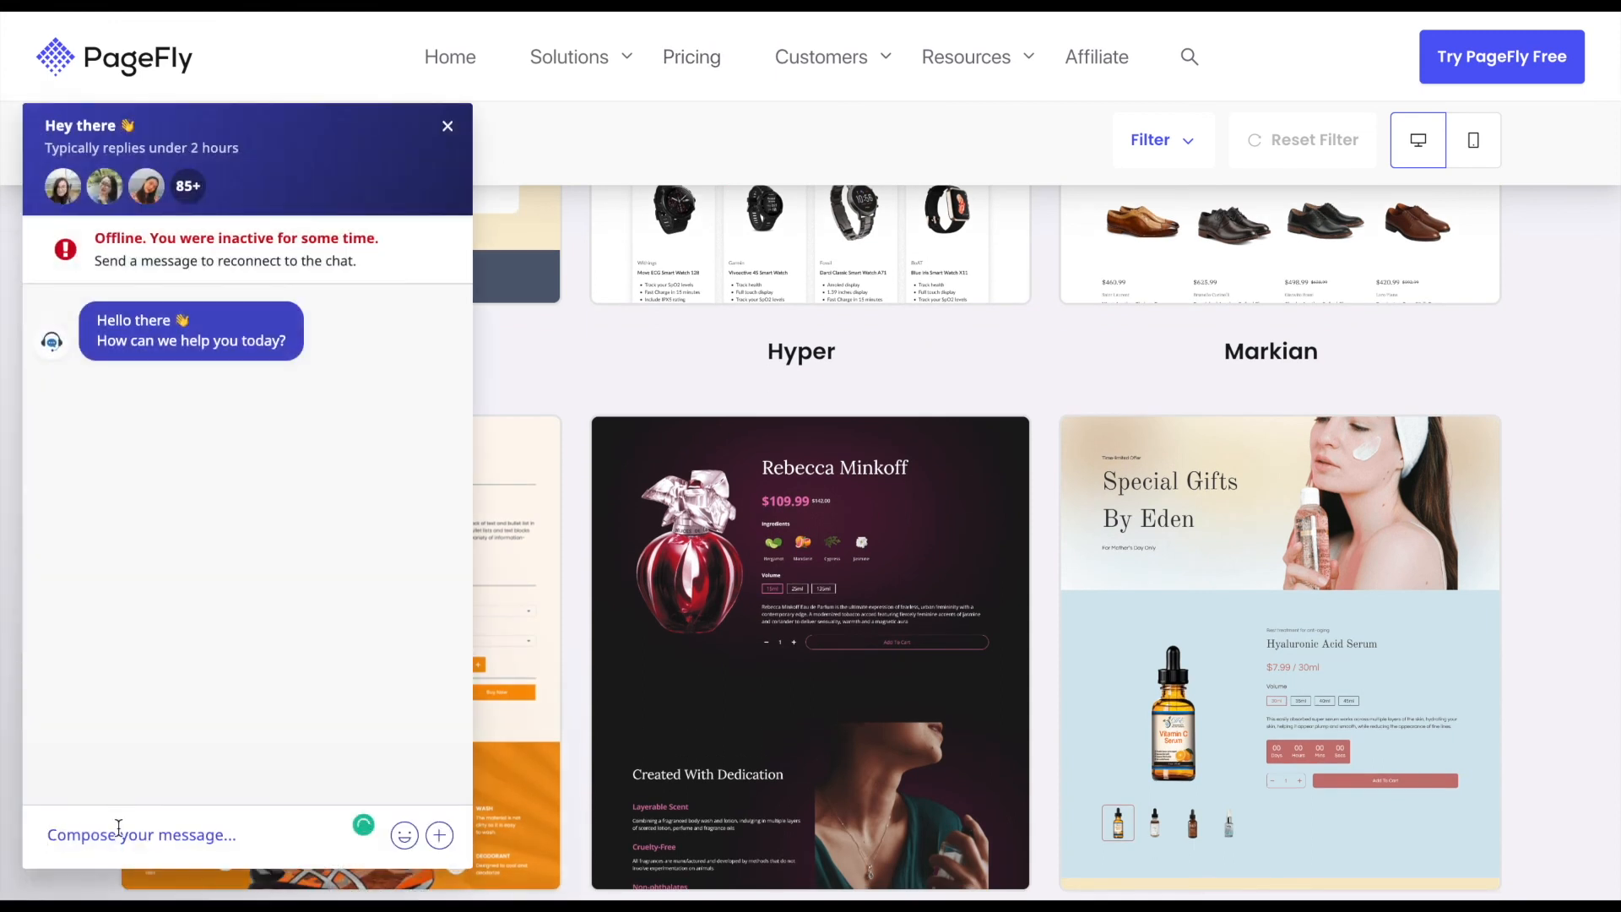